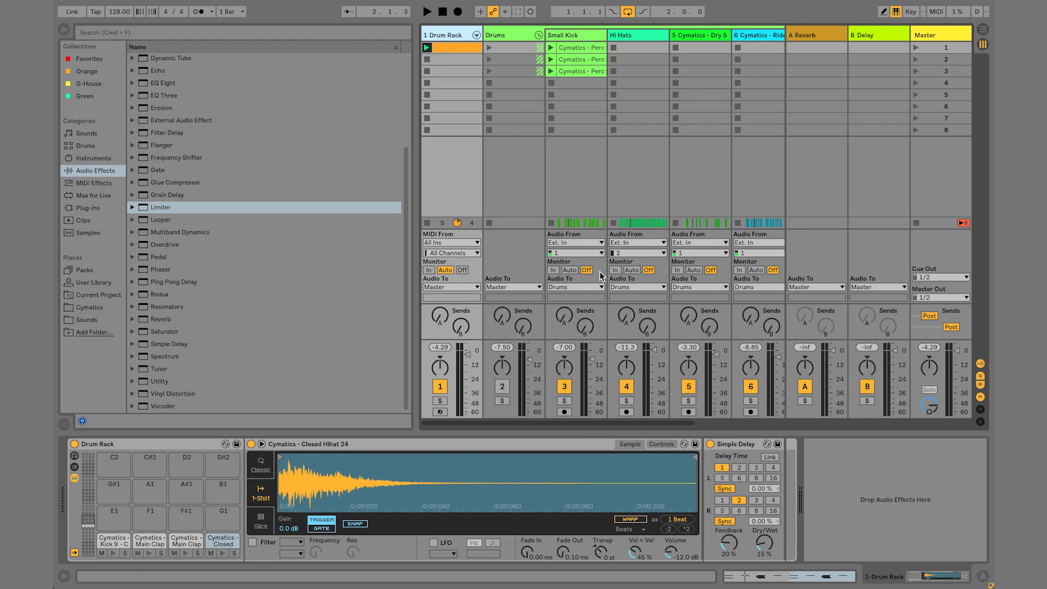
- Look over the session's tracks and the pad ranges of the Drum Rack on track 1
left_click_drag(688, 423, 808, 420)
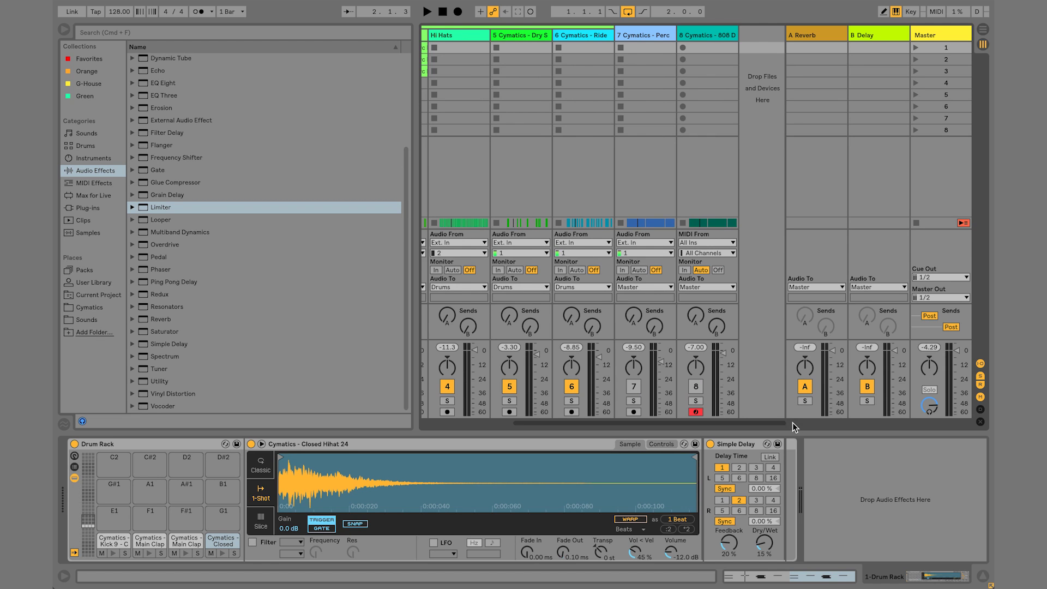
left_click_drag(778, 424, 676, 429)
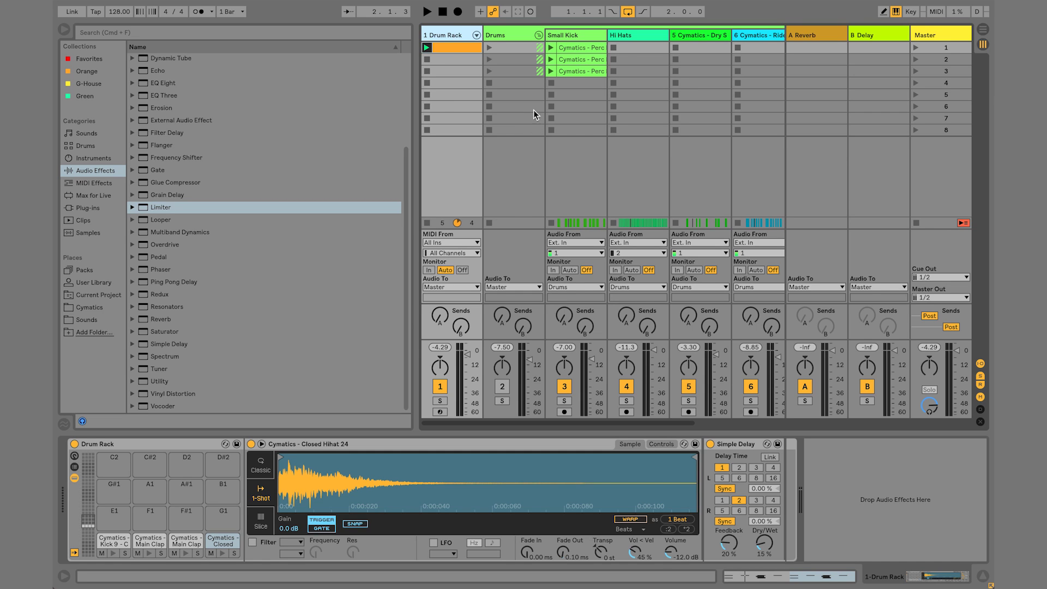
left_click(450, 46)
left_click(450, 36)
left_click(90, 491)
left_click_drag(90, 492, 90, 467)
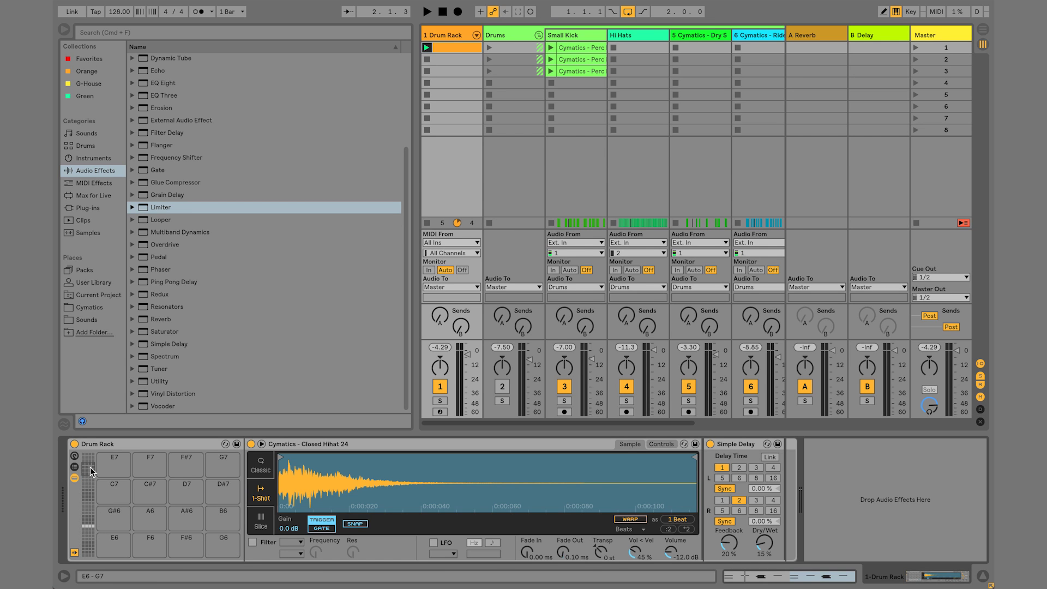
left_click(90, 492)
left_click(90, 479)
left_click(90, 523)
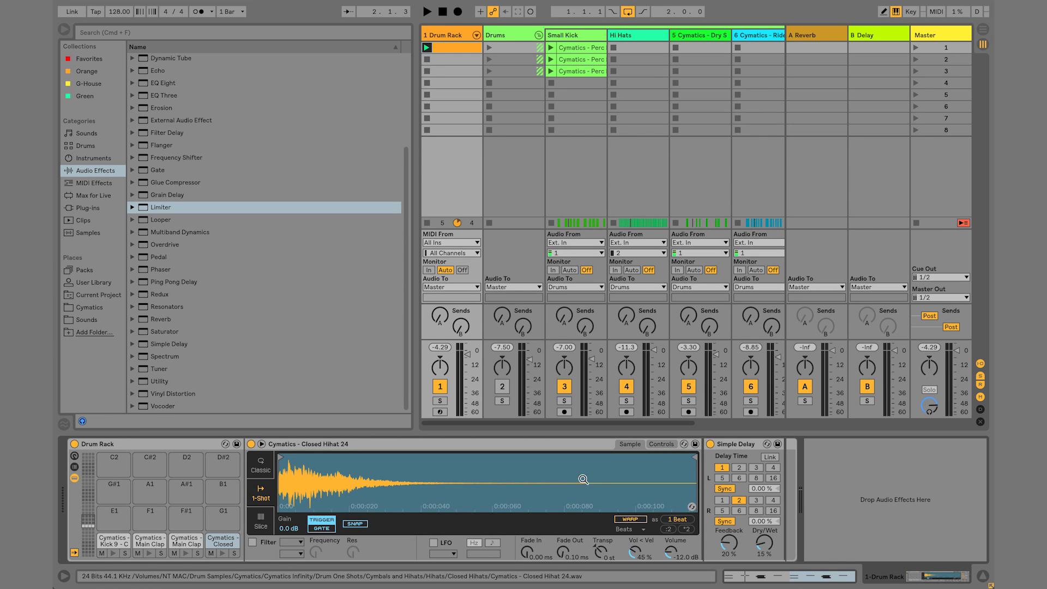
mouse_move(610, 421)
left_mouse_down()
mouse_move(707, 417)
mouse_move(608, 420)
left_mouse_up()
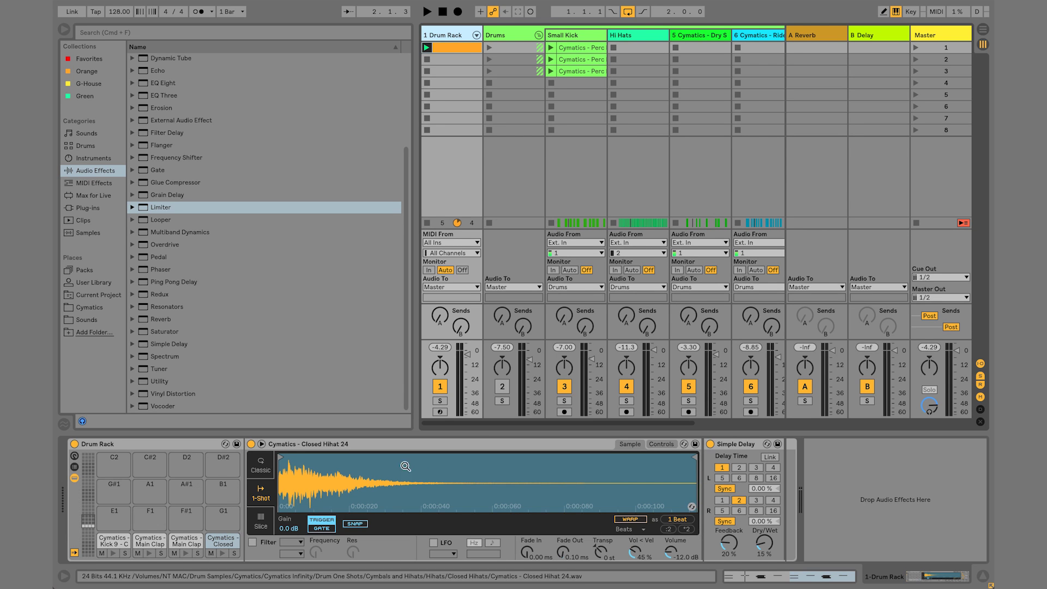
left_click_drag(473, 421, 446, 420)
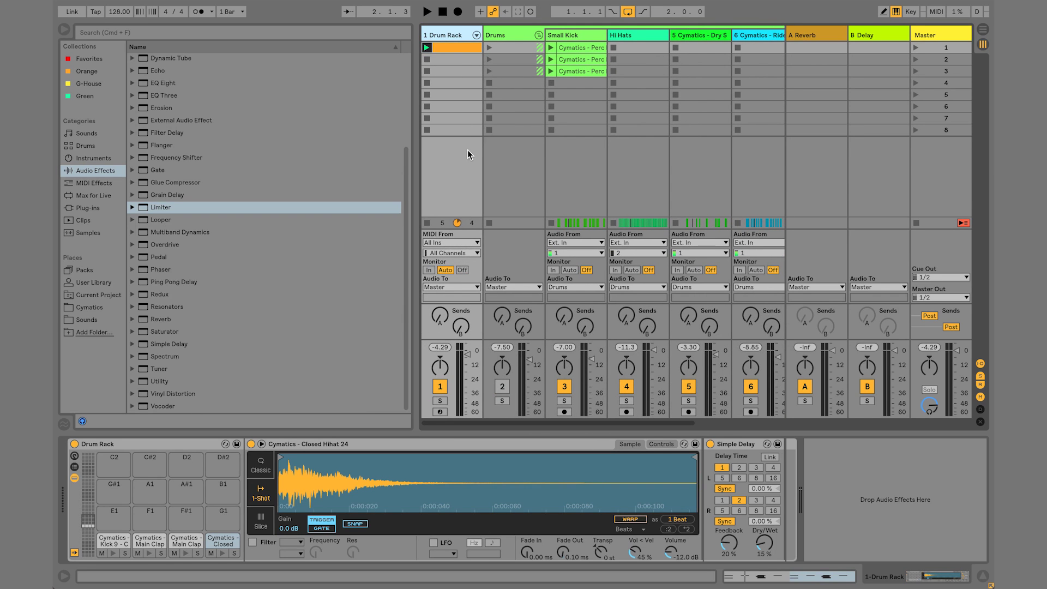
- Open the MIDI clip in the first slot of the Drum Rack track and enlarge the note editor
left_click(451, 47)
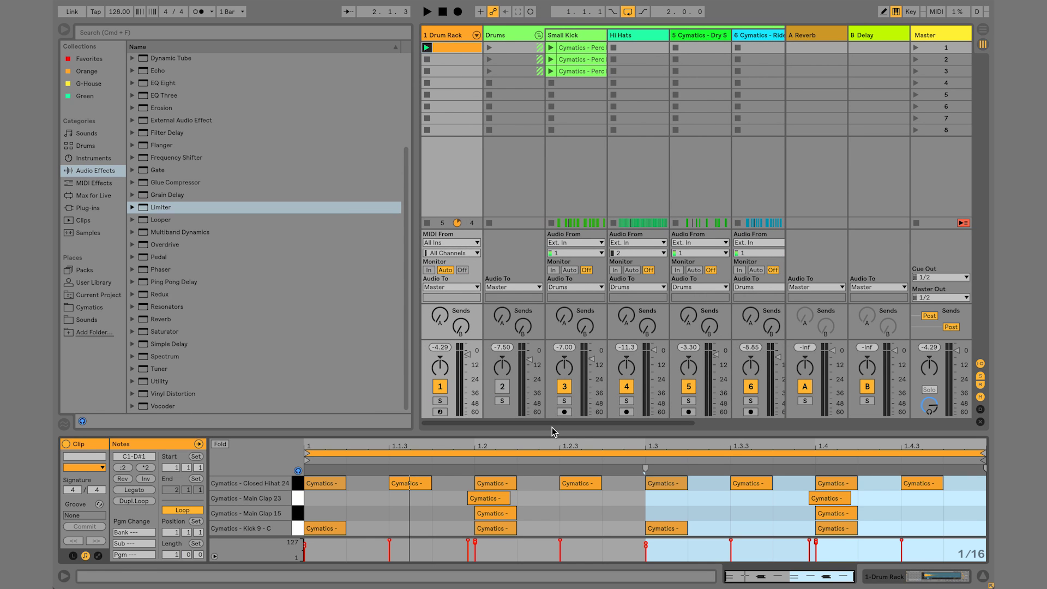
left_click_drag(552, 427, 553, 342)
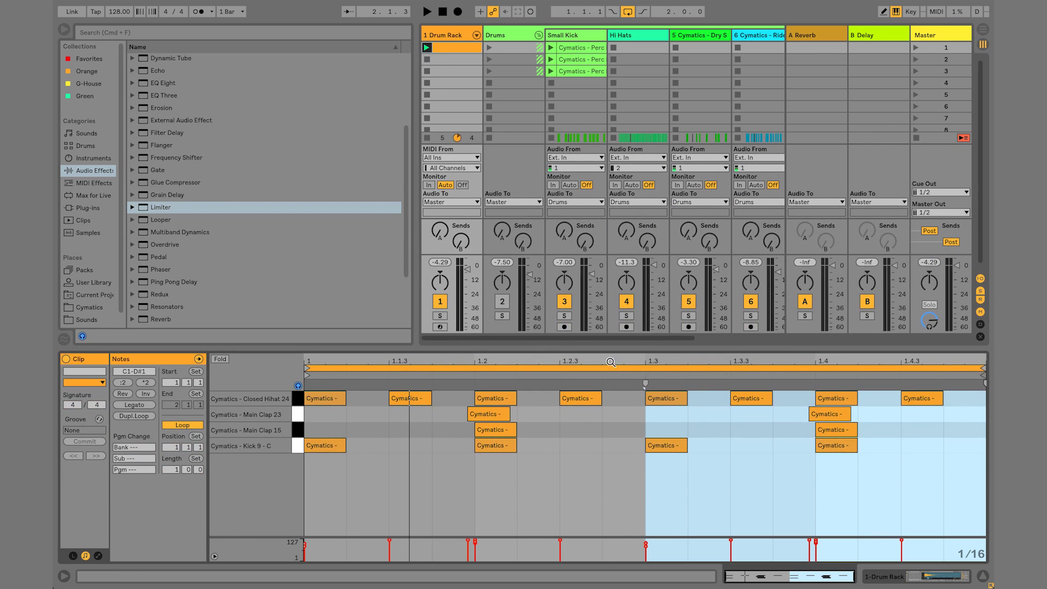
left_click(728, 418)
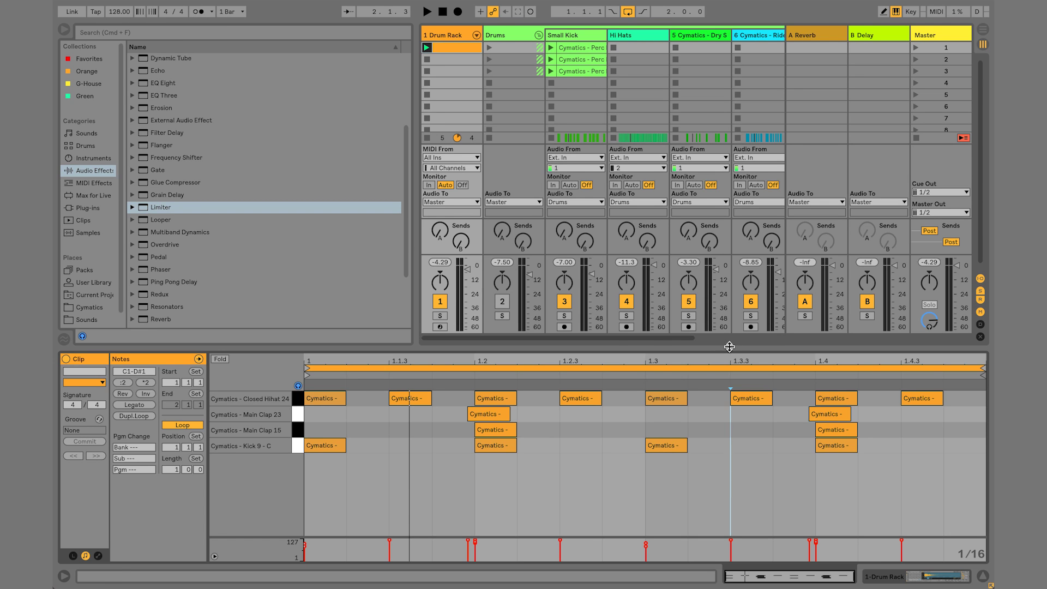
left_click_drag(730, 347, 730, 371)
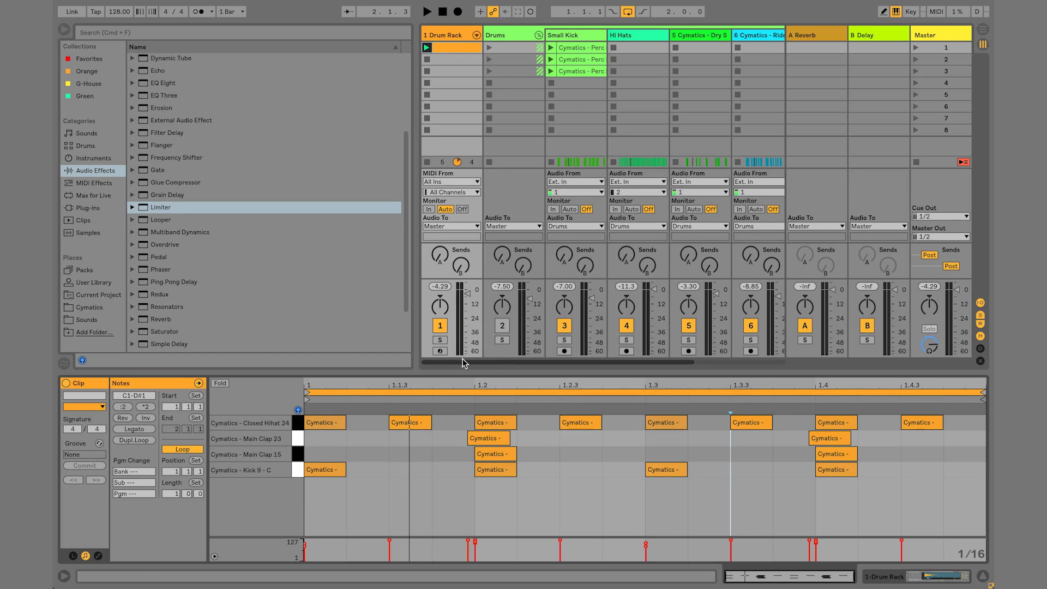
- Play the drum loop with all its tracks briefly and stop playback
key("space")
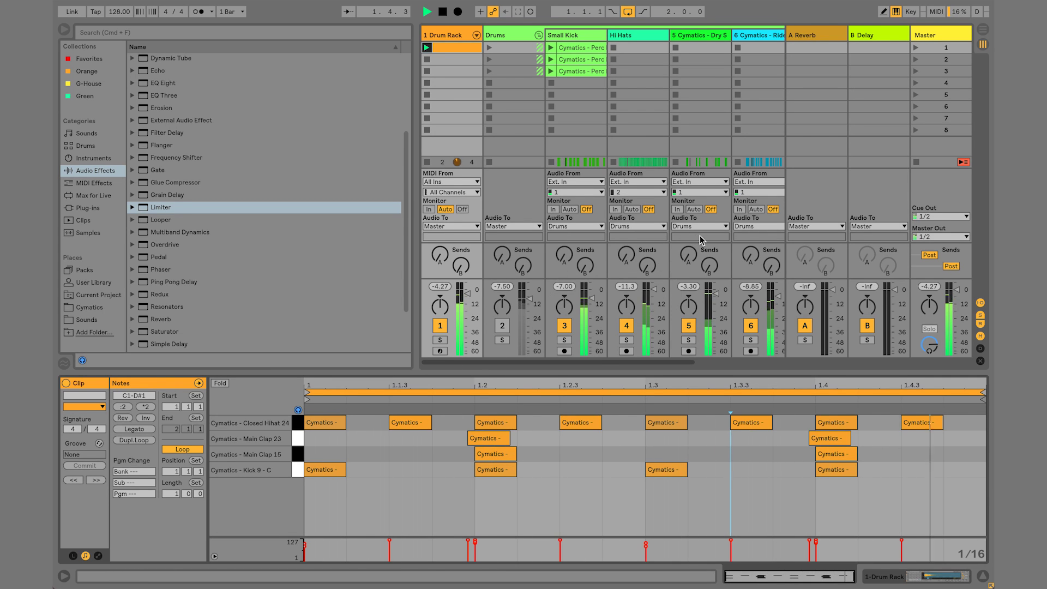
key("space")
scroll(640, 362, "right", 1)
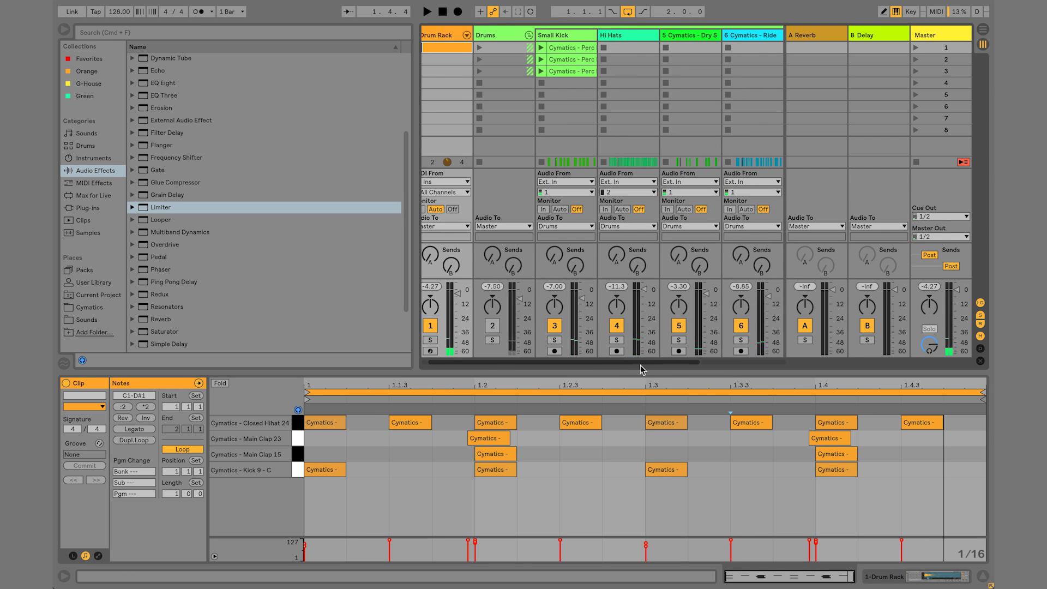
mouse_move(640, 364)
left_mouse_down()
mouse_move(698, 365)
mouse_move(620, 364)
left_mouse_up()
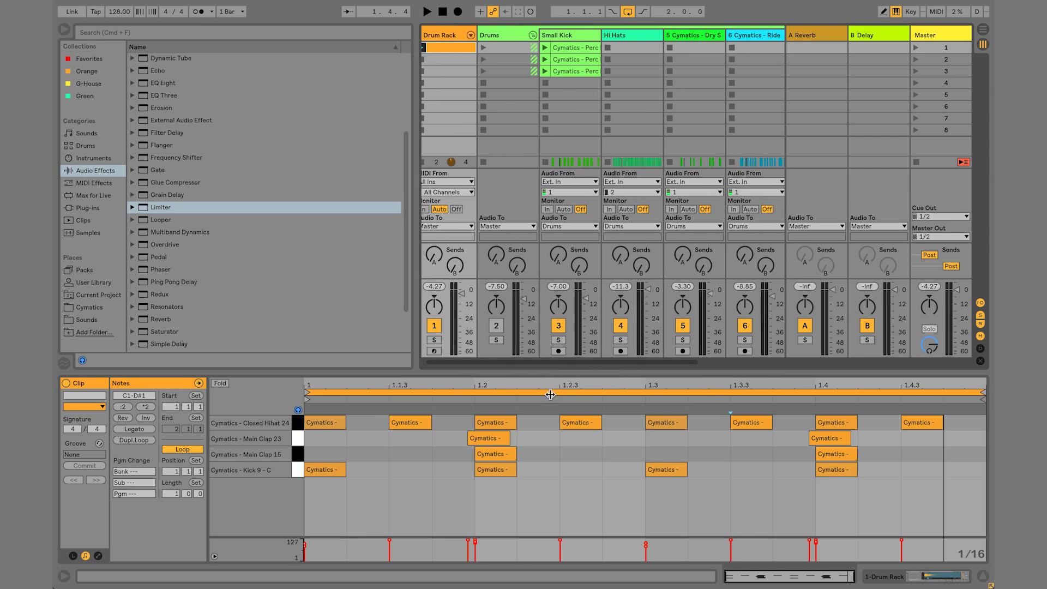
left_click(531, 387)
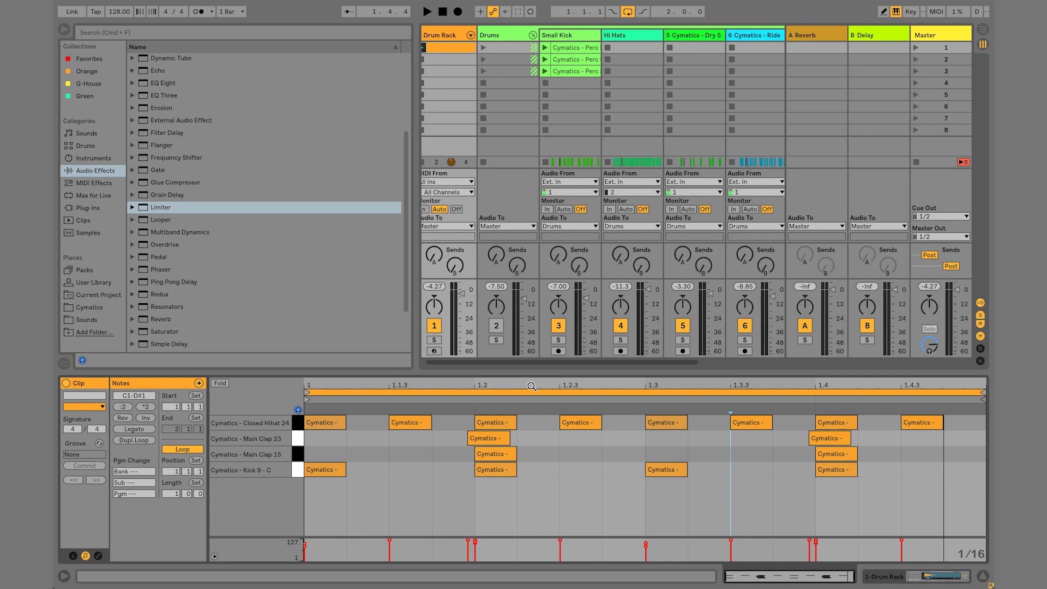
- Audition the Closed Hihat 24 notes, as well as the clap and Kick 9 rows of the drum clip
left_click(336, 431)
left_click(410, 423)
left_click(485, 424)
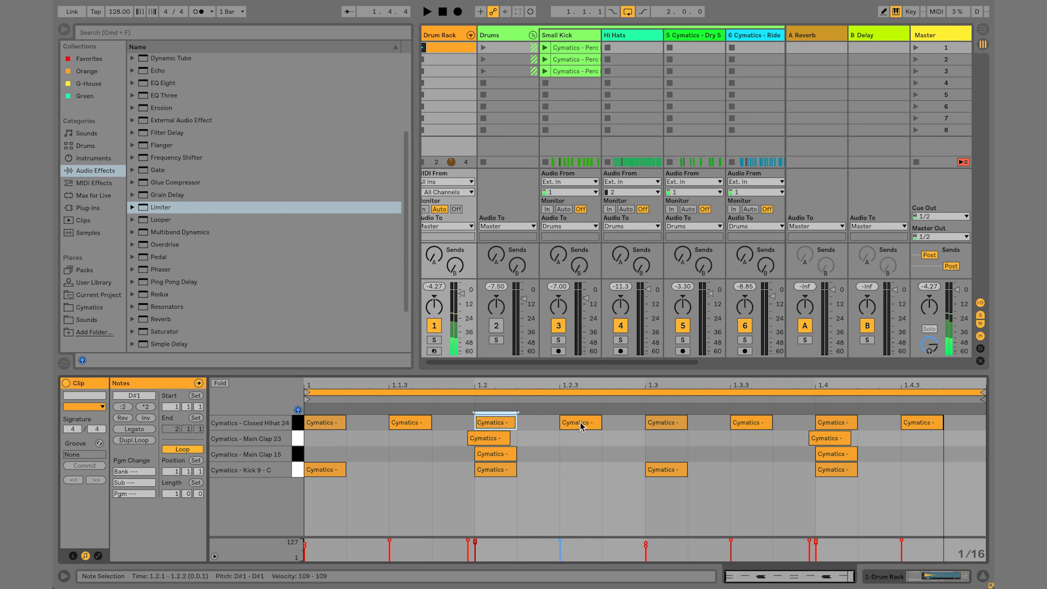
left_click(581, 421)
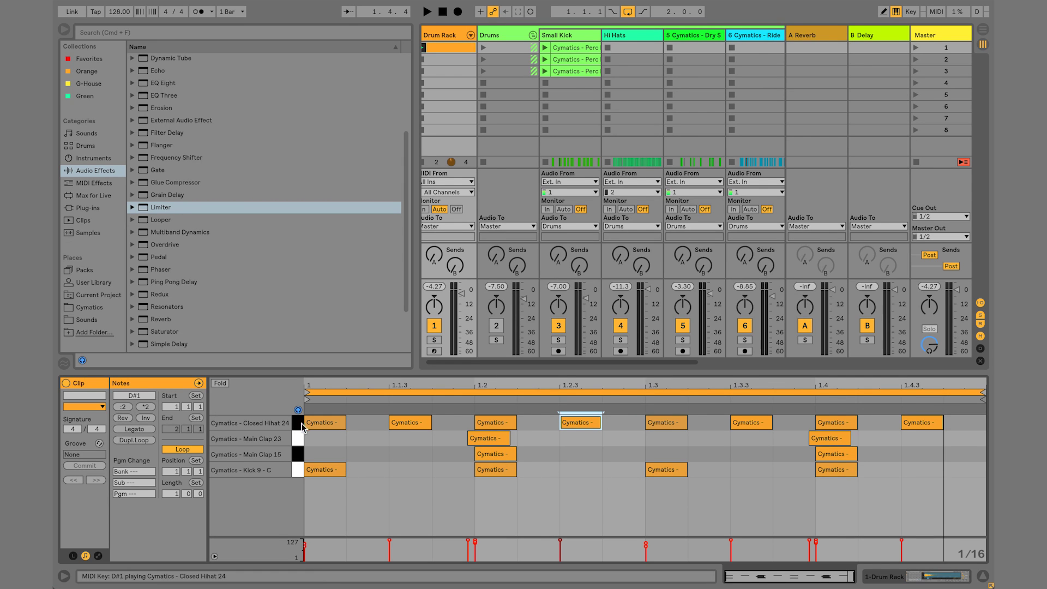
left_click(300, 445)
left_click(298, 470)
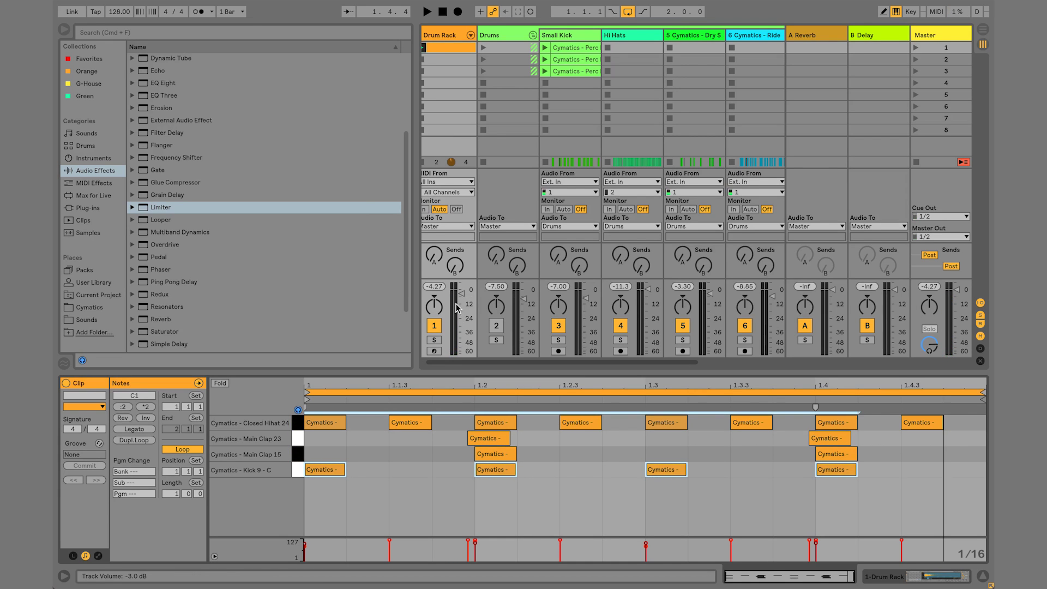
left_click(298, 421)
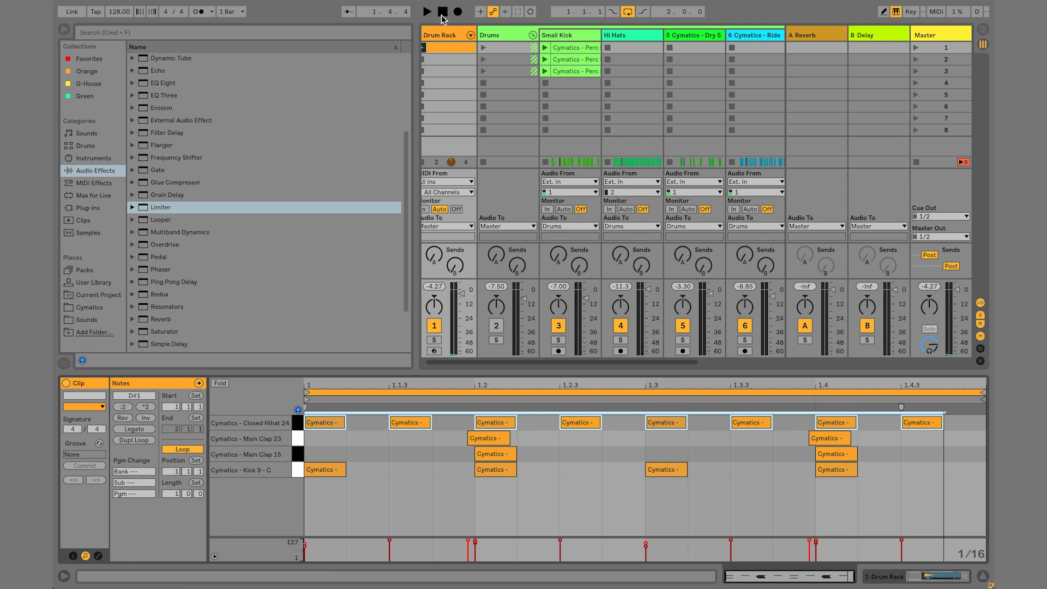
left_click(297, 439)
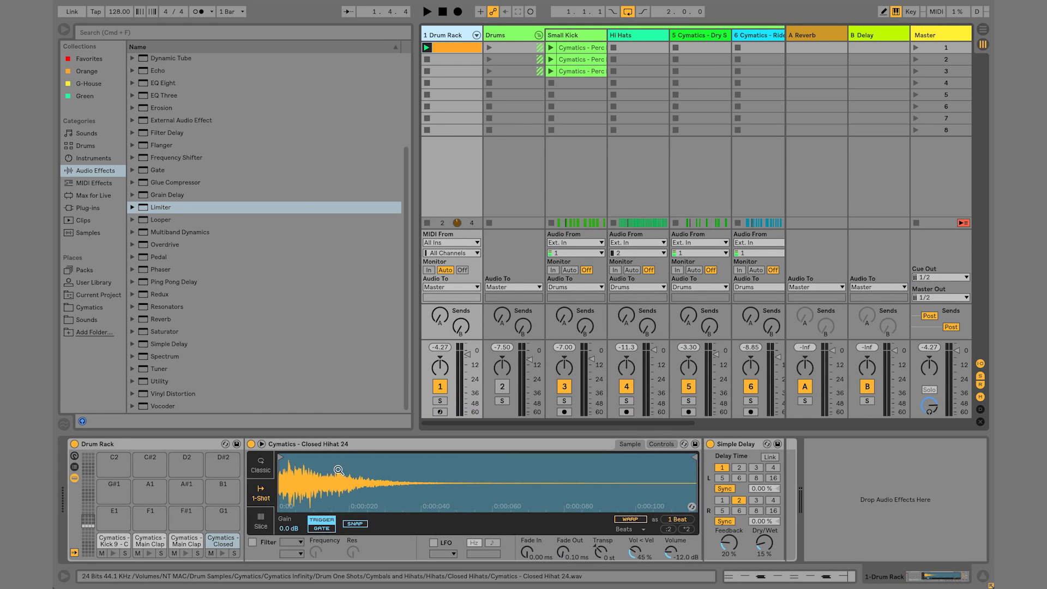
- Show the Cymatics sample library with its 808s folder collapsed, and play the drum loop briefly
left_click(99, 309)
scroll(198, 319, "up", 5)
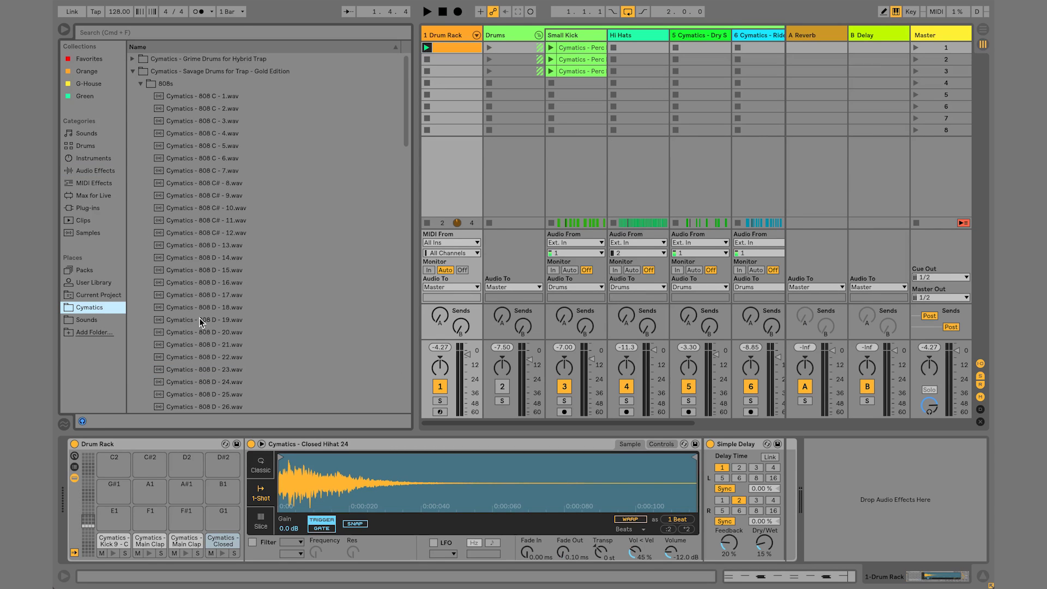
left_click(141, 84)
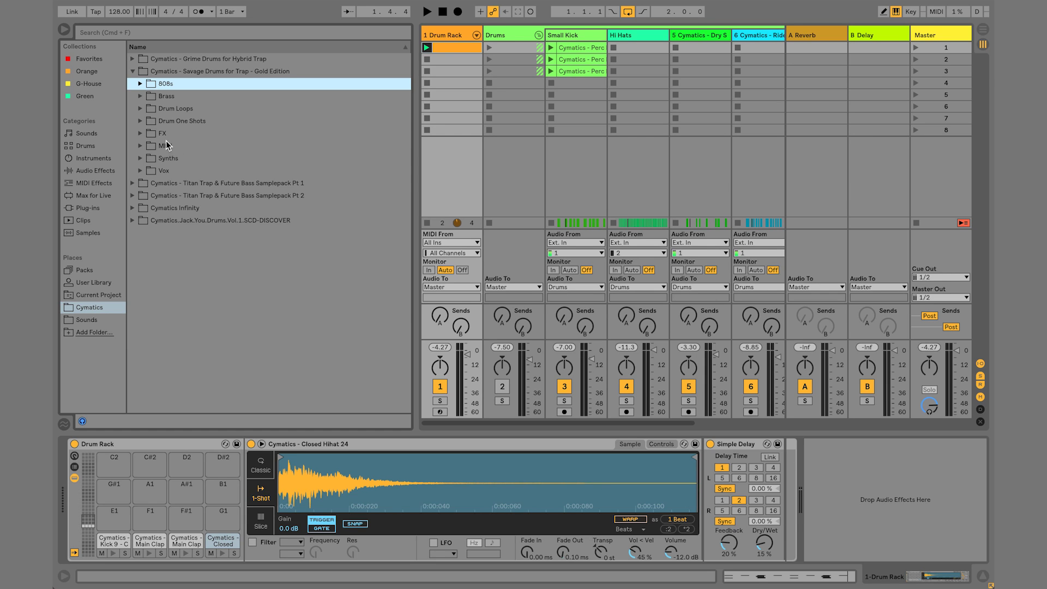
key("space")
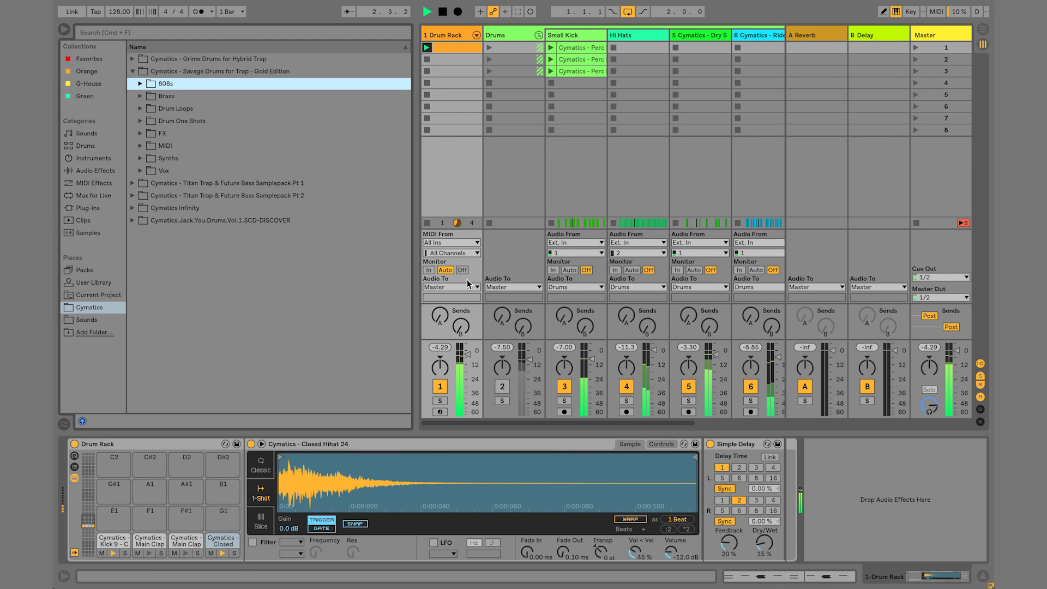
key("space")
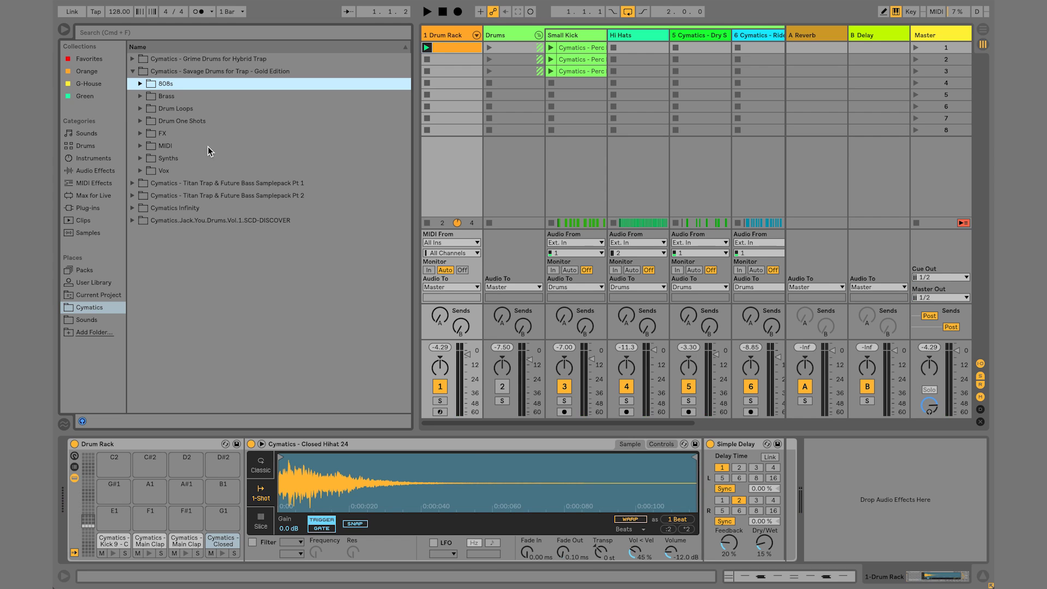
- Expand the High Percs folder under Drum One Shots, Percs in the Savage Drums for Trap pack
left_click(140, 121)
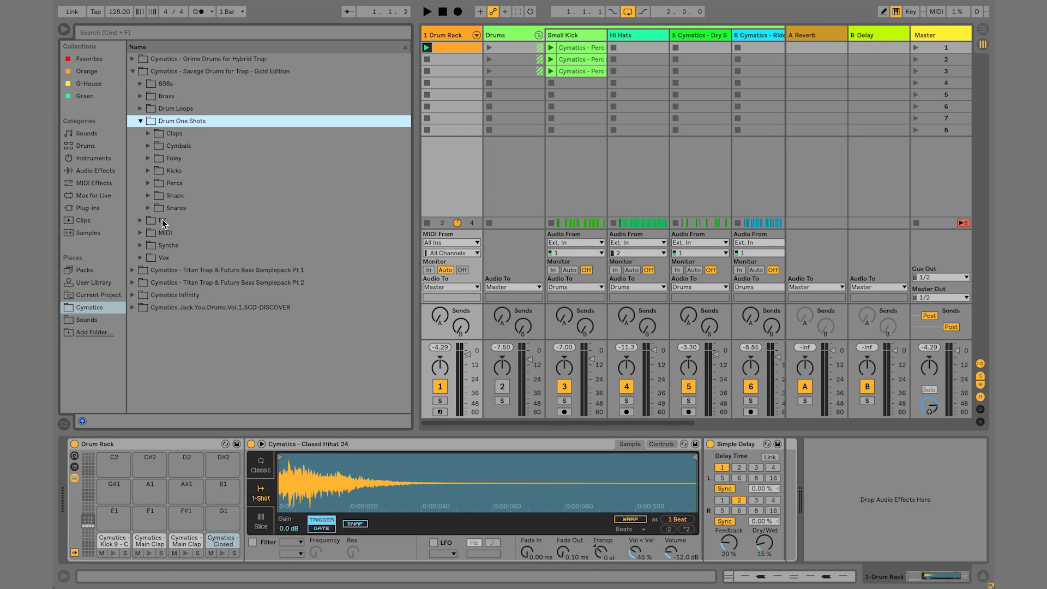
left_click(148, 184)
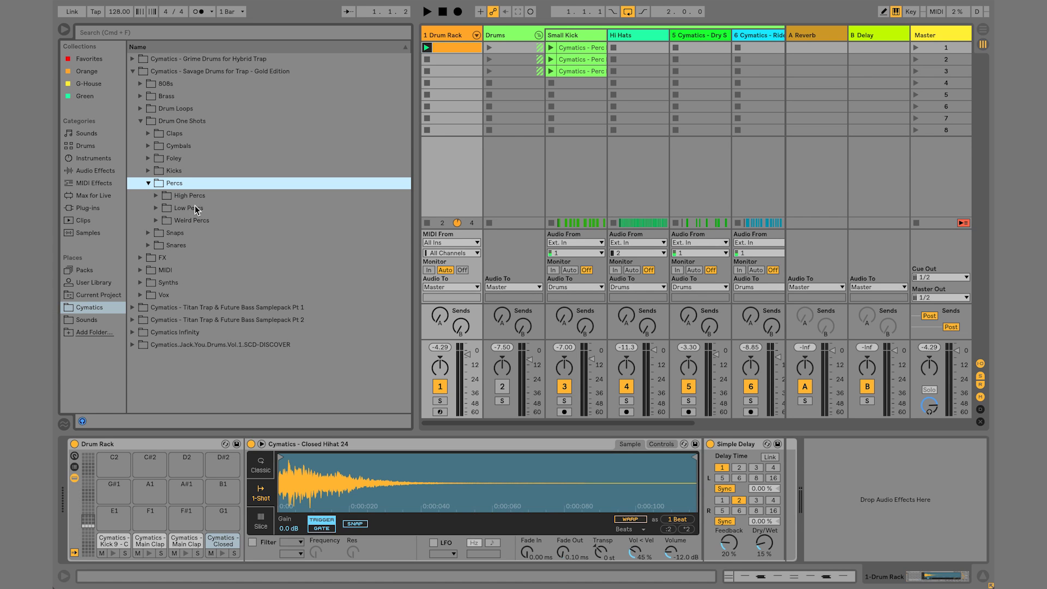
left_click(156, 196)
- Audition the high percussion samples one by one, from High Perc 2 to High Perc 15
left_click(182, 221)
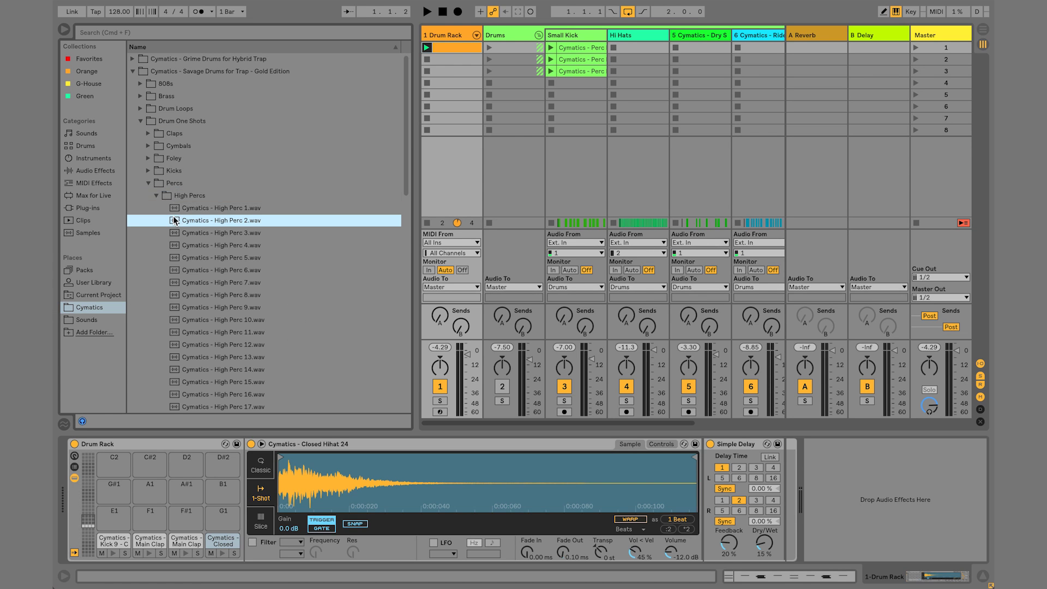
left_click(181, 227)
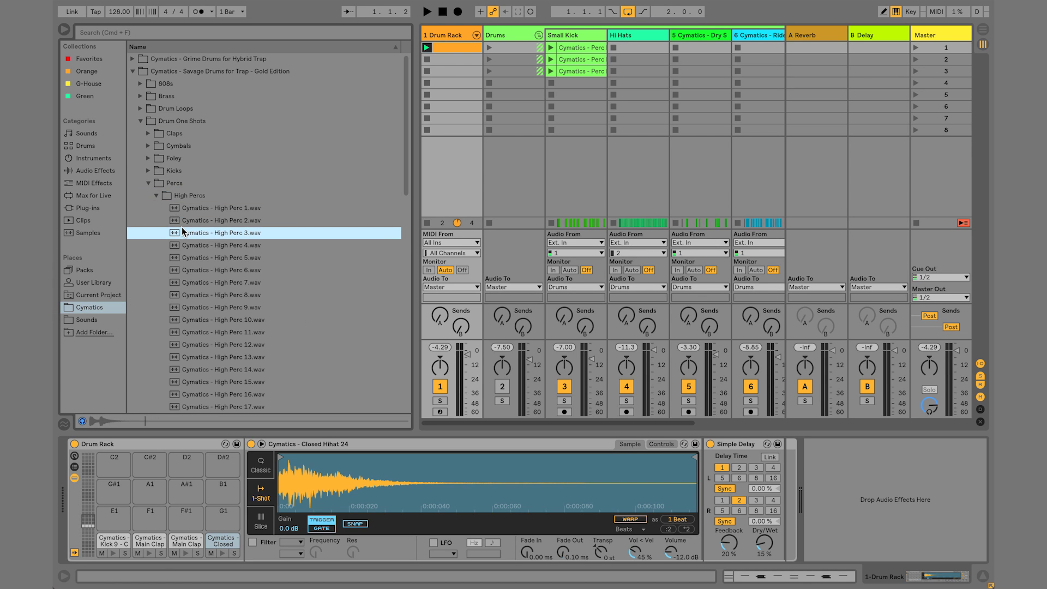
key("Down")
key("Down")
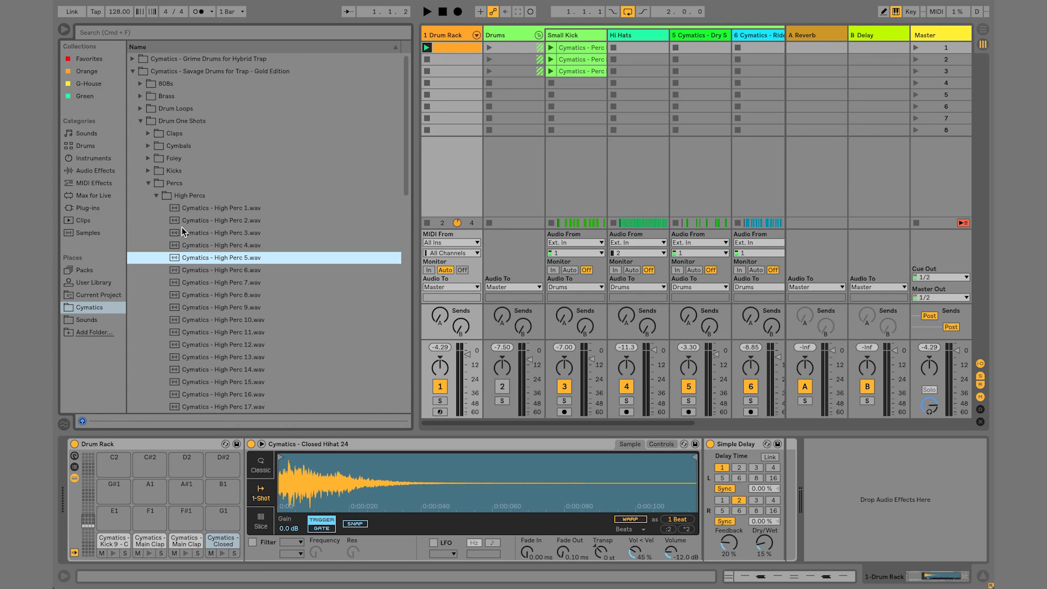
key("Down")
key("Down")
key("Down")
key("Down")
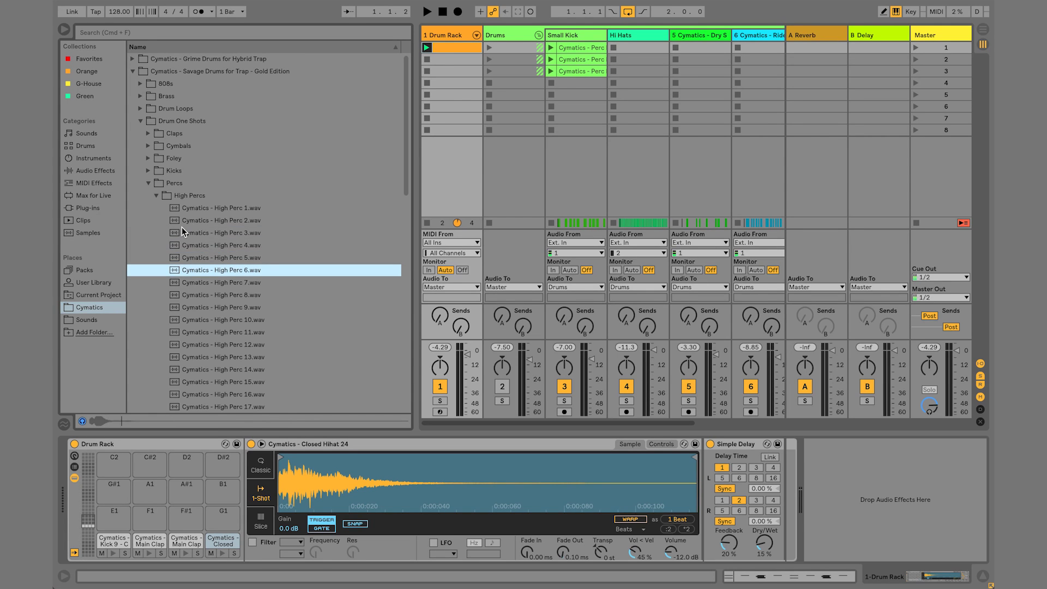
key("Down")
key("Down")
key("Down")
key("Down")
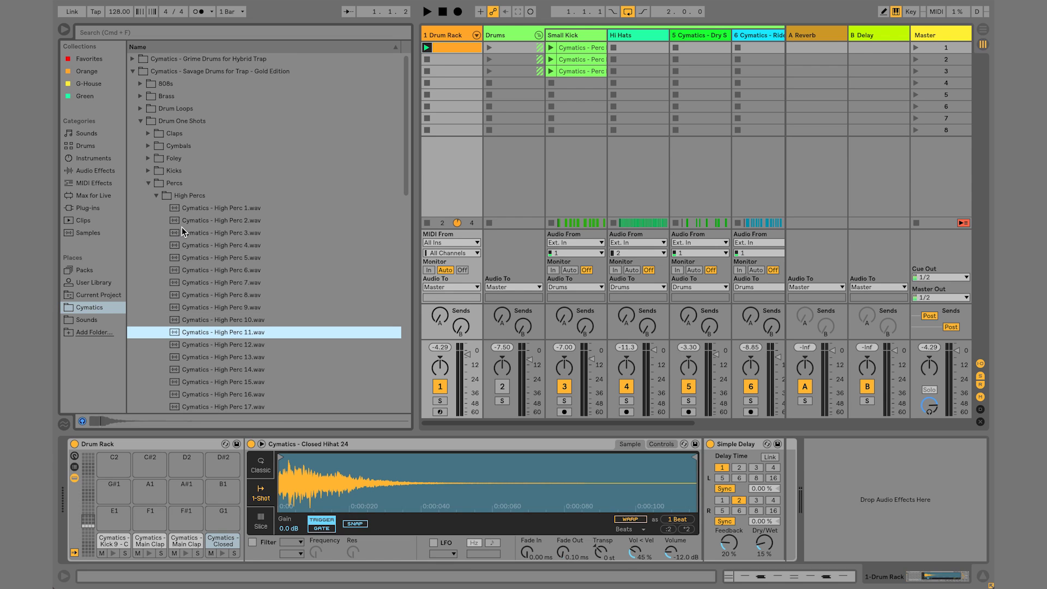
key("Down")
key("Down")
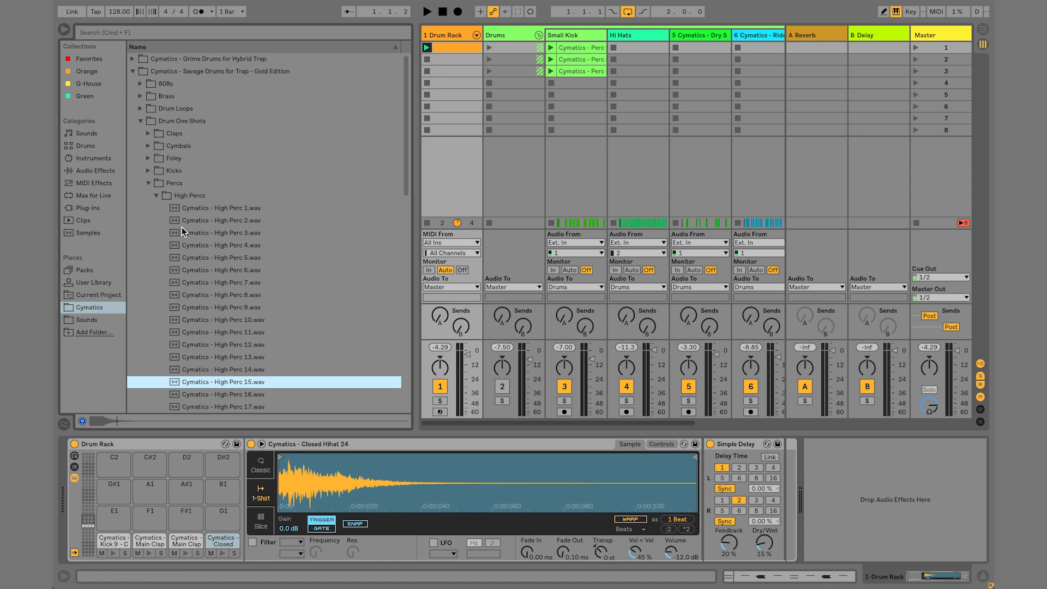
- Adjust the cue volume and audition the remaining high percussion samples one by one, up to High Perc 25
left_click(929, 406)
left_click_drag(929, 406, 929, 409)
left_click(234, 386)
key("Down")
key("Down")
key("Down")
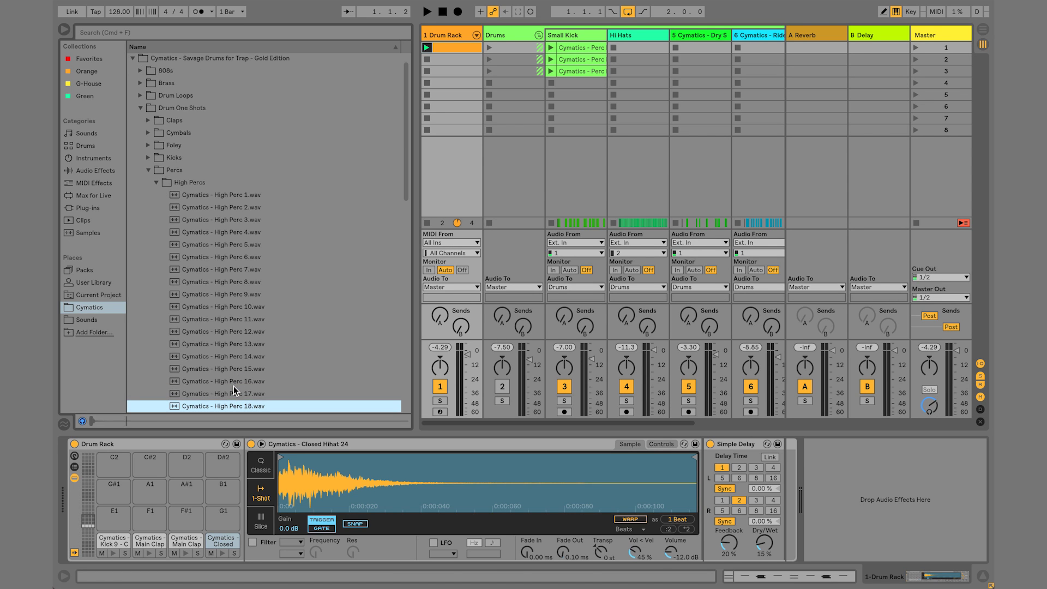
key("Down")
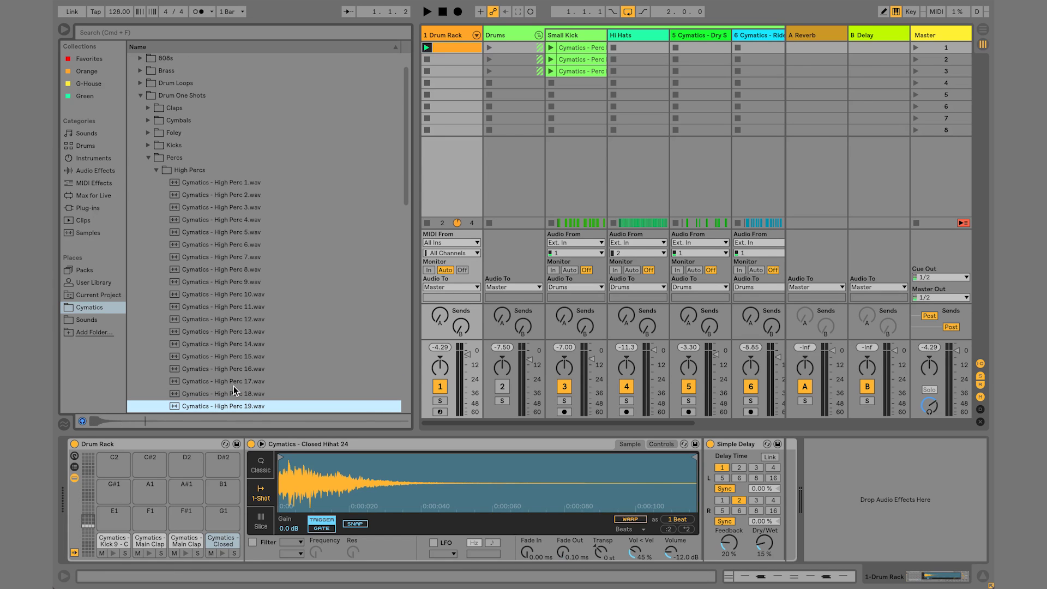
key("Down")
key("Down")
key("Down")
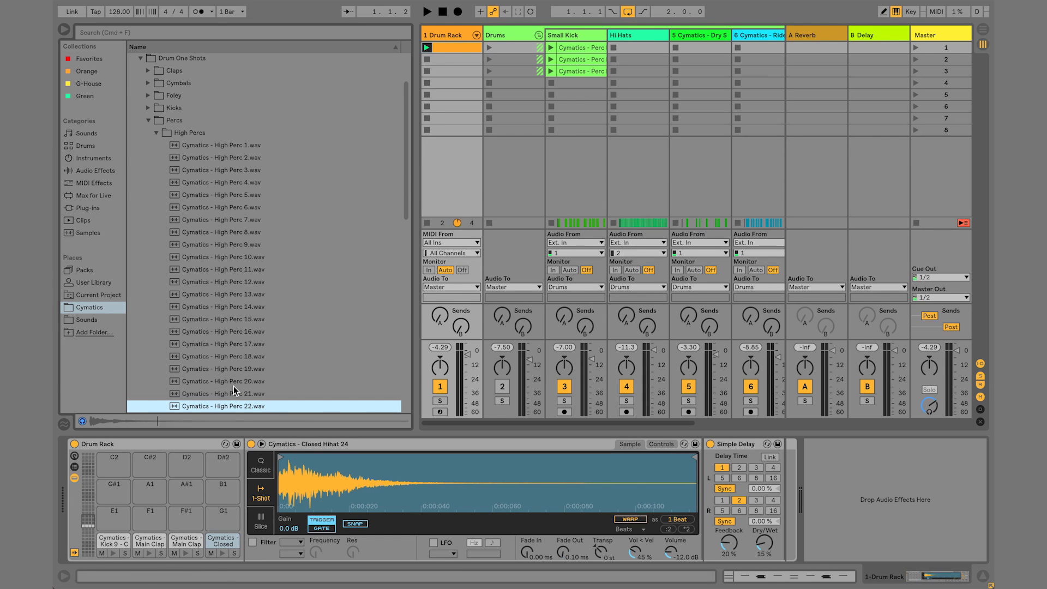
key("Down")
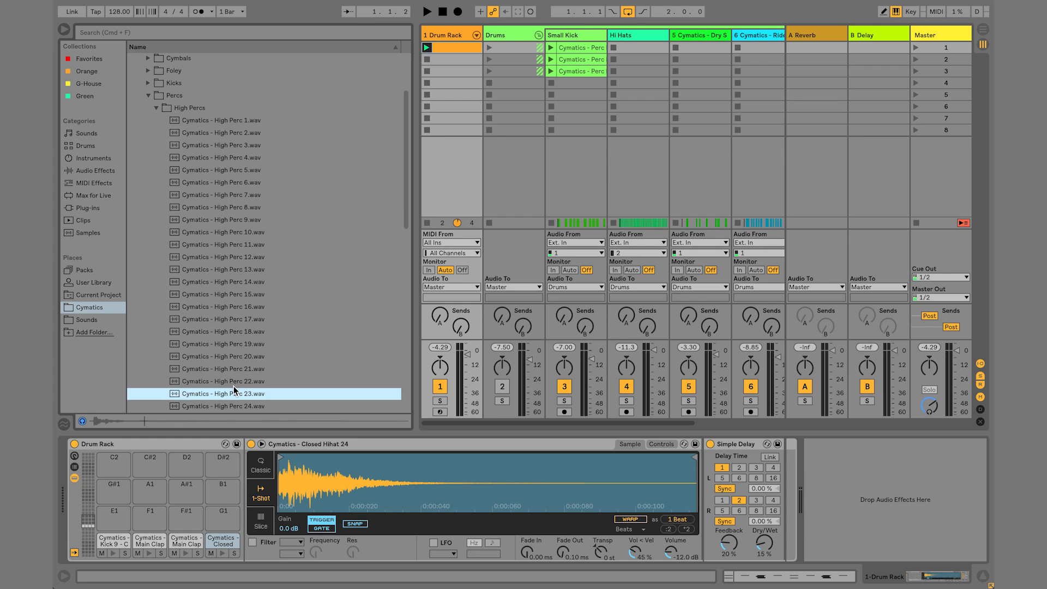
key("Down")
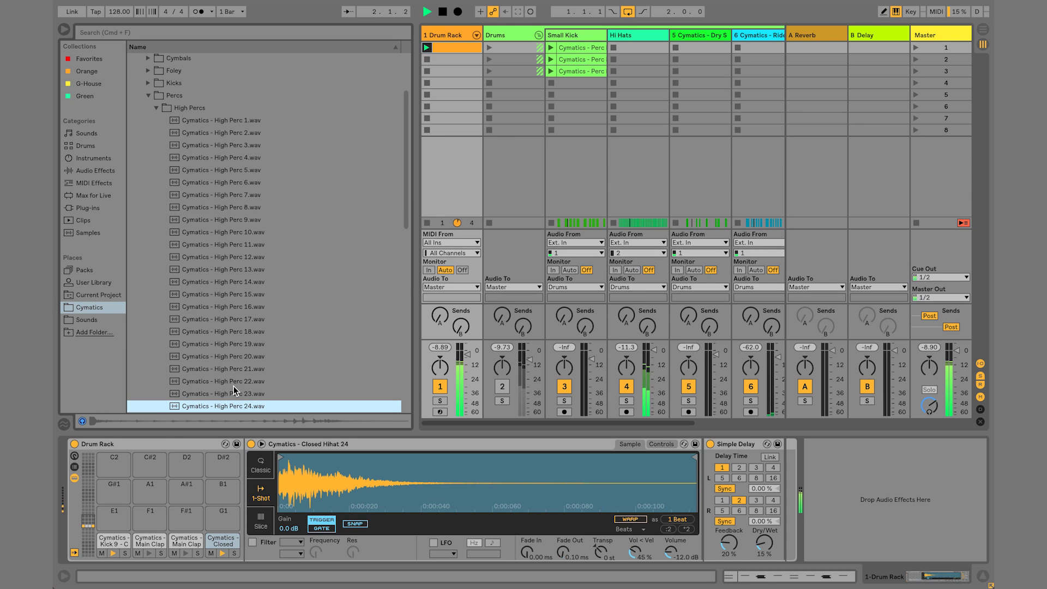
key("Down")
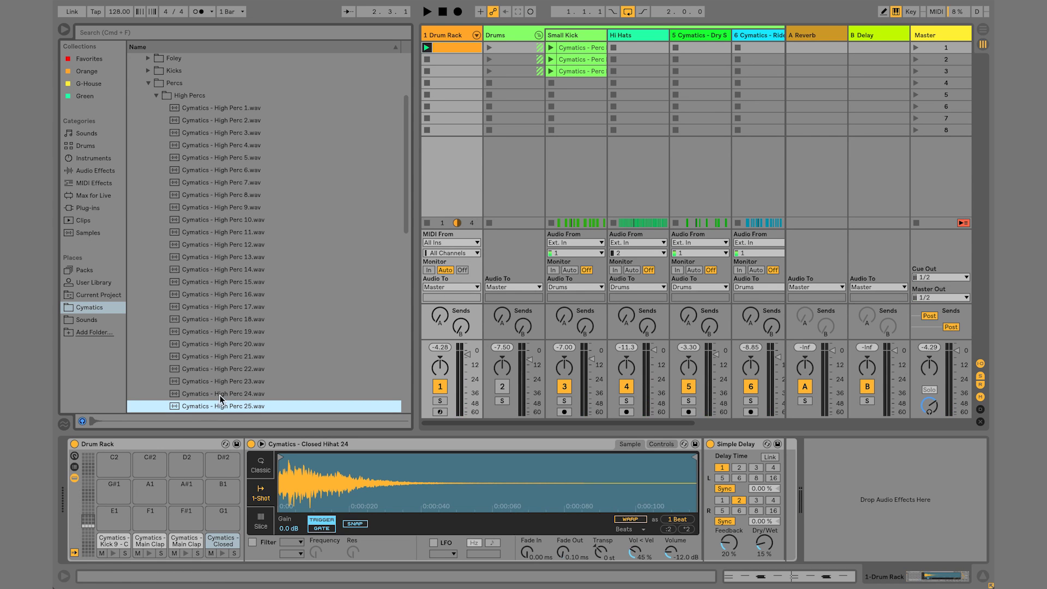
- Load the High Perc 25 sample onto the empty E1 pad of the Drum Rack
left_click_drag(205, 415, 114, 521)
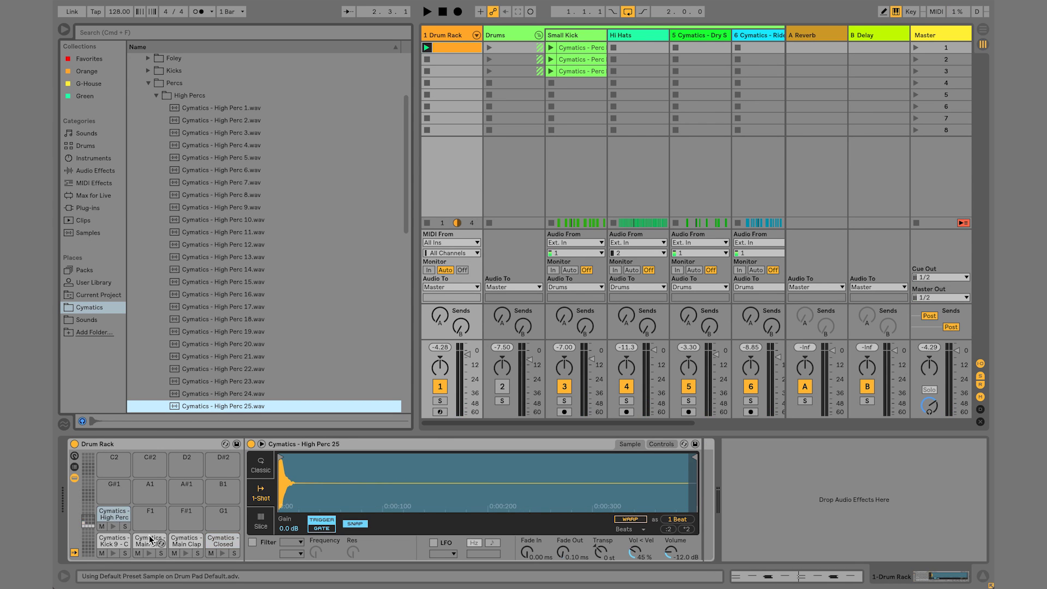
left_click(355, 524)
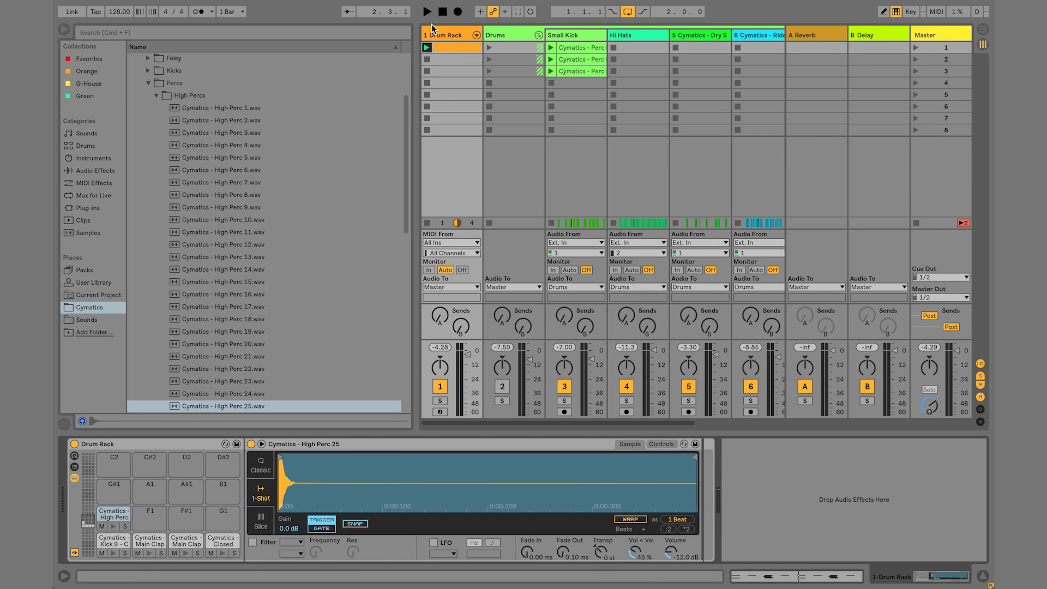
- Open the Drum Rack clip and add a High Perc 25 note at 1.1.4 while the loop plays
double_click(454, 50)
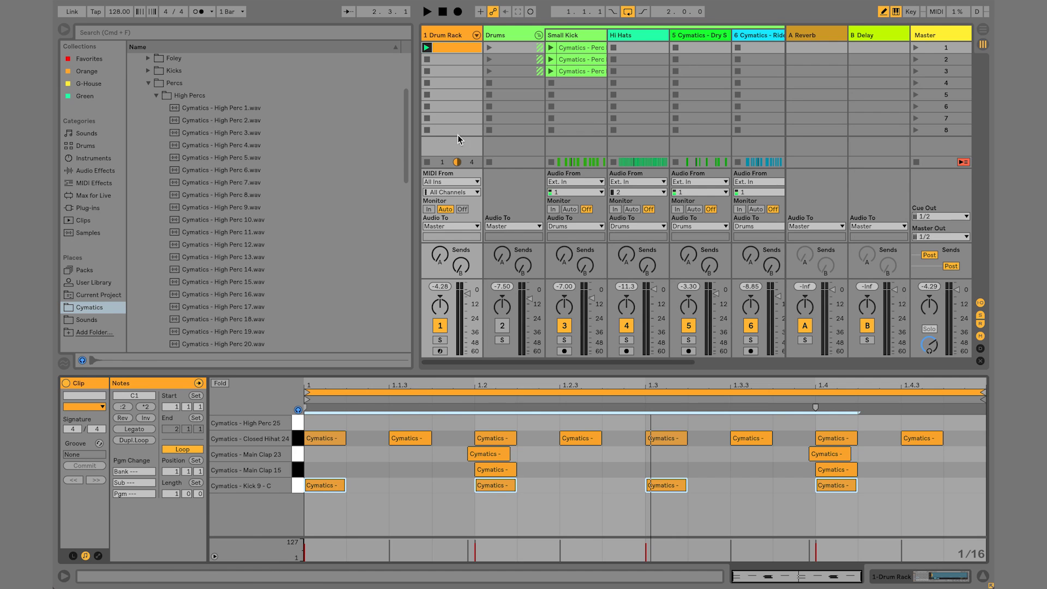
left_click(406, 413)
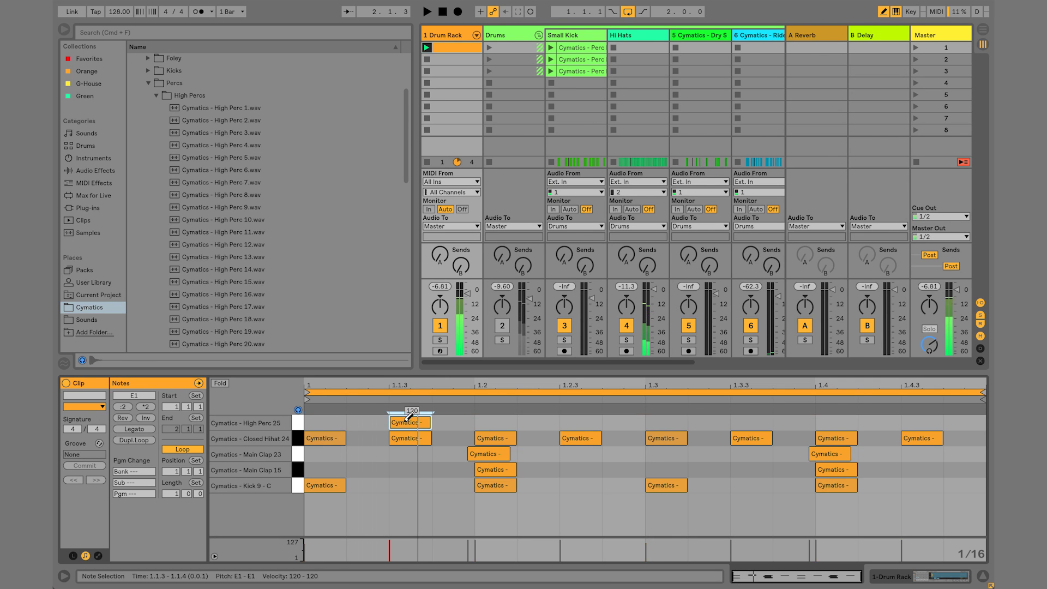
left_click(409, 422)
key("space")
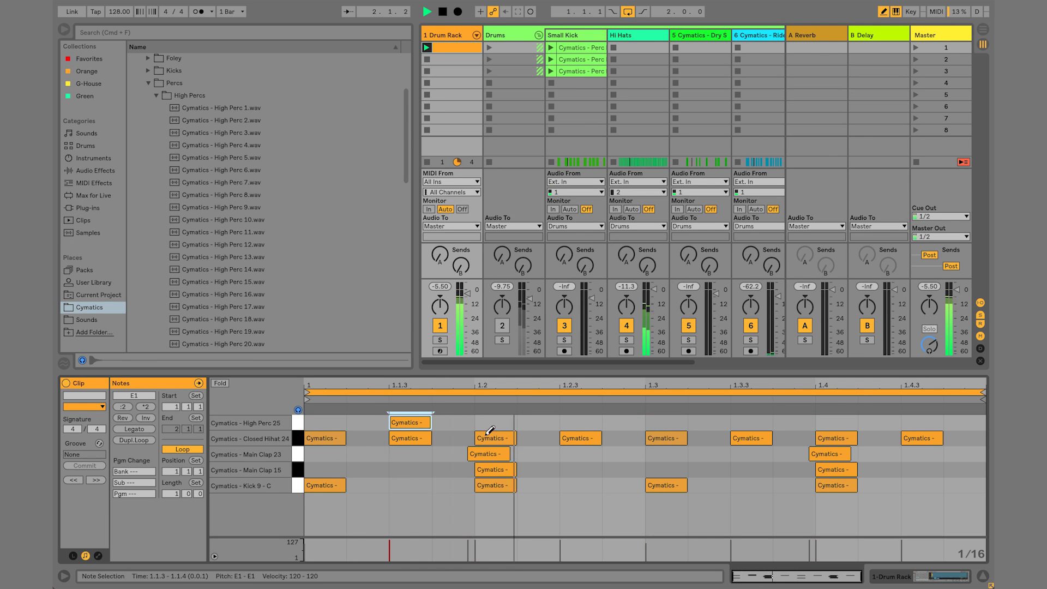
left_click_drag(419, 419, 462, 419)
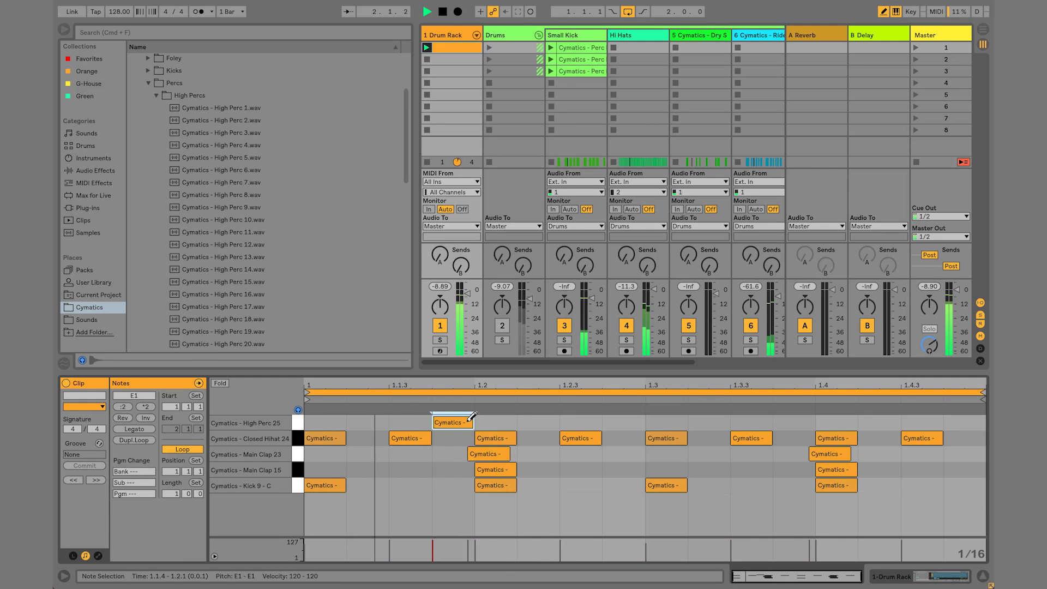
- Add High Perc 25 notes at 1.2.3, 1.3.3 and 1.4.2, listening to the loop between placements
left_click(591, 422)
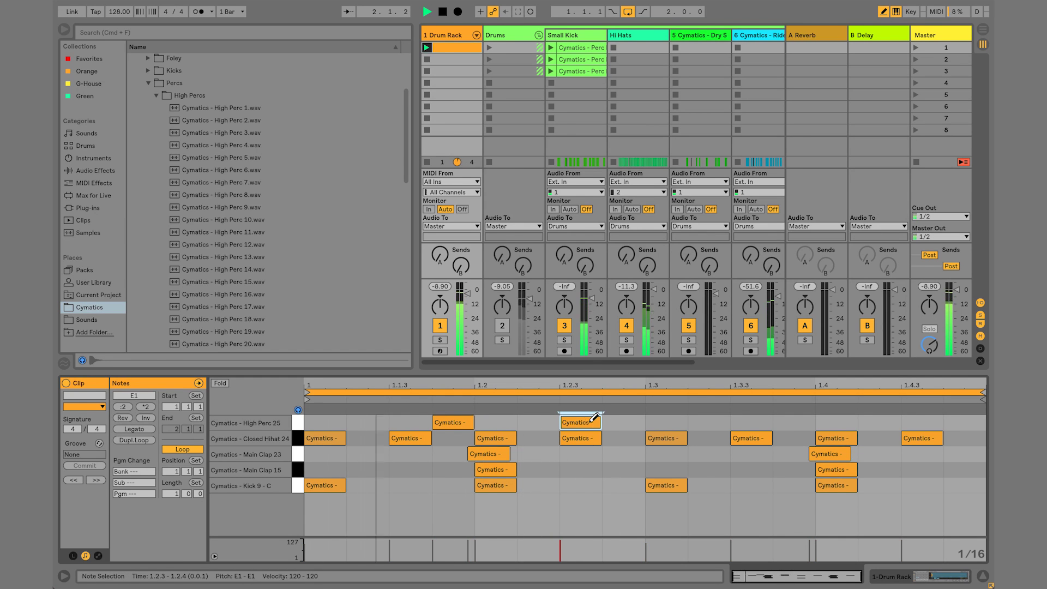
key("space")
left_click(751, 423)
key("space")
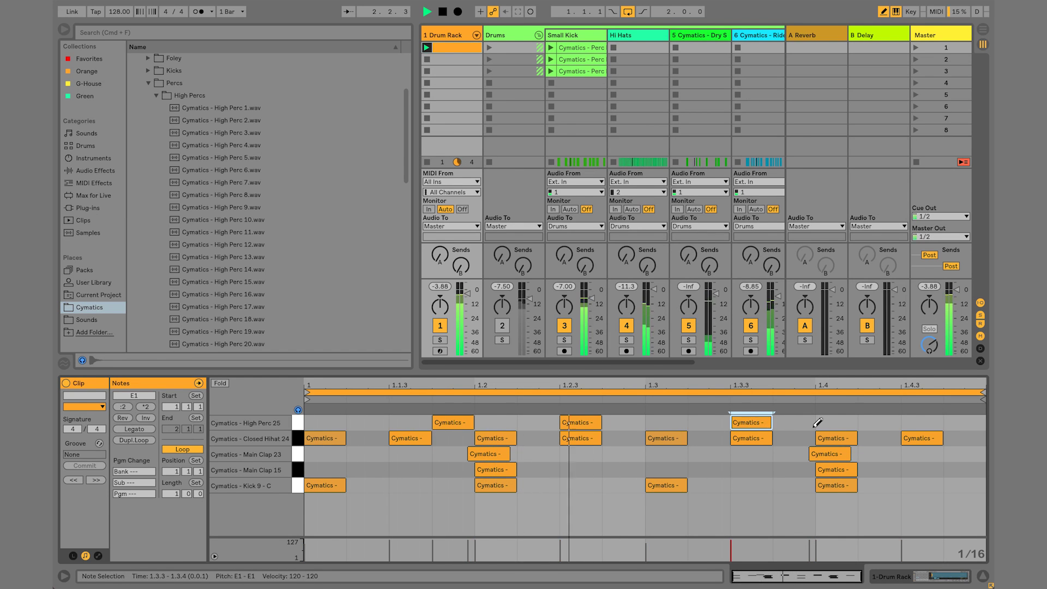
left_click(850, 422)
left_click(854, 423)
left_click(875, 422)
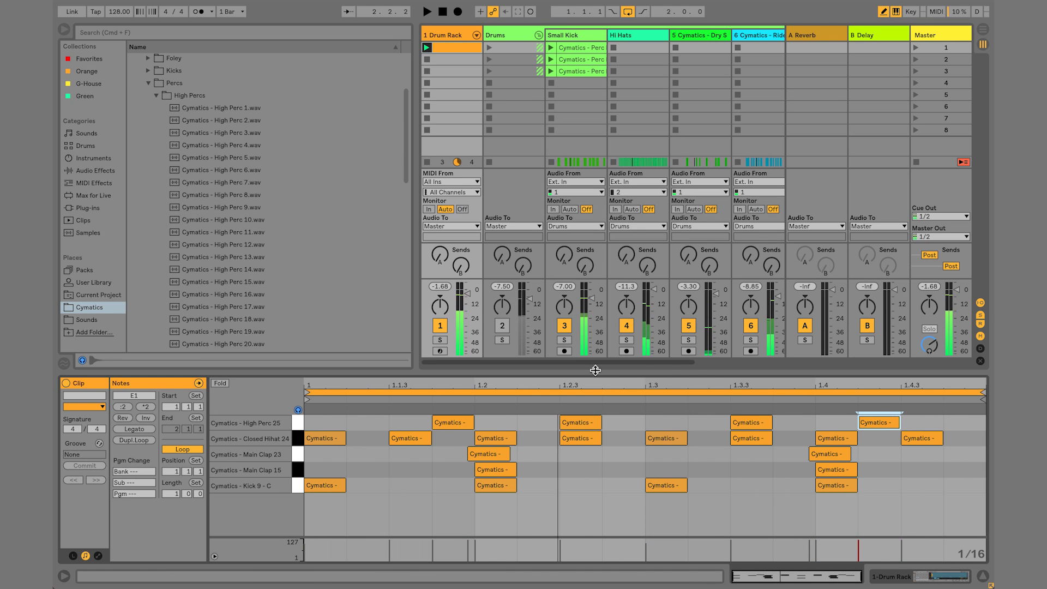
key("space")
mouse_move(588, 363)
left_mouse_down()
mouse_move(604, 365)
mouse_move(587, 364)
left_mouse_up()
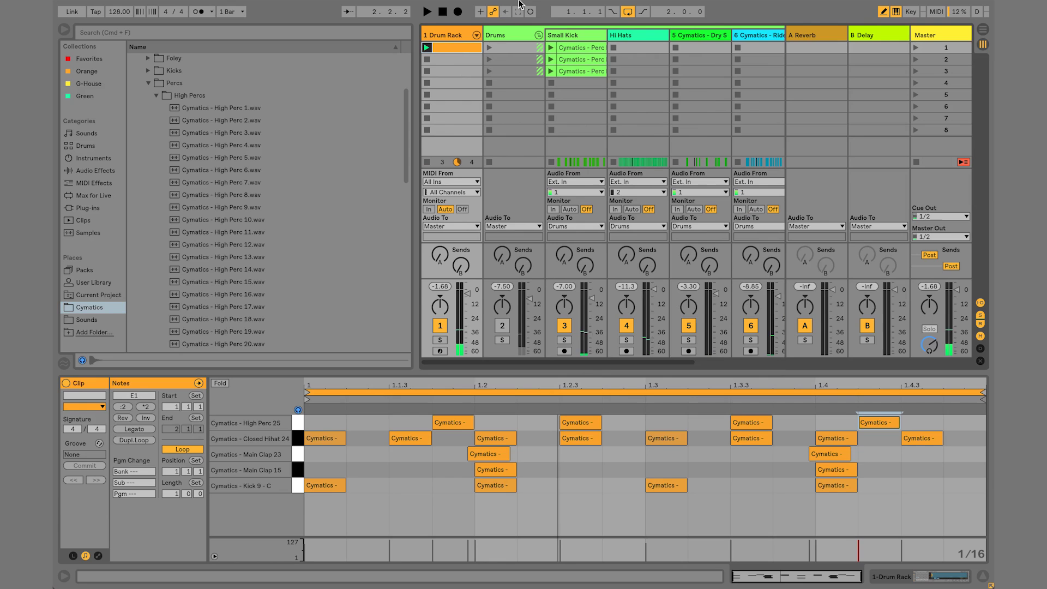
- Show the Drum Rack's chains in the mixer and lower the High Perc 25 chain volume to -6.0 dB during playback
left_click(477, 35)
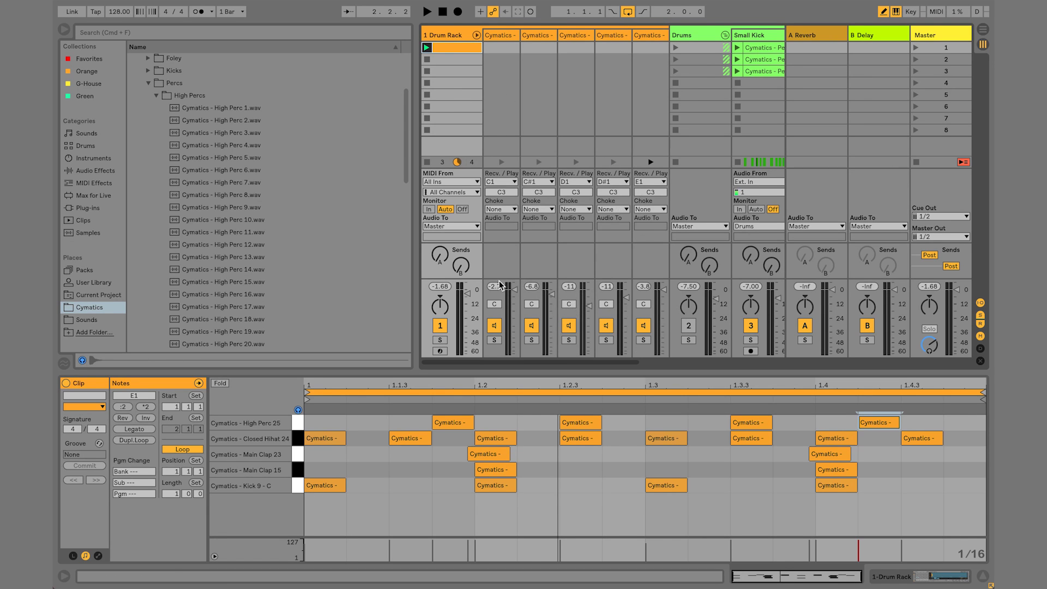
key("space")
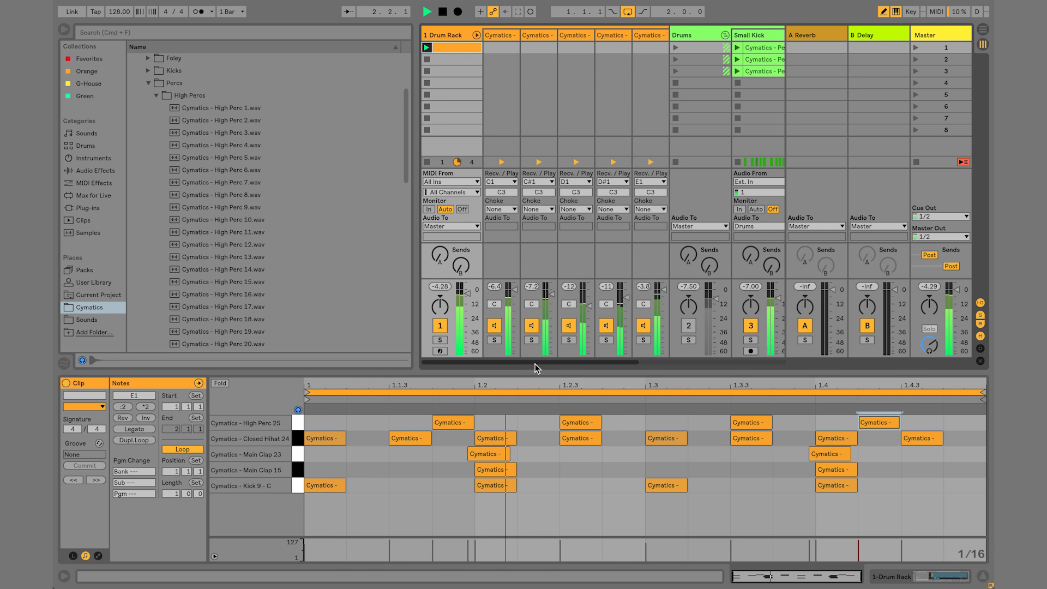
key("space")
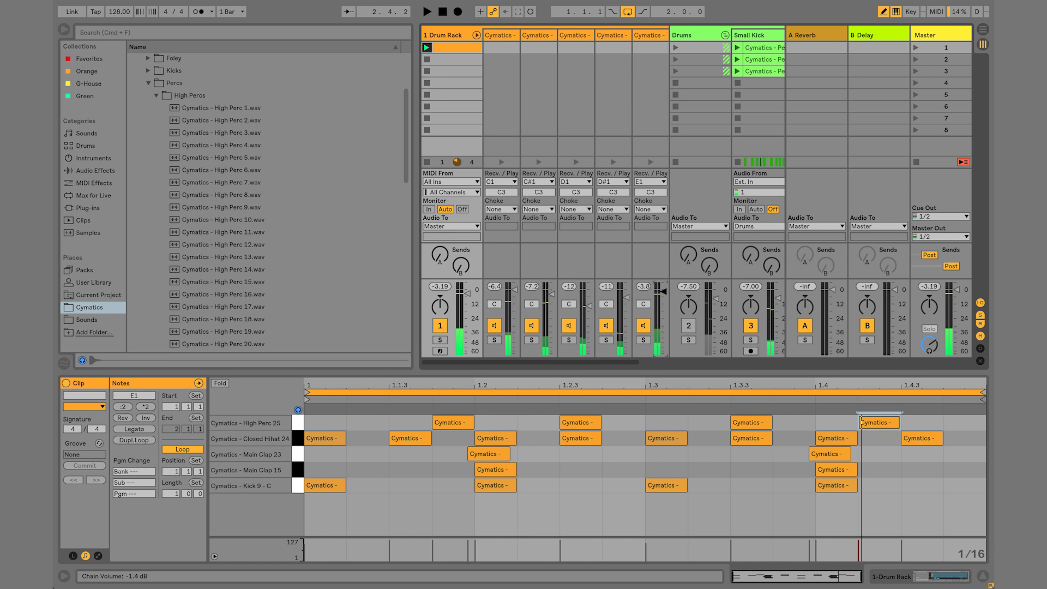
key("space")
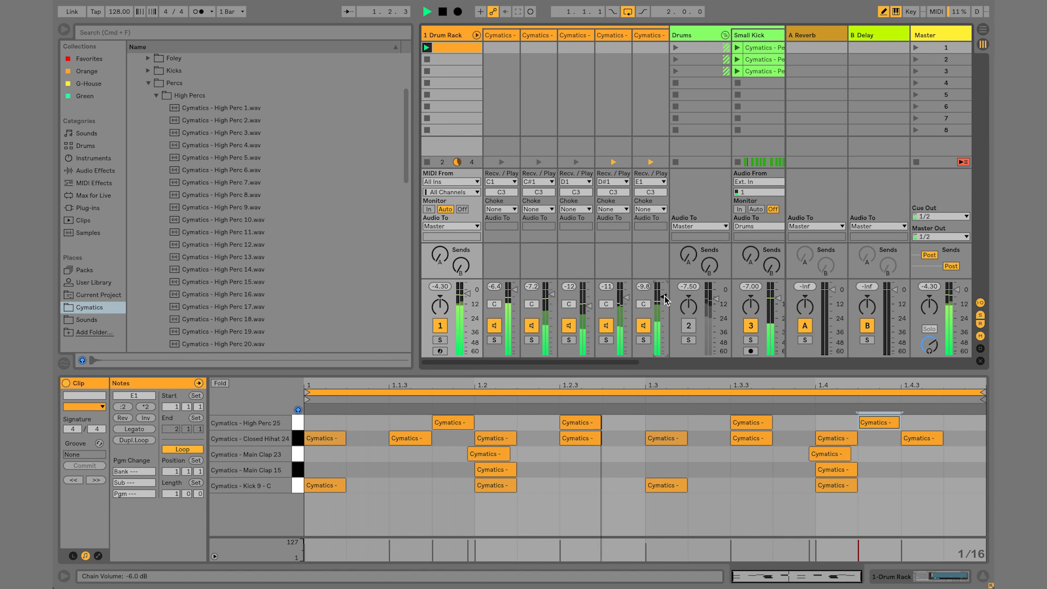
key("space")
- Add the Auto Pan audio effect to the High Perc 25 chain
left_click(660, 36)
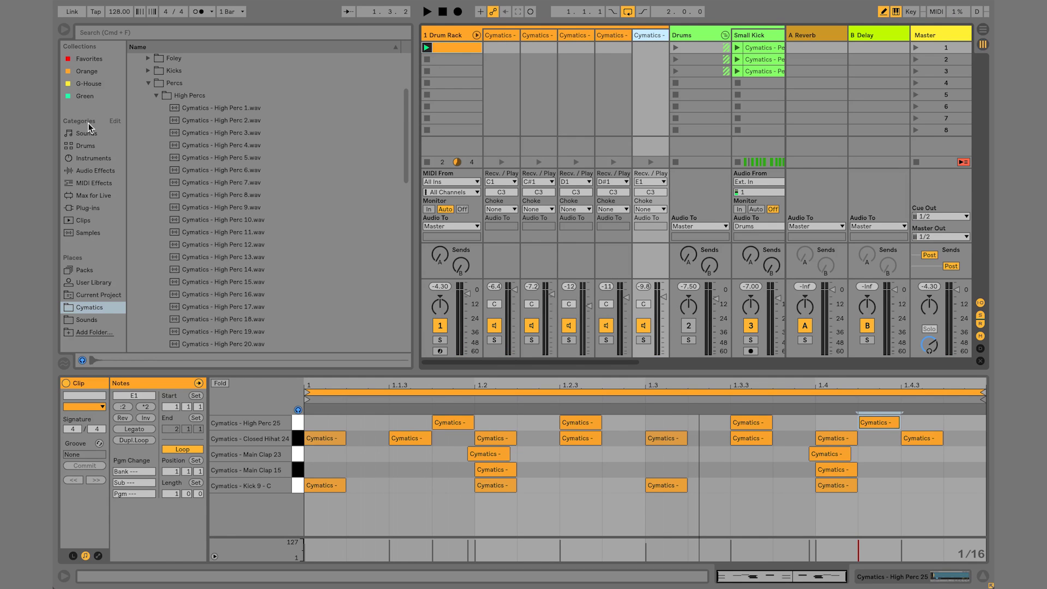
left_click(102, 172)
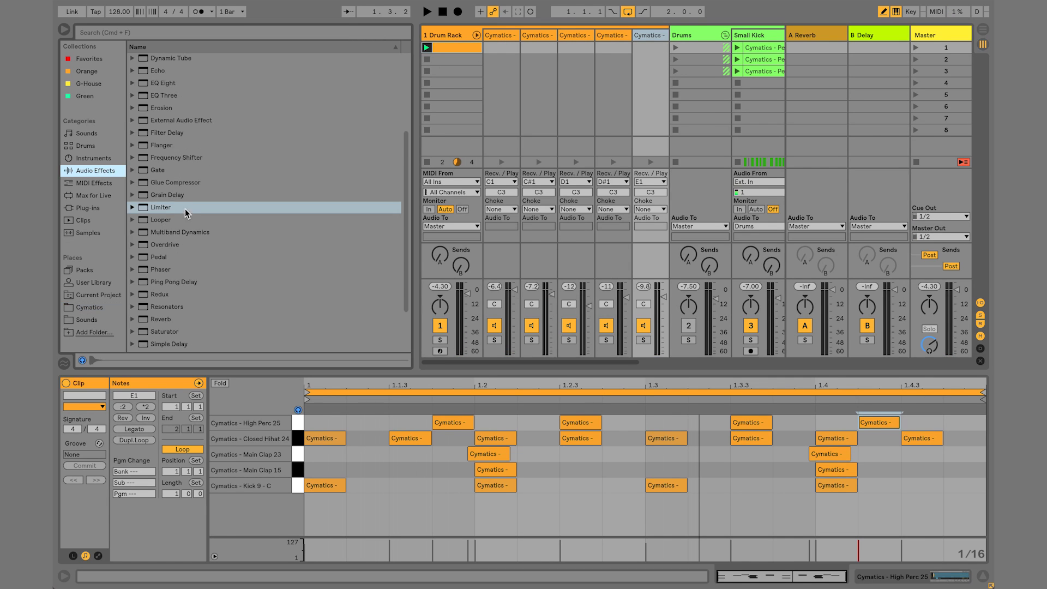
scroll(184, 211, "up", 5)
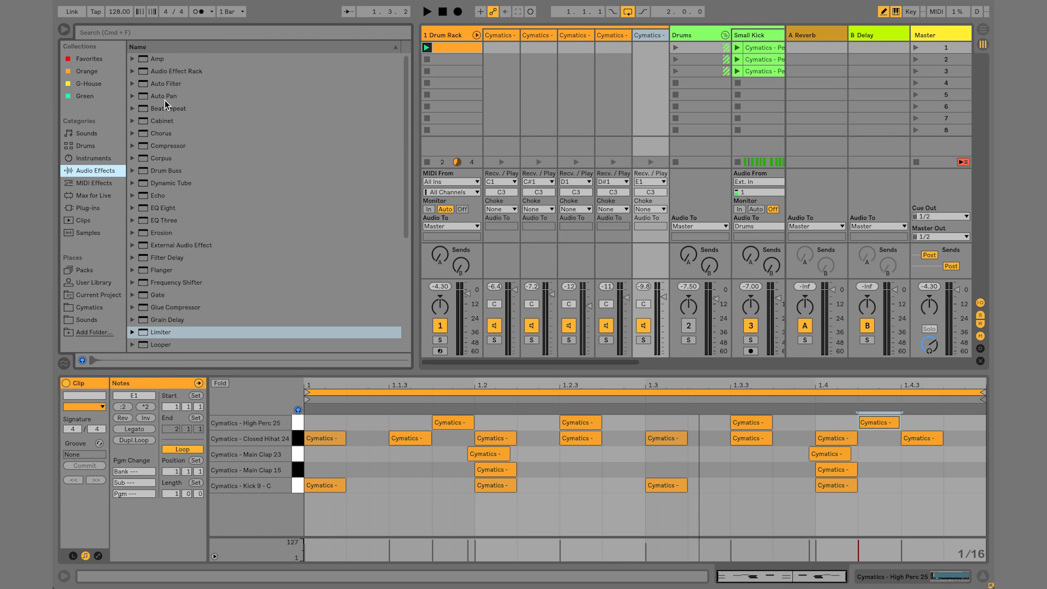
left_click(166, 98)
left_click_drag(434, 83, 646, 35)
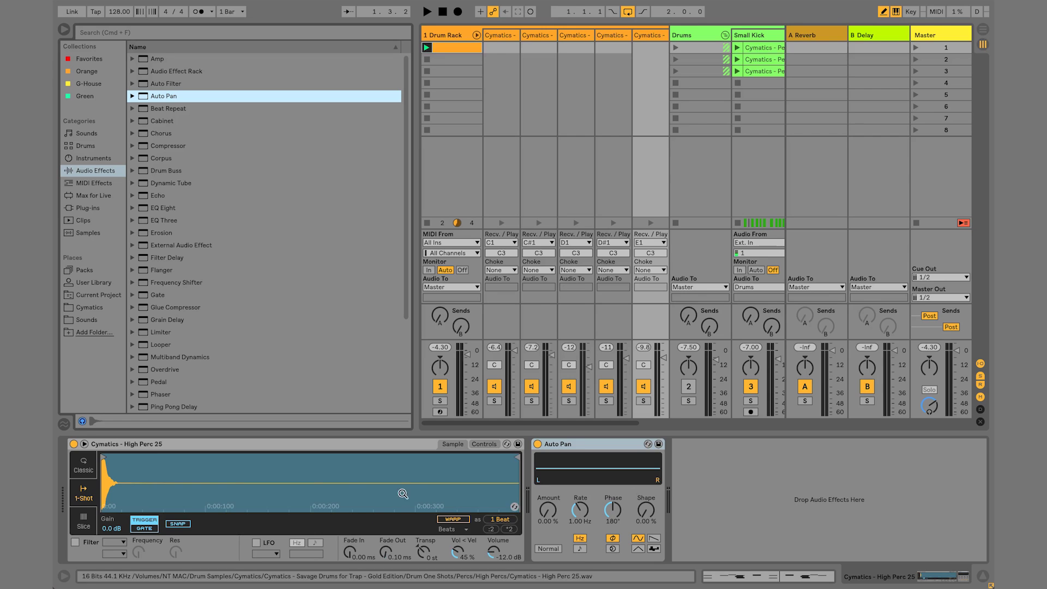
- Set the Auto Pan amount to 79.4 % and its rate to tempo sync with a value of 1
key("space")
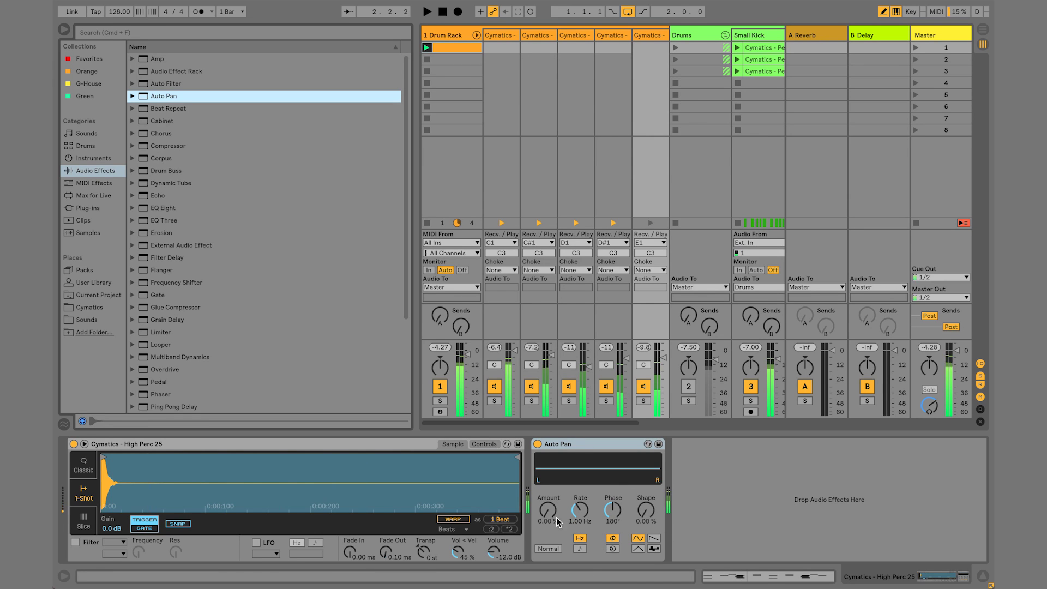
left_click_drag(558, 522, 558, 498)
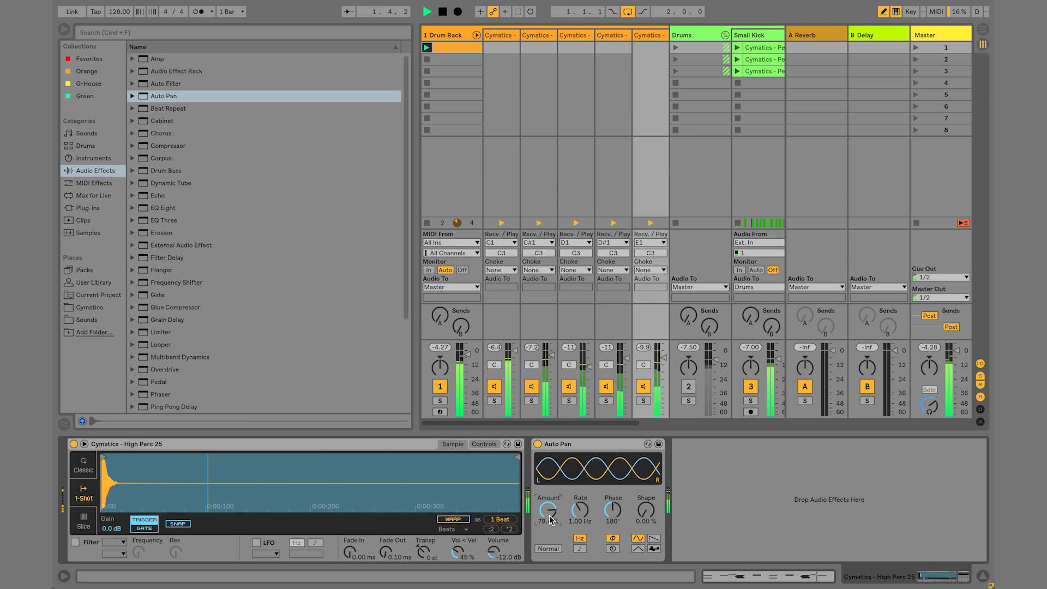
key("space")
left_click(580, 549)
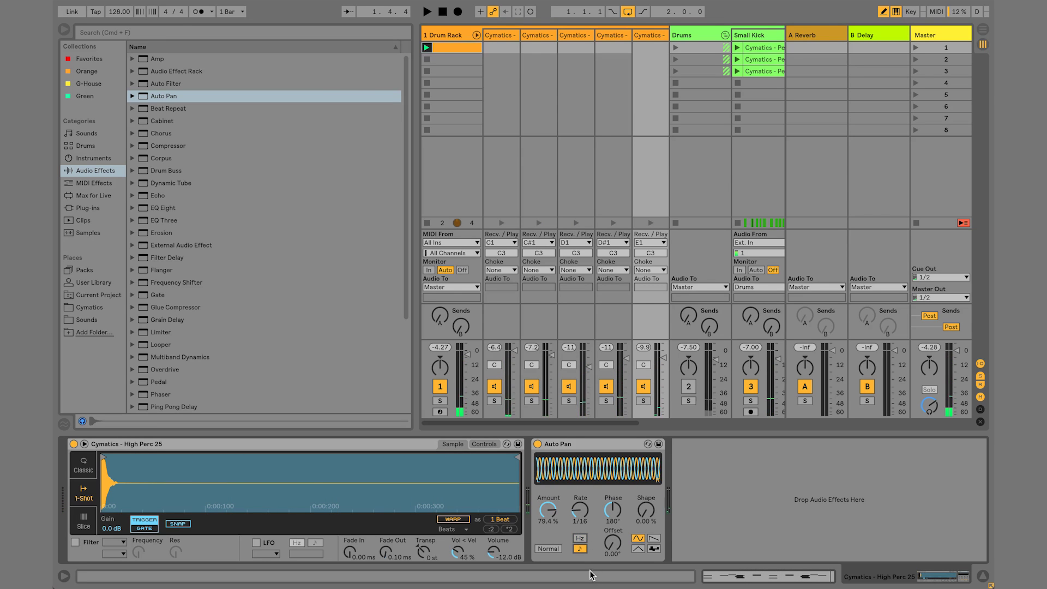
left_click_drag(579, 518, 579, 505)
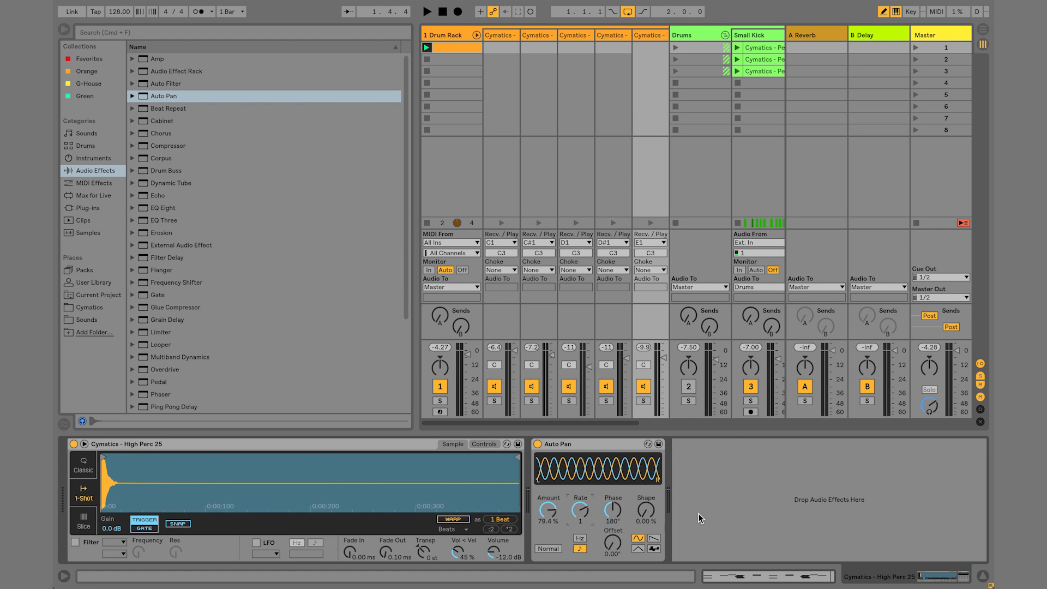
- Raise the Auto Pan amount to 100 % and set the High Perc 25 chain volume to -5.6 dB during playback
key("space")
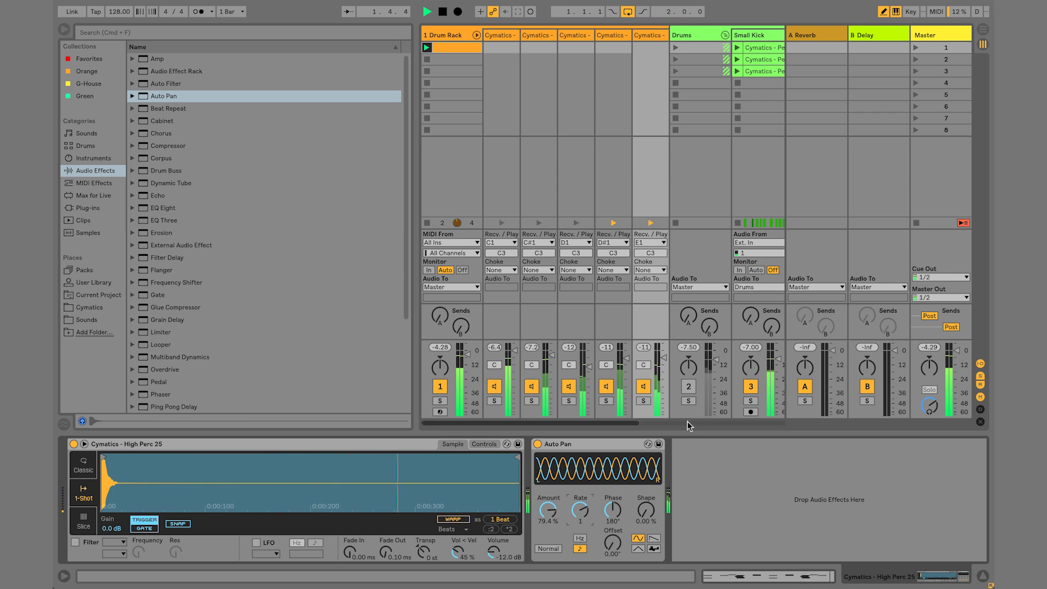
left_click_drag(548, 510, 548, 496)
left_click_drag(663, 358, 664, 356)
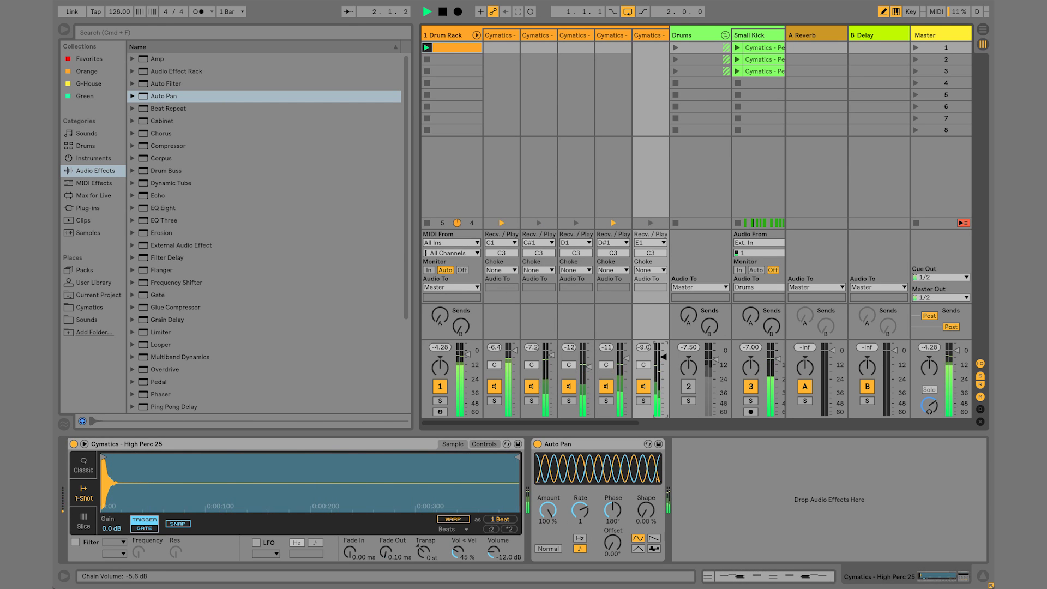
key("space")
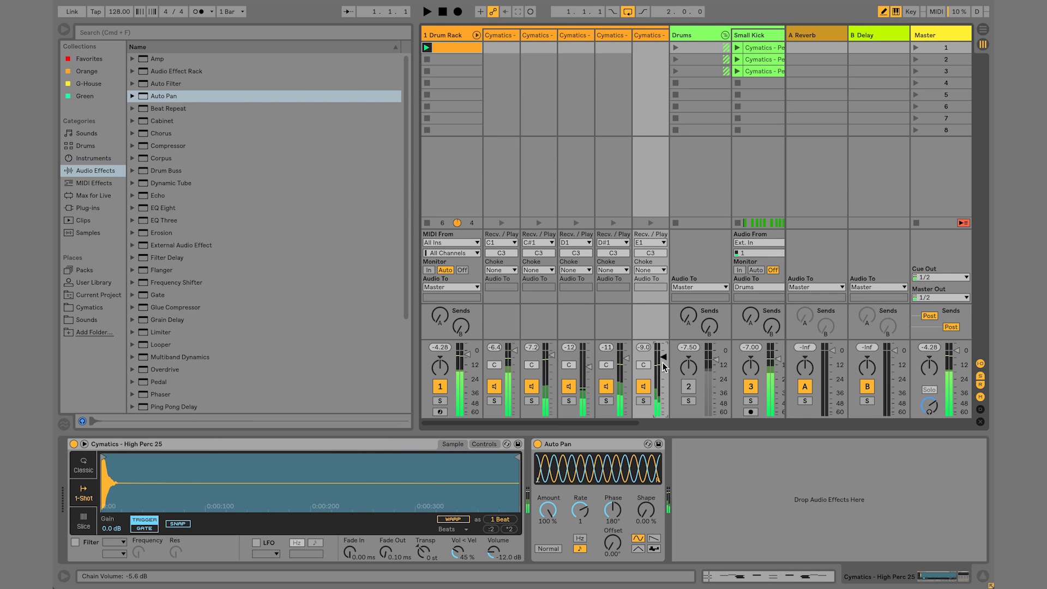
- Review the effects on the Closed Hihat 24 and High Perc 25 chains, and return to the whole Drum Rack track
left_click(602, 36)
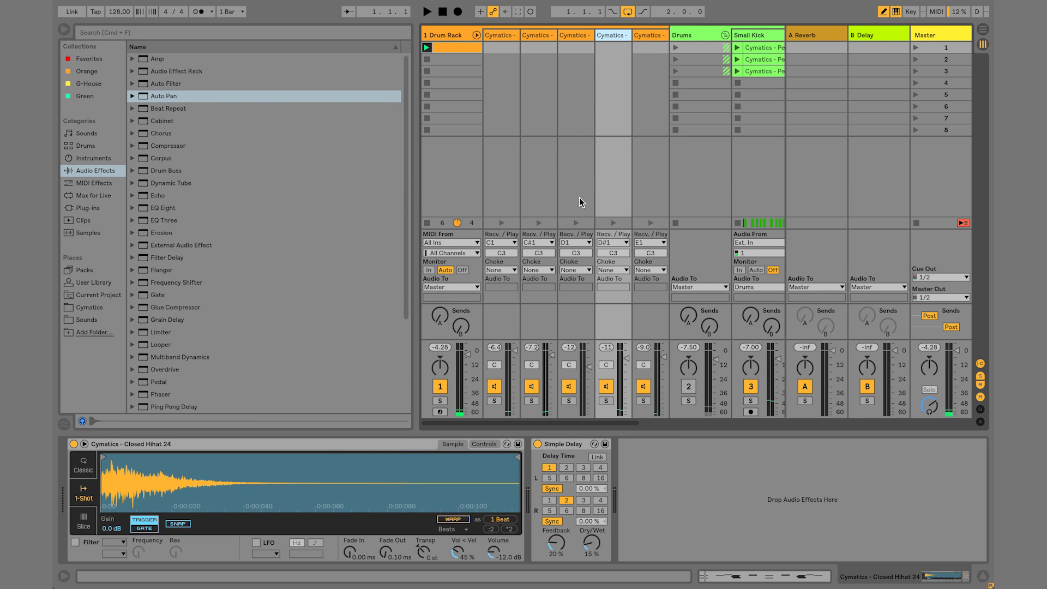
left_click(651, 37)
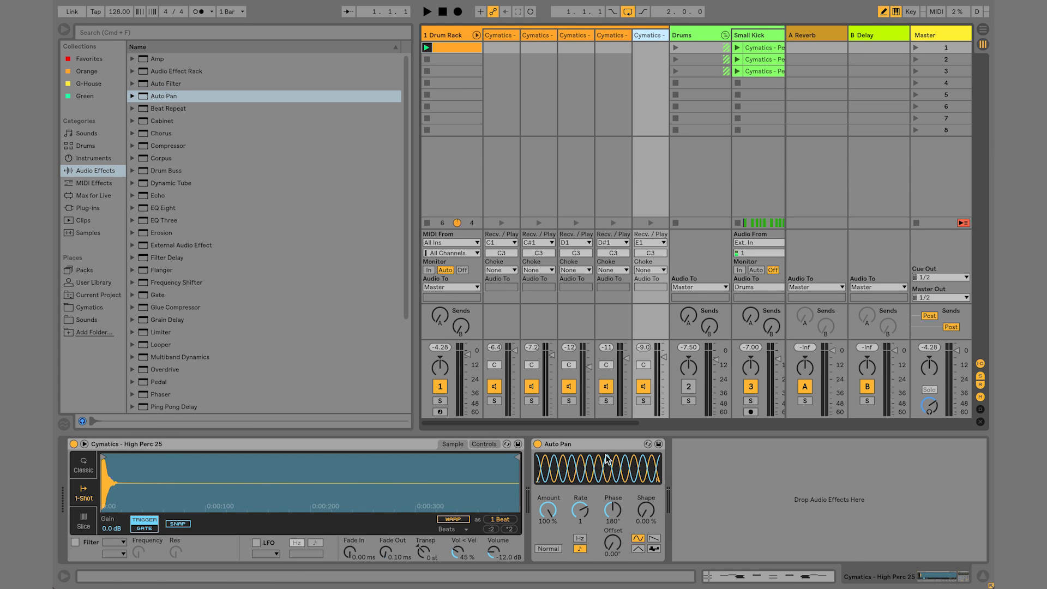
left_click(459, 36)
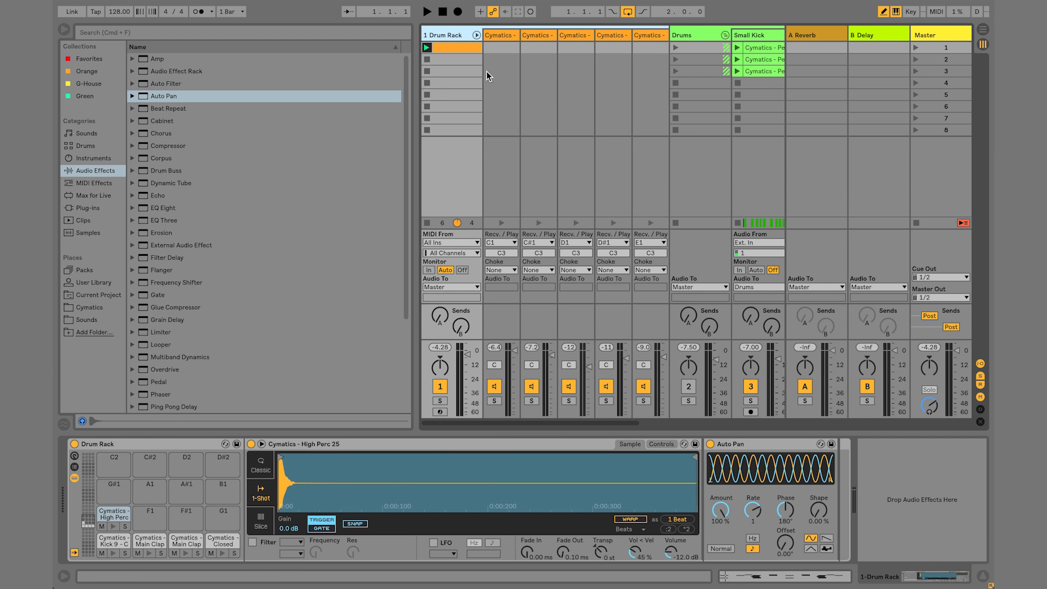
double_click(457, 38)
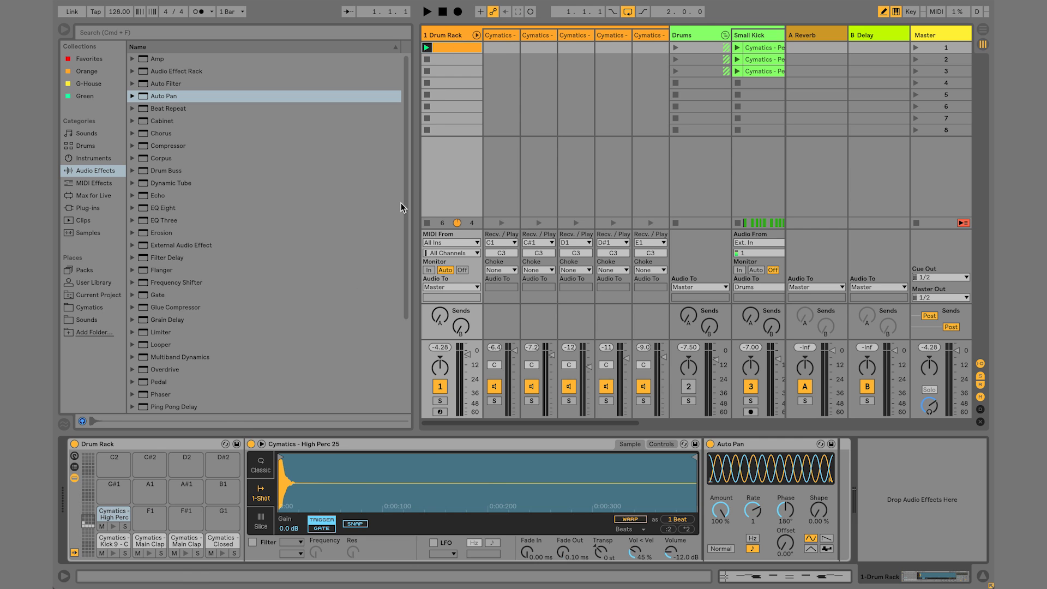
- Open the drum clip's notes, audition the soloed Closed Hihat 24 pattern and inspect its note velocities, and unsolo the chain
double_click(460, 47)
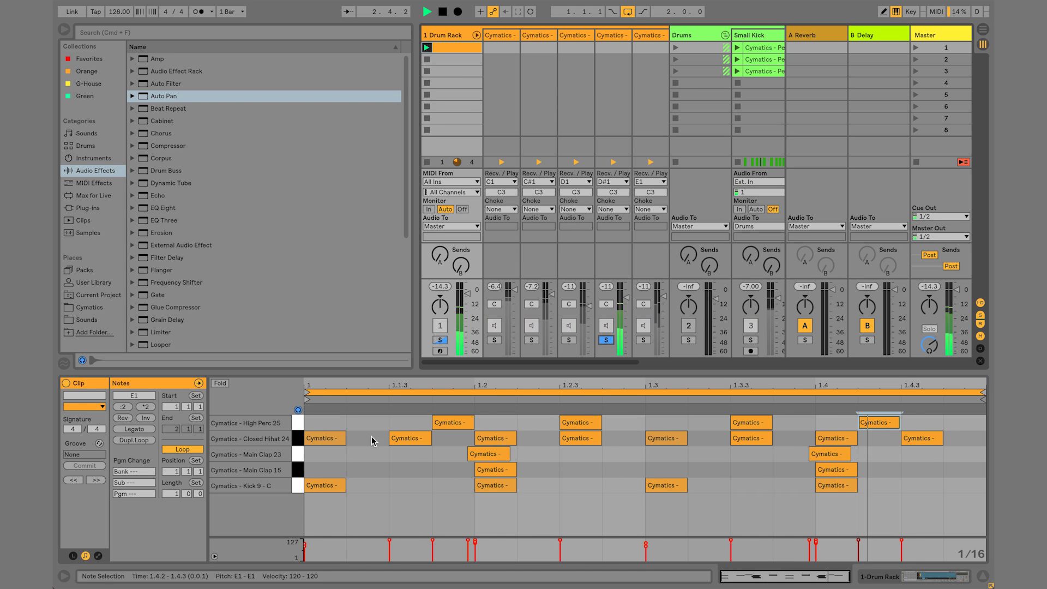
key("space")
left_click(339, 441)
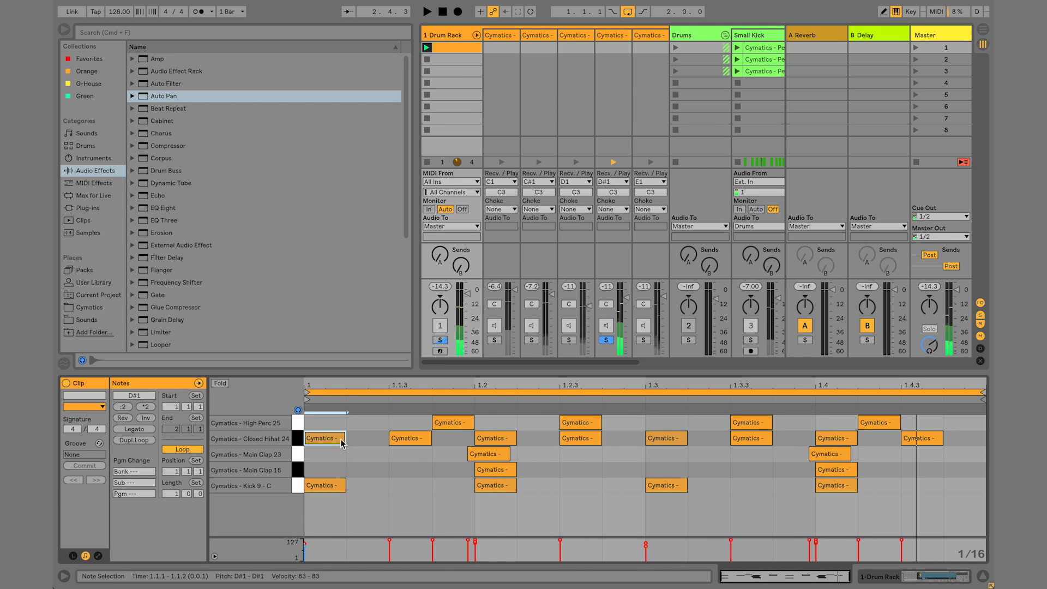
left_click(494, 437)
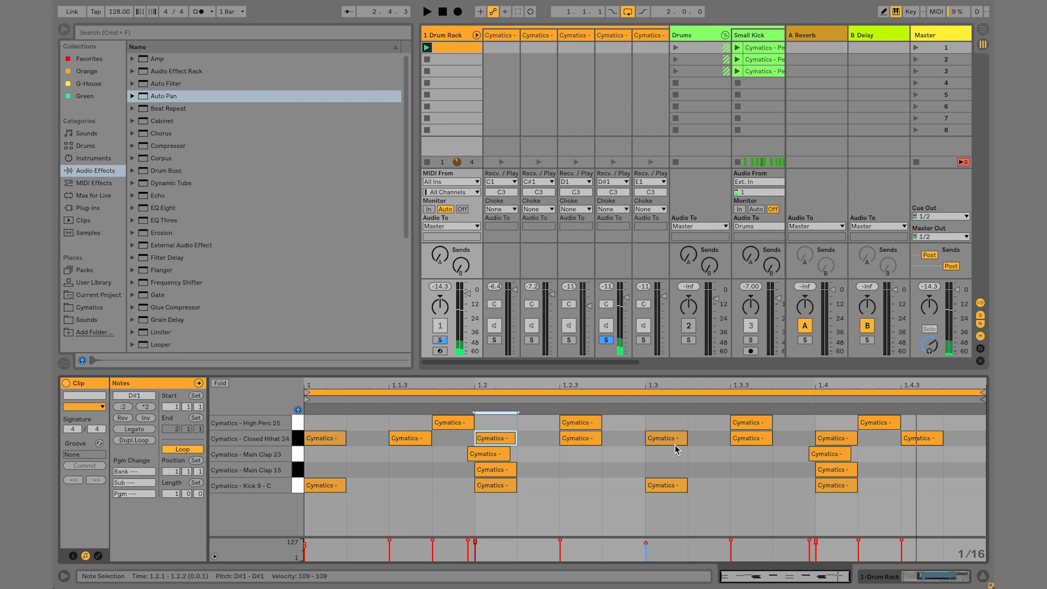
key("space")
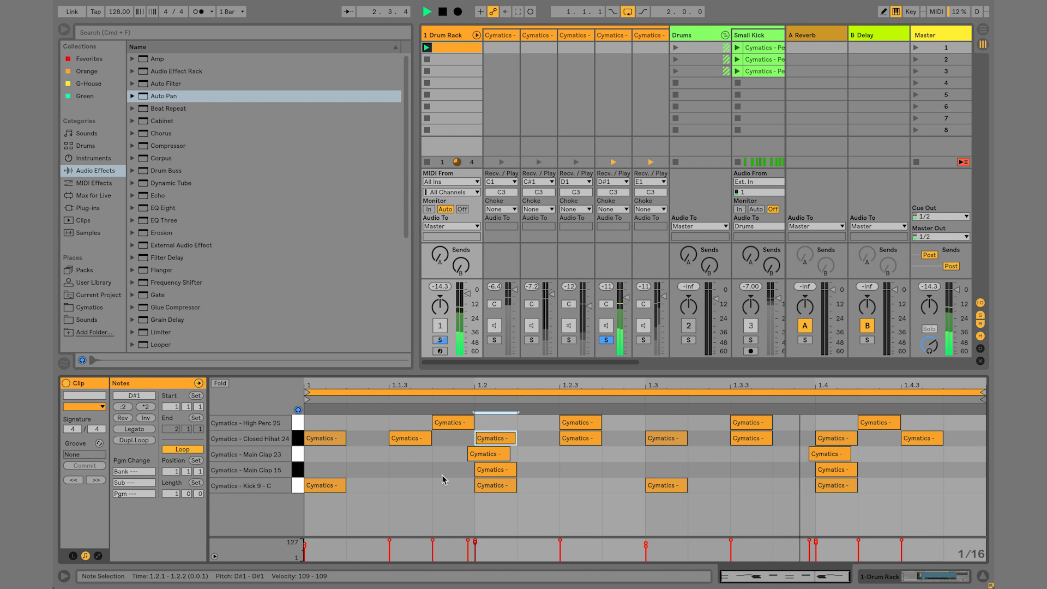
key("space")
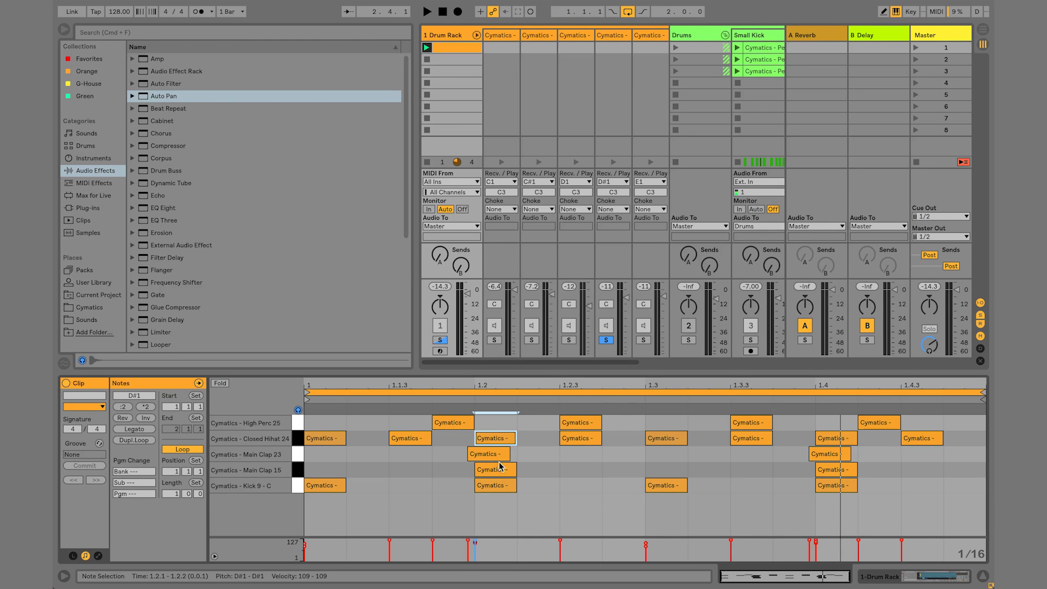
key("space")
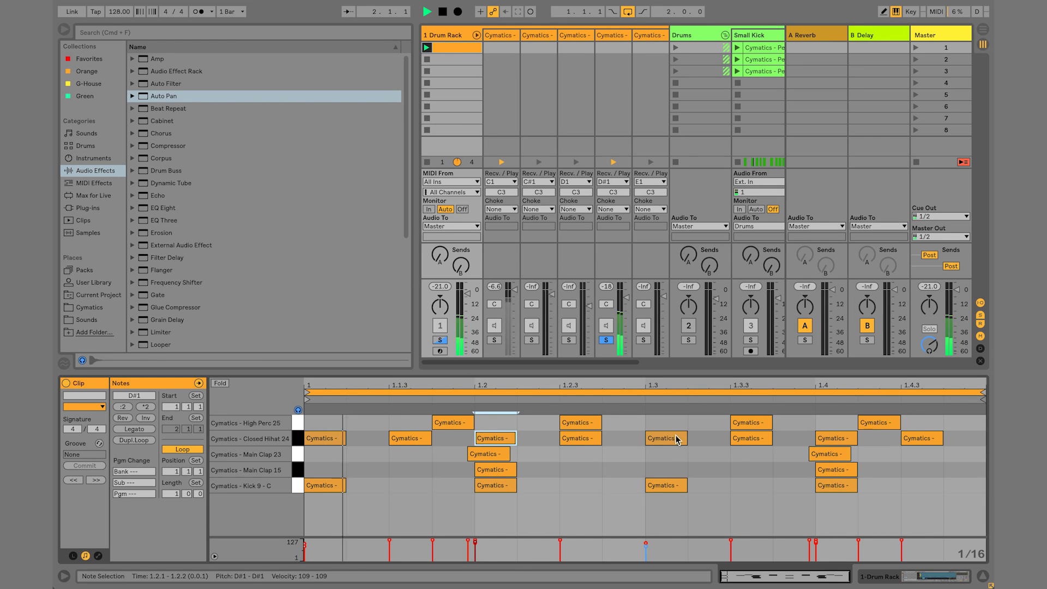
left_click(608, 342)
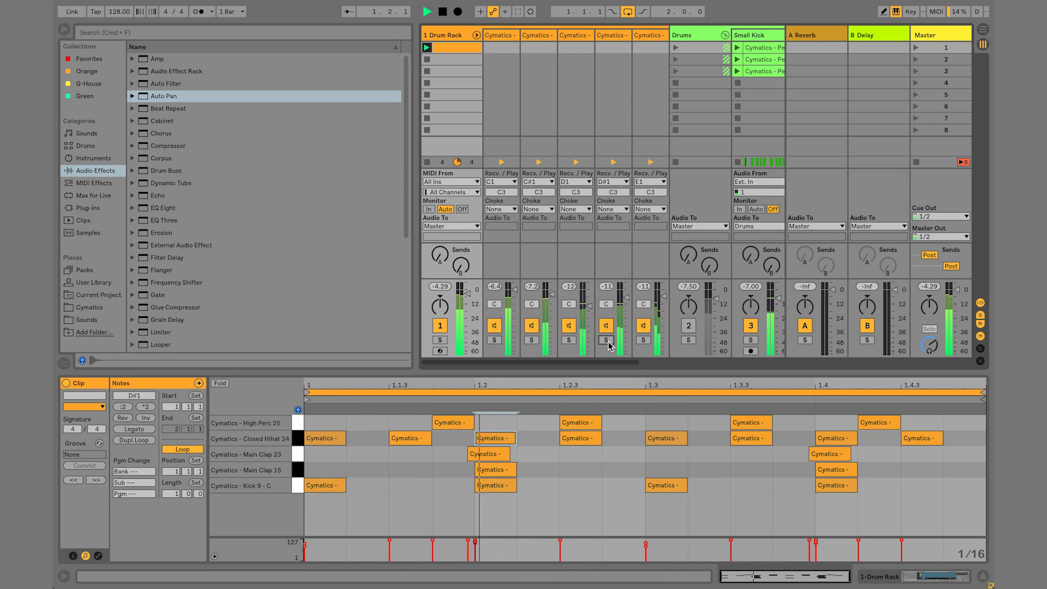
key("space")
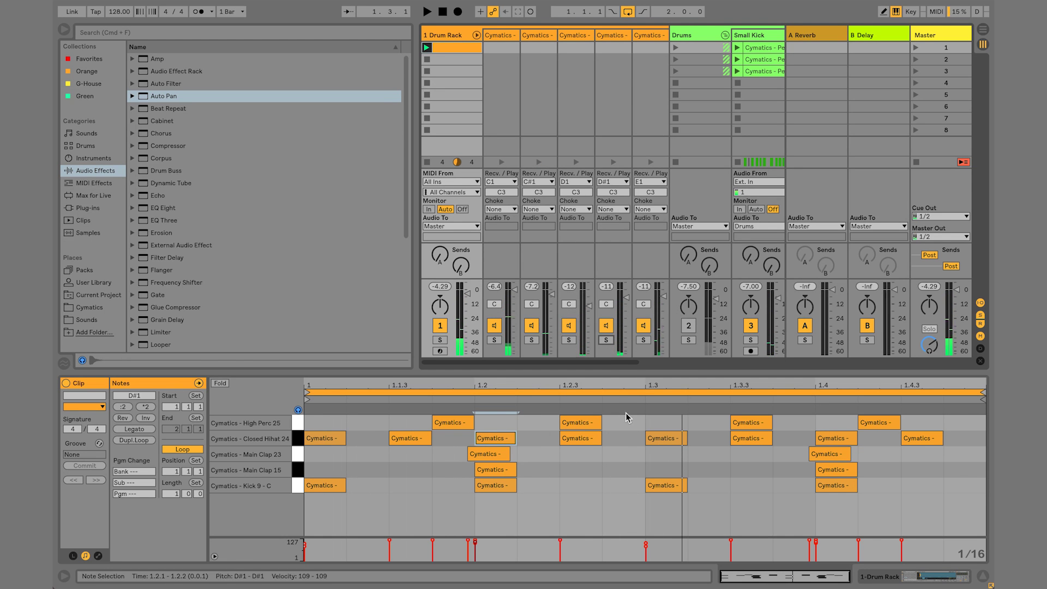
- Solo the Main Clap 15 and Main Clap 23 chains together and listen to the layered claps around beat 1.2
scroll(625, 365, "right", 3)
scroll(624, 365, "left", 3)
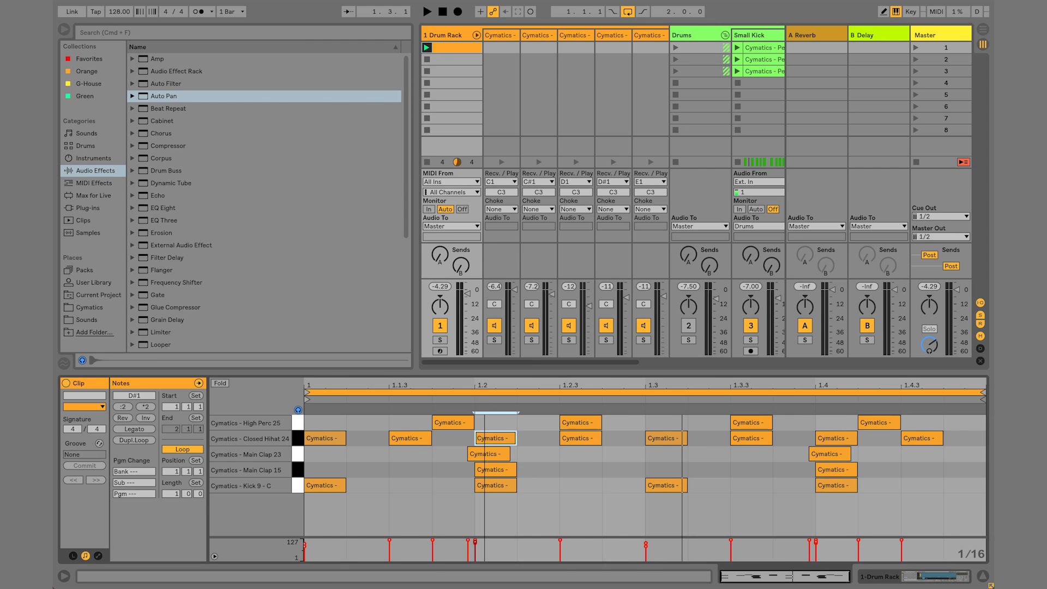
left_click_drag(485, 384, 485, 384)
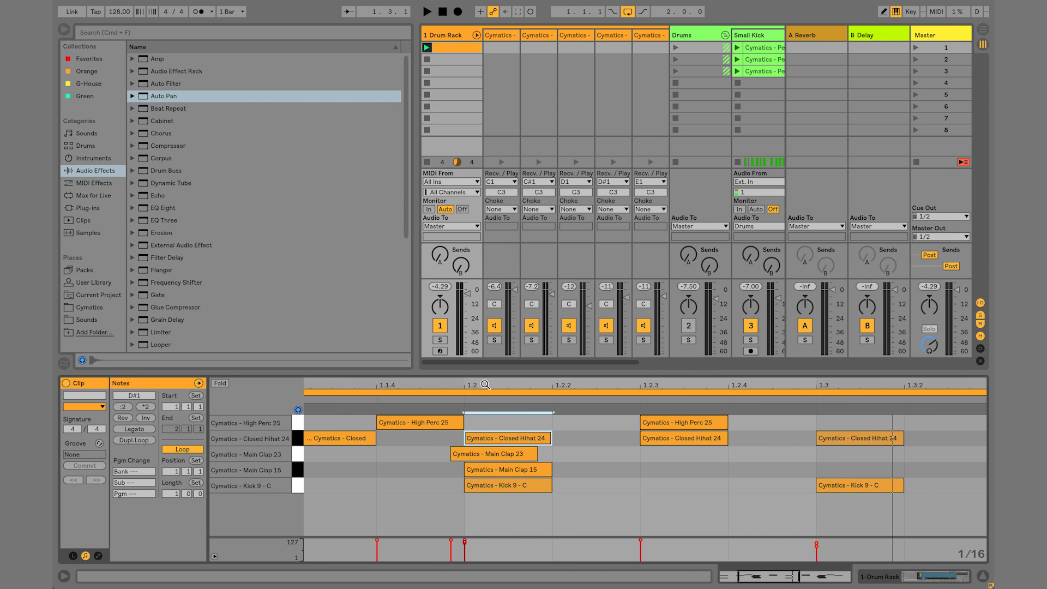
left_click(531, 339)
key("space")
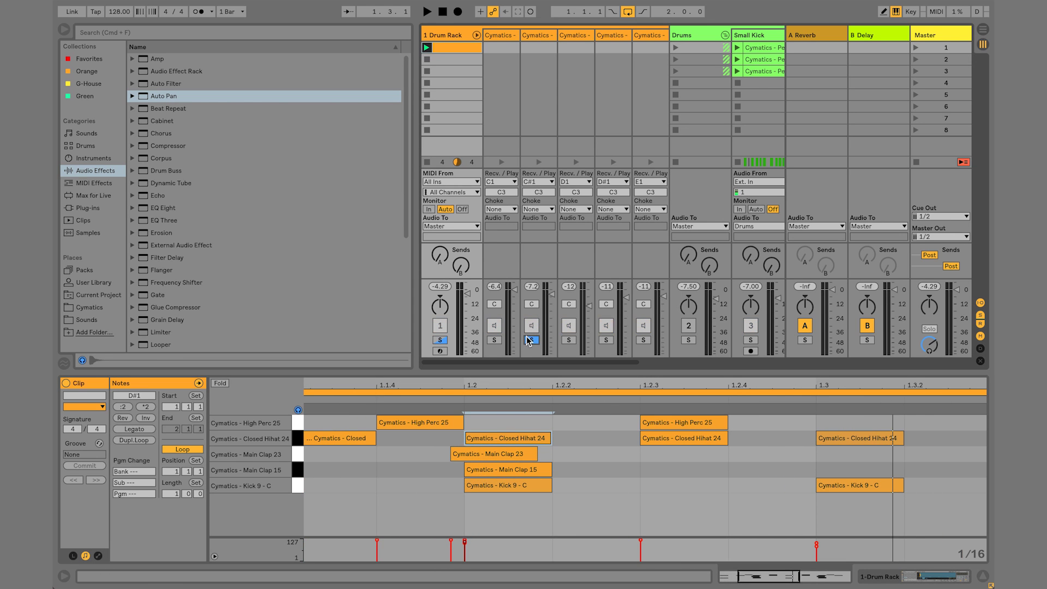
left_click(569, 340)
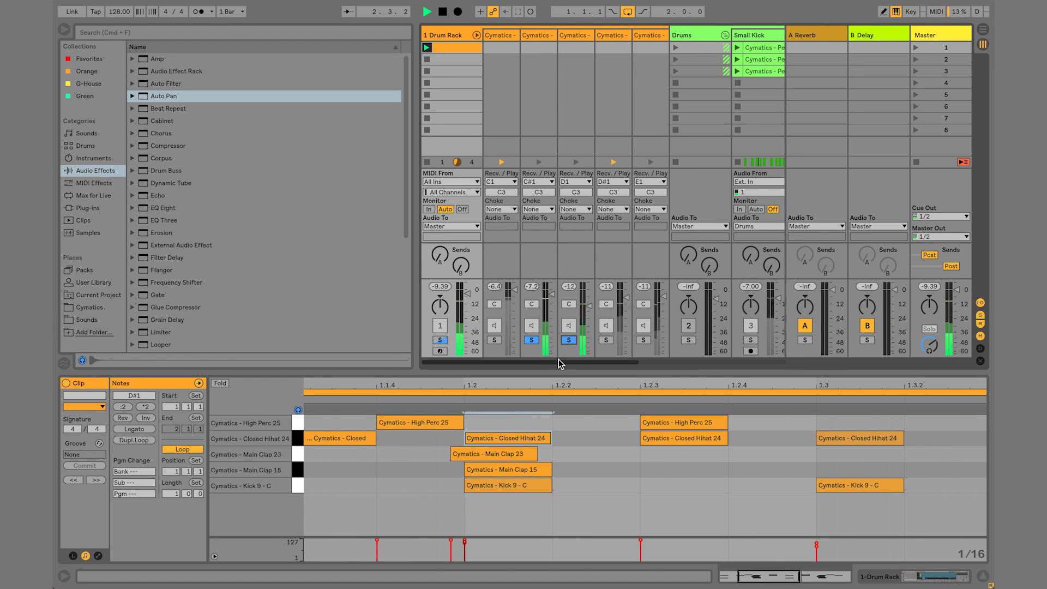
key("space")
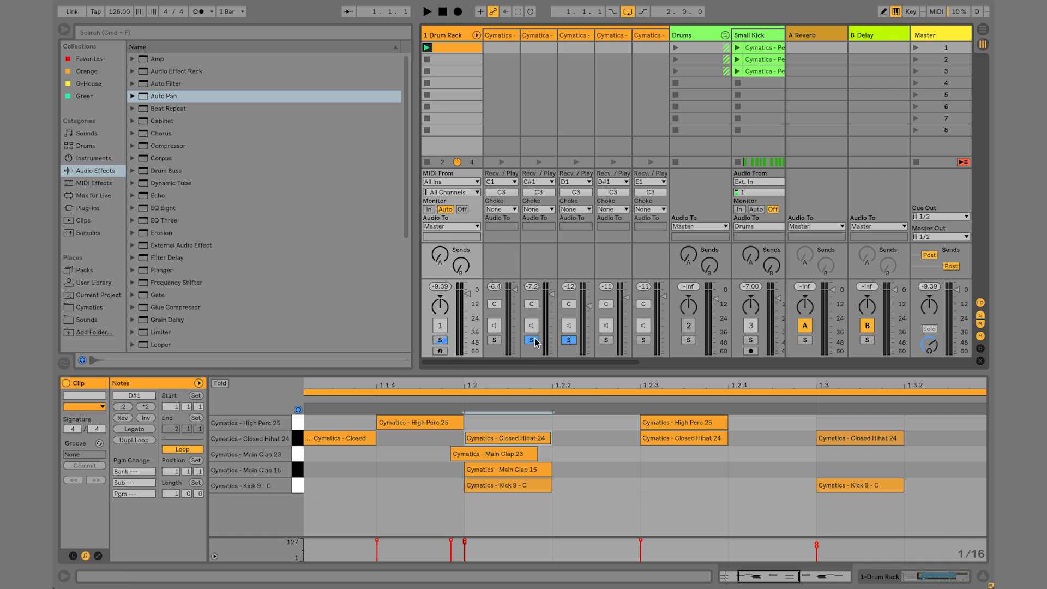
key("space")
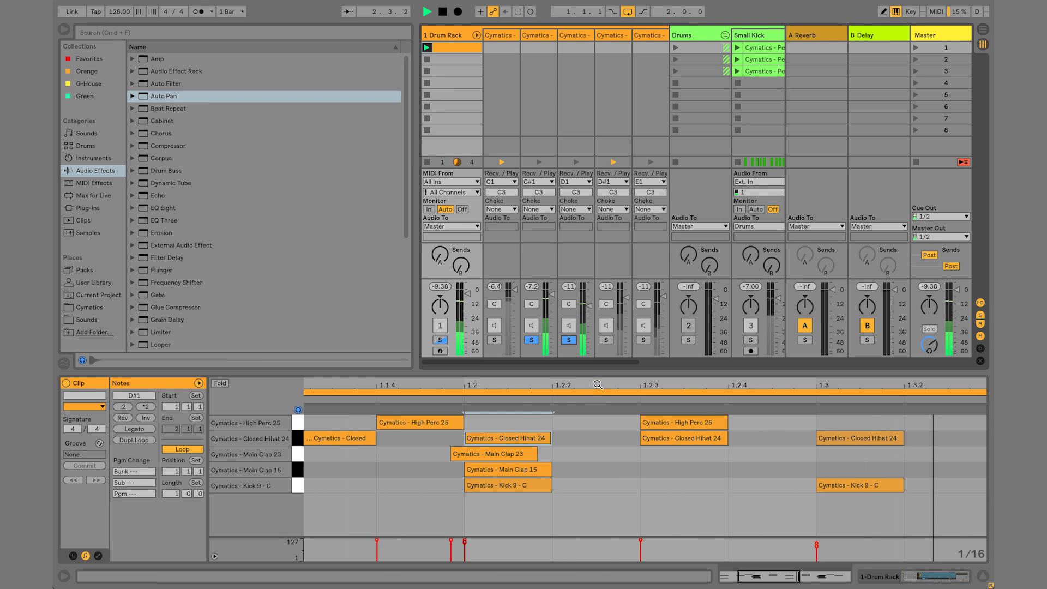
key("space")
- Shift both Main Clap 23 notes onto beats 1.2 and 1.4 for comparison, and move them back slightly ahead of the beat
left_click(505, 391)
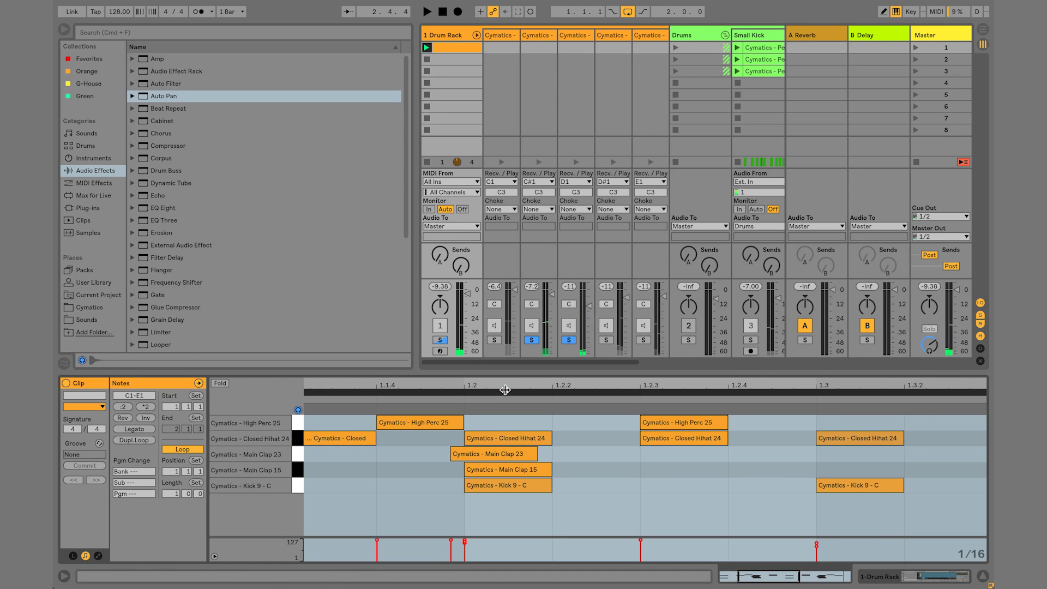
left_click_drag(505, 390, 505, 333)
left_click(476, 453)
key("space")
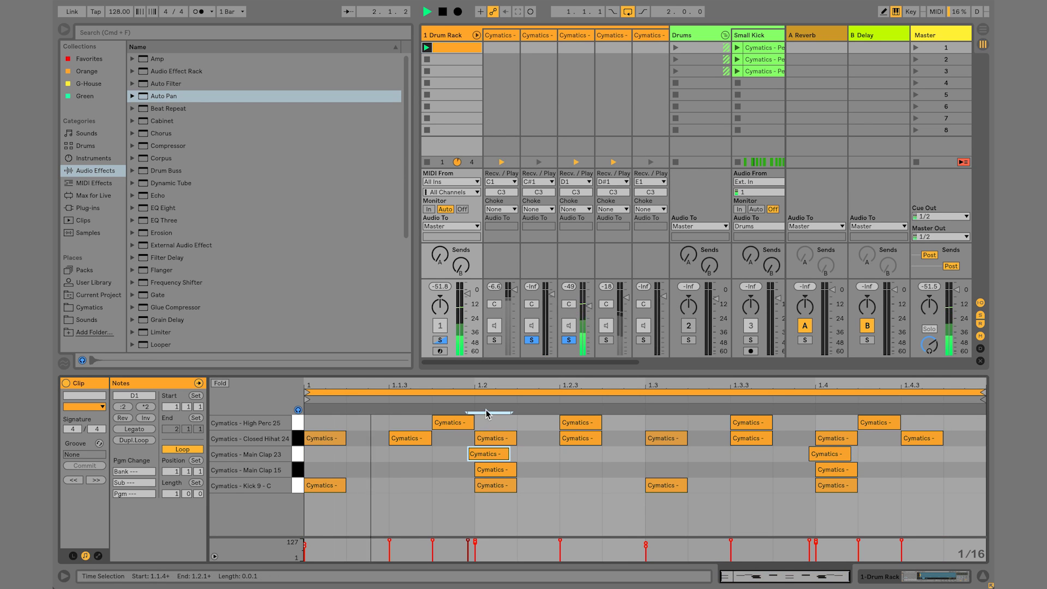
key("space")
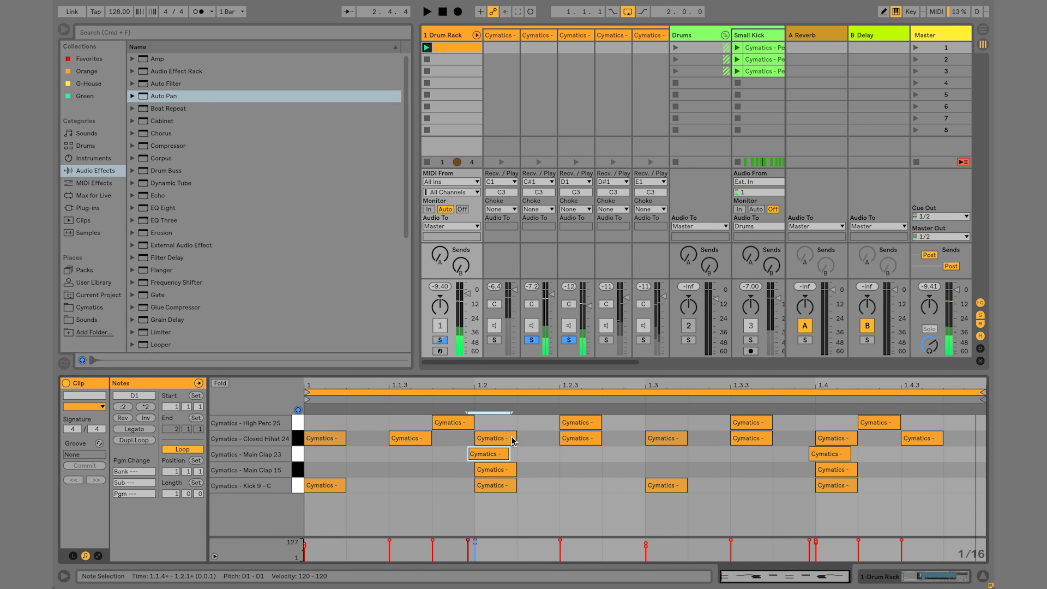
left_click(829, 453, "shift")
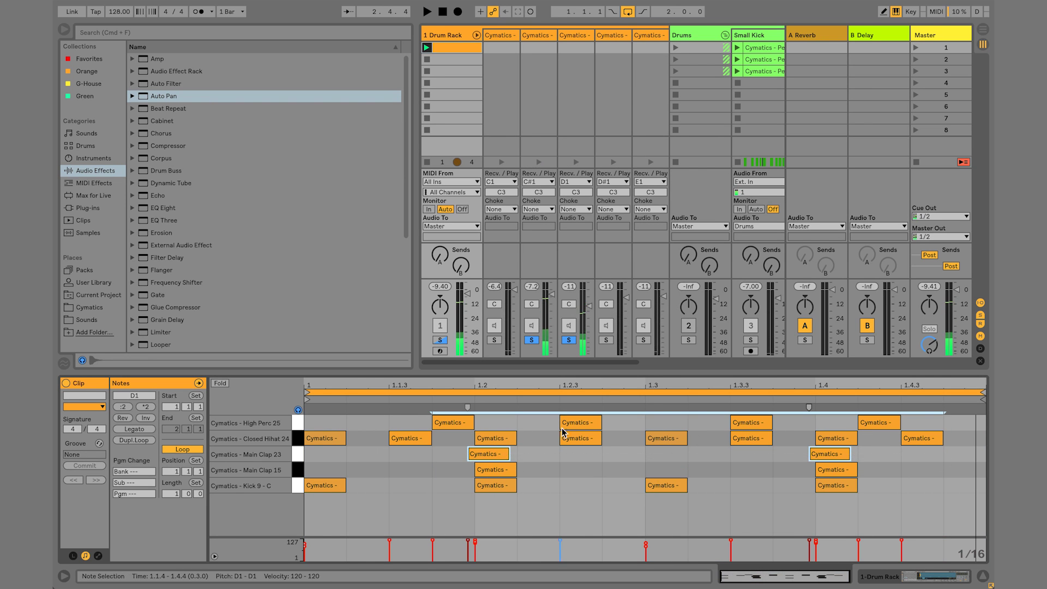
scroll(482, 441, "up", 6)
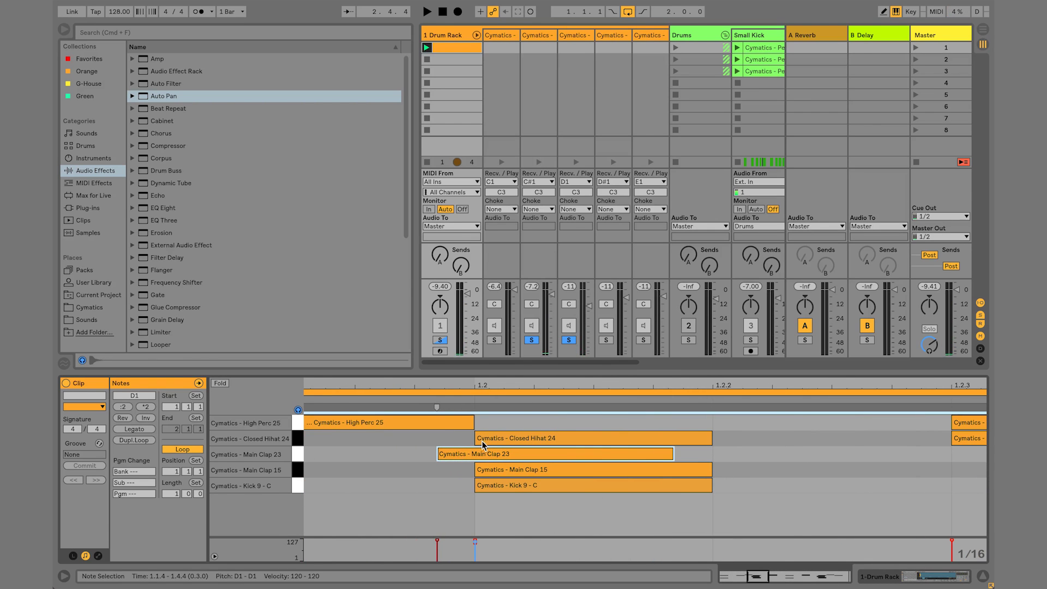
left_click_drag(471, 453, 507, 451)
key("space")
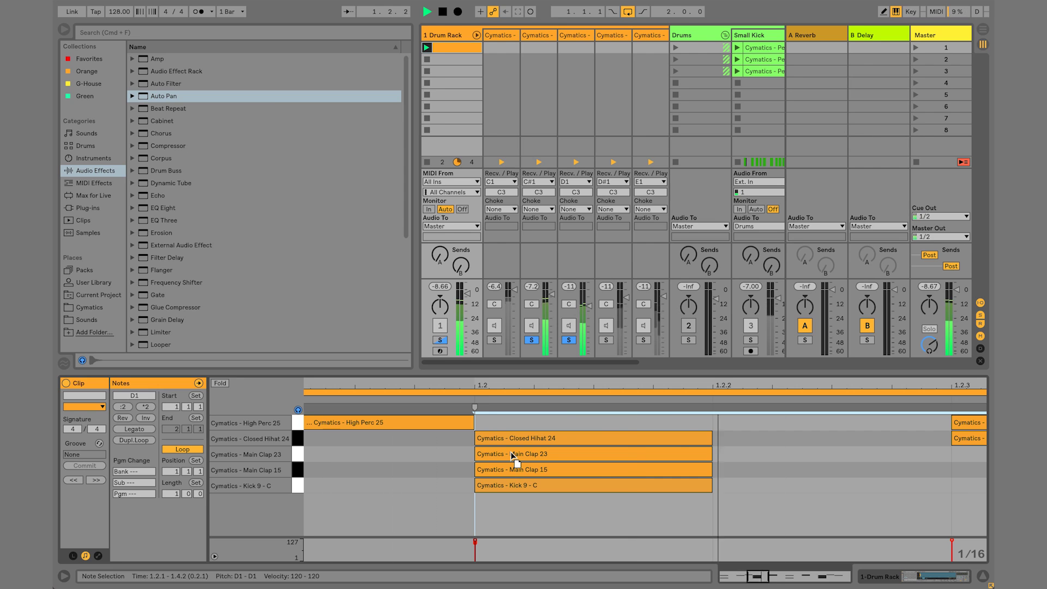
key("space")
mouse_move(510, 451)
left_mouse_down()
mouse_move(465, 453)
mouse_move(477, 454)
left_mouse_up()
key("space")
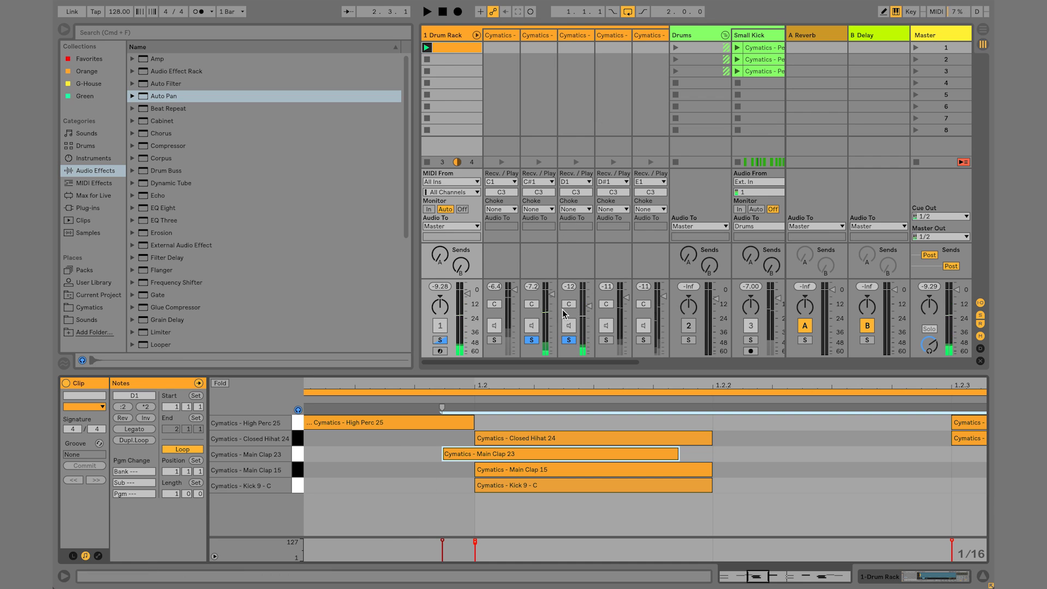
- Audition the Main Clap 23 chain on its own and review its sample filter and Reverb settings
left_click(570, 341)
left_click(569, 340)
key("space")
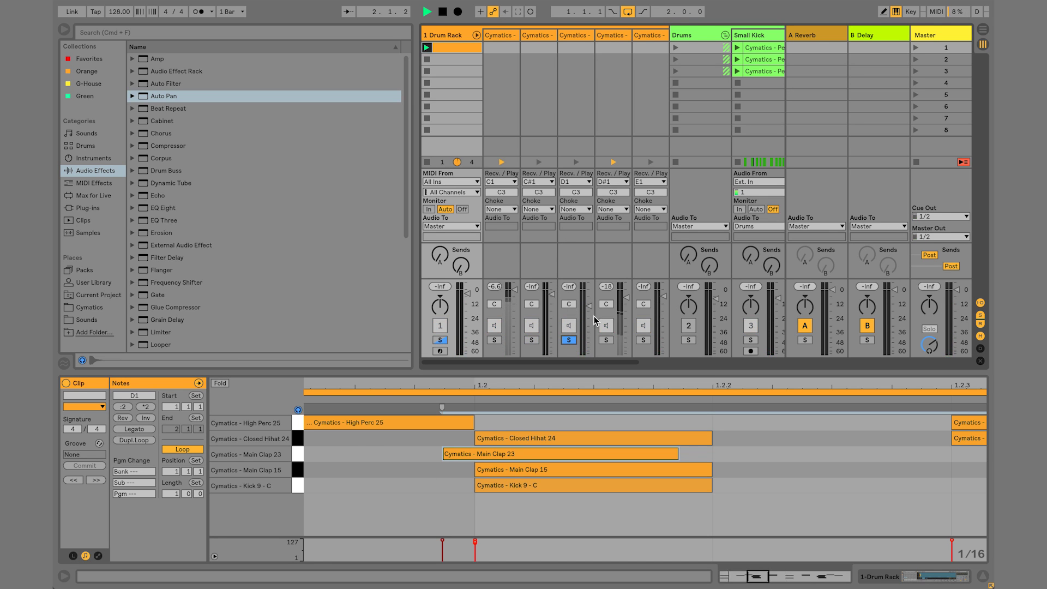
key("space")
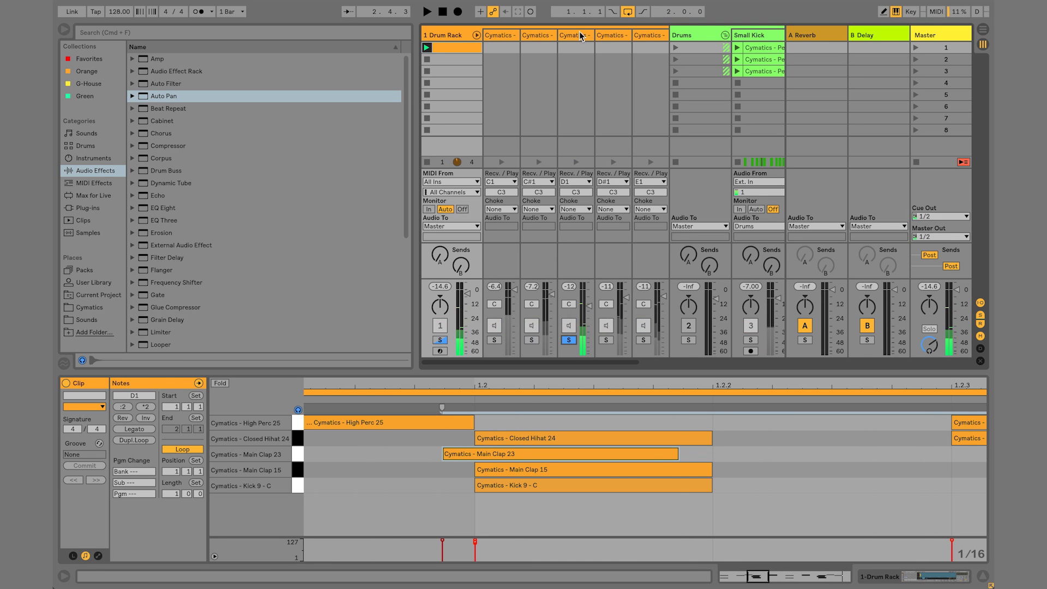
left_click(593, 314)
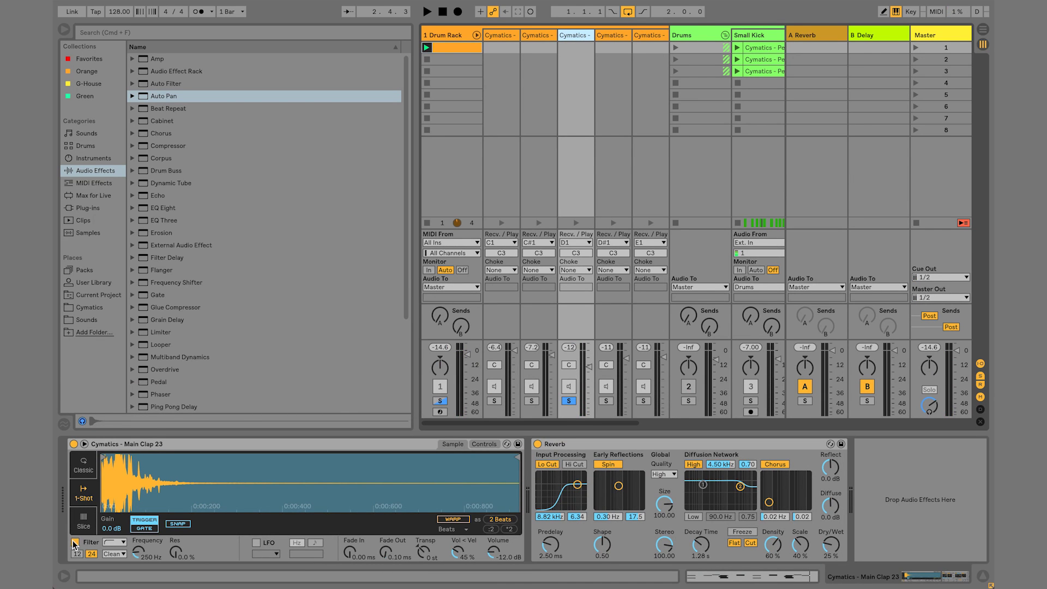
left_click(445, 35)
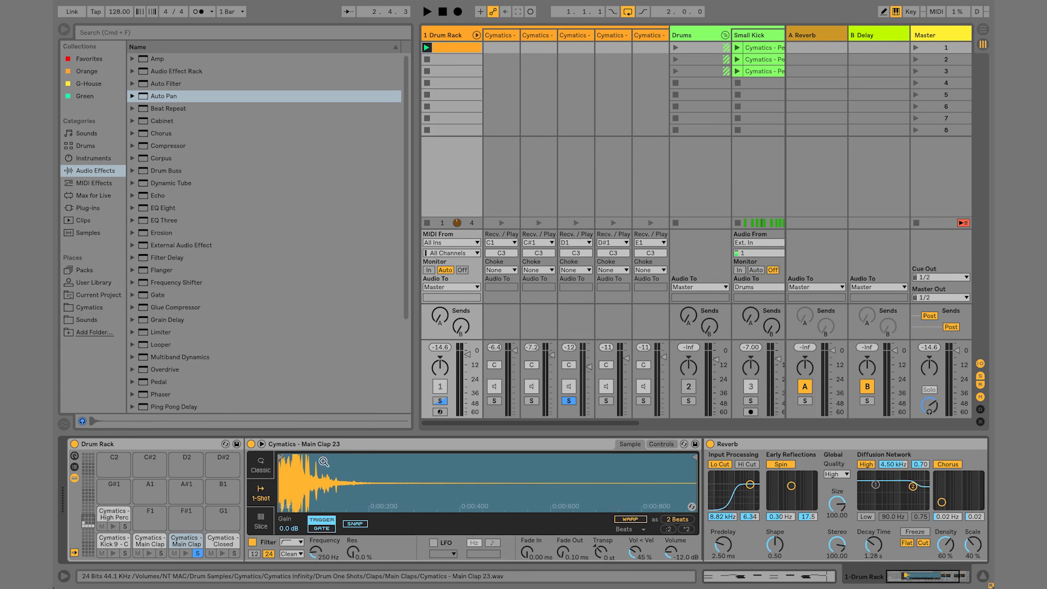
- Solo the Closed Hihat 24 chain and audition it with its Simple Delay effect
left_click(604, 37)
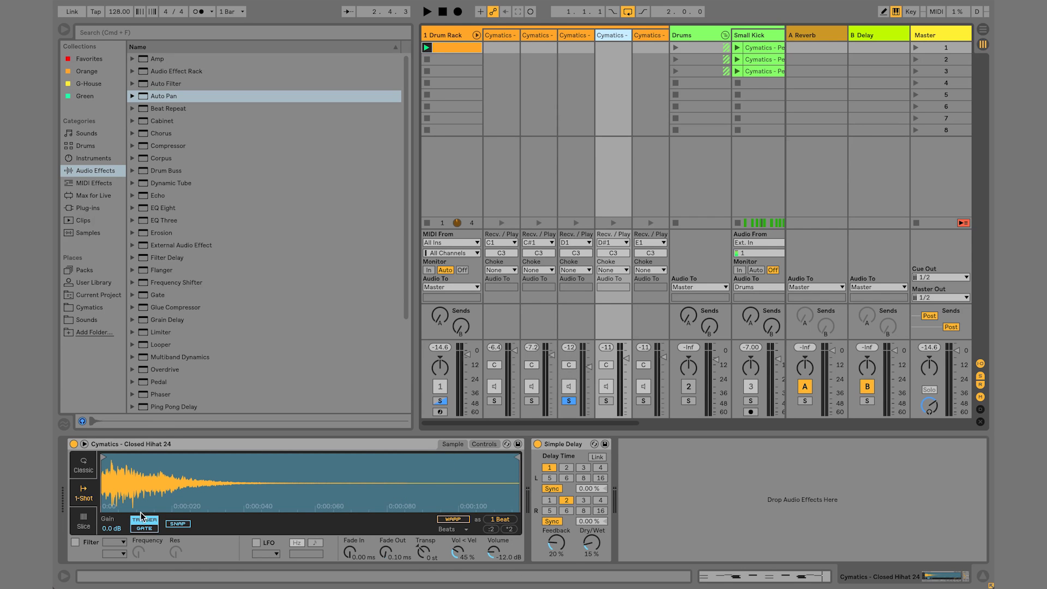
left_click(602, 401)
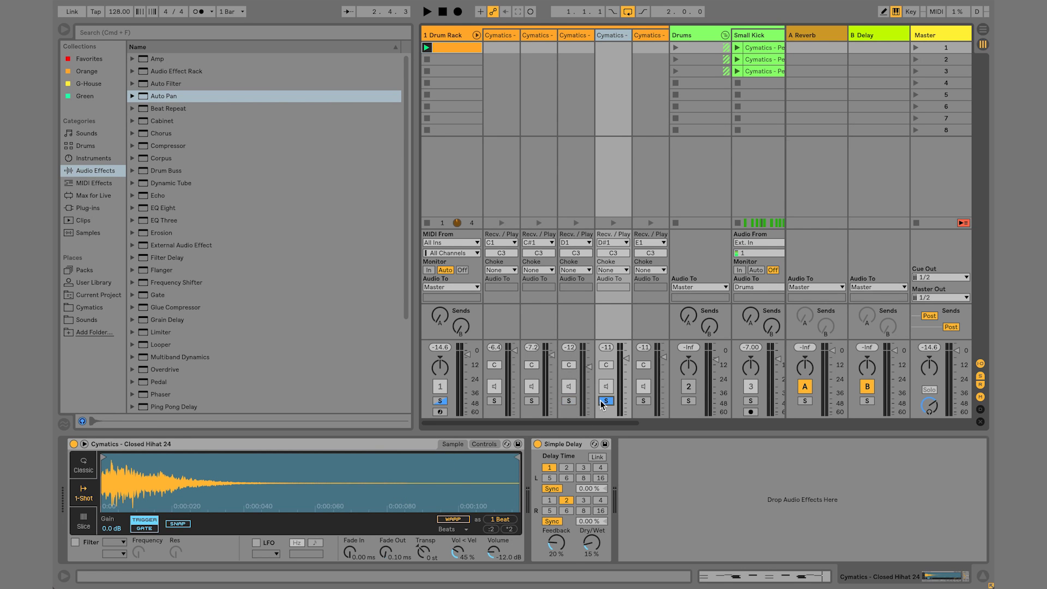
key("space")
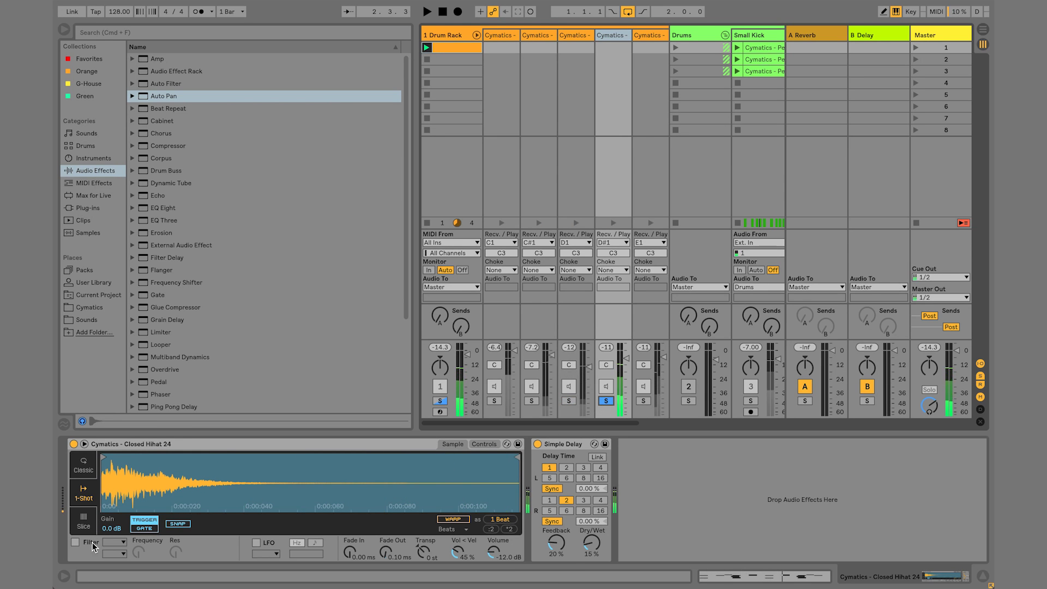
key("space")
- Enable a 12 dB high-pass filter at 1.00 kHz on the Closed Hihat 24 sample and compare the sound with it bypassed
left_click(75, 542)
left_click(122, 543)
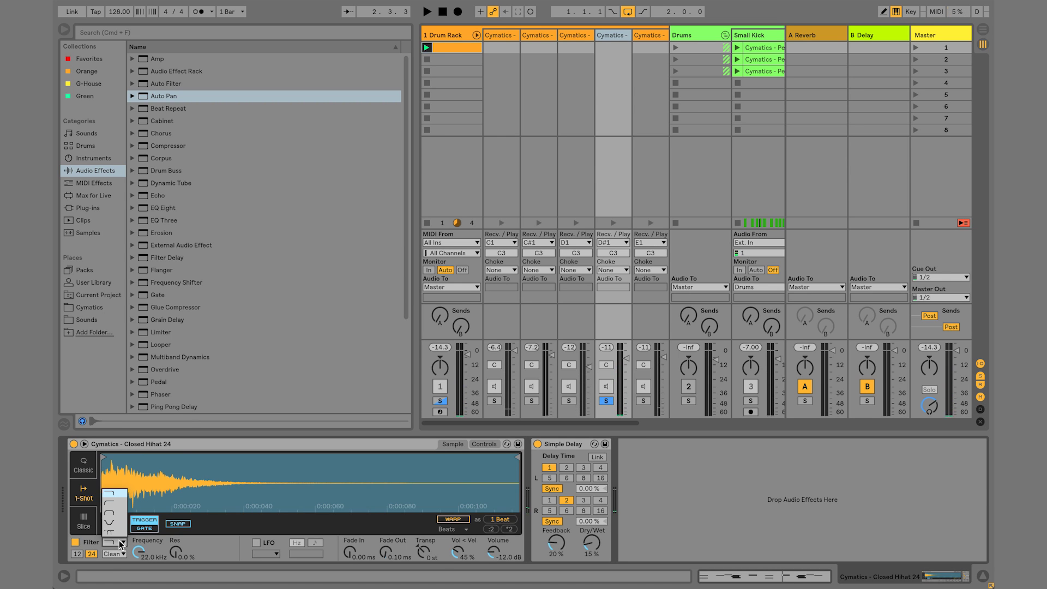
left_click(118, 506)
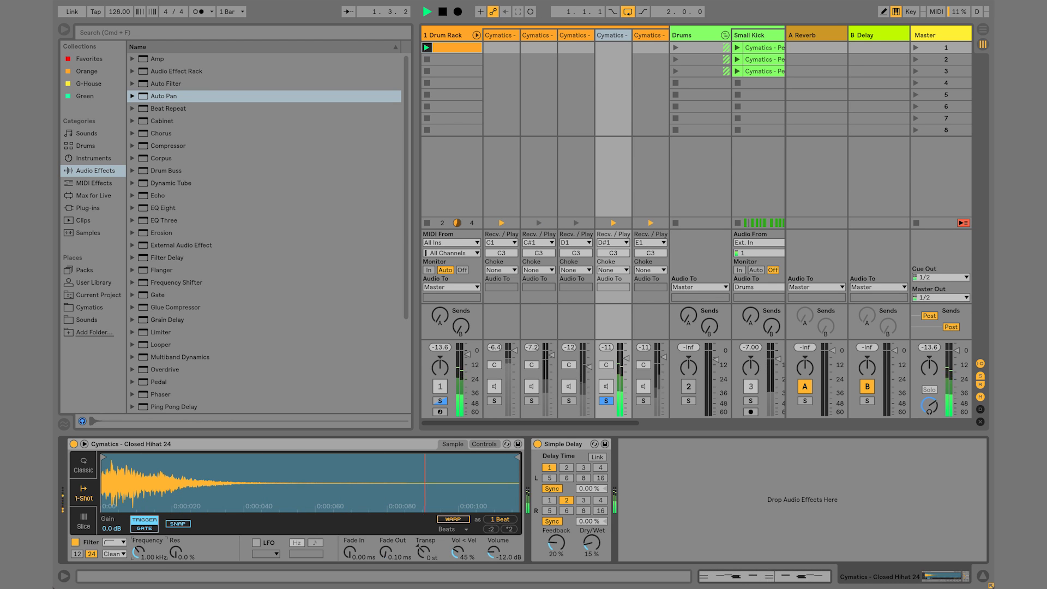
left_click(77, 553)
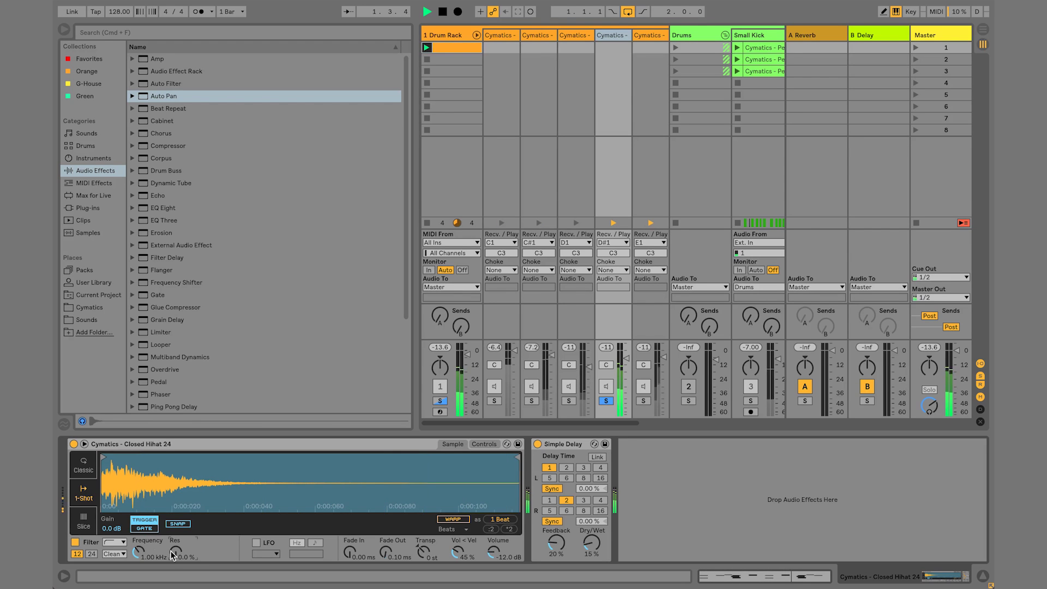
left_click(74, 542)
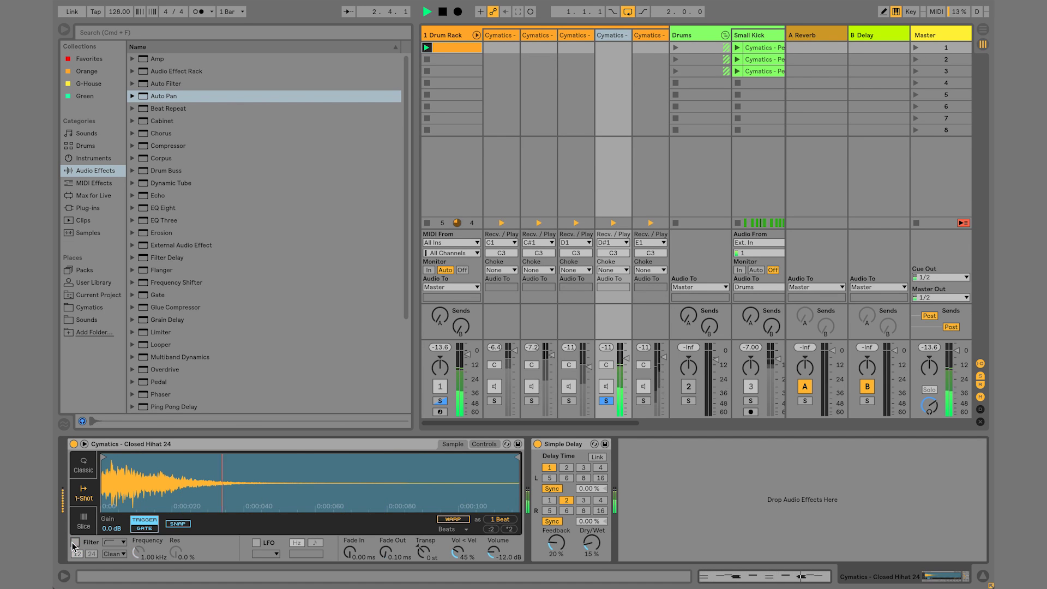
left_click(75, 542)
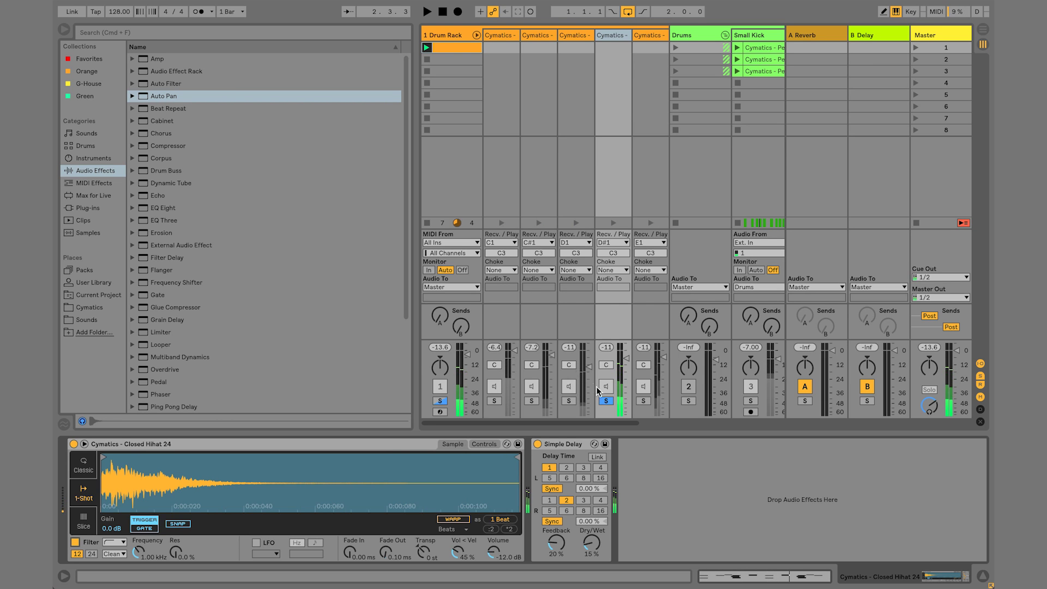
- Unsolo the Closed Hihat 24 chain and set its volume to -5.6 dB during playback
left_click(605, 401)
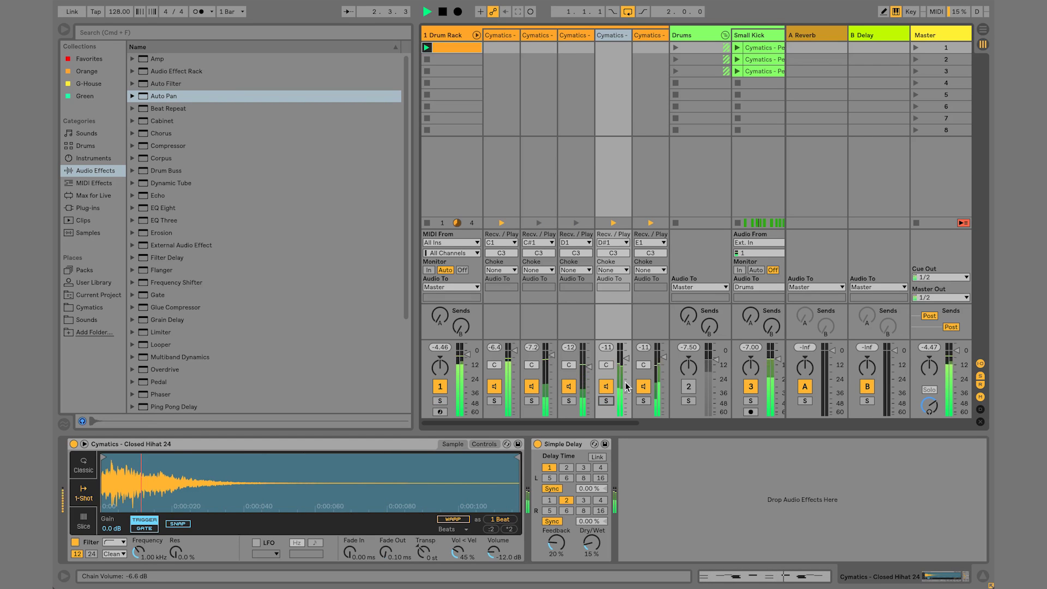
left_click_drag(627, 359, 626, 360)
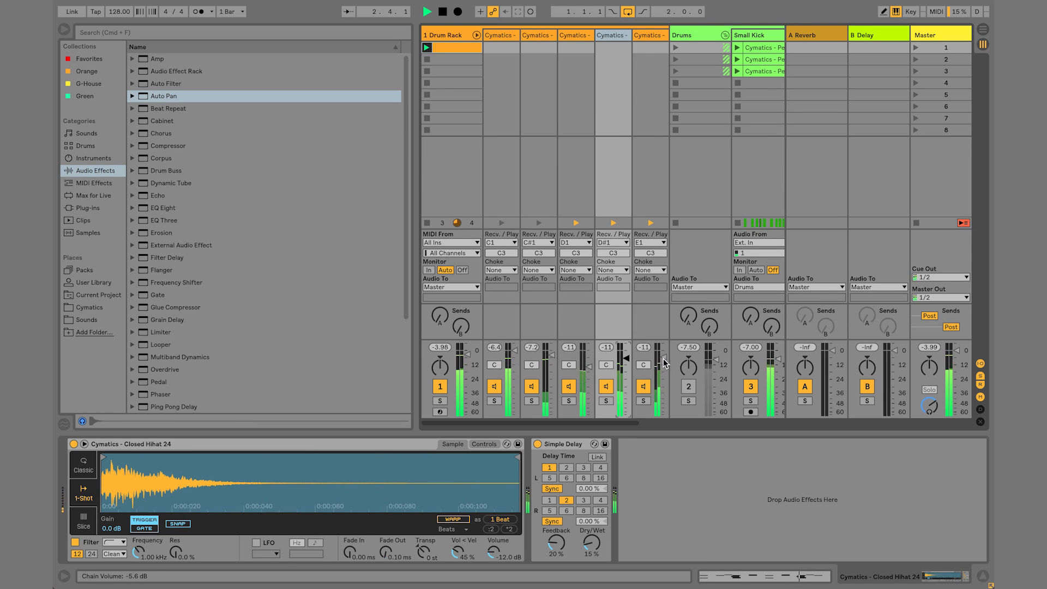
- Lower the High Perc 25 chain's volume to -10.0 dB and stop playback
left_click_drag(665, 363, 664, 369)
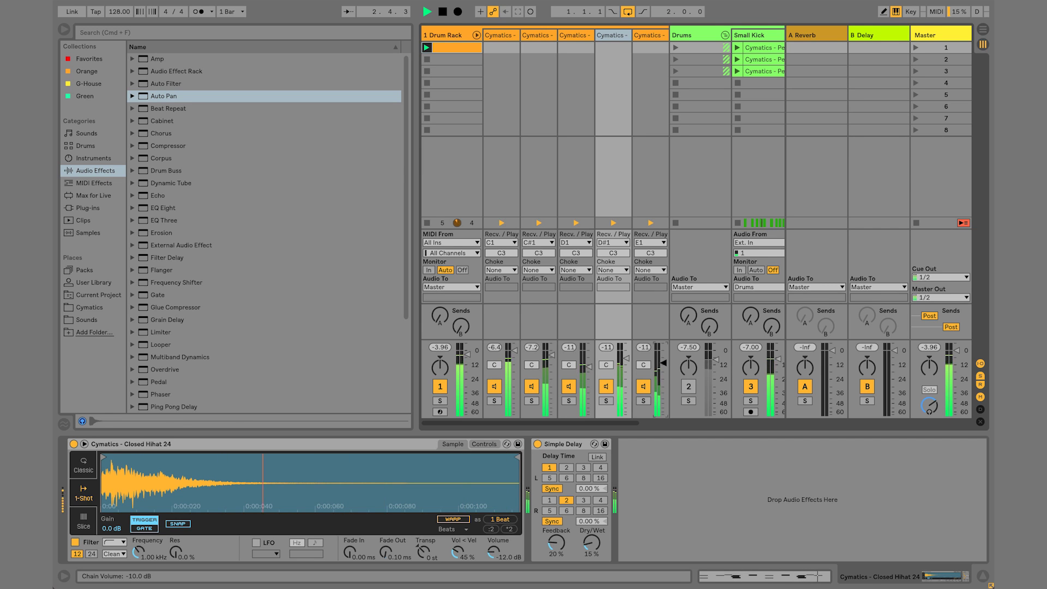
key("space")
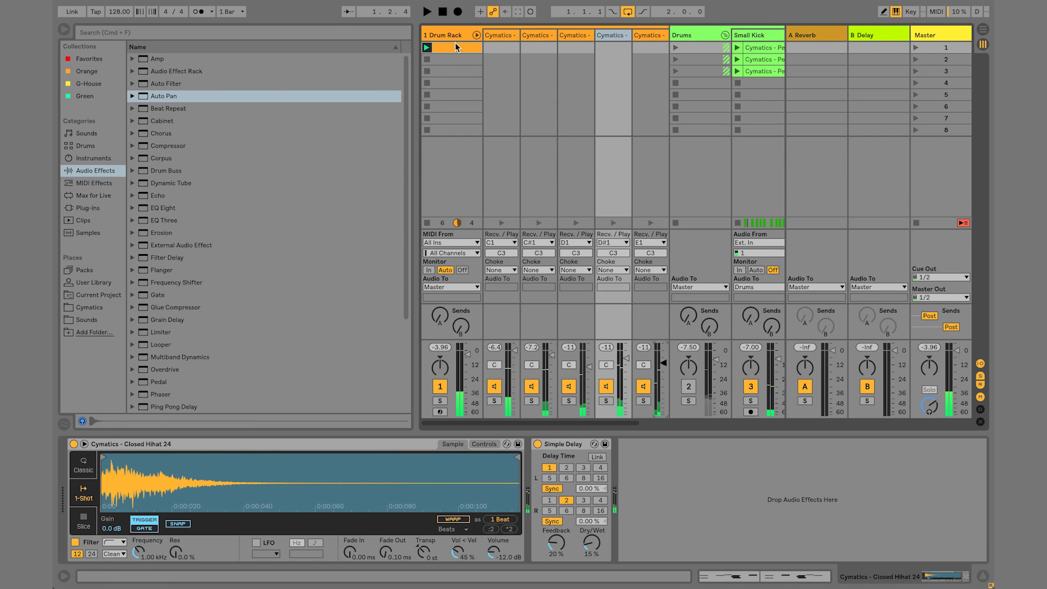
- Show the Drum Rack's devices and inspect the Main Clap 15 pad's sample and EQ Eight
left_click(453, 36)
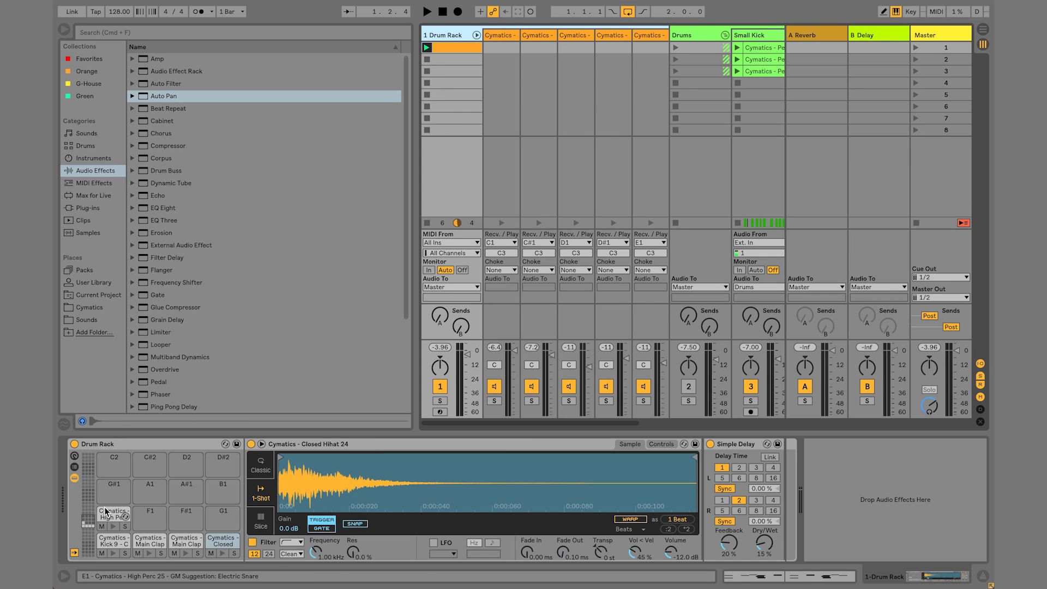
left_click(114, 540)
left_click(150, 540)
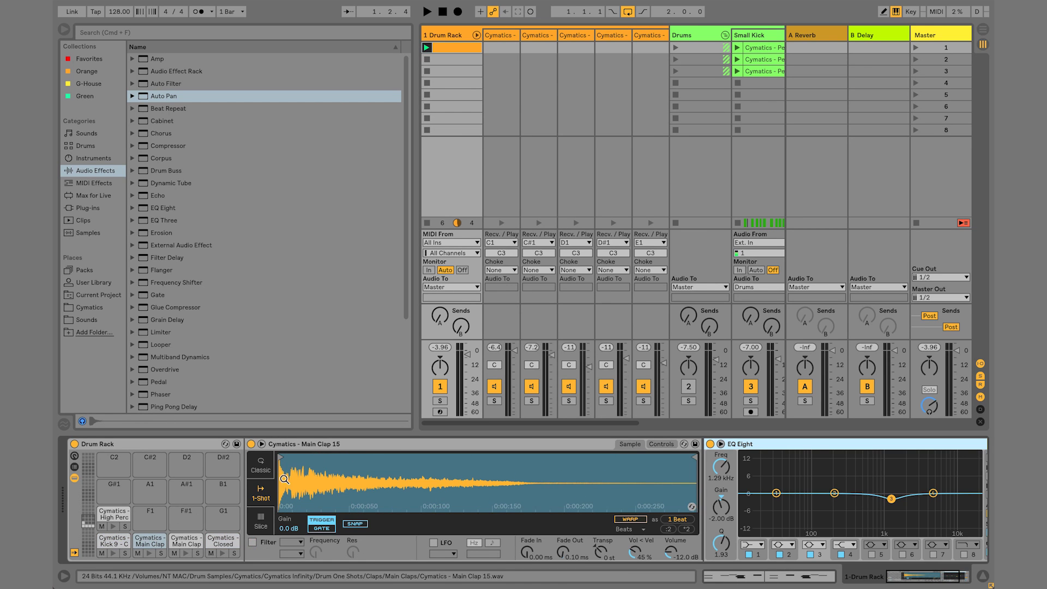
left_click(324, 447)
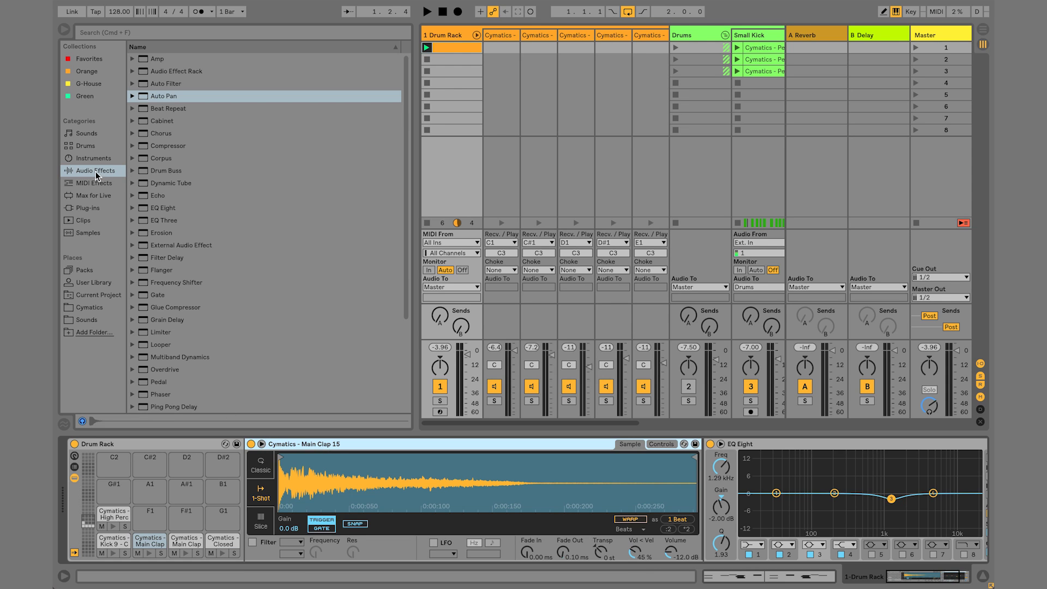
- Look through the instrument list with Simpler's preset folders collapsed, keeping the Drum Rack track selected
left_click(109, 158)
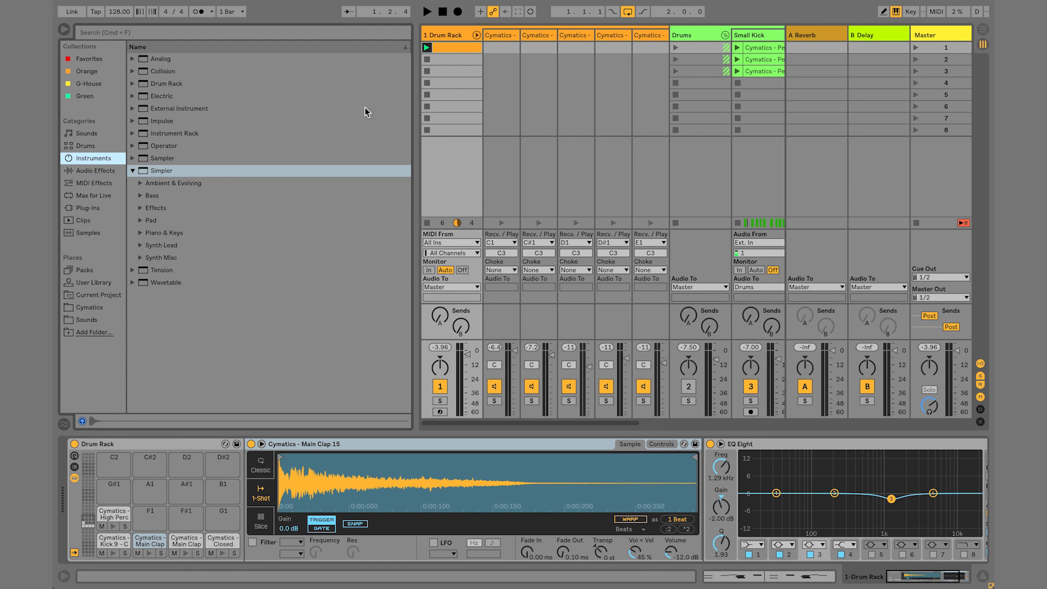
left_click(453, 35)
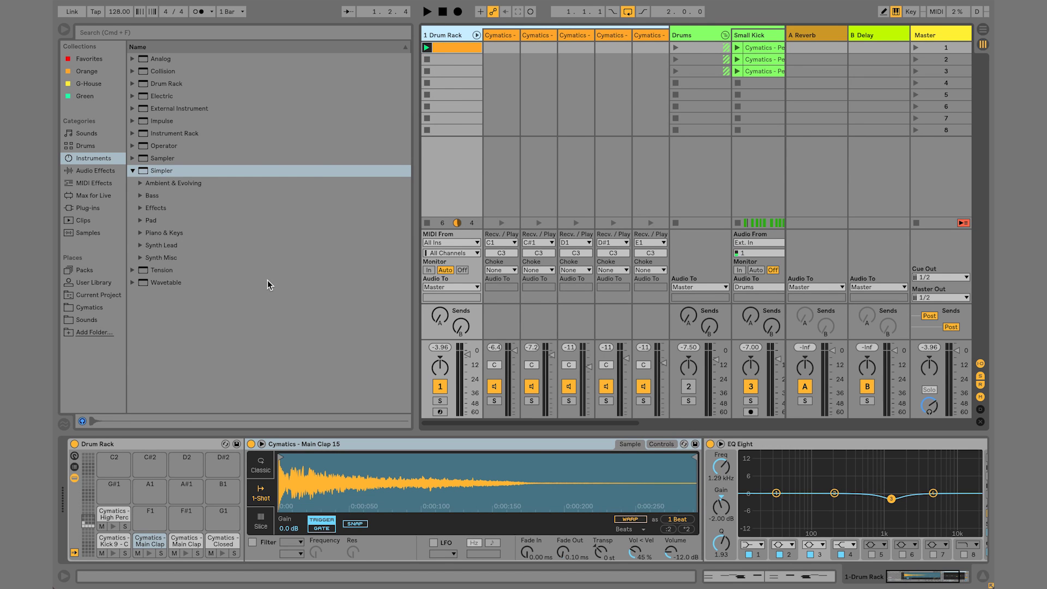
left_click(133, 170)
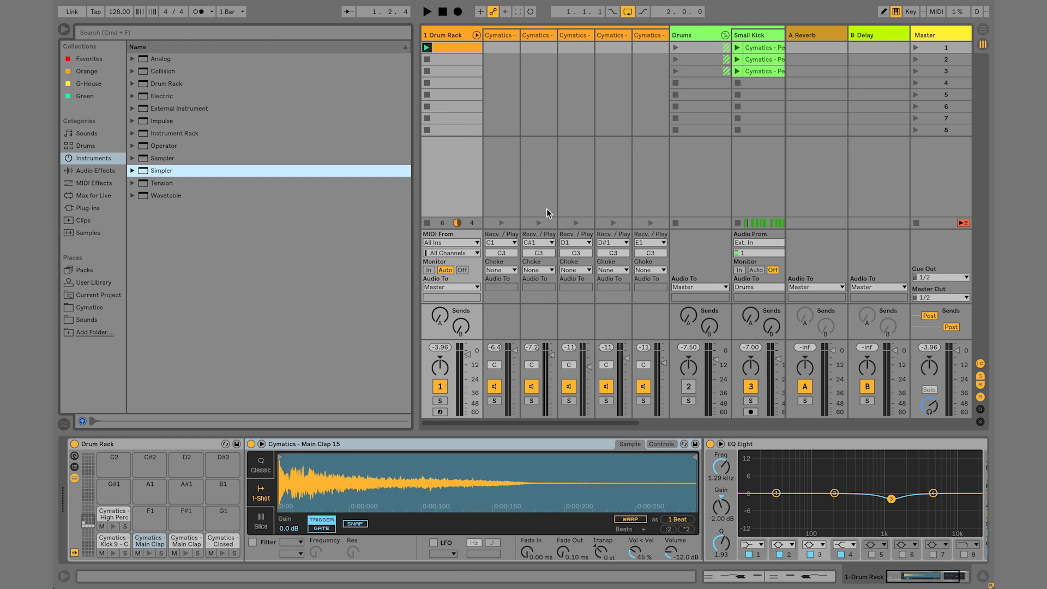
left_click(434, 33)
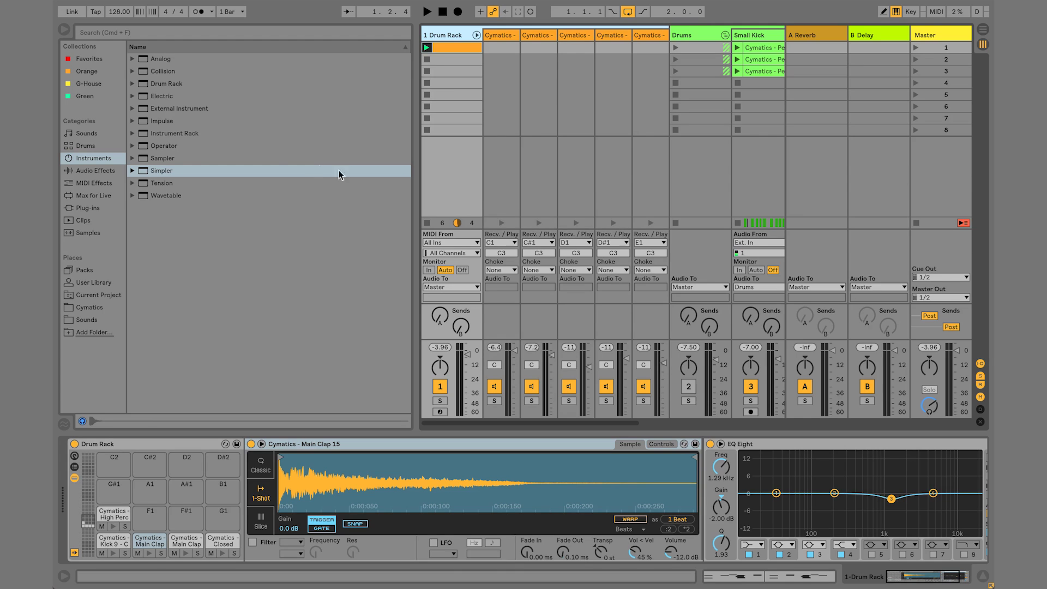
- Add an Auto Filter to the whole Drum Rack track and audition it as a high-pass filter at 497 Hz
left_click(98, 172)
left_click_drag(170, 84, 434, 34)
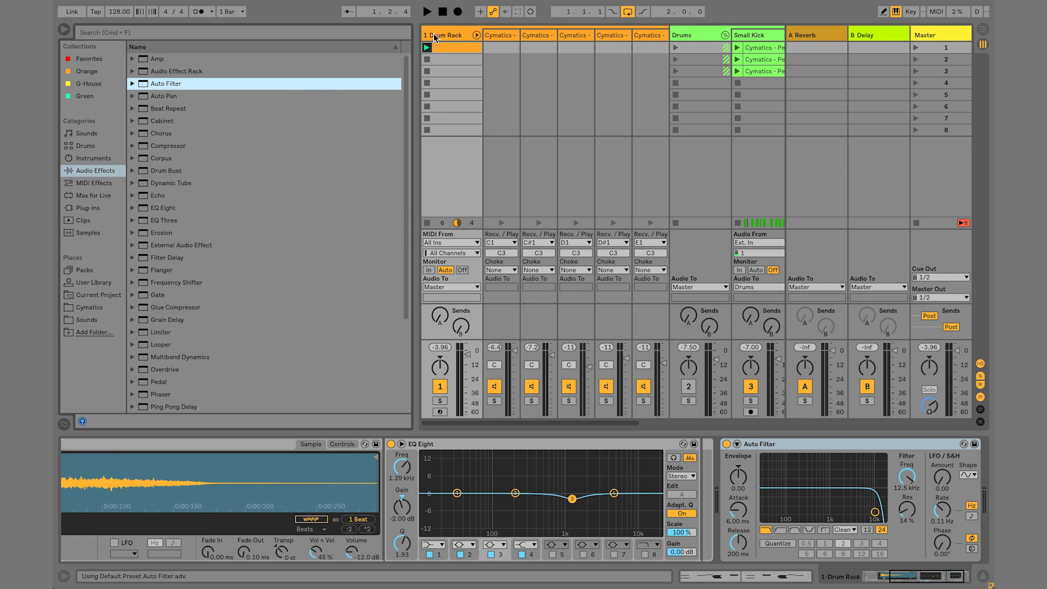
left_click(781, 529)
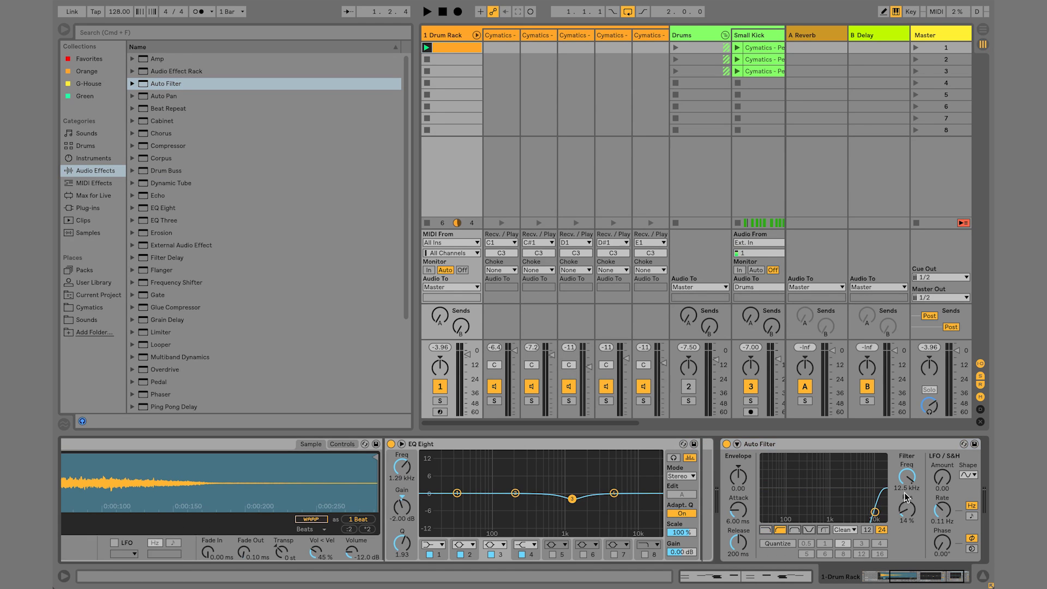
left_click_drag(906, 479, 906, 512)
key("space")
key("space")
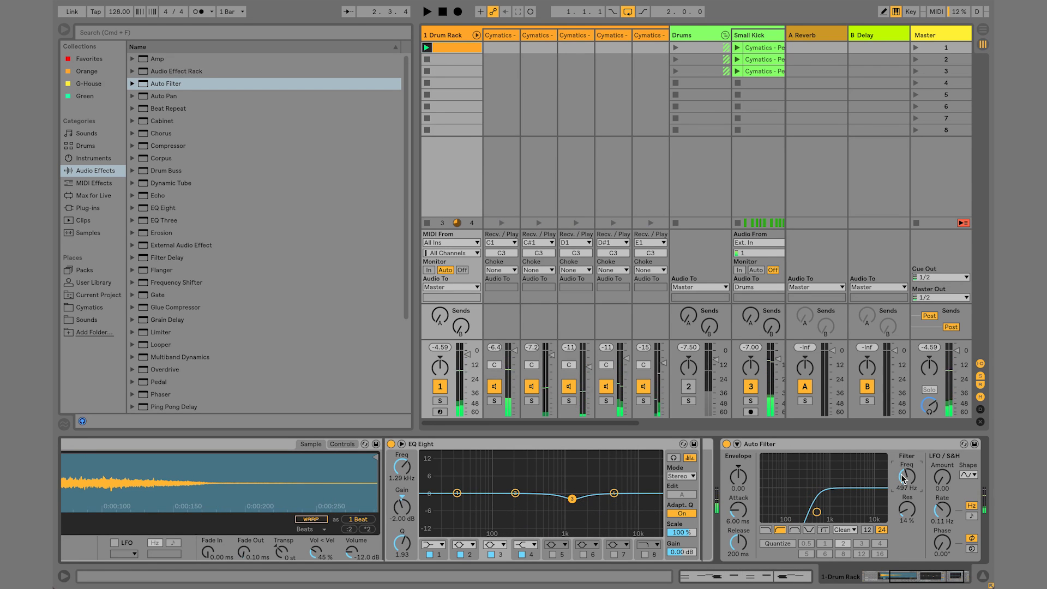
- Sweep the Auto Filter's high-pass frequency up to 19.9 kHz and down to 26.0 Hz, auditioning the beat at both extremes
left_click_drag(902, 475, 906, 403)
key("space")
key("space")
key("space")
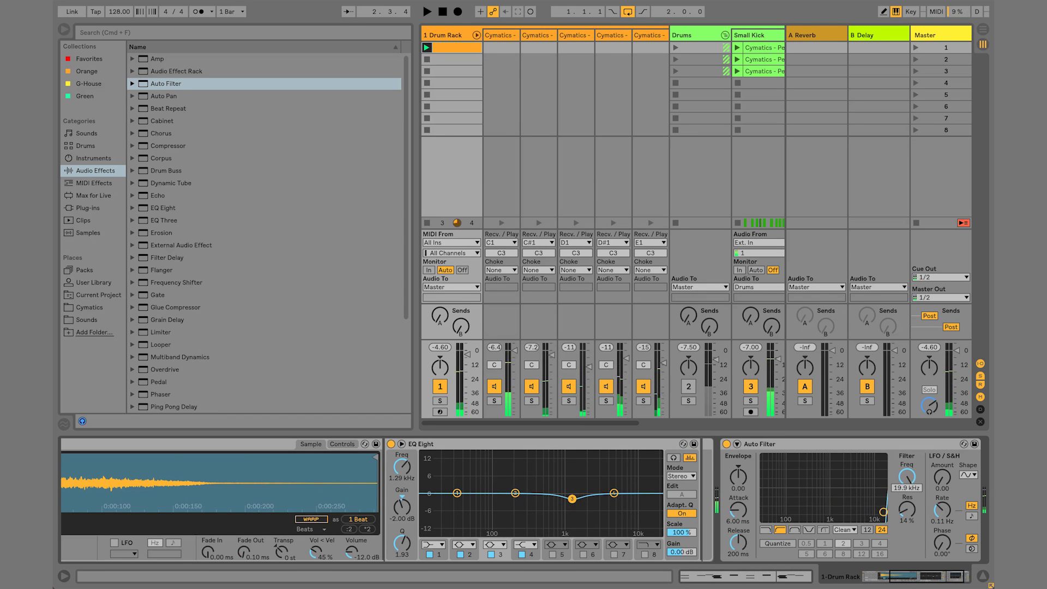
left_click_drag(906, 475, 906, 551)
key("space")
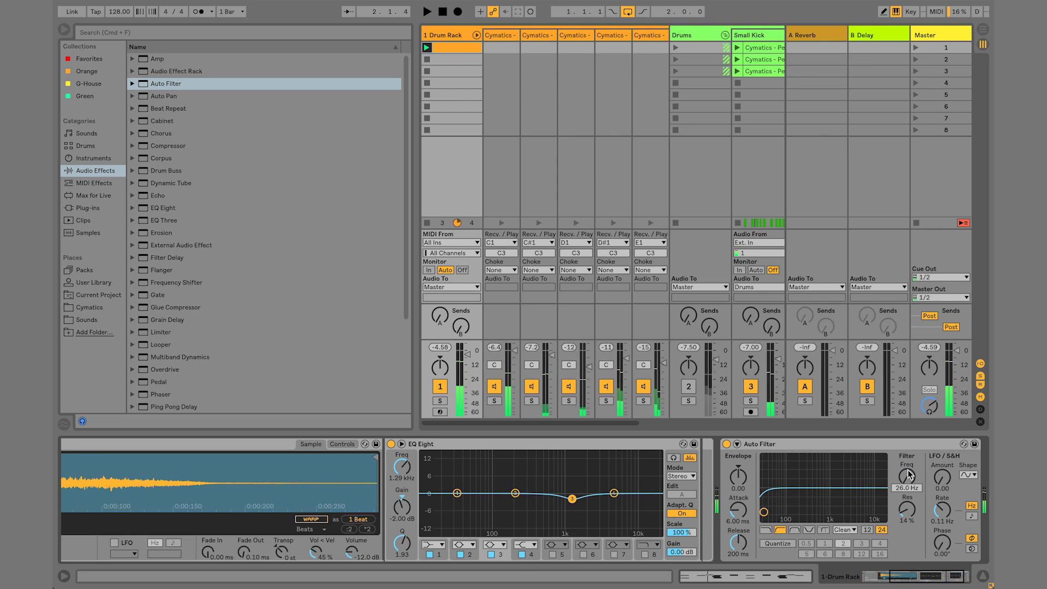
- Set the Auto Filter's high-pass frequency to 278 Hz during playback and compare the beat with the filter bypassed
left_click_drag(907, 475, 908, 453)
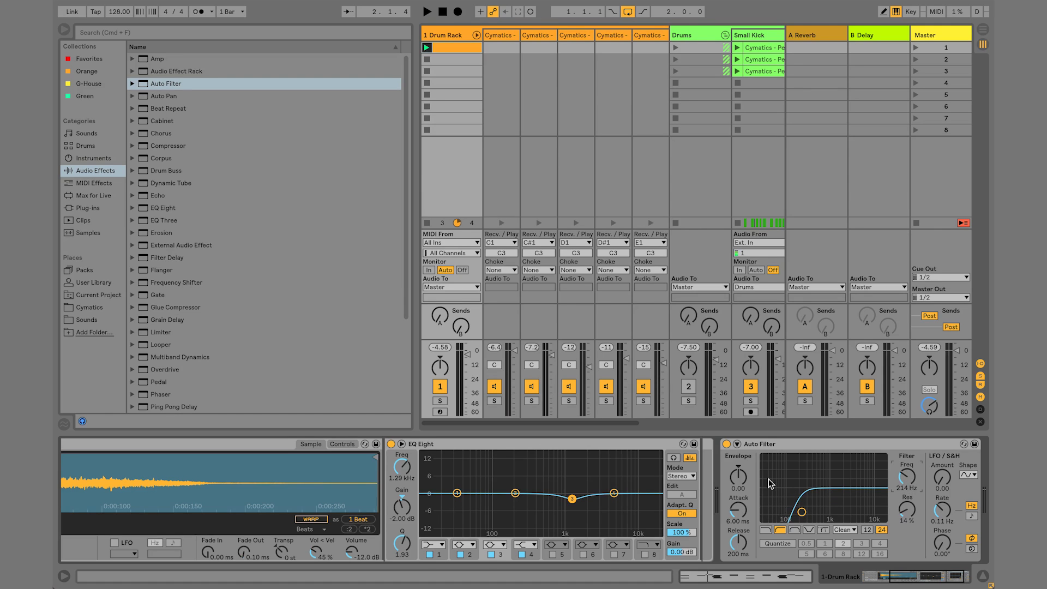
key("space")
left_click_drag(898, 471, 898, 468)
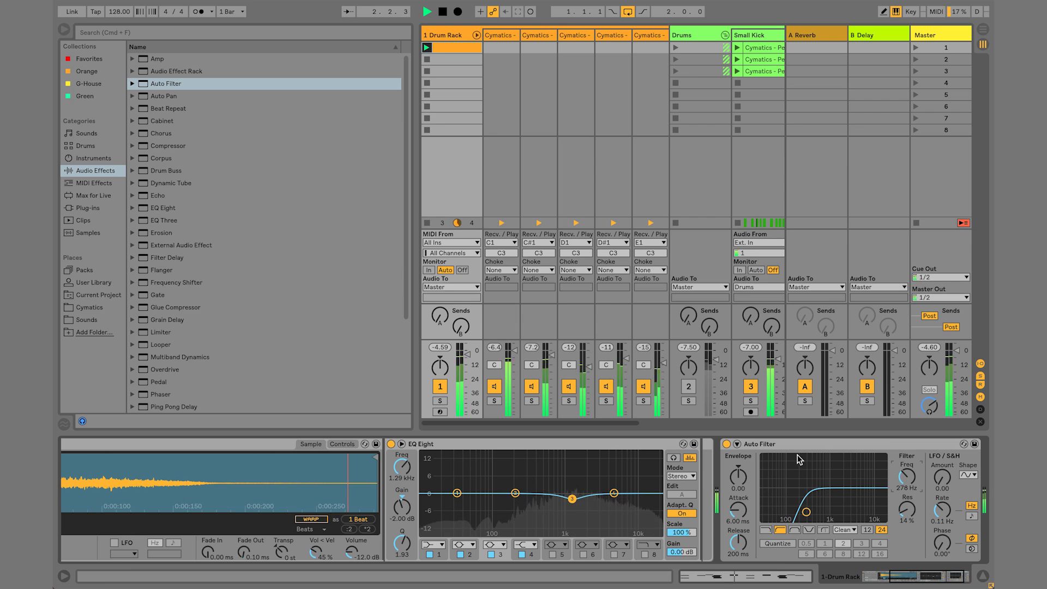
left_click(726, 443)
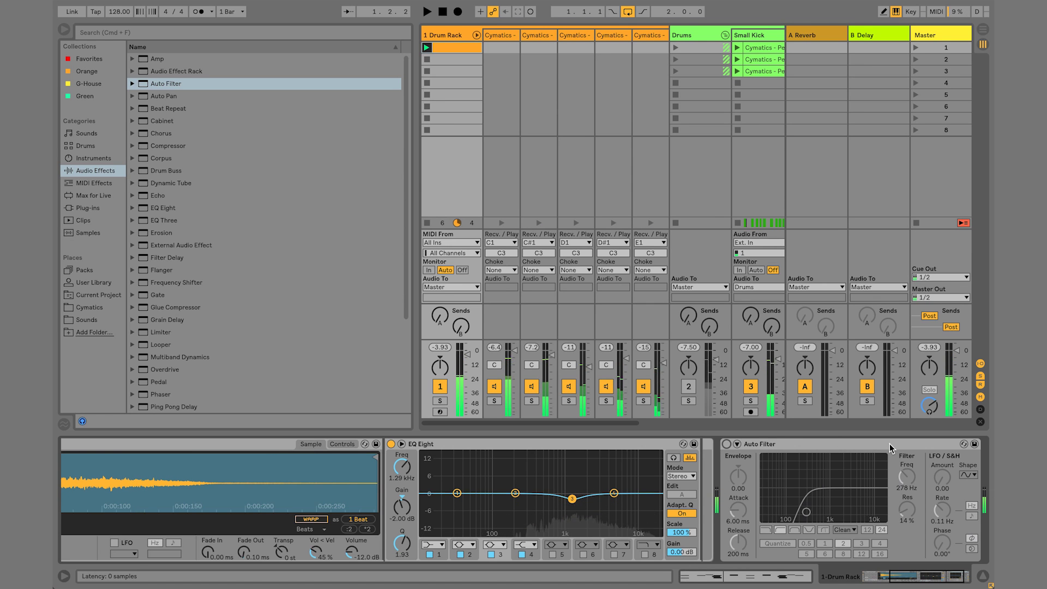
key("space")
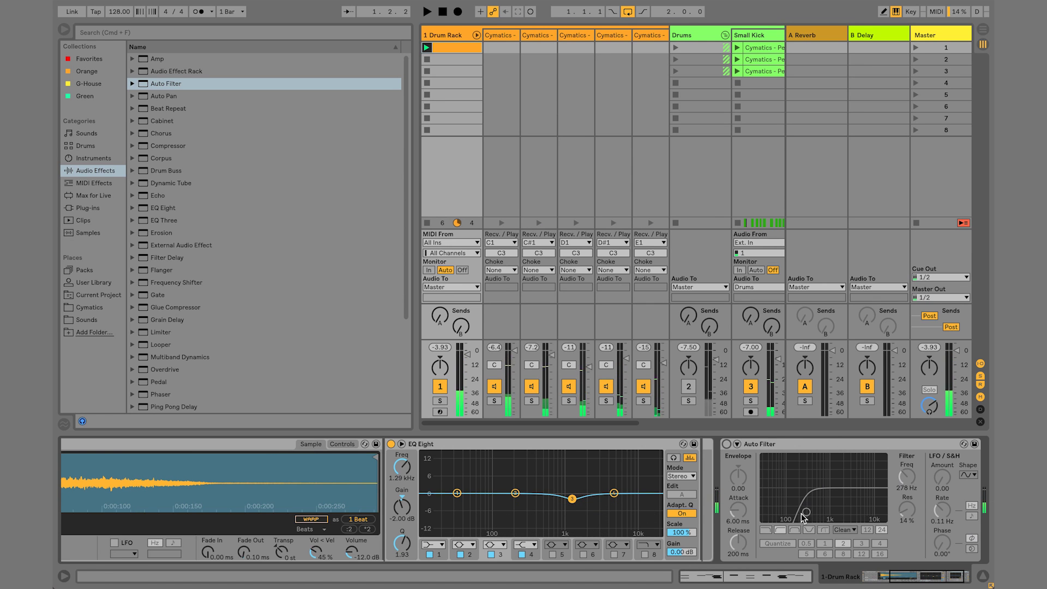
- Delete the Auto Filter from the Drum Rack track and audition the beat without it
left_click(777, 443)
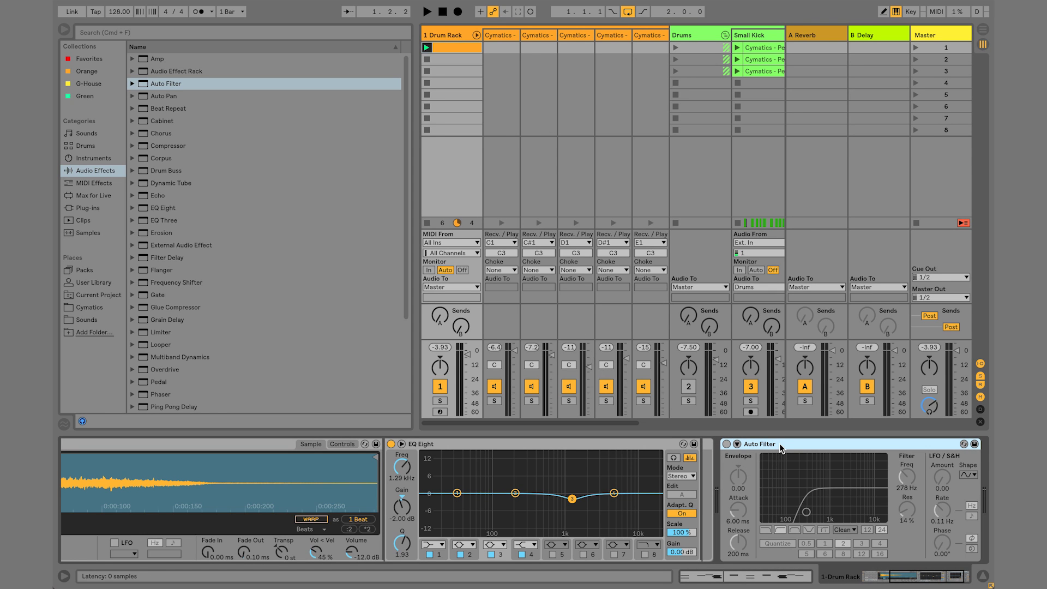
key("Delete")
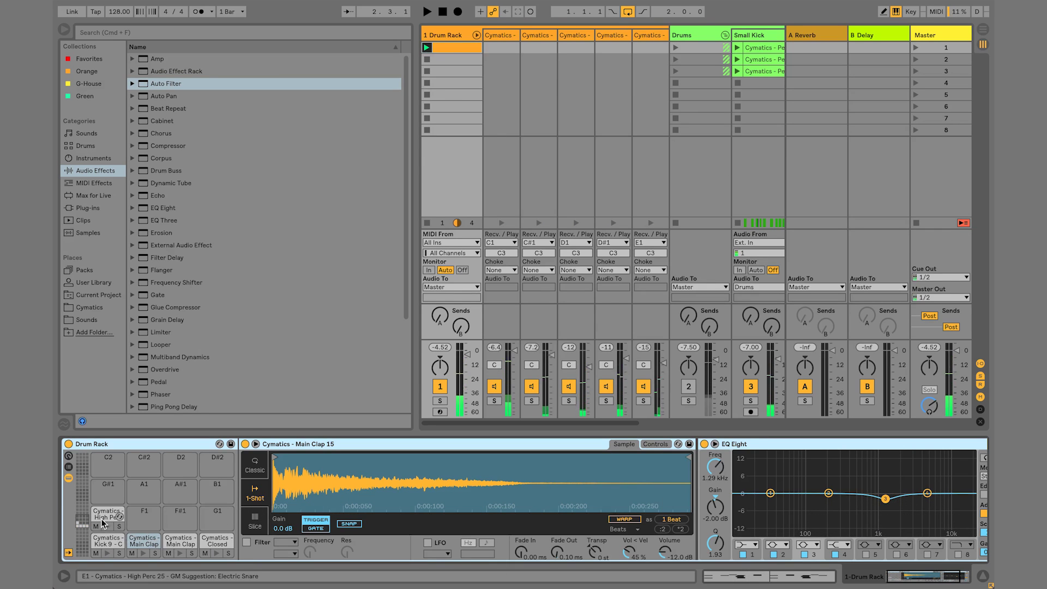
key("space")
key("space")
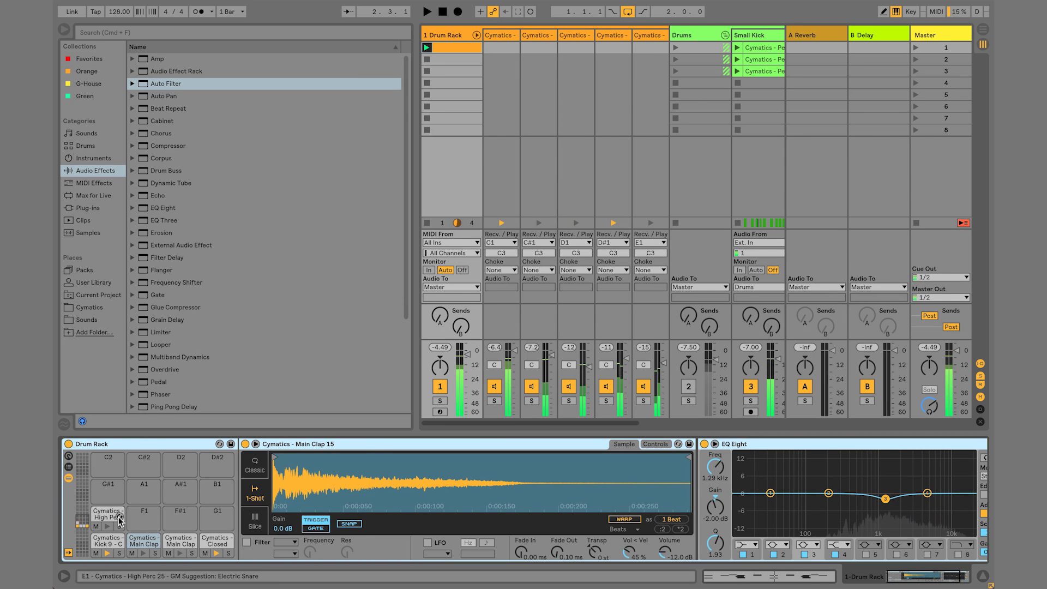
- Hot-swap the High Perc 25 pad through the following high percs during playback, ending on Cymatics - High Perc 37.wav
left_click(119, 517)
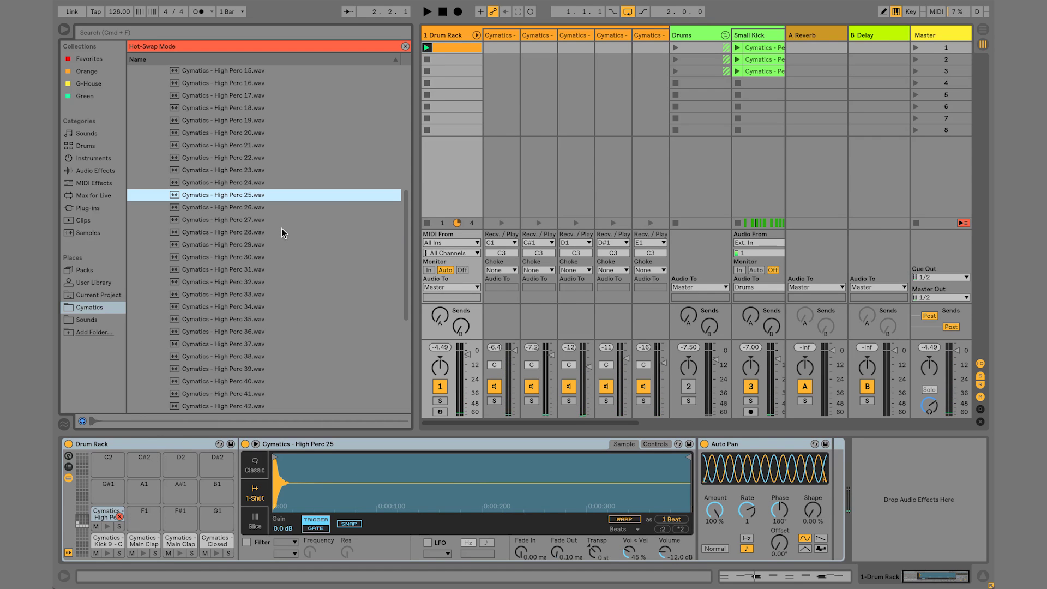
key("Down")
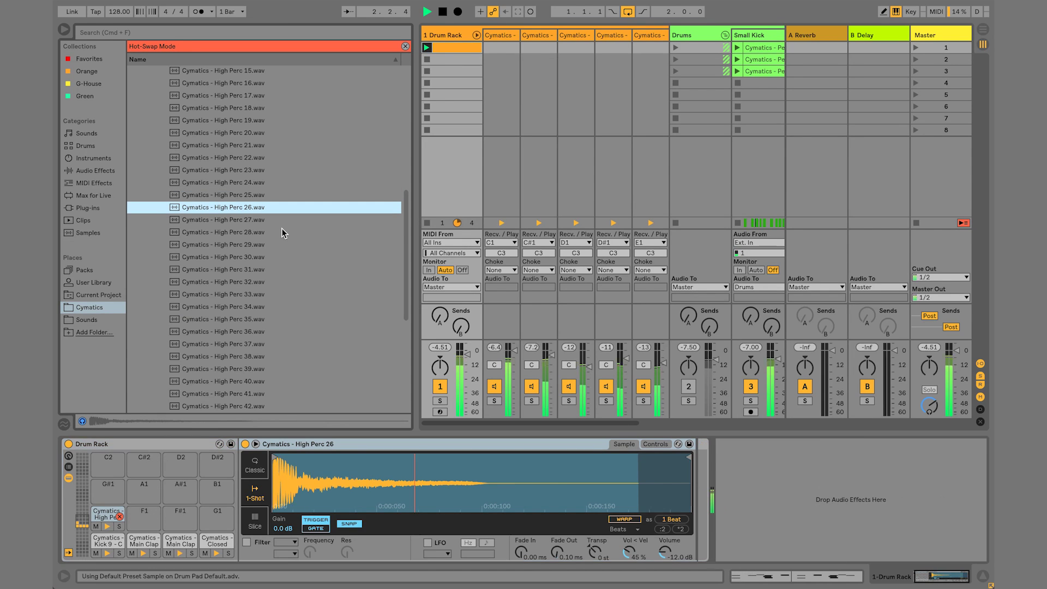
key("Down")
key("Down")
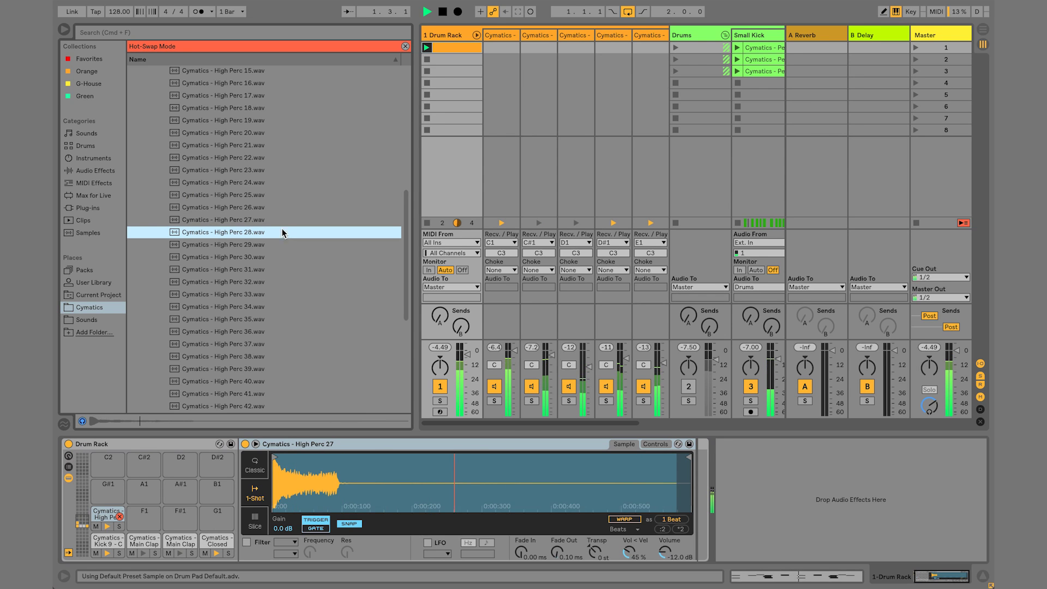
key("Down")
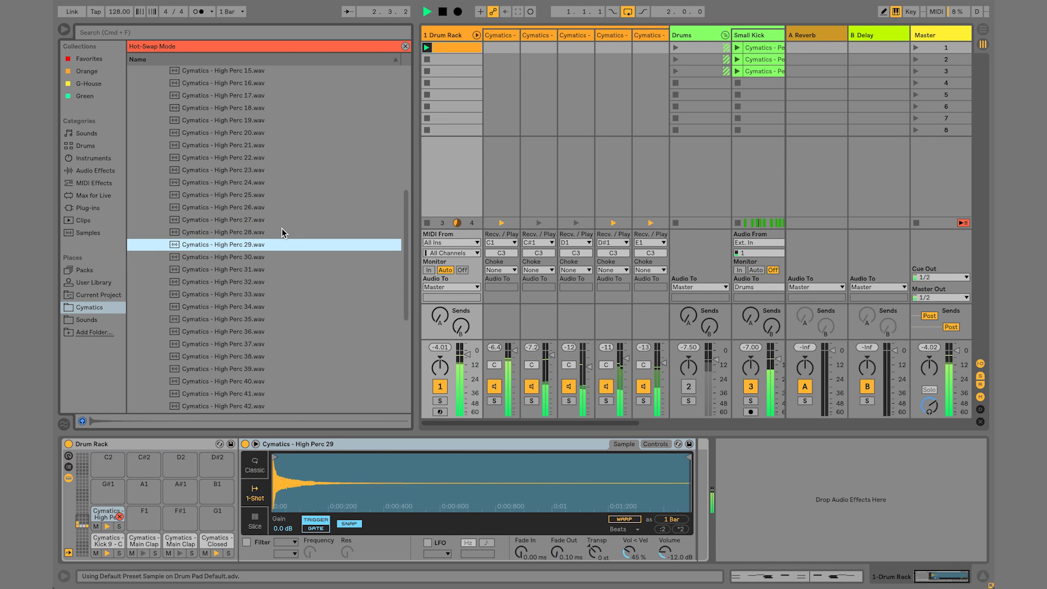
key("Down")
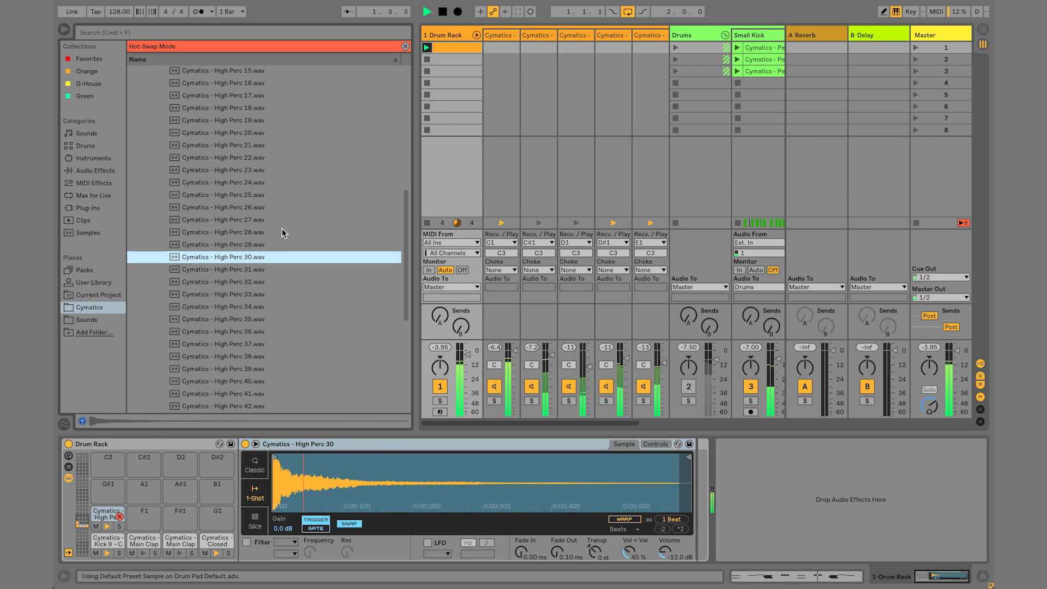
key("Down")
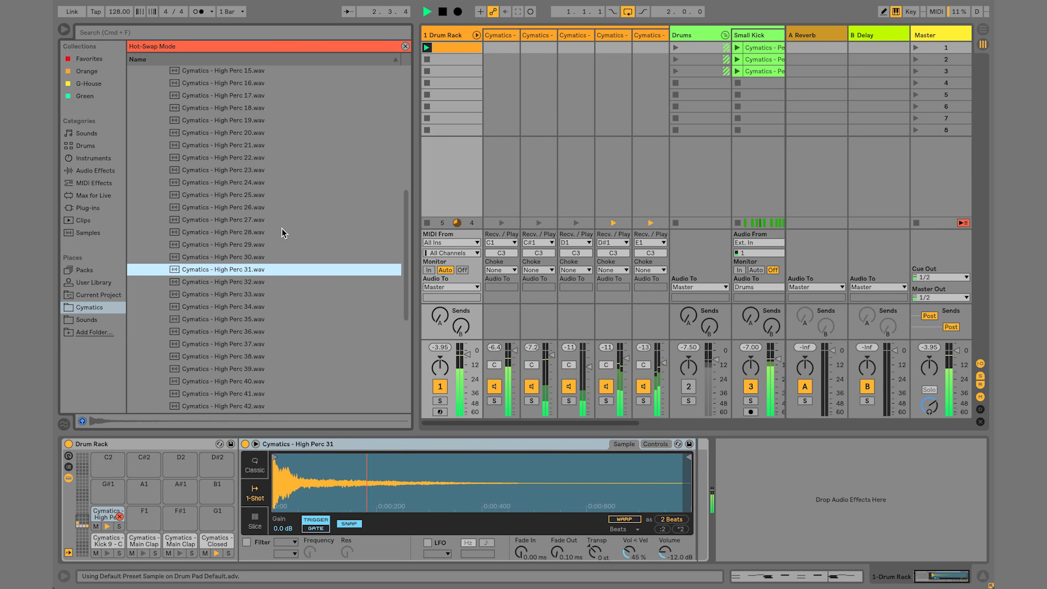
key("Down")
key("Down")
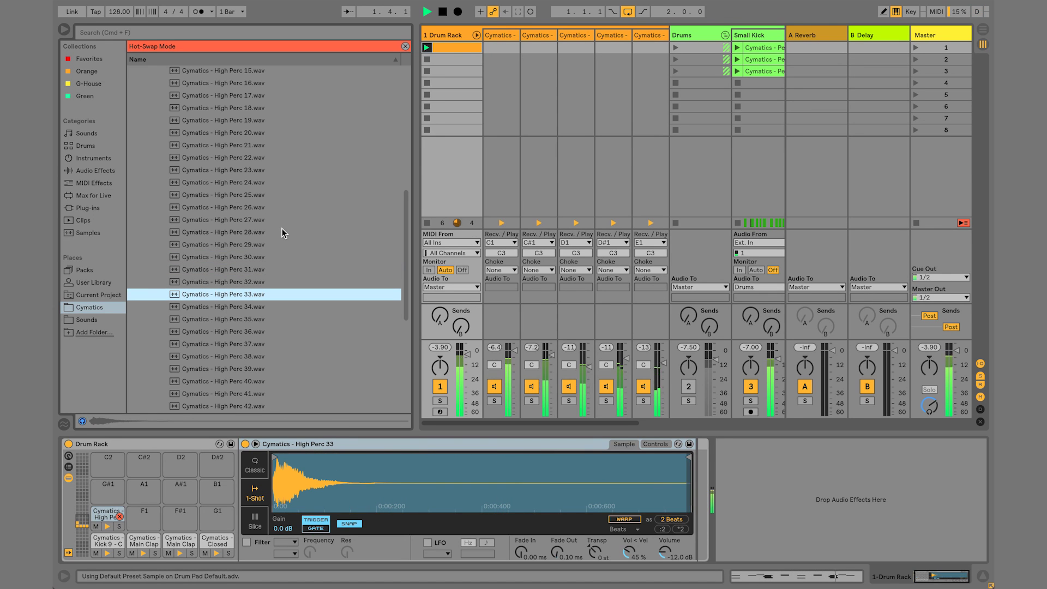
key("Down")
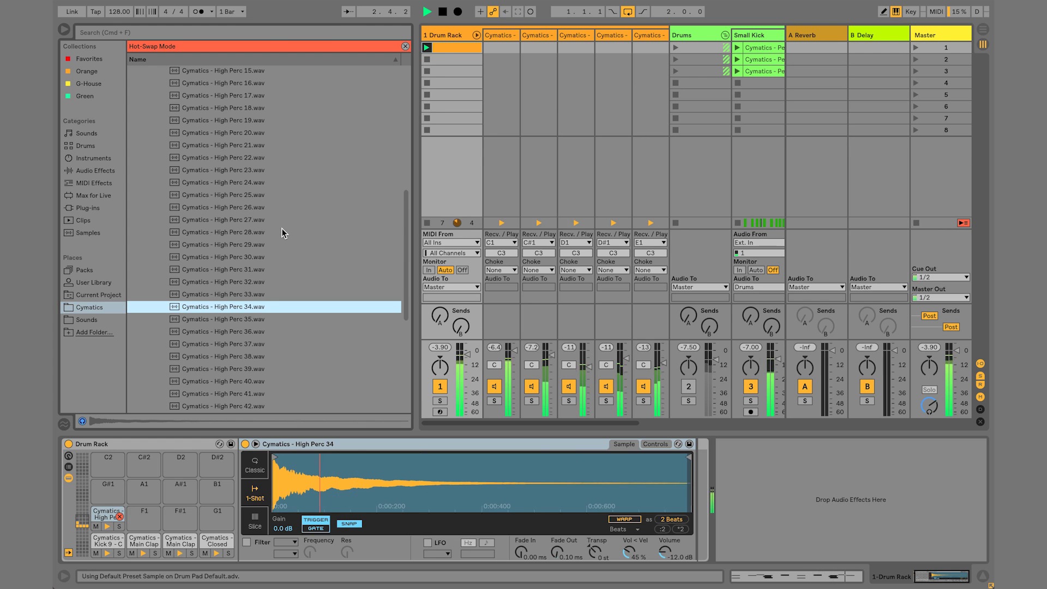
key("Down")
key("Down")
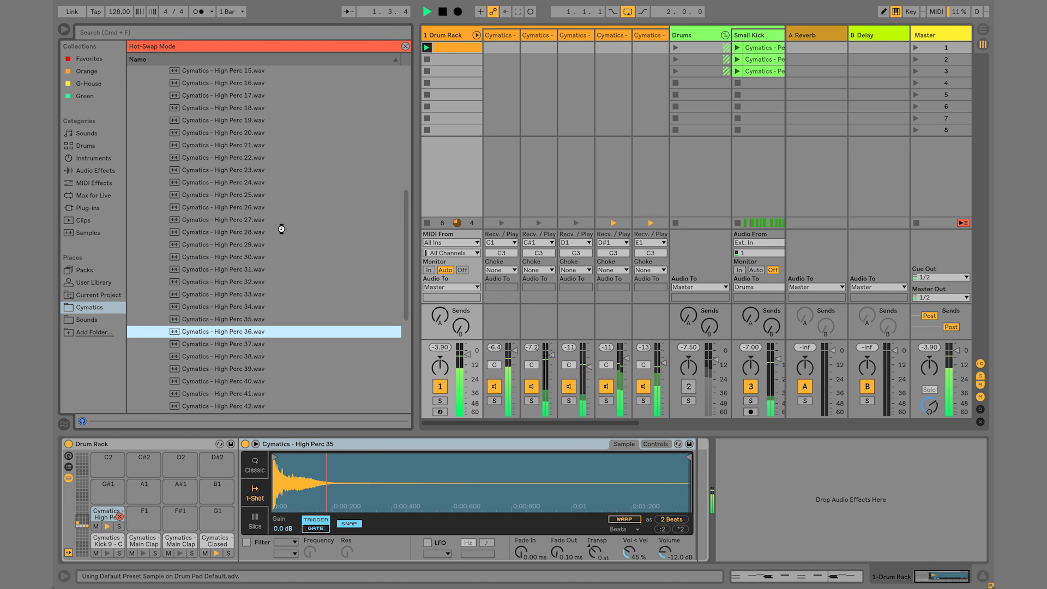
key("Down")
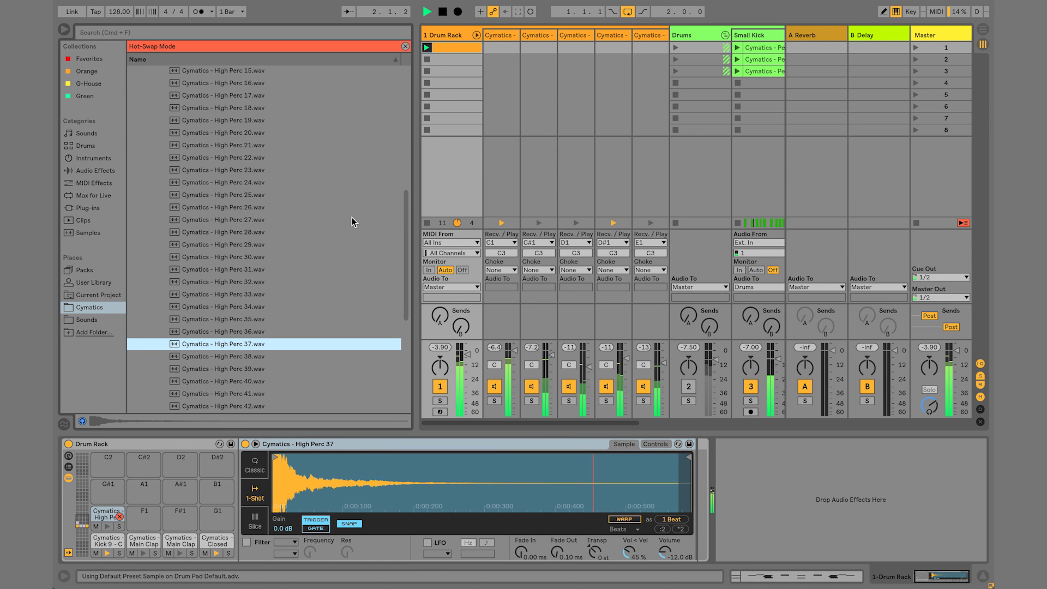
- Lower the High Perc 37 chain's volume in the mixer and stop playback
left_click_drag(663, 363, 663, 371)
key("space")
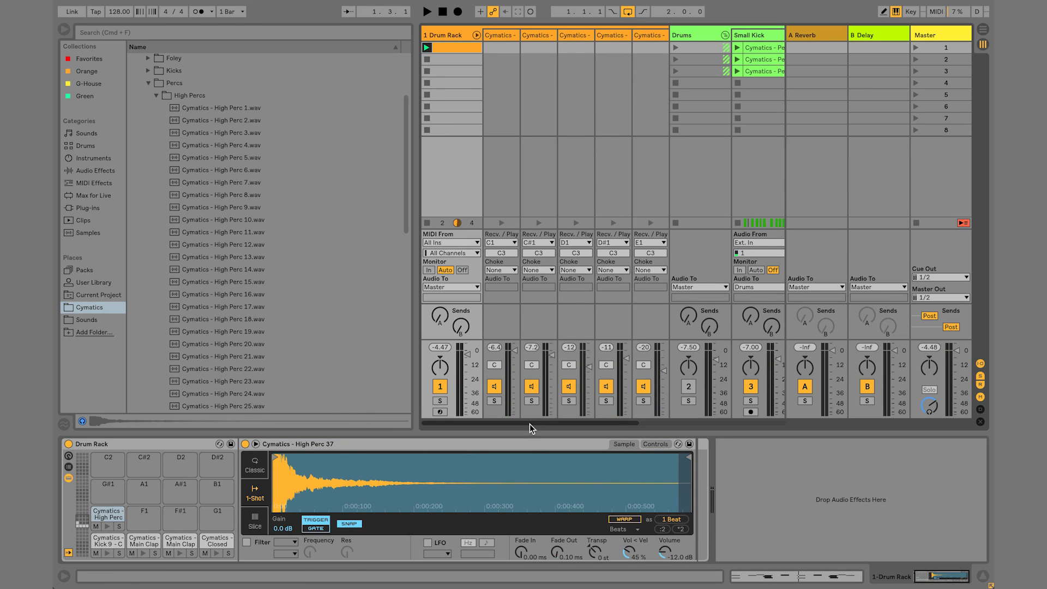
left_click_drag(529, 424, 466, 427)
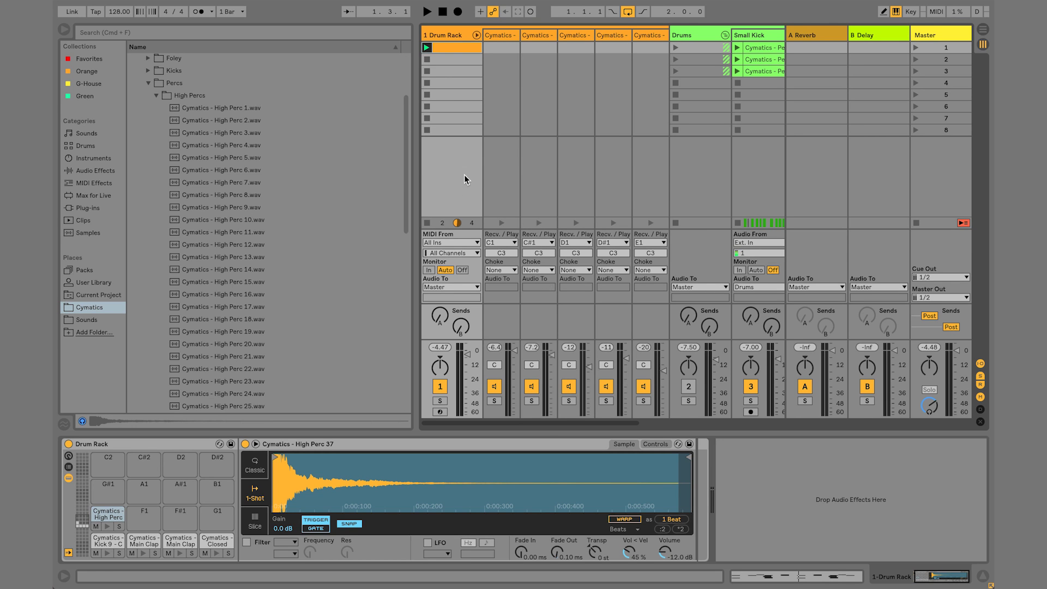
- Open the Drum Rack track's MIDI clip to show its notes and solo the Main Clap 23 chain
left_click_drag(555, 424, 462, 421)
double_click(453, 49)
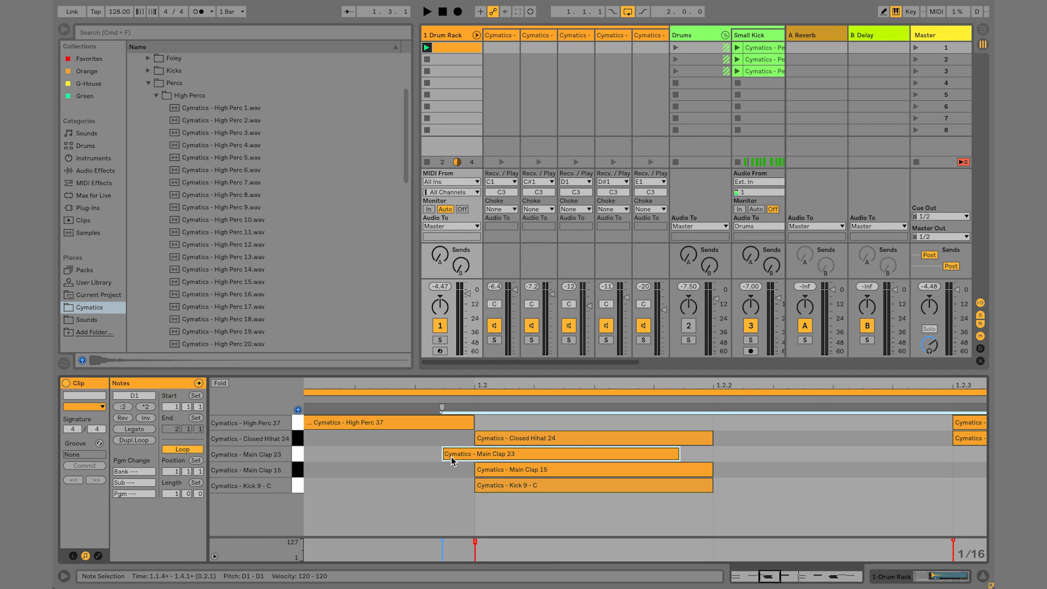
left_click(569, 341)
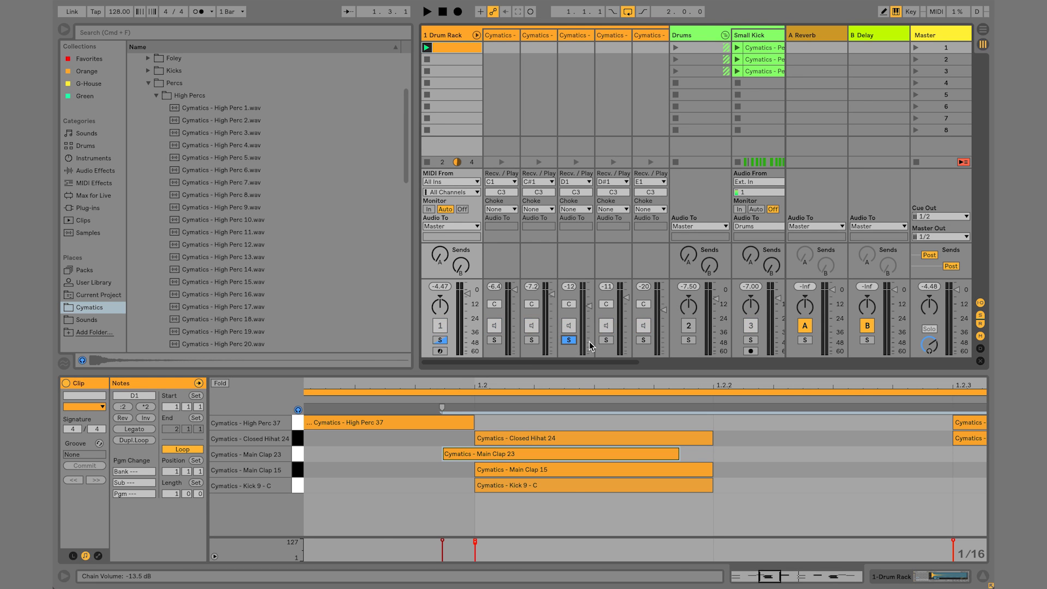
- Audition the soloed Main Clap 23 chain and inspect the start of its sample waveform up close
key("space")
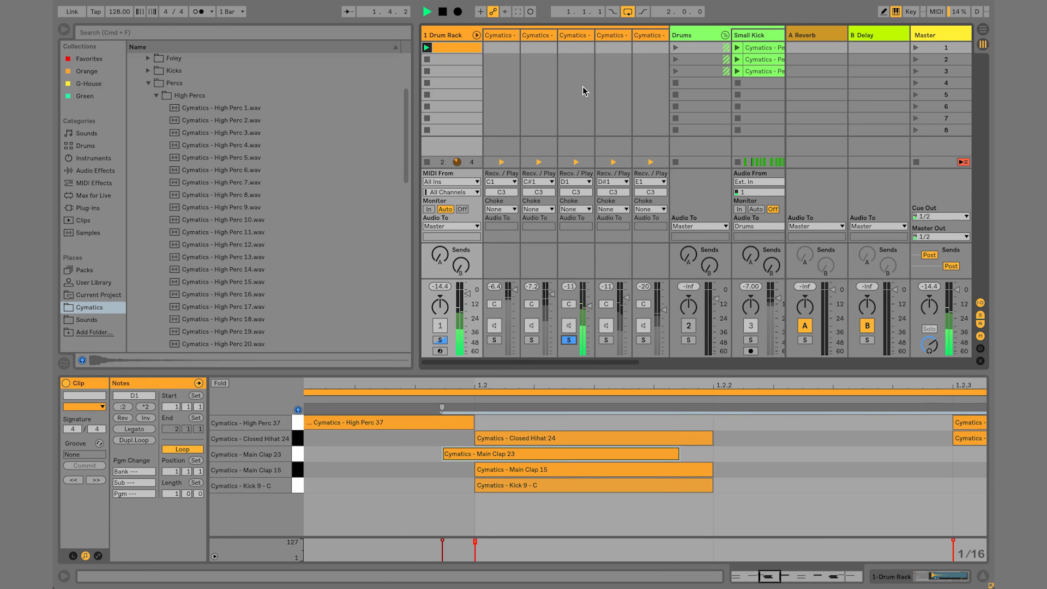
key("space")
left_click(578, 36)
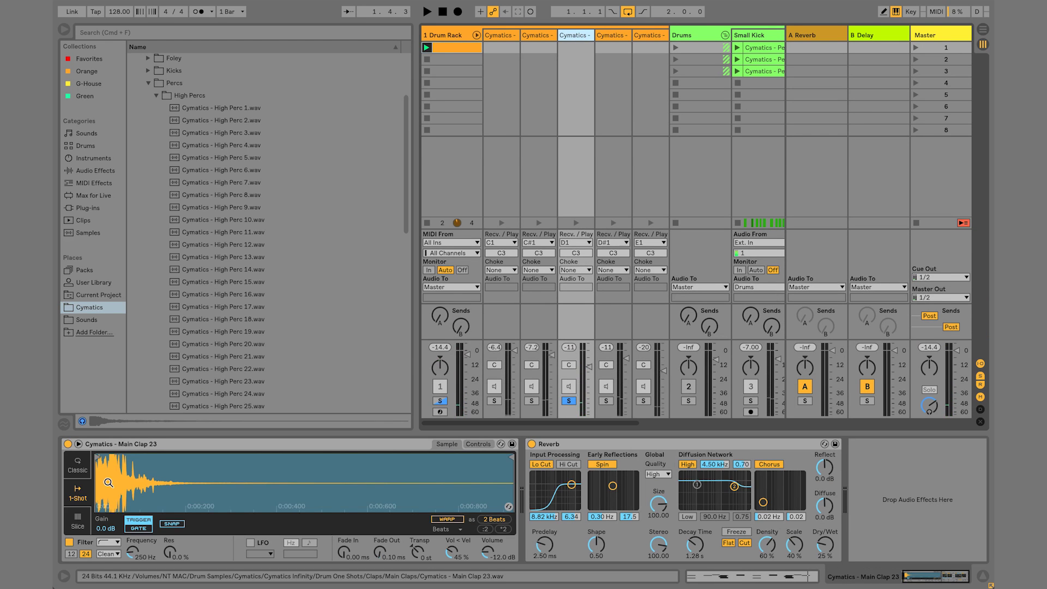
mouse_move(149, 476)
left_mouse_down()
mouse_move(150, 500)
mouse_move(150, 490)
left_mouse_up()
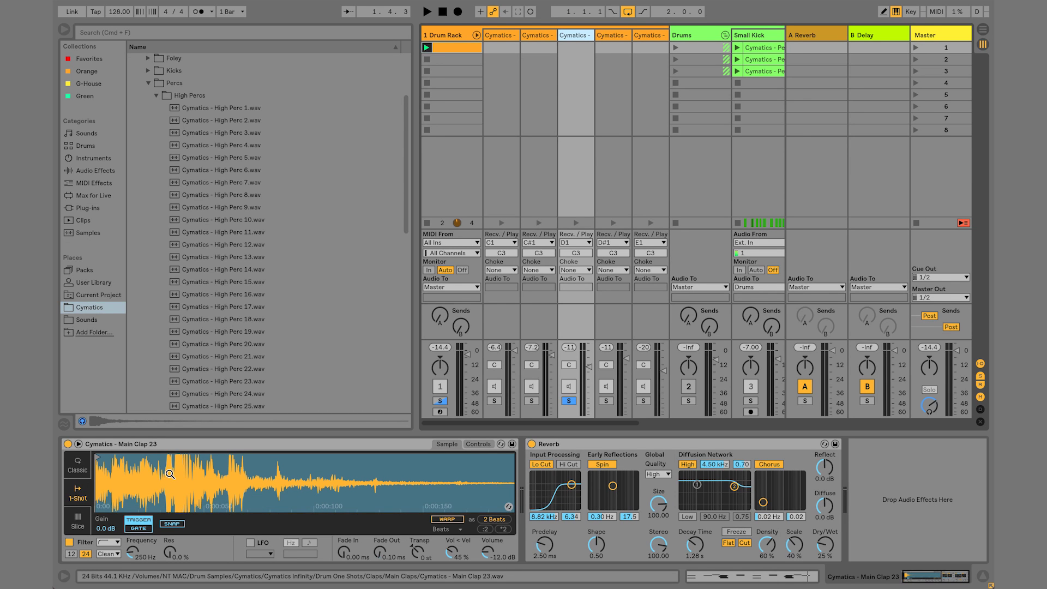
- Examine the timing of the Main Clap 23 notes against Main Clap 15 in the Drum Rack's MIDI clip
left_click(446, 37)
left_click(447, 48)
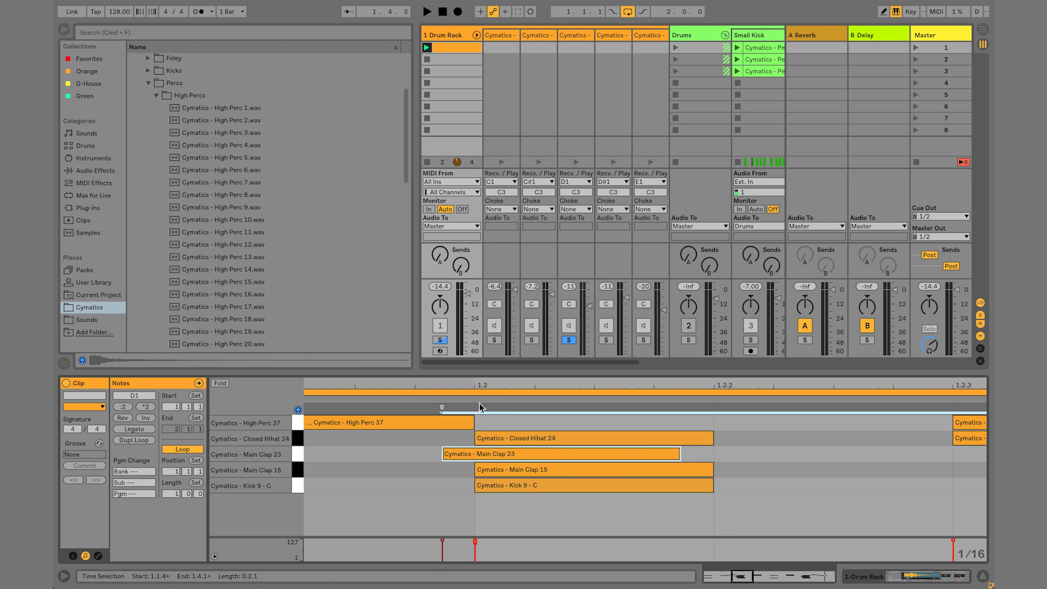
left_click_drag(473, 387, 474, 311)
left_click_drag(493, 373, 476, 391)
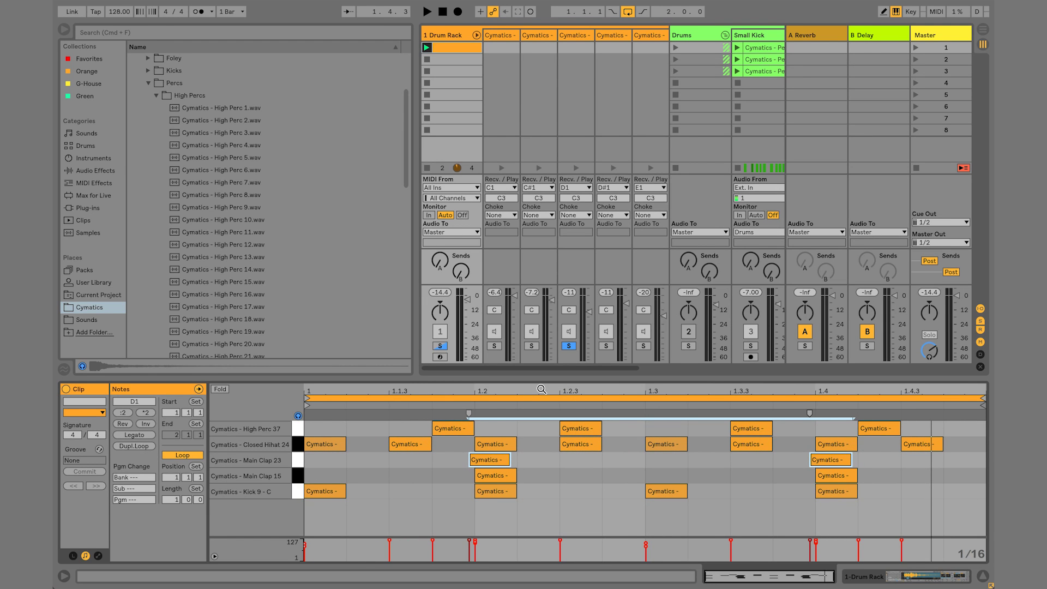
left_click(500, 460)
scroll(480, 424, "up", 3)
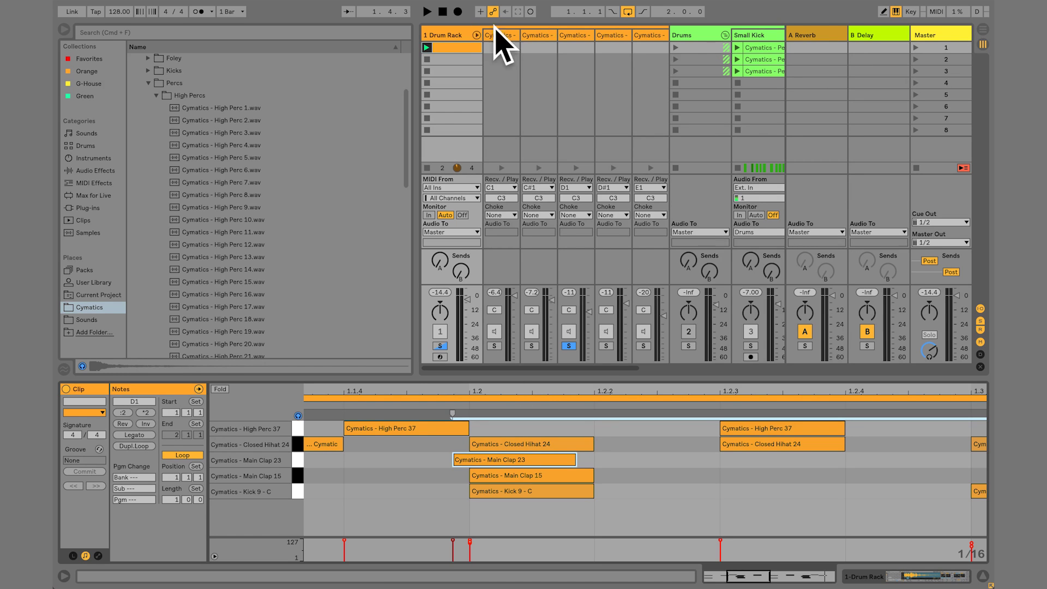
- Unsolo the Main Clap 23 chain and deactivate the Drum Rack track
left_click(570, 347)
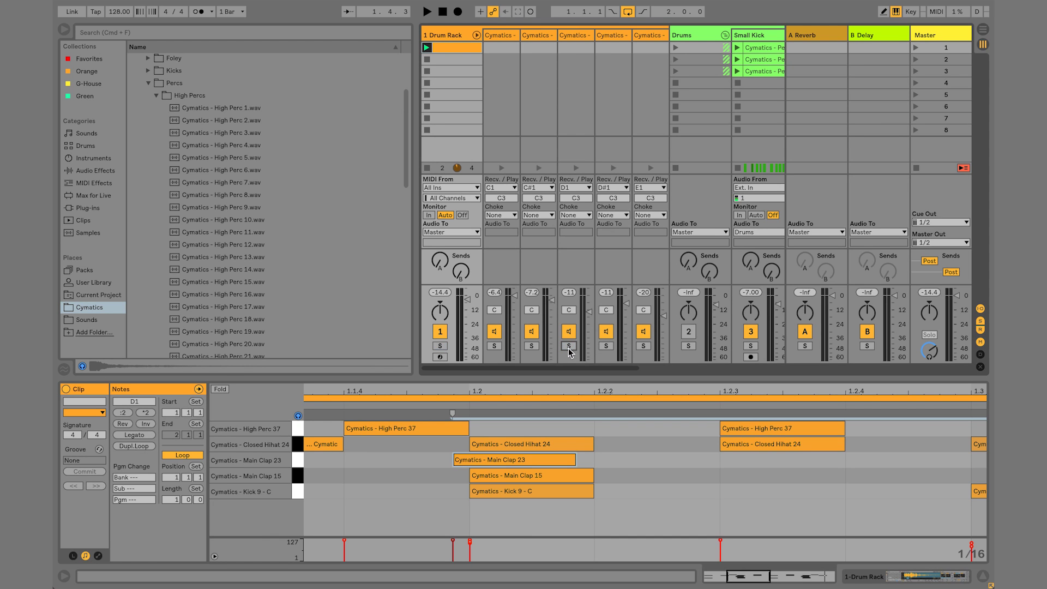
left_click(440, 331)
- Switch to the Arrangement View and collapse the clip detail area so all the tracks fit
left_click(986, 29)
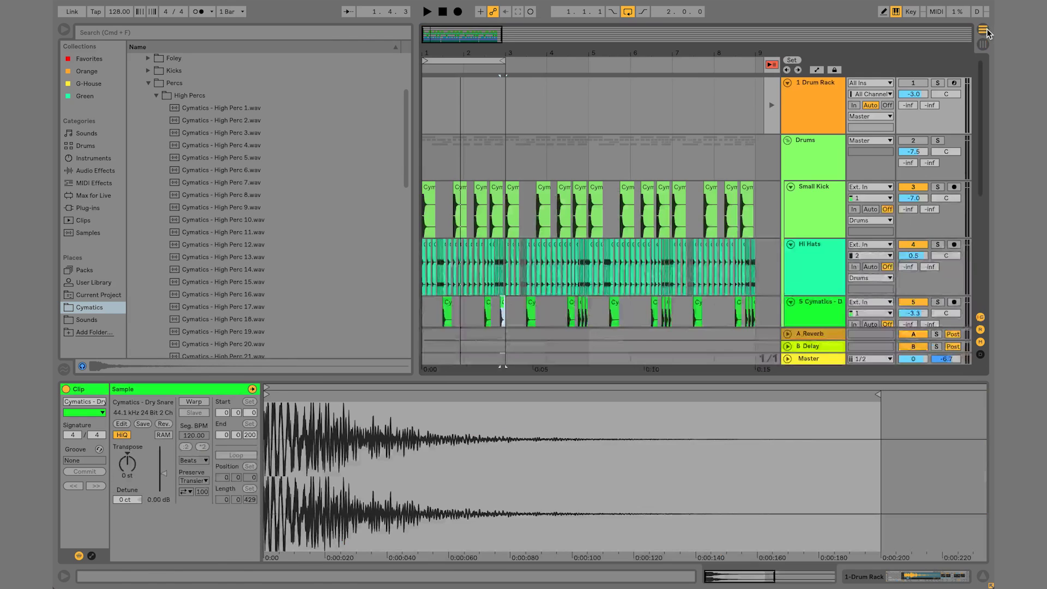
scroll(709, 235, "down", 1)
scroll(669, 295, "down", 4)
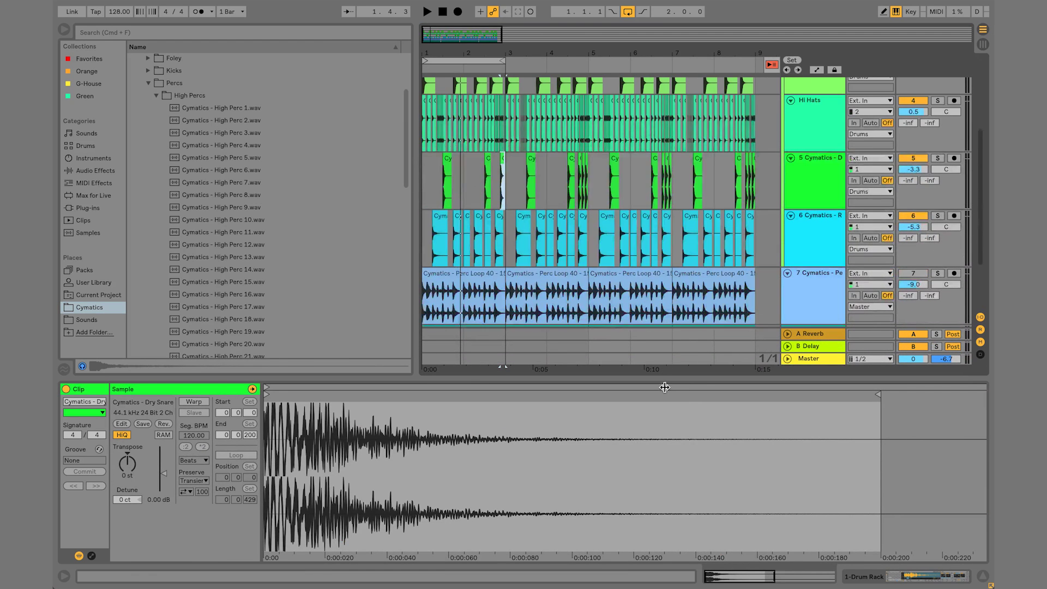
left_click_drag(661, 379, 665, 537)
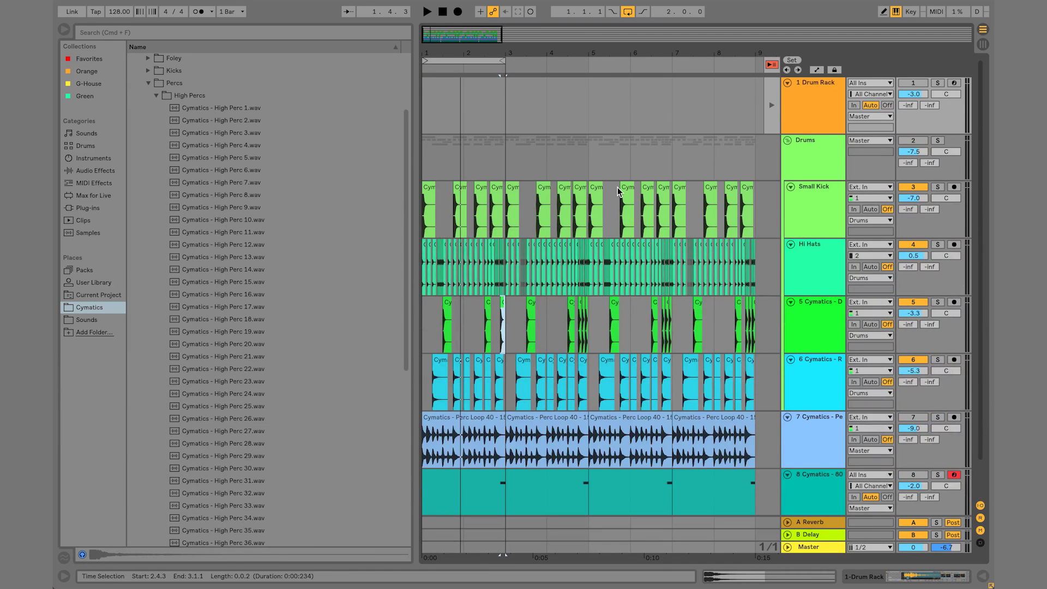
scroll(618, 191, "down", 2)
scroll(617, 191, "up", 2)
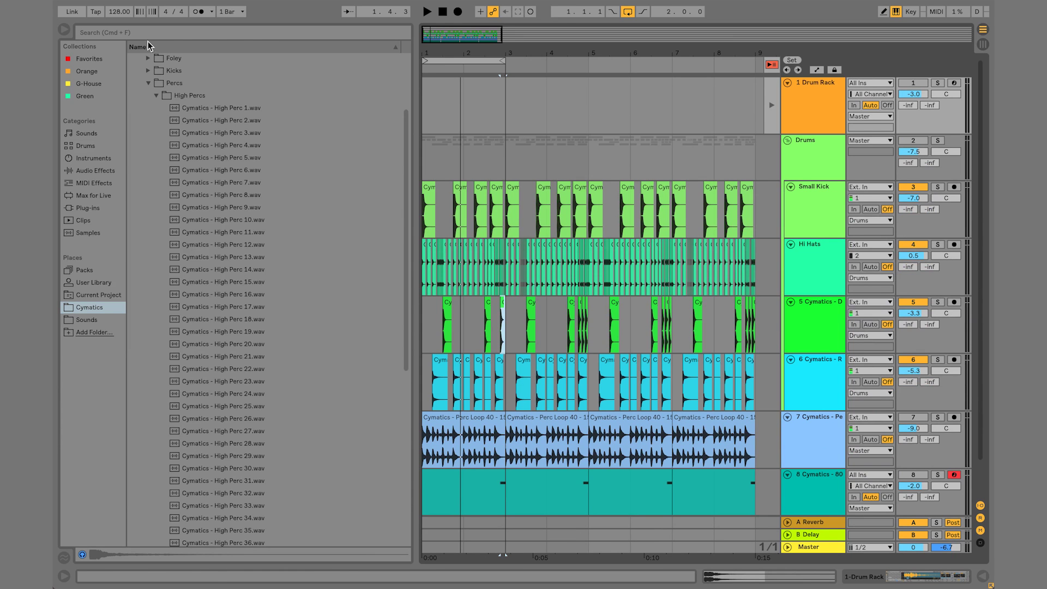
- Set the project tempo to 150 BPM
left_click_drag(116, 10, 116, 18)
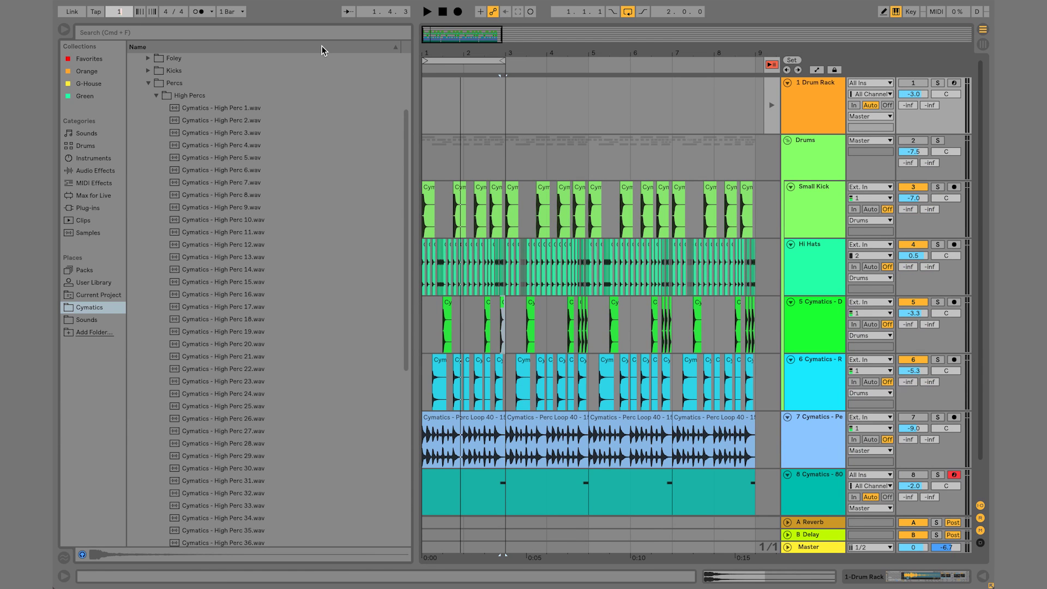
type("150")
key("Return")
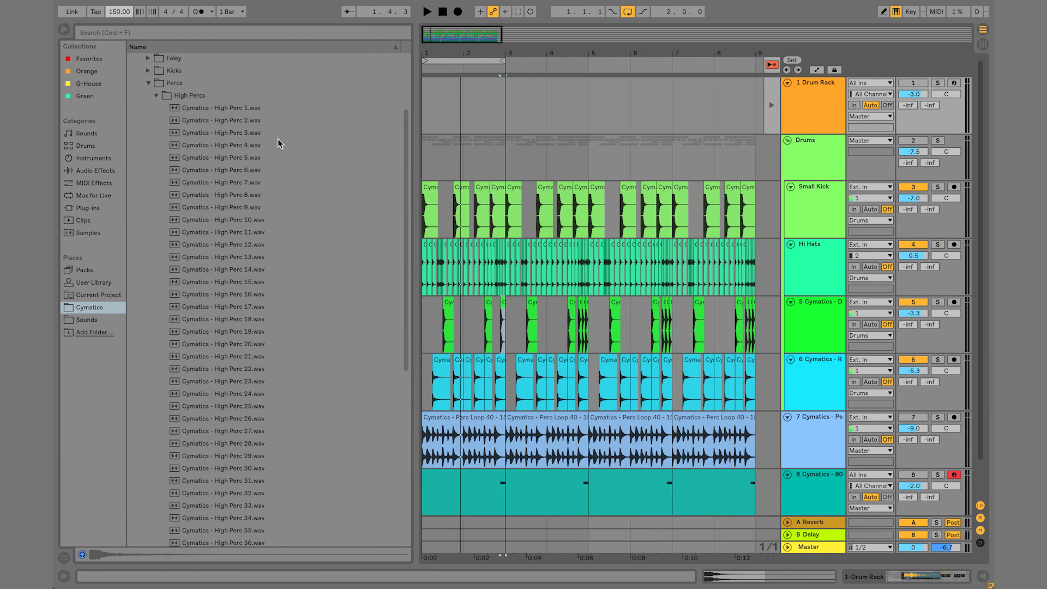
scroll(436, 119, "down", 2)
scroll(439, 120, "up", 2)
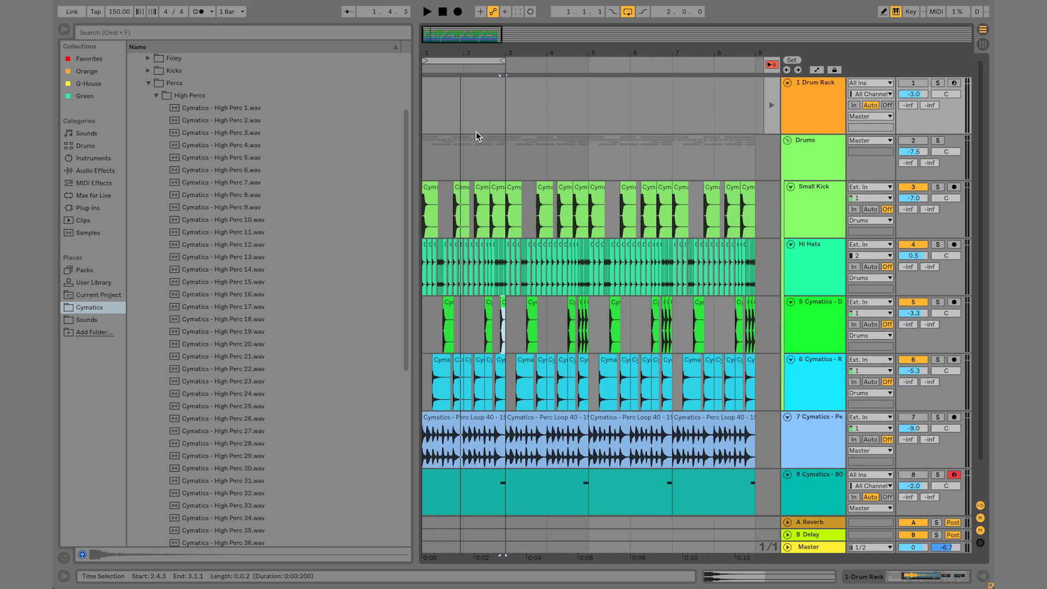
scroll(811, 127, "down", 2)
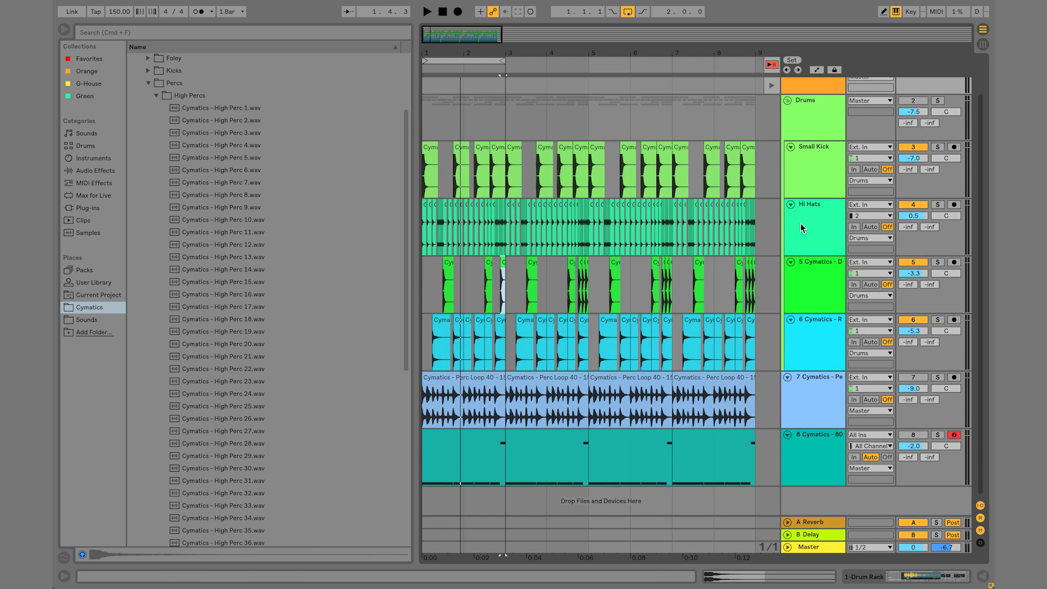
scroll(678, 192, "up", 2)
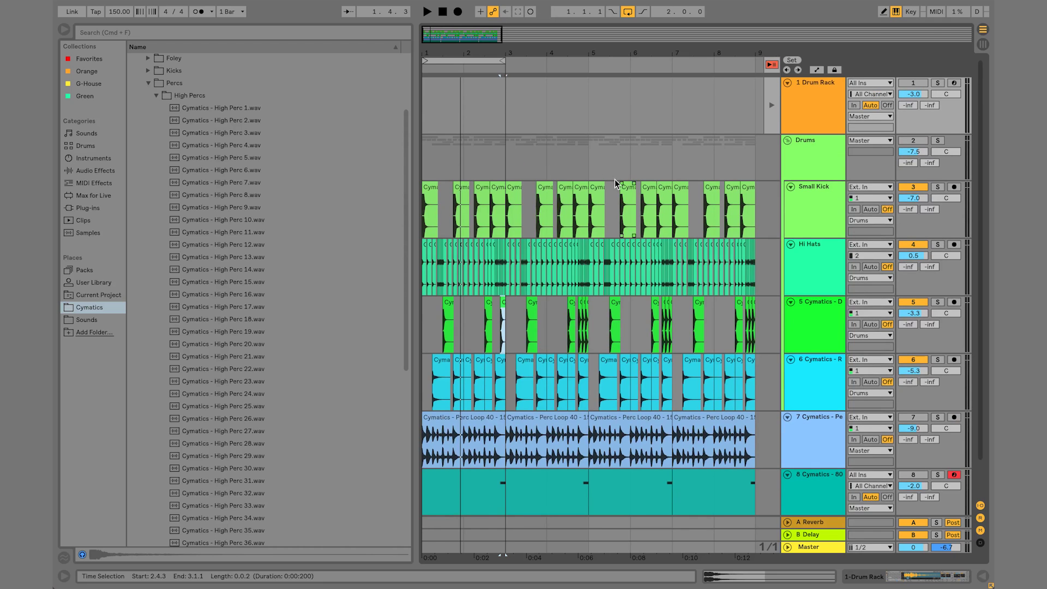
- Collapse the open sample folders in the browser down to the list of Cymatics packs
left_click_drag(455, 52, 601, 47)
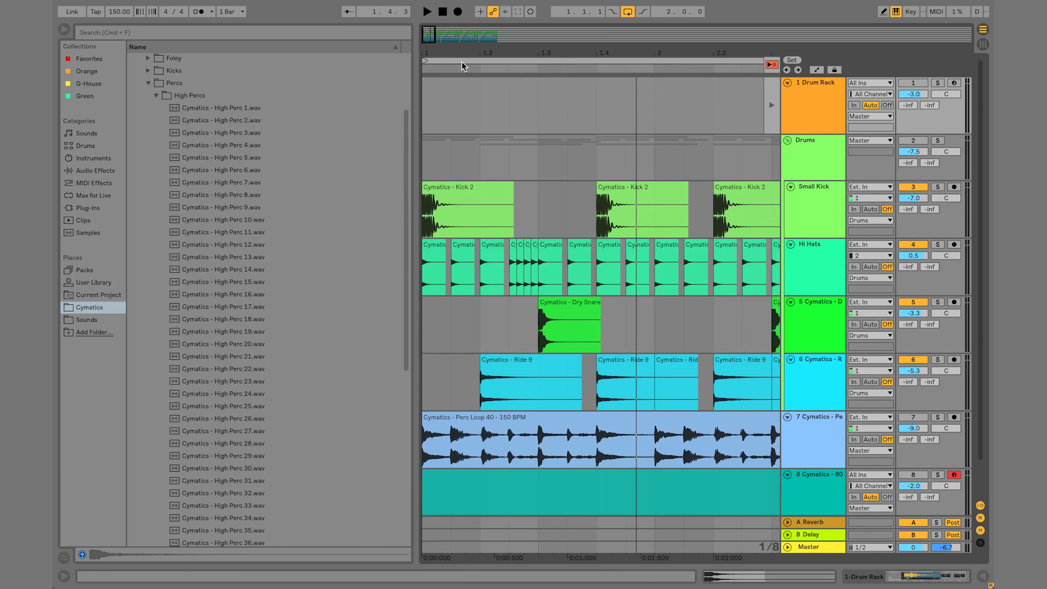
mouse_move(445, 52)
left_mouse_down()
mouse_move(432, 174)
mouse_move(438, 53)
left_mouse_up()
scroll(447, 213, "down", 2)
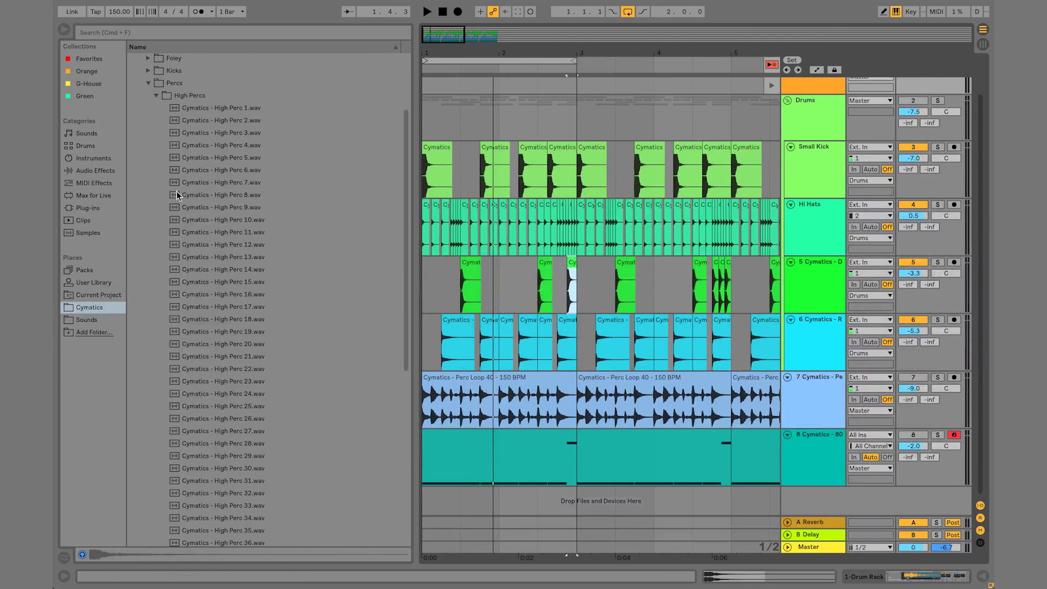
left_click(148, 81)
left_click(133, 73)
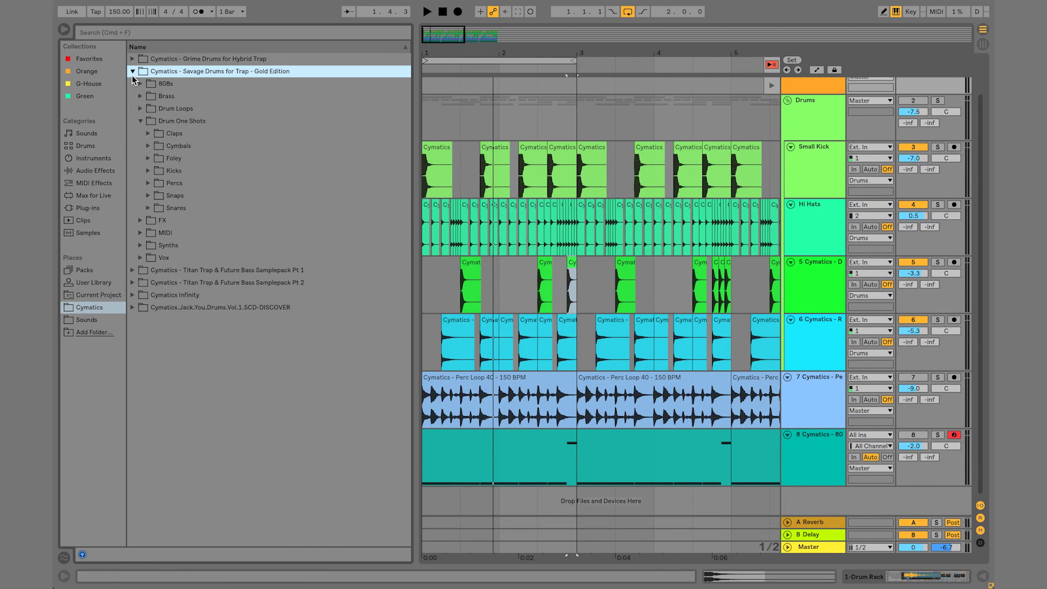
left_click(132, 72)
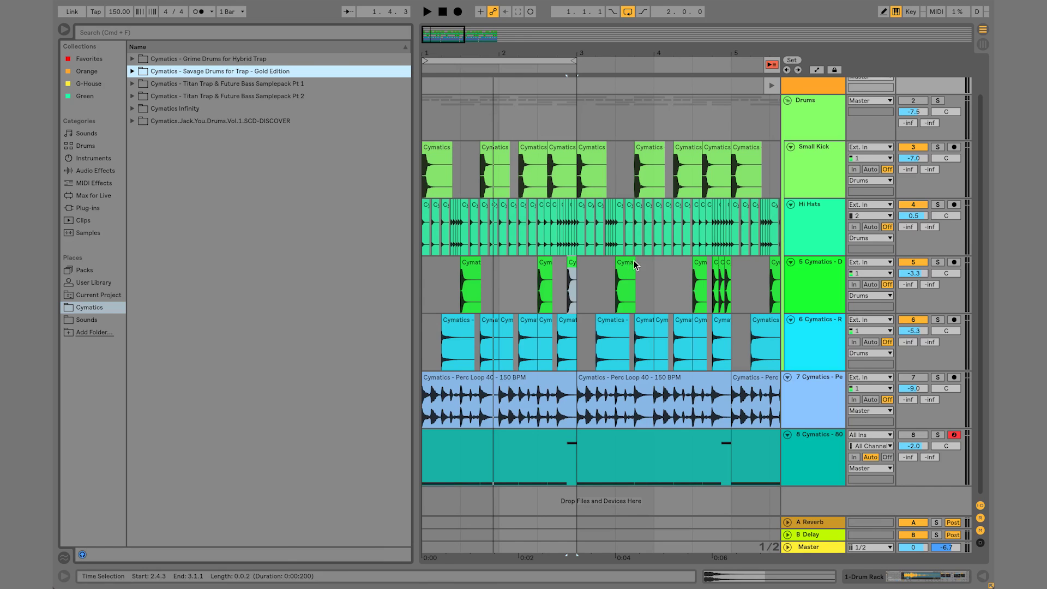
- Return all tracks to arrangement playback and fold the Drum Rack's chains in the Session View mixer
key("space")
scroll(832, 190, "up", 2)
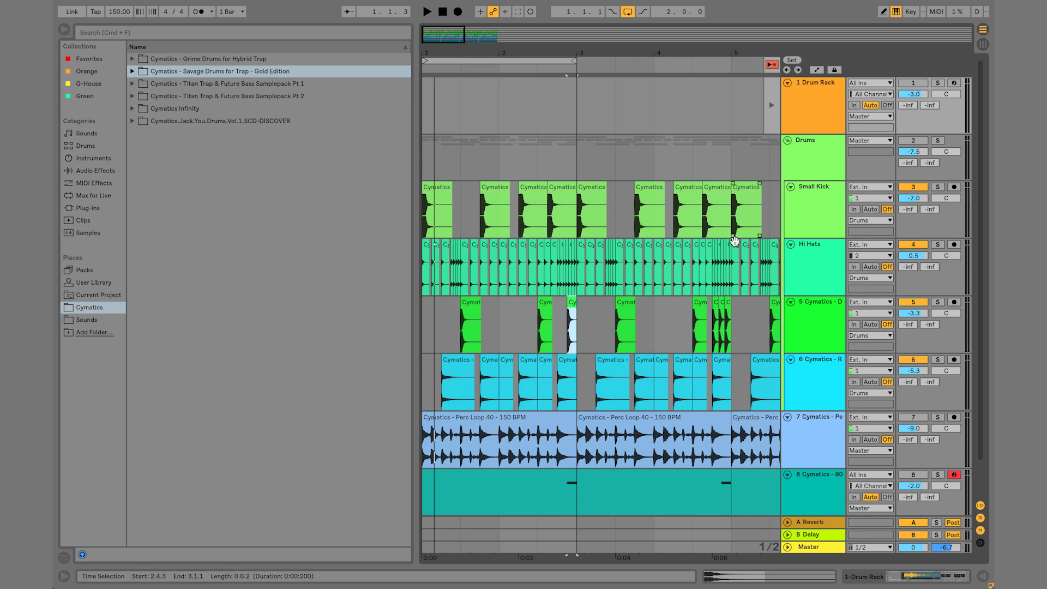
left_click(772, 65)
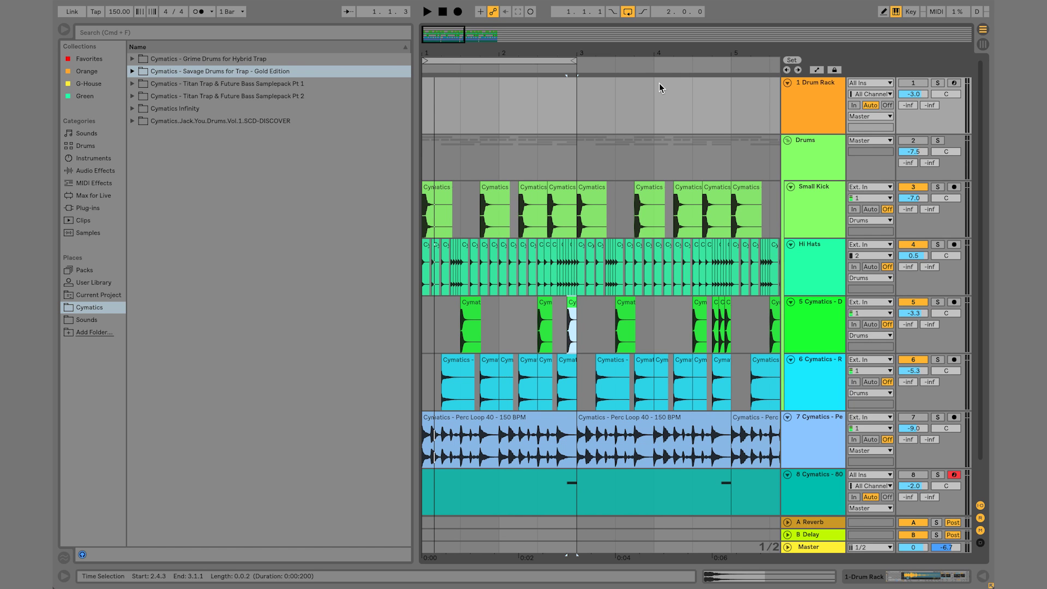
left_click(983, 46)
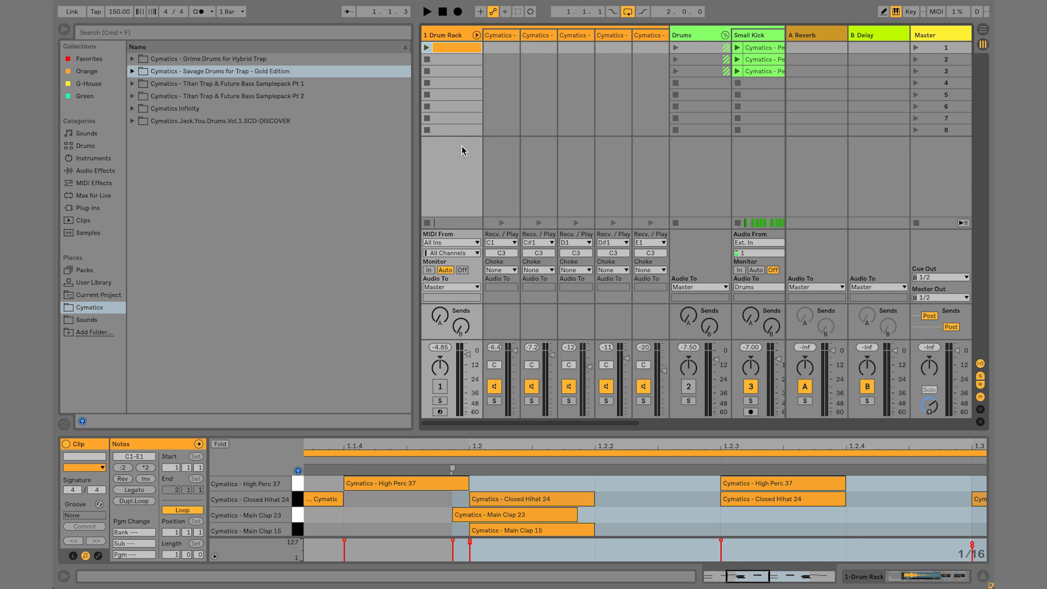
left_click(476, 35)
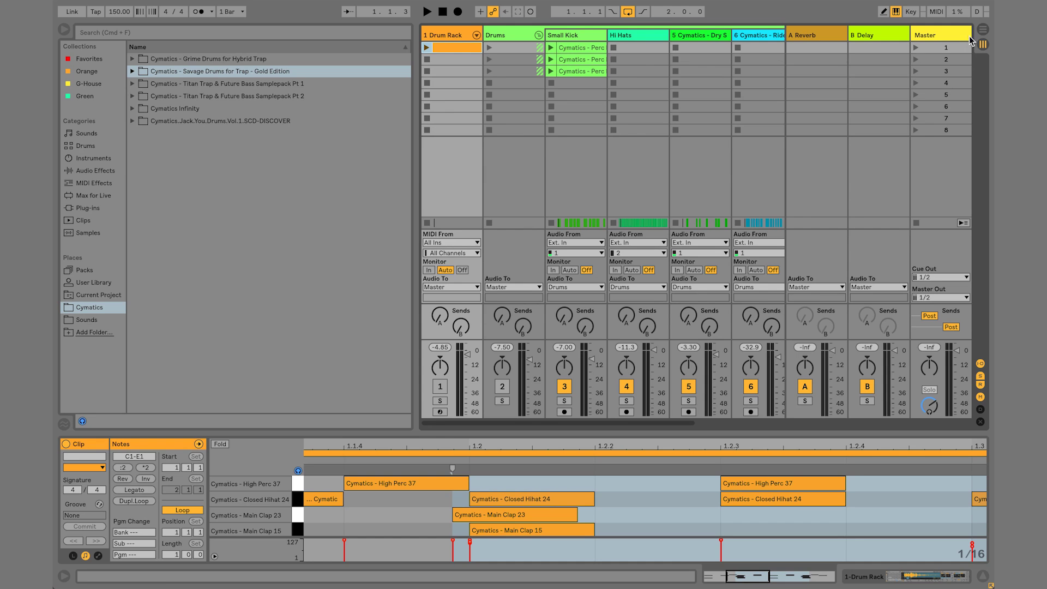
left_click(983, 30)
- Reactivate the Drums group track and play the arrangement from bar 1
key("space")
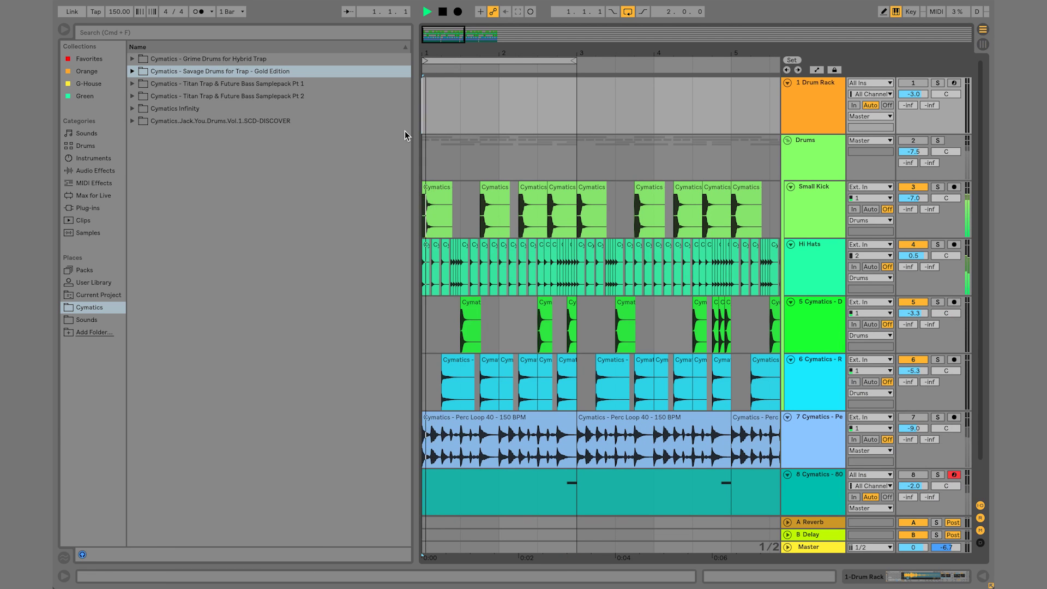
key("space")
left_click(916, 141)
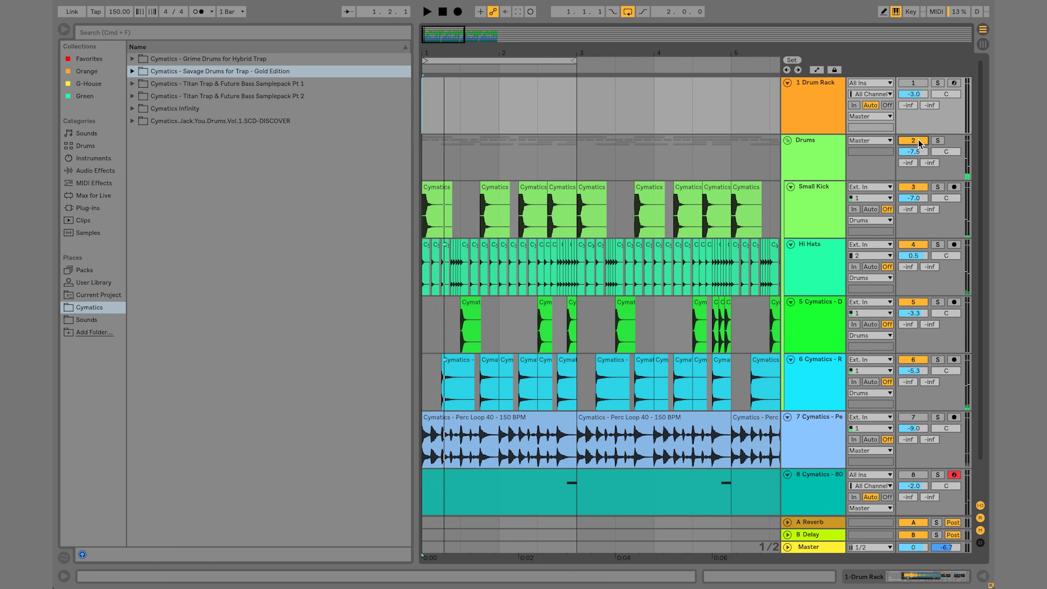
key("space")
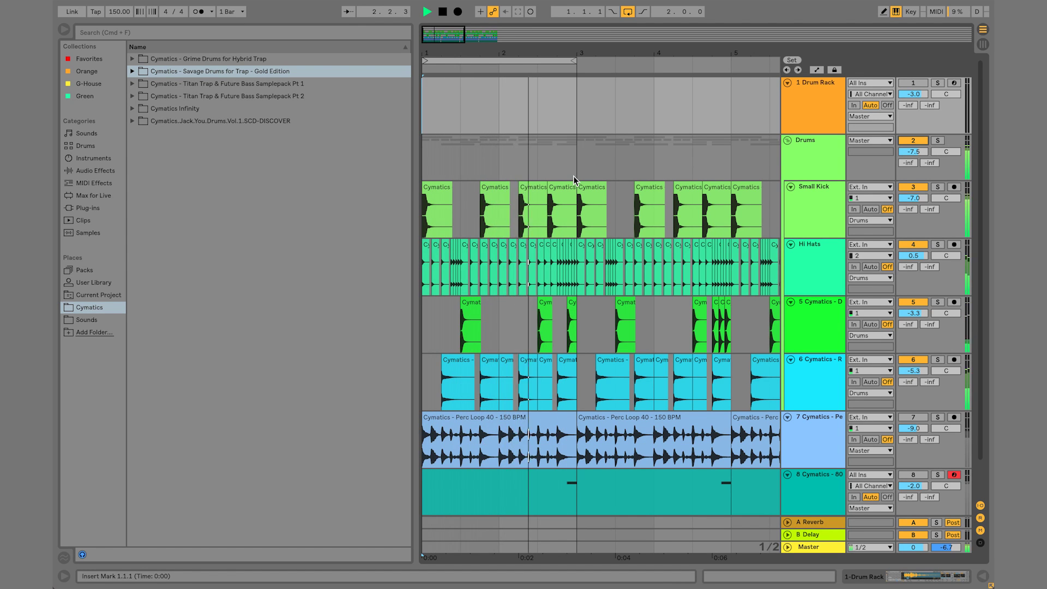
- Extend the arrangement loop to four bars, from bar 1 to bar 5
left_click_drag(576, 61, 738, 67)
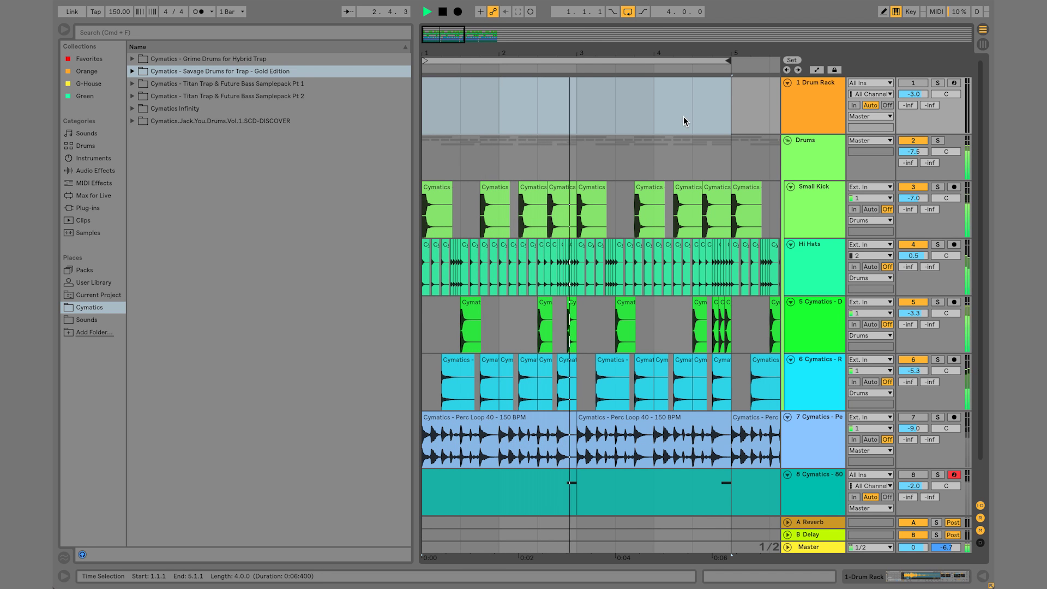
scroll(675, 174, "down", 2)
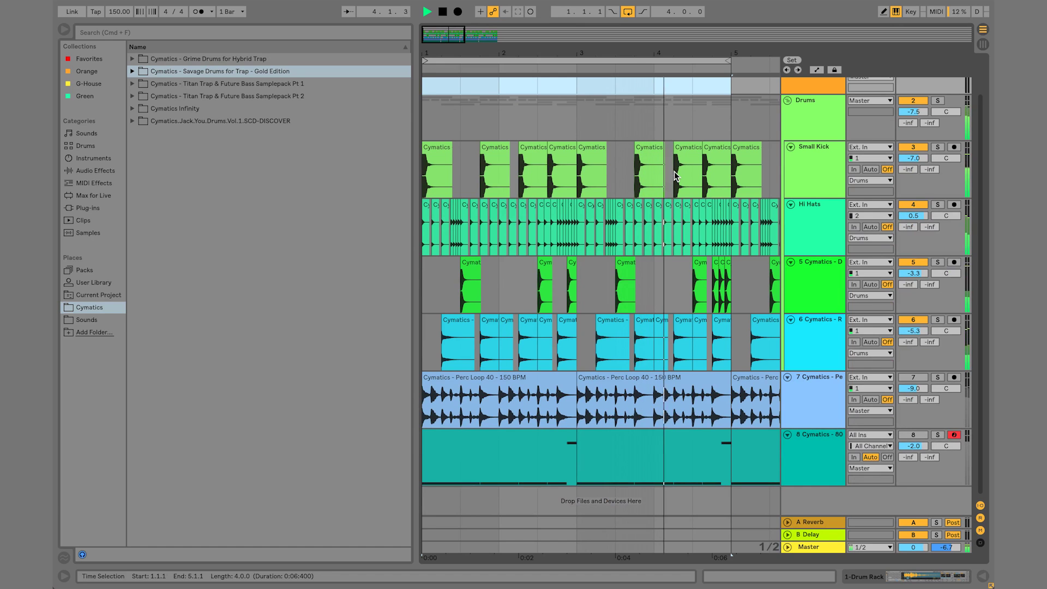
scroll(676, 175, "up", 2)
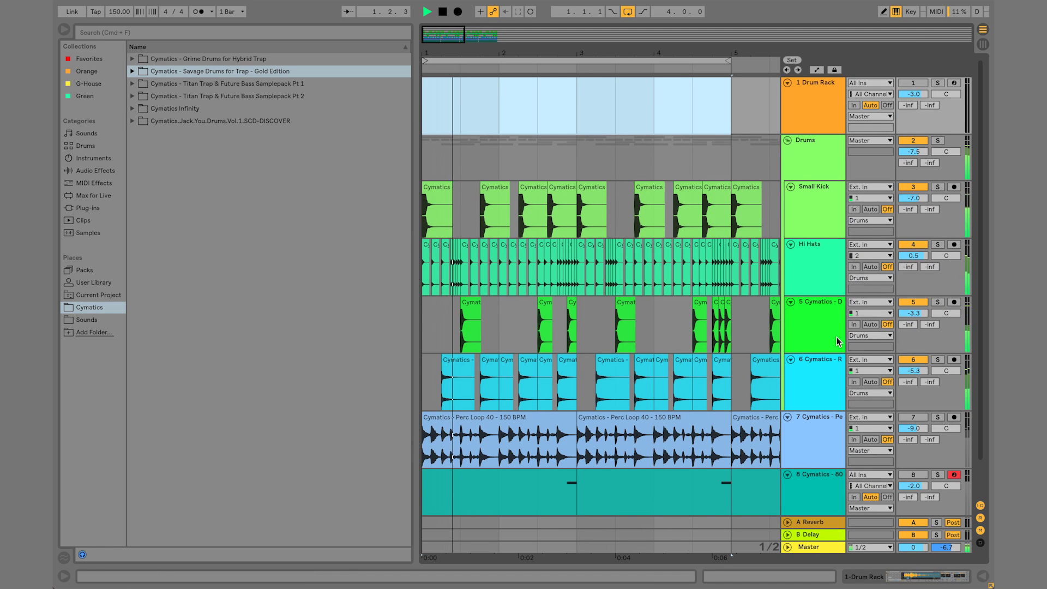
- Audition the Small Kick, Hi Hats, Dry Snare and Ride tracks soloed one after another, then clear the solo and stop playback
key("space")
left_click(938, 187)
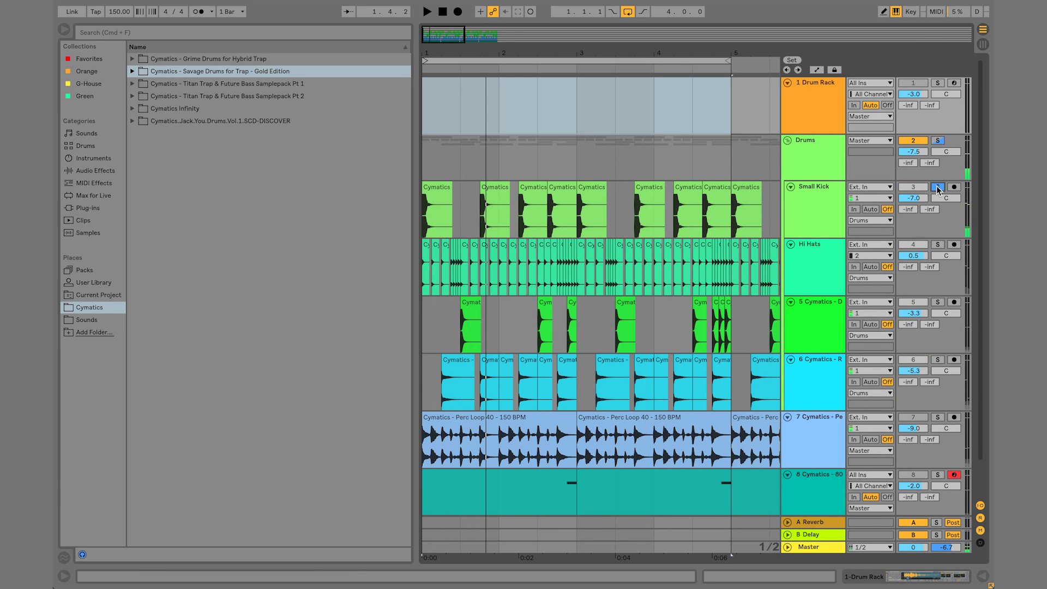
key("space")
left_click(938, 244)
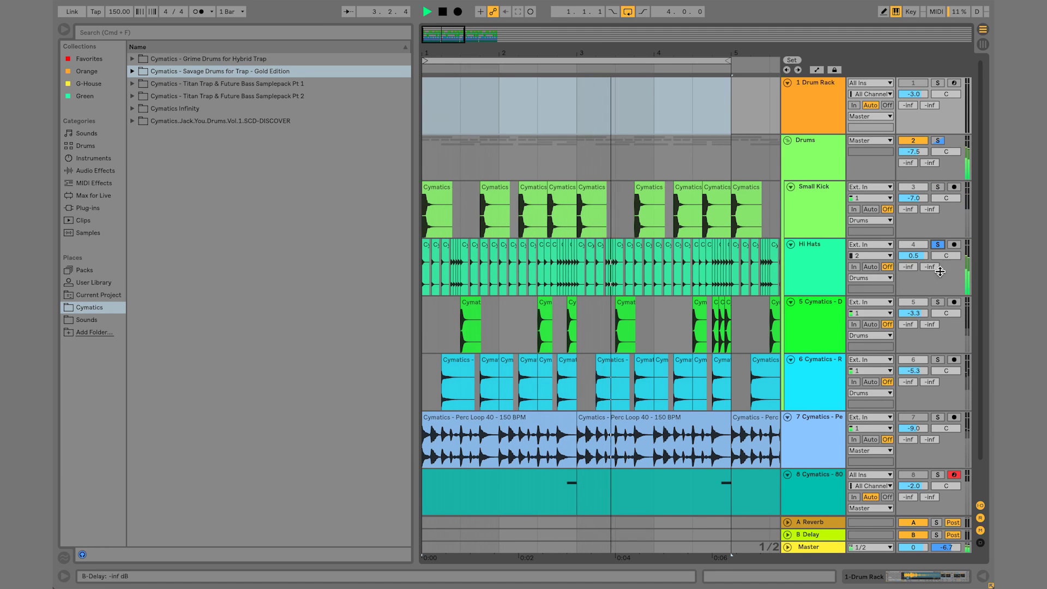
left_click(938, 301)
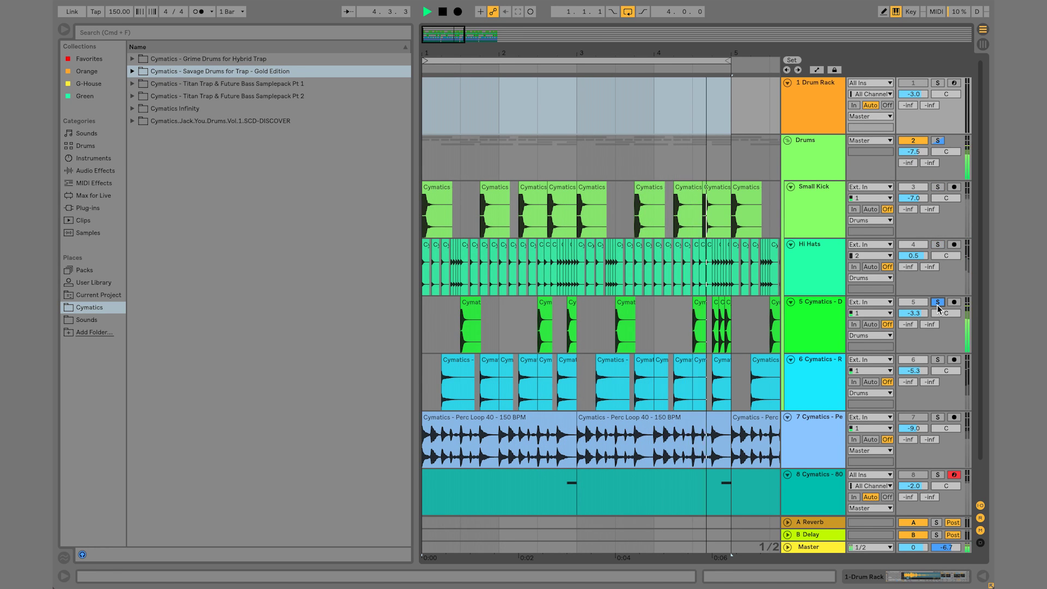
left_click(937, 359)
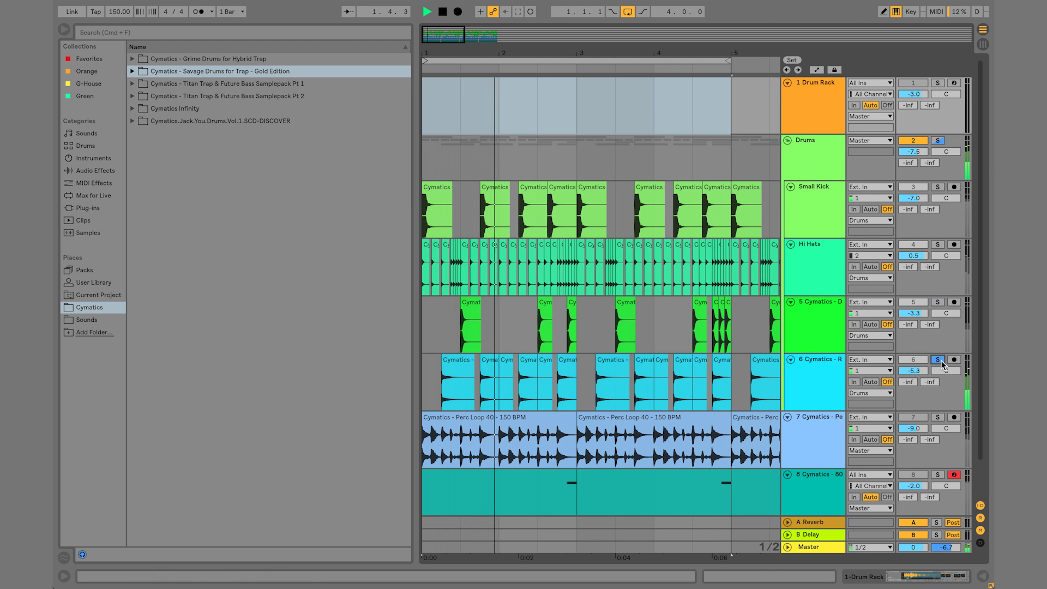
left_click(937, 359)
key("space")
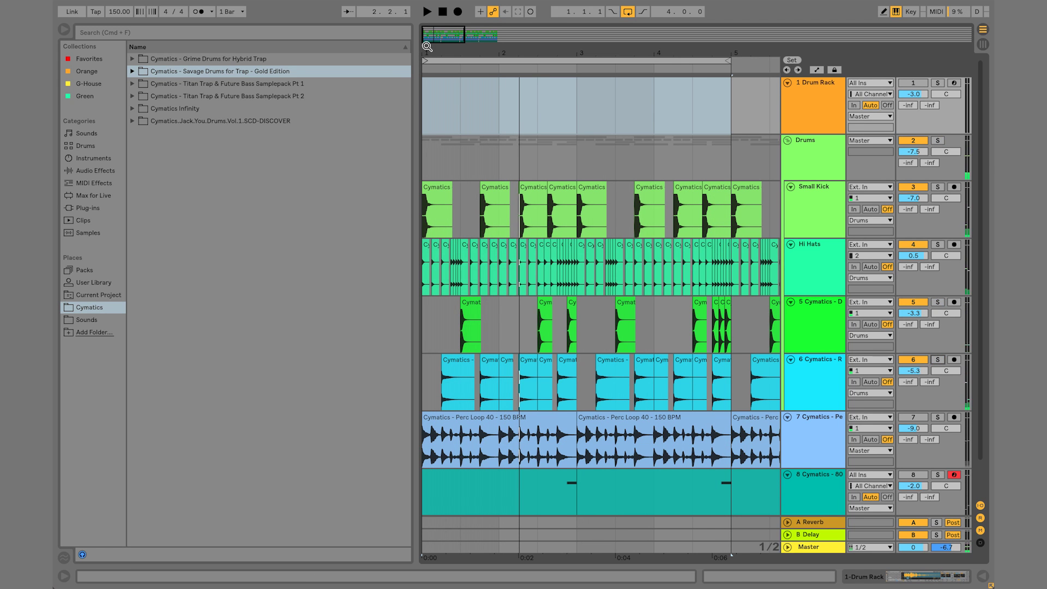
- Examine the kick, hi-hat, snare, ride and percussion loop clips over the first four bars of the arrangement
mouse_move(427, 47)
left_mouse_down()
mouse_move(427, 121)
mouse_move(427, 66)
left_mouse_up()
scroll(520, 199, "down", 2)
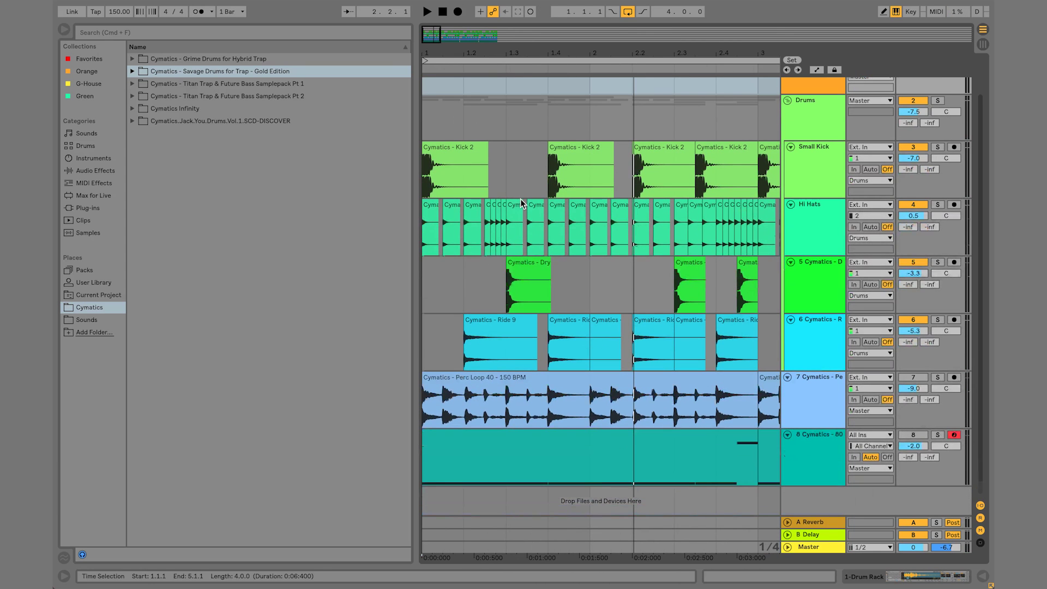
scroll(522, 171, "up", 2)
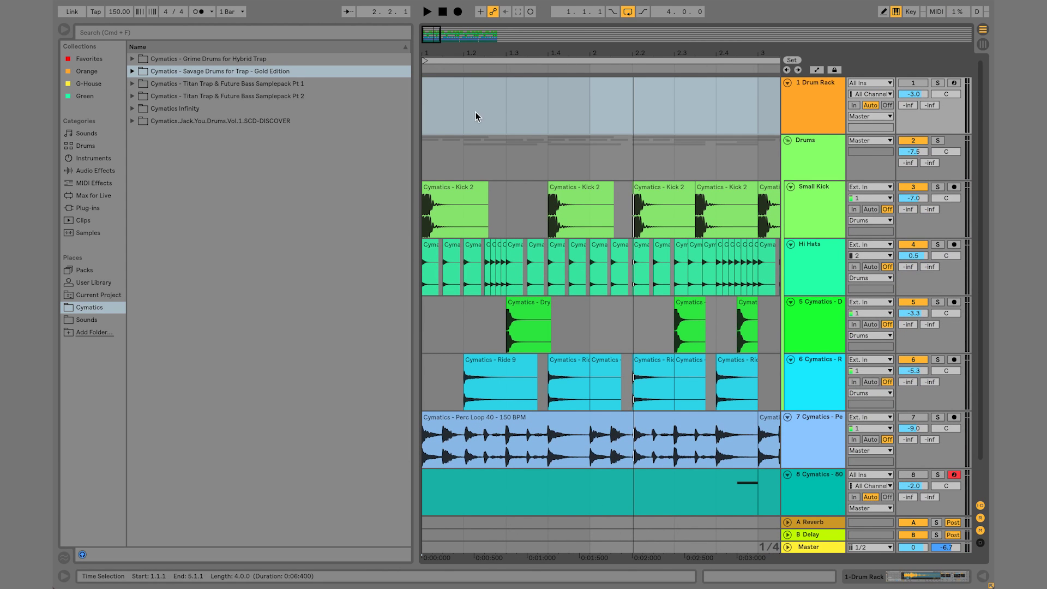
left_click_drag(464, 42, 464, 23)
scroll(515, 237, "down", 2)
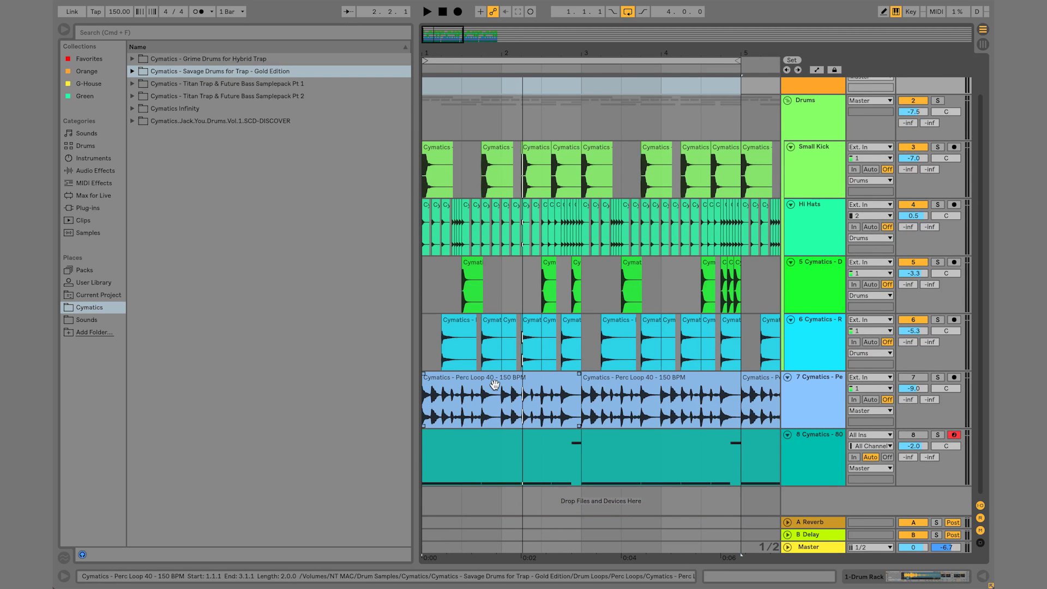
left_click(502, 409)
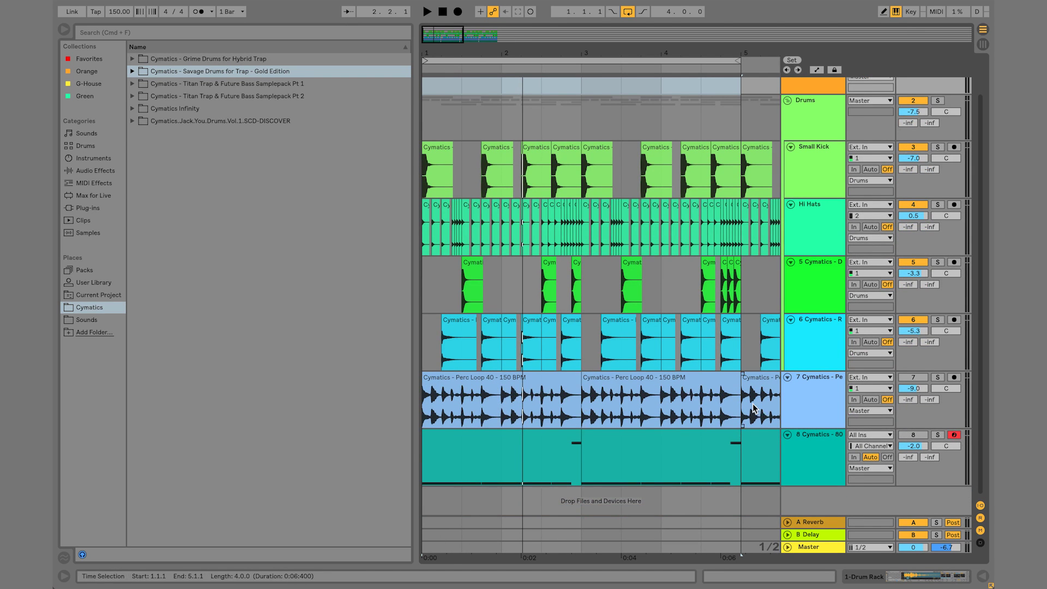
scroll(755, 410, "up", 2)
scroll(838, 425, "down", 2)
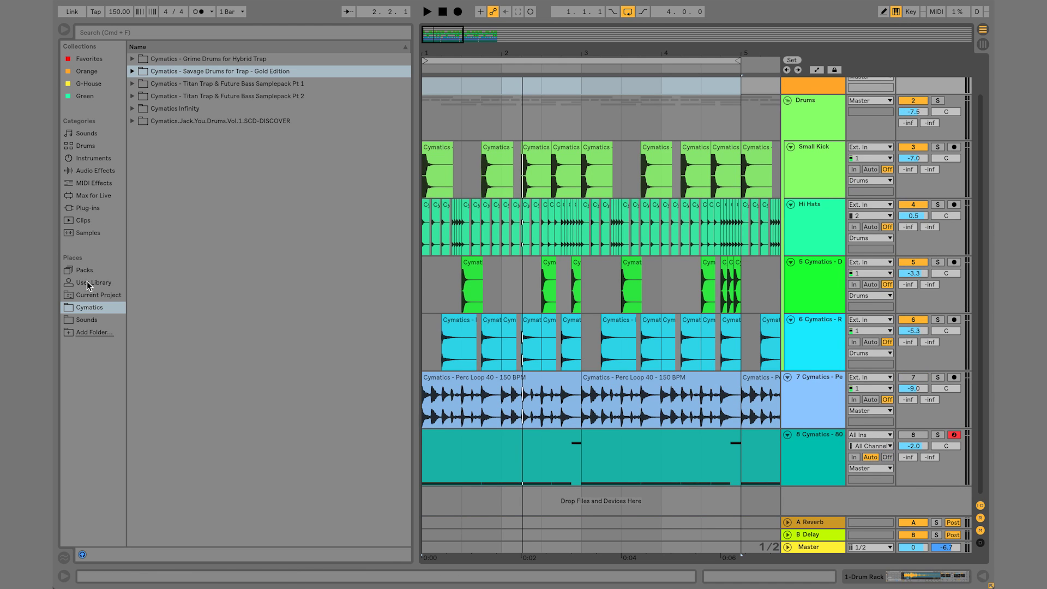
- Unfold the Cymatics - Savage Drums for Trap - Gold Edition folder and fold its Drum One Shots subfolder
left_click(131, 71)
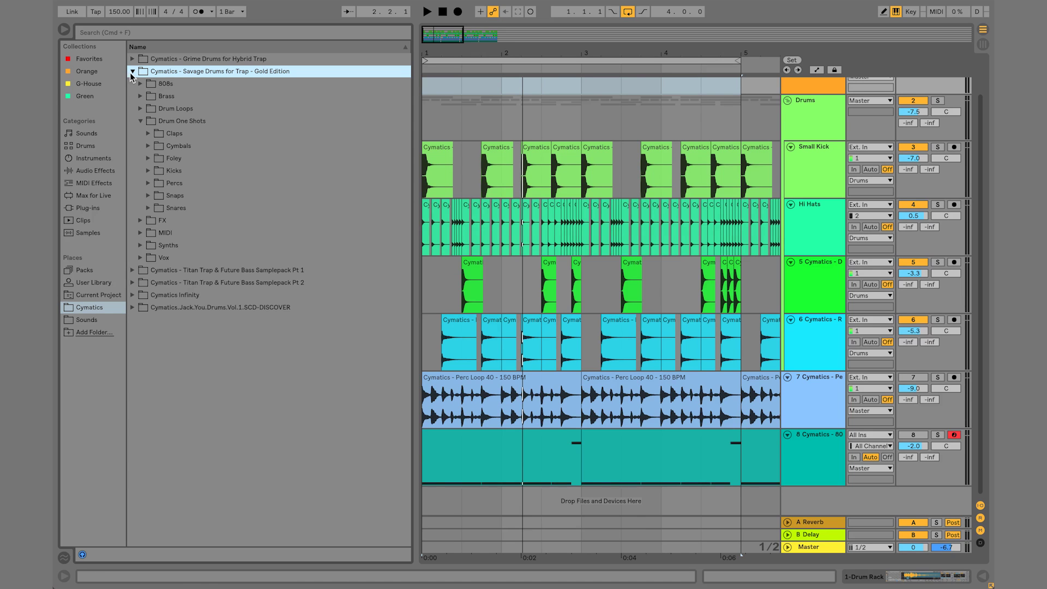
left_click(139, 122)
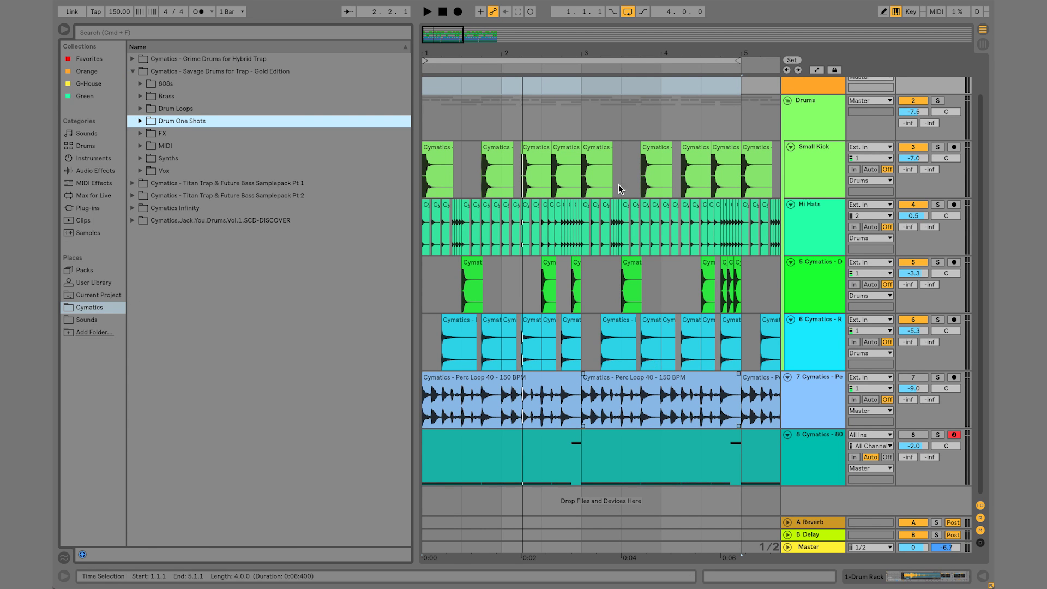
- Audition the Perc Loop 40 track soloed, then stop playback and clear its solo
left_click_drag(584, 52, 571, 33)
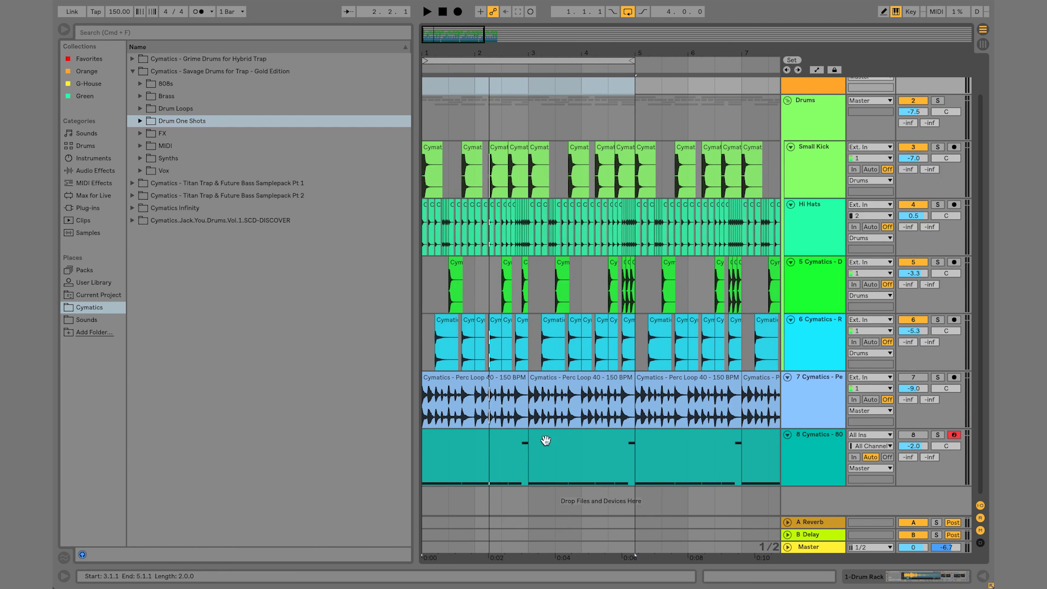
scroll(512, 420, "up", 2)
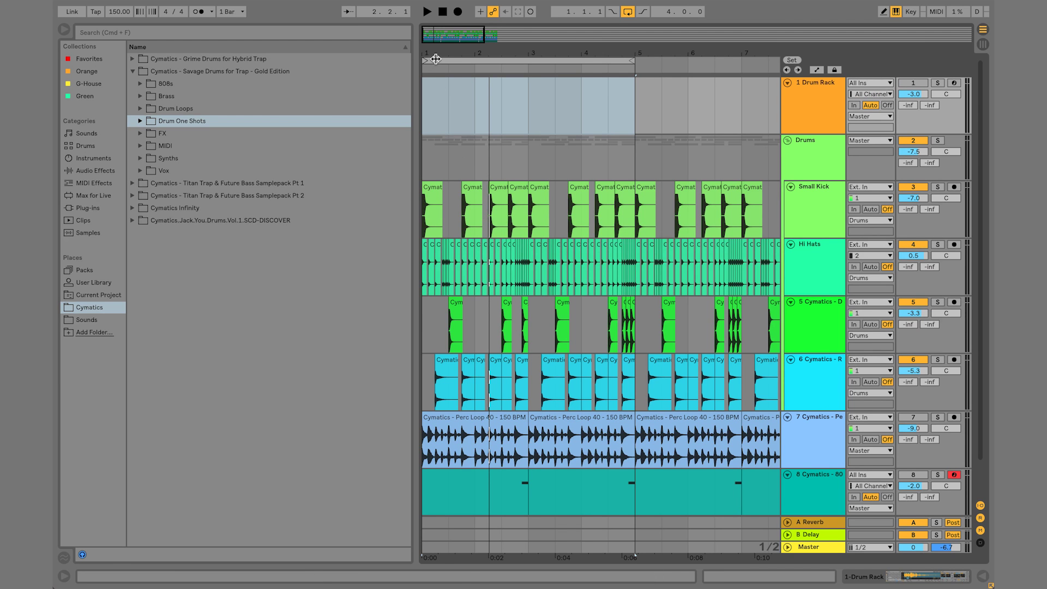
mouse_move(429, 57)
left_mouse_down()
mouse_move(429, 101)
mouse_move(429, 71)
left_mouse_up()
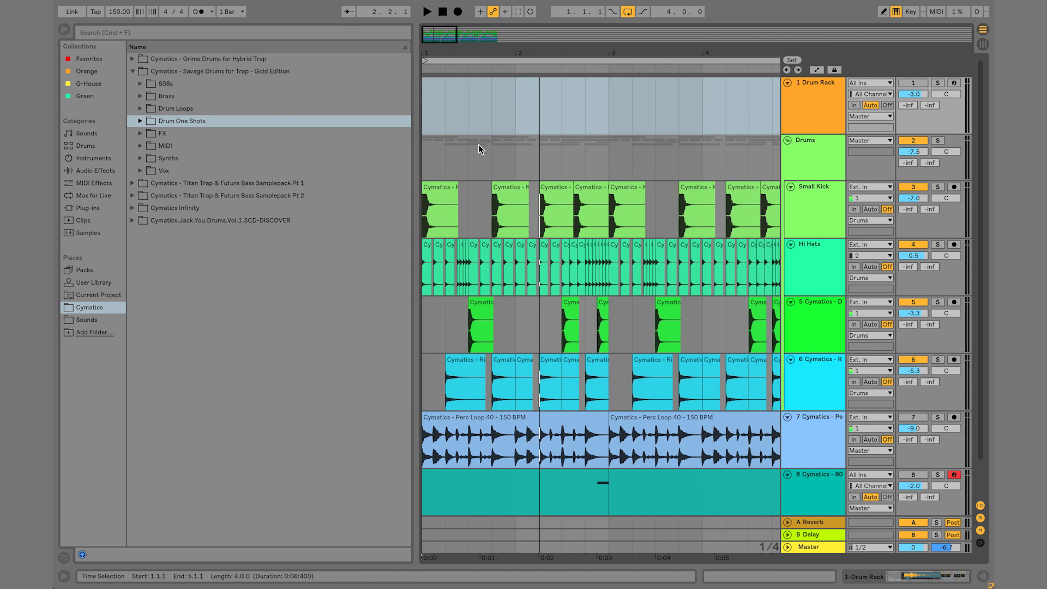
scroll(518, 239, "down", 2)
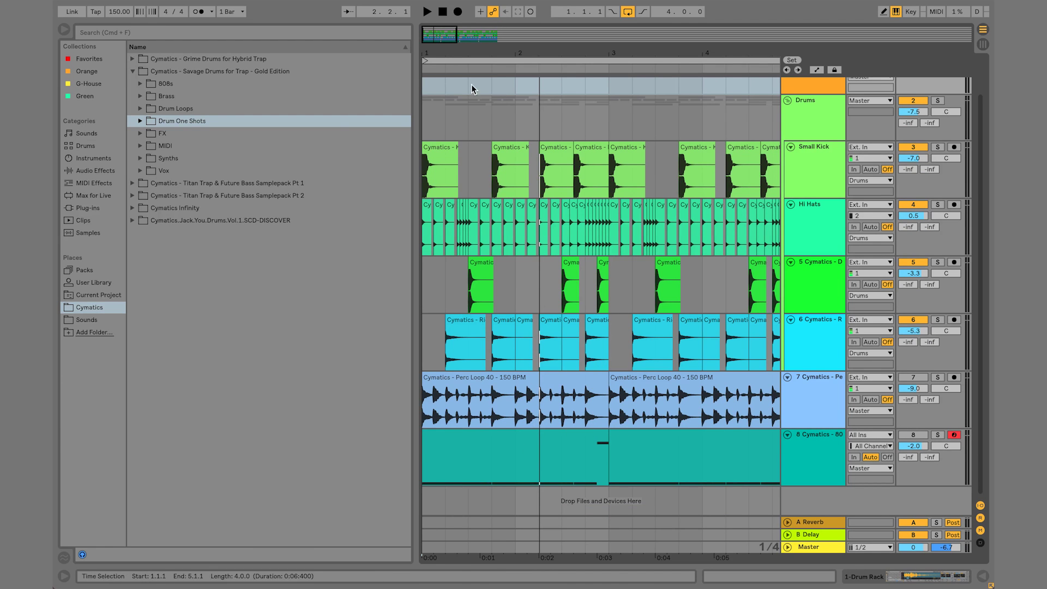
left_click_drag(428, 48, 428, 57)
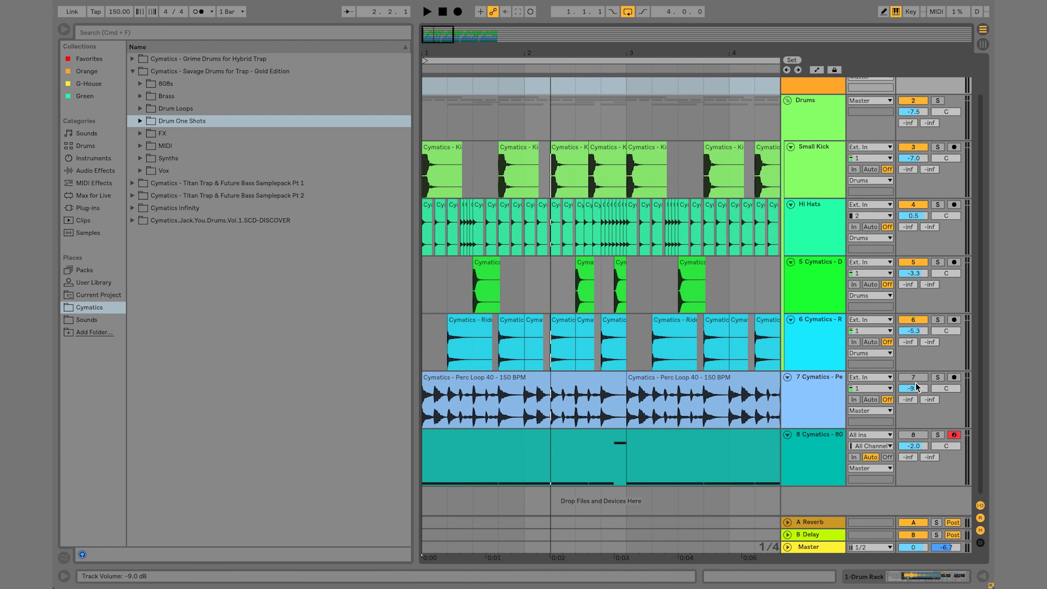
left_click(937, 377)
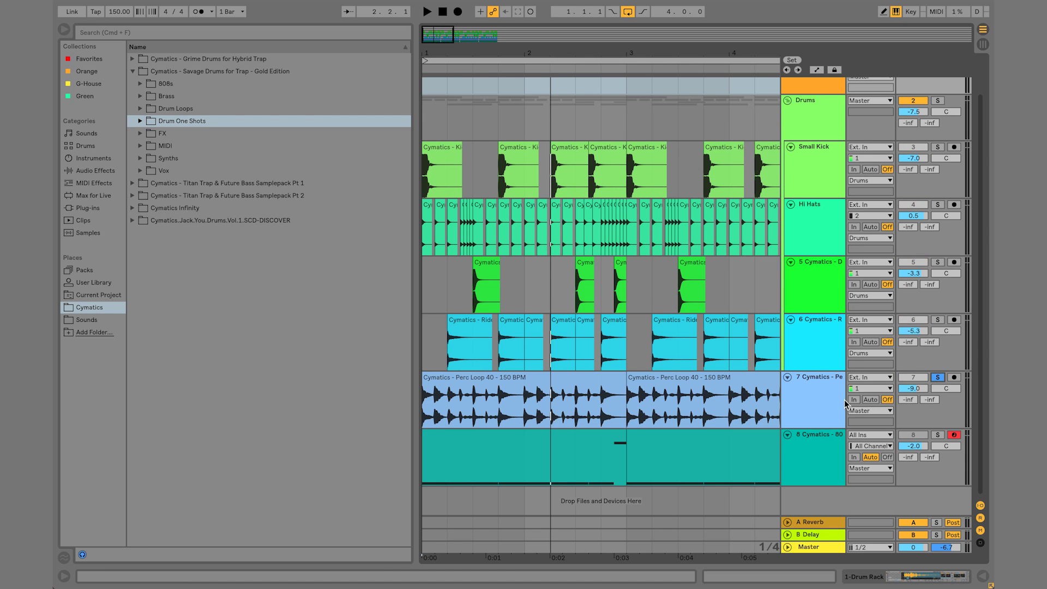
key("space")
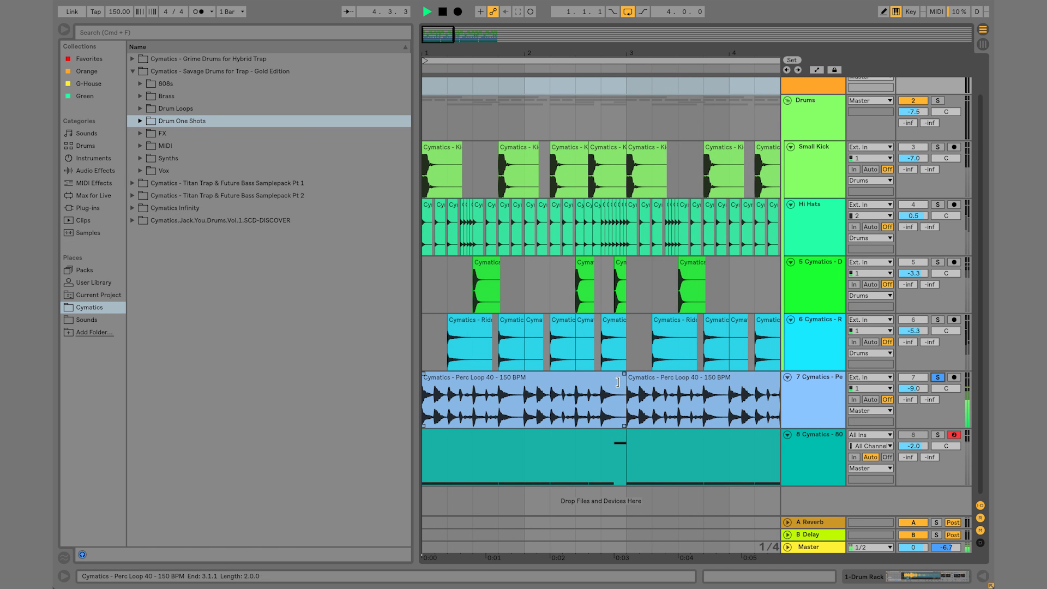
key("space")
left_click(937, 377)
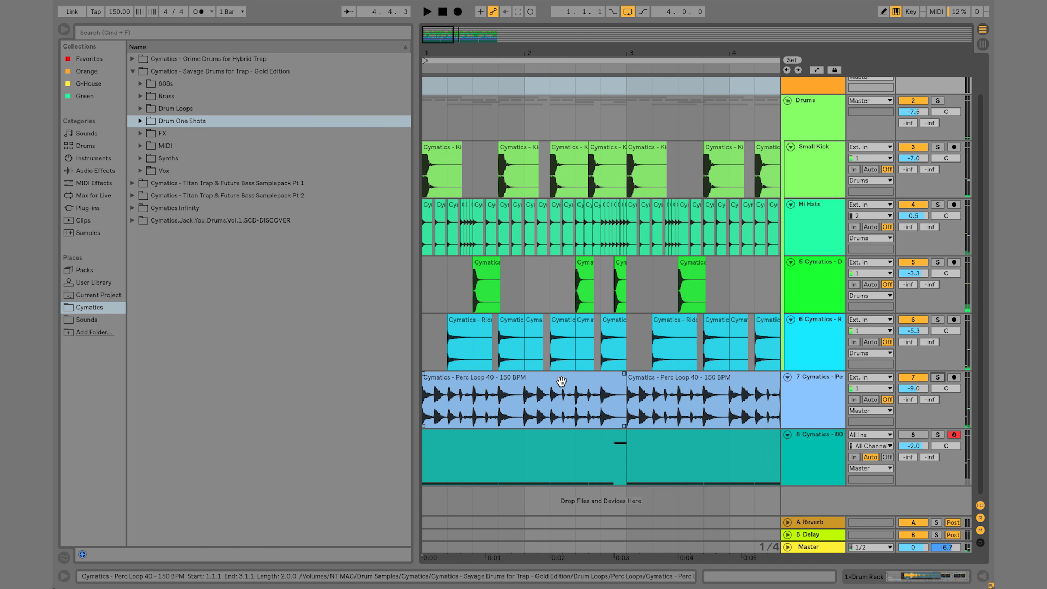
- Play the looped four-bar drum arrangement with all tracks sounding together, then stop playback
left_click_drag(585, 51, 585, 28)
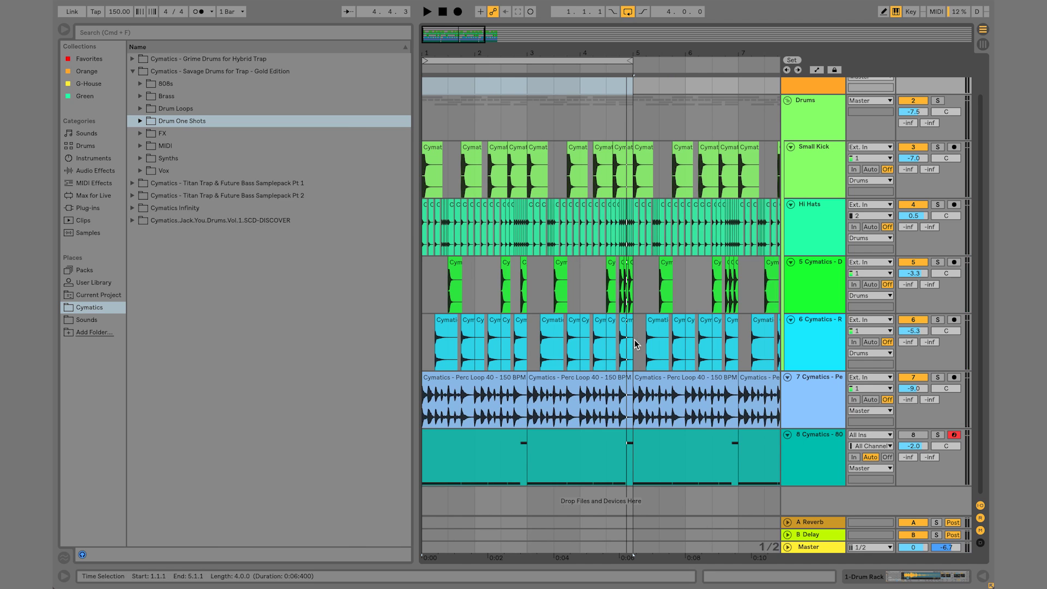
key("space")
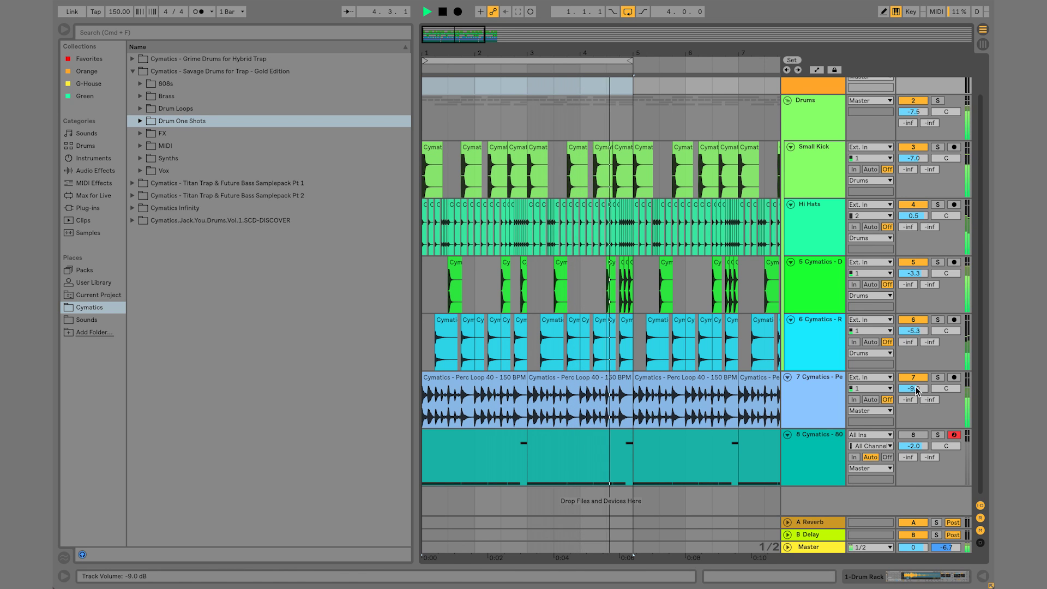
key("space")
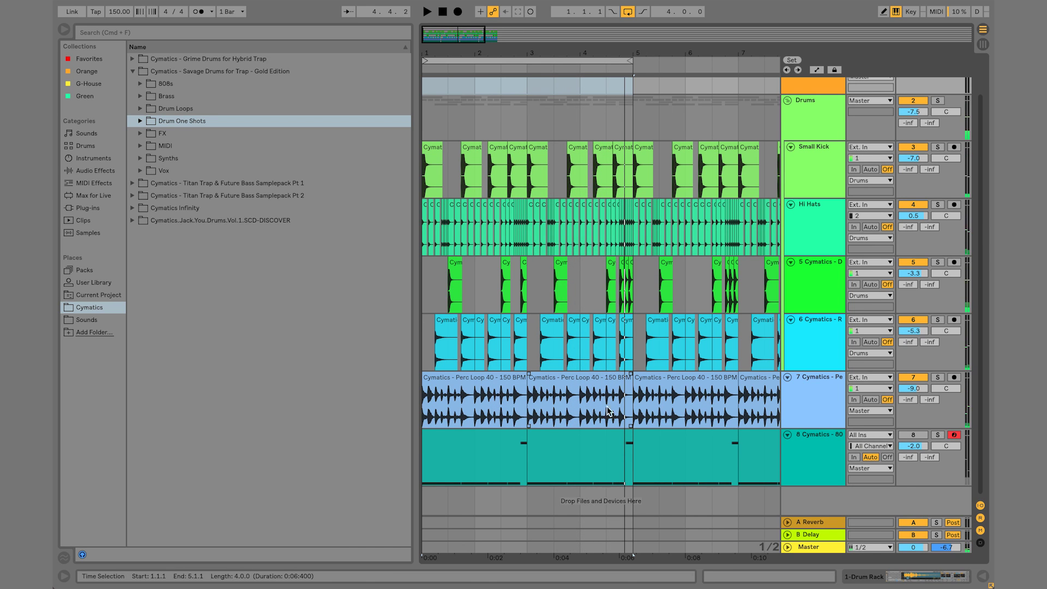
- Insert a new audio track below the Drum Rack track and set the insert marker at bar 1 on it
scroll(585, 232, "up", 2)
scroll(551, 349, "down", 2)
left_click_drag(480, 53, 480, 109)
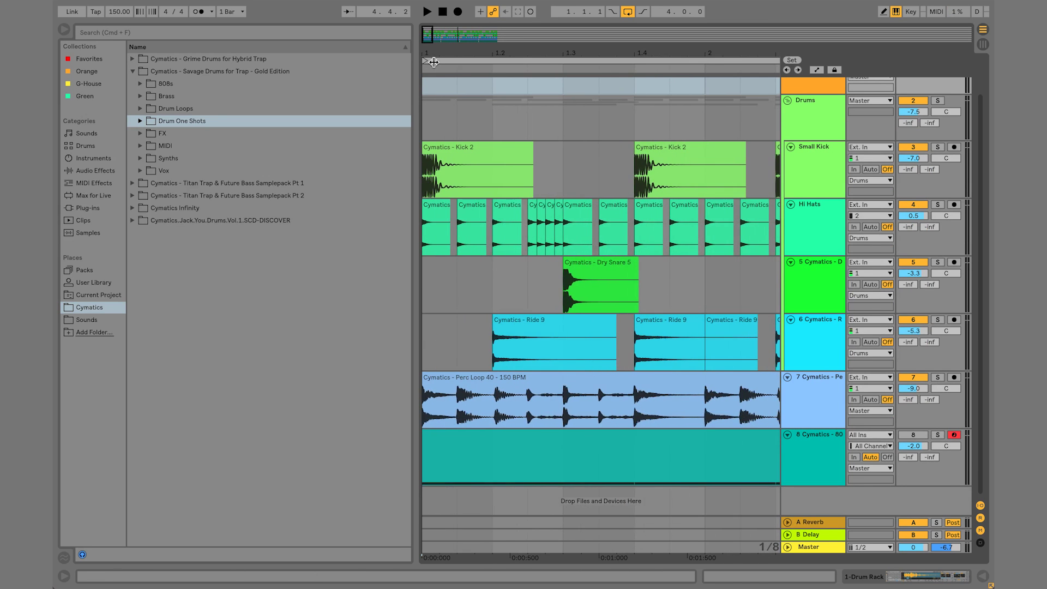
scroll(513, 205, "up", 2)
scroll(513, 205, "down", 2)
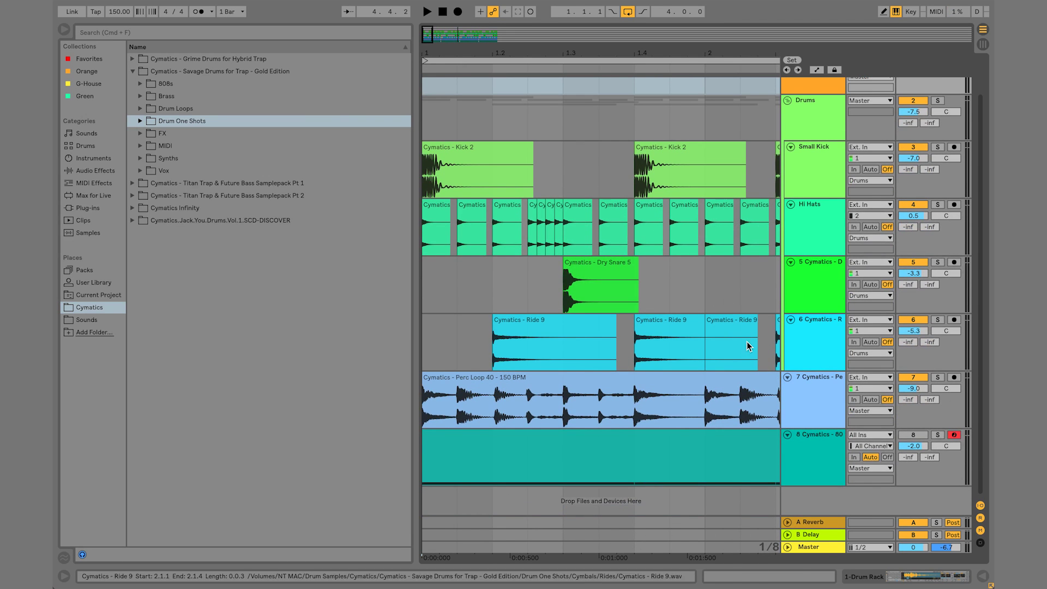
key("super+t")
scroll(799, 126, "up", 1)
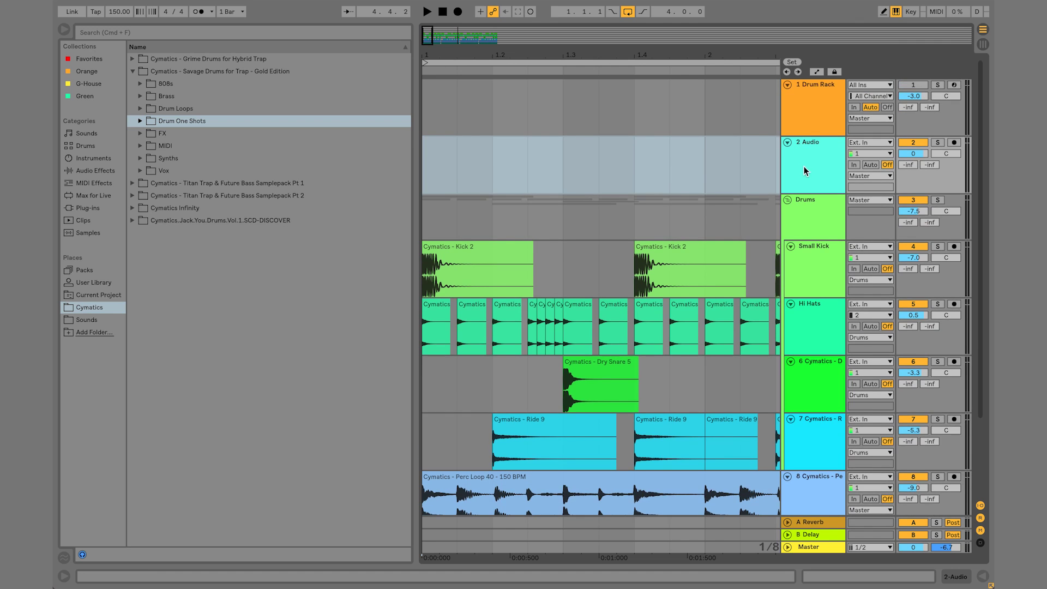
left_click(805, 146)
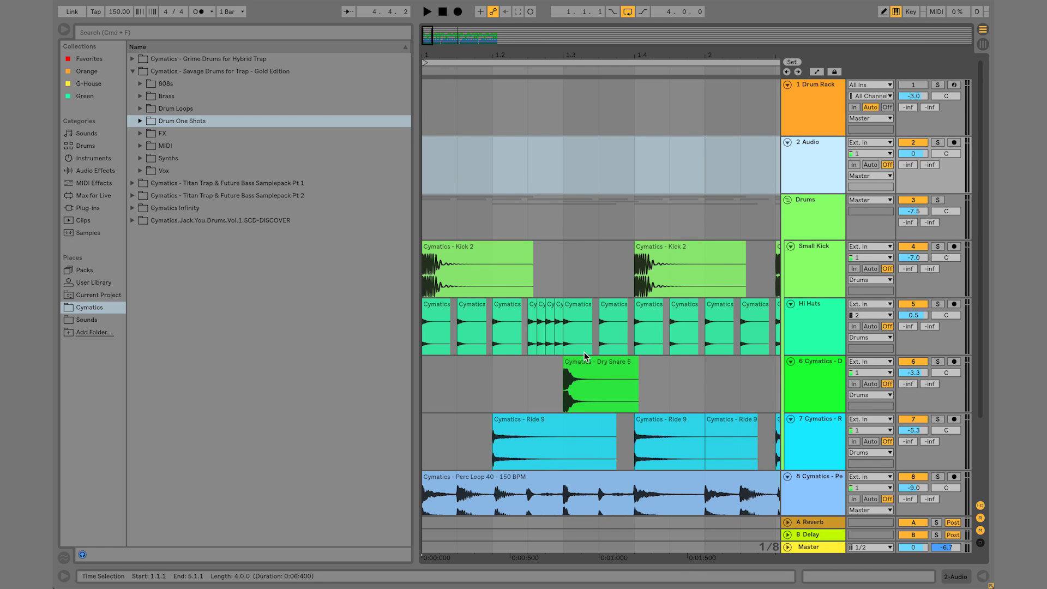
scroll(632, 309, "down", 3)
scroll(682, 273, "up", 3)
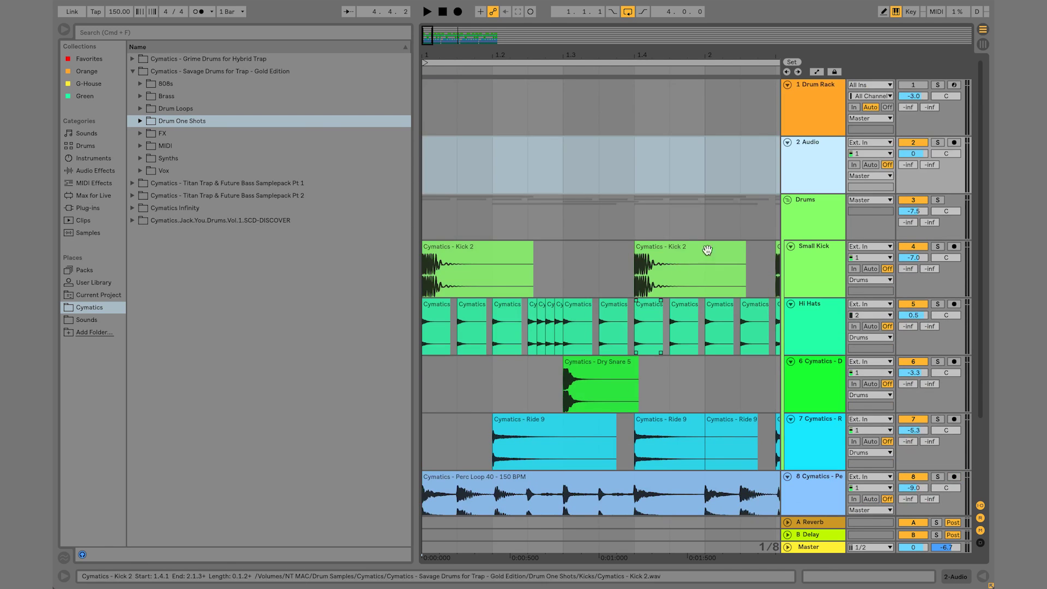
left_click(527, 165)
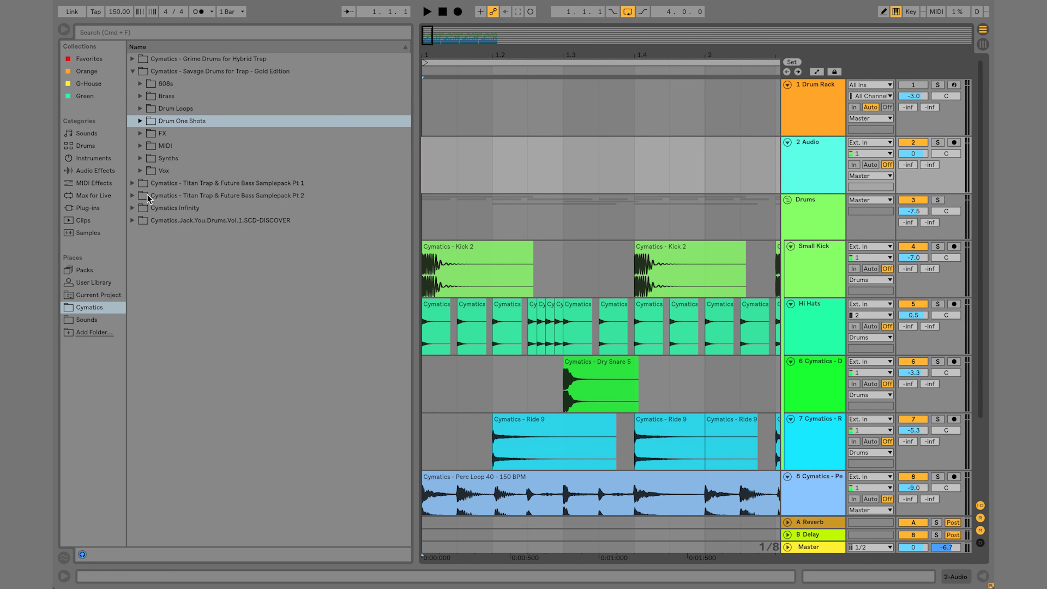
- Preview the High Perc 2 to High Perc 9 samples from the Drum One Shots percussion folder, then fold the Percs folder
left_click(140, 121)
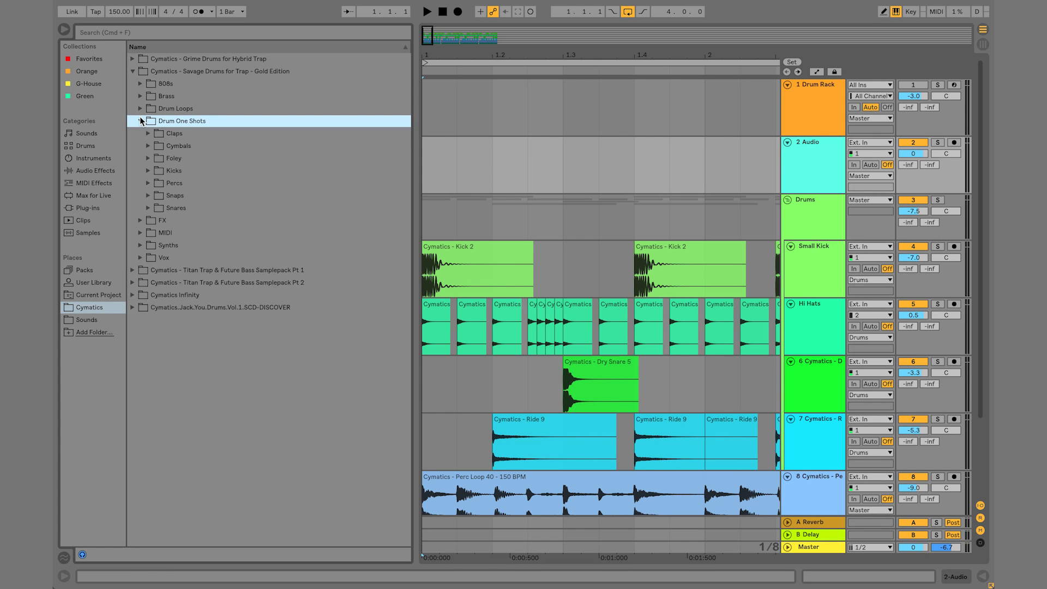
left_click(147, 182)
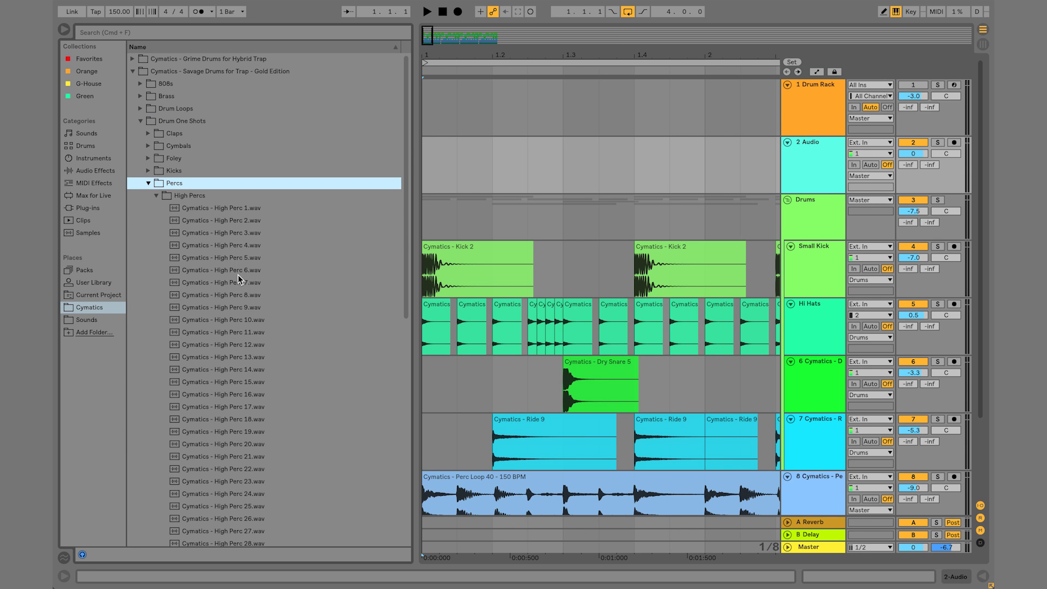
left_click(184, 226)
left_click(188, 235)
left_click(192, 248)
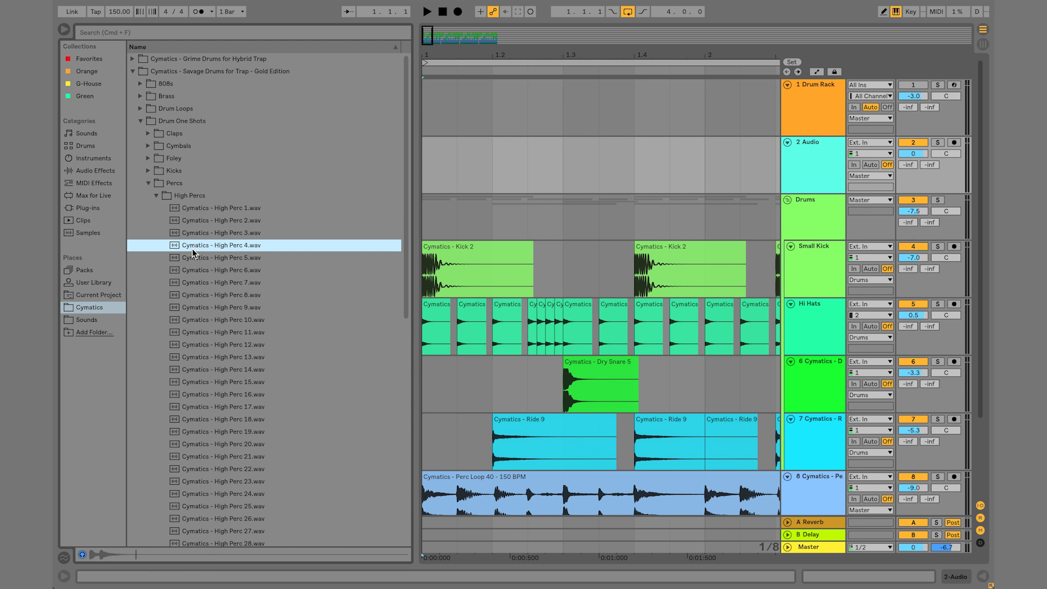
left_click(194, 260)
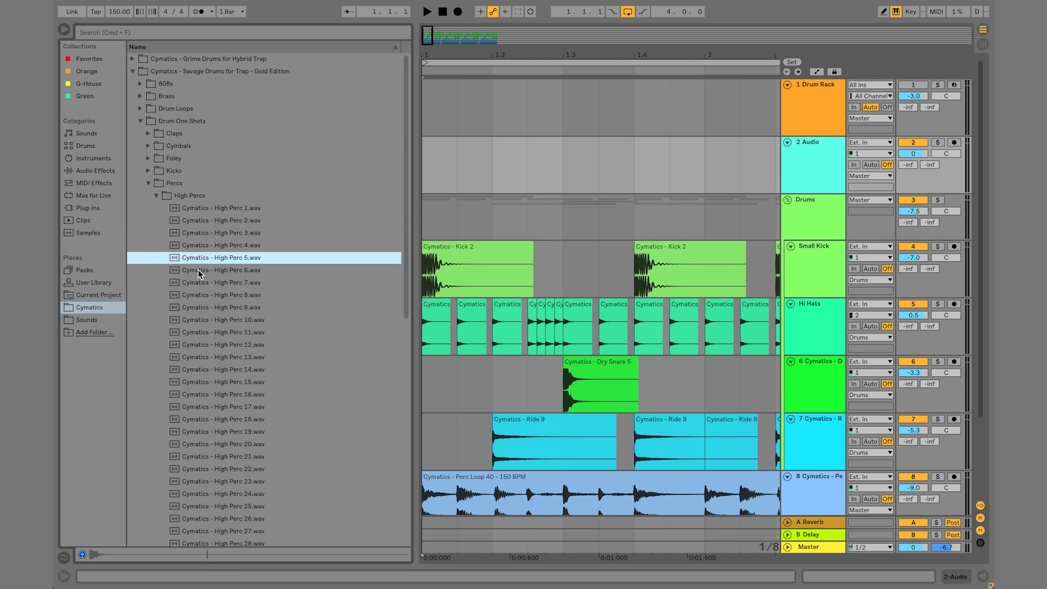
left_click(199, 270)
left_click(199, 280)
left_click(199, 292)
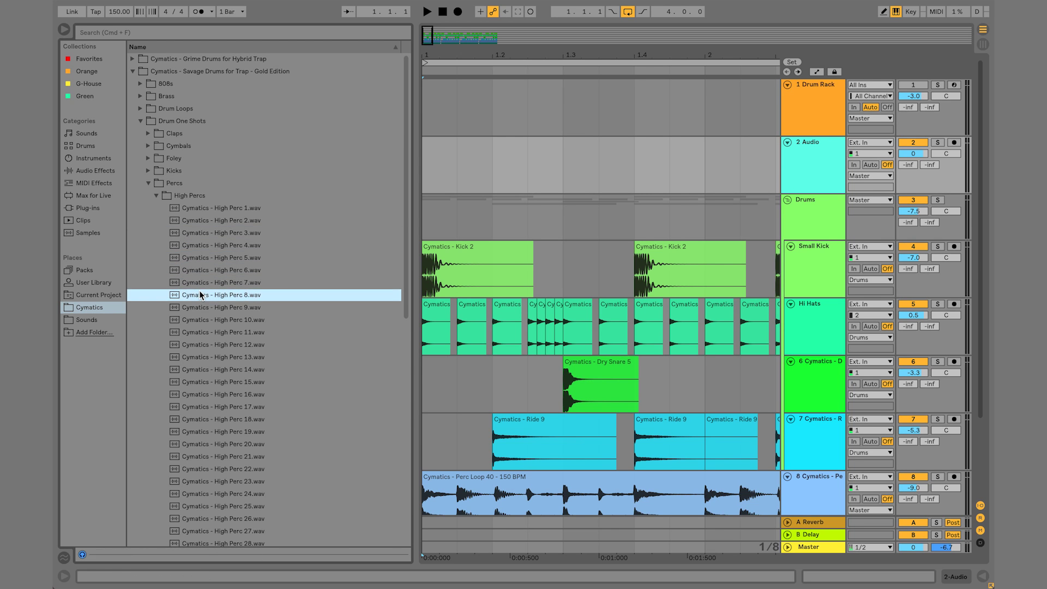
left_click(200, 306)
left_click(147, 184)
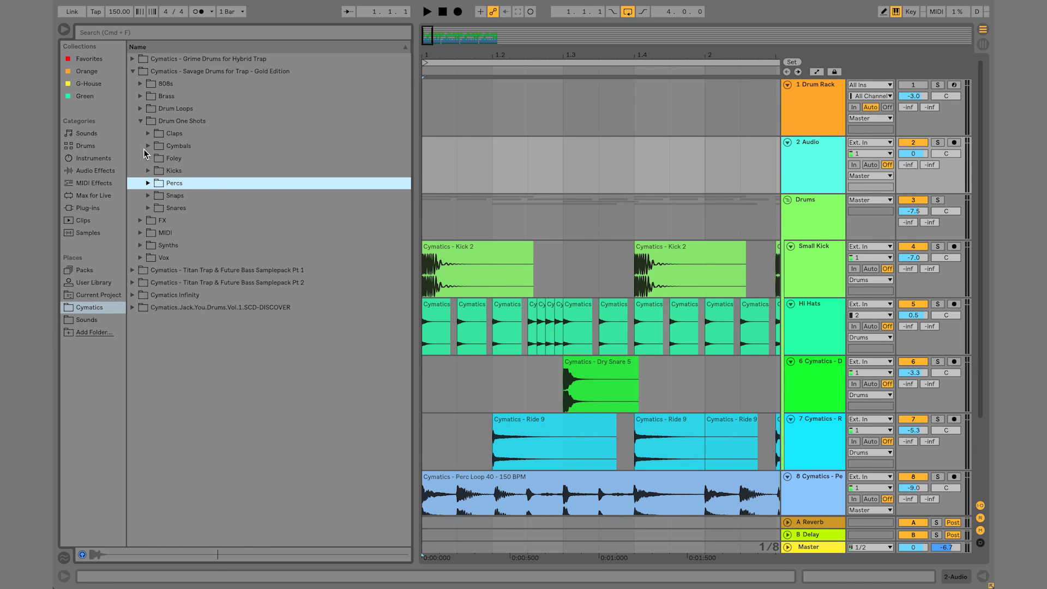
- Fold the Drum One Shots folder and unfold the Vocals - Chants folder inside Vox
left_click(140, 125)
left_click(140, 125)
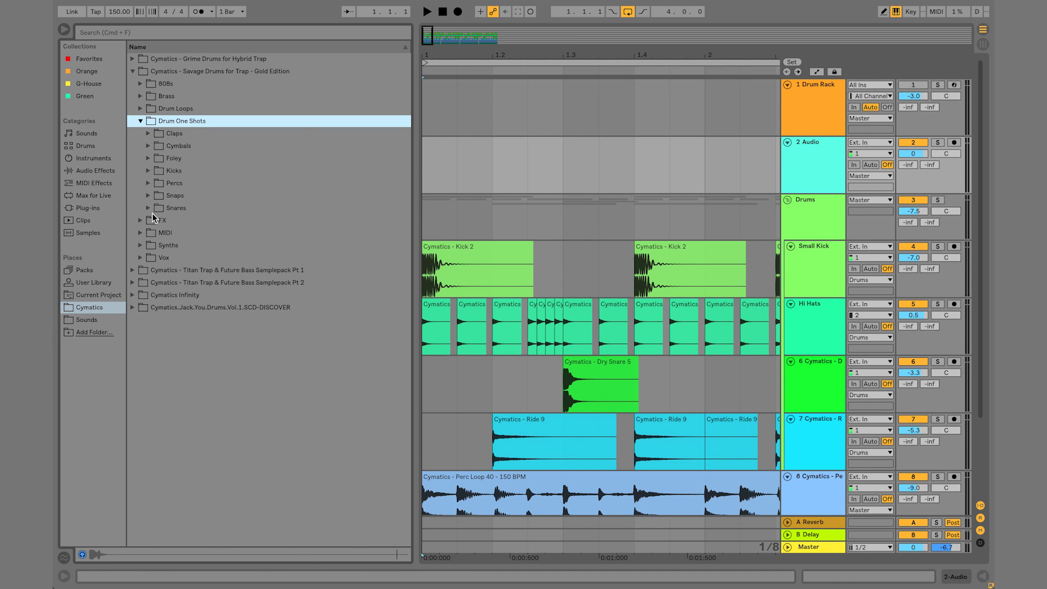
left_click(140, 256)
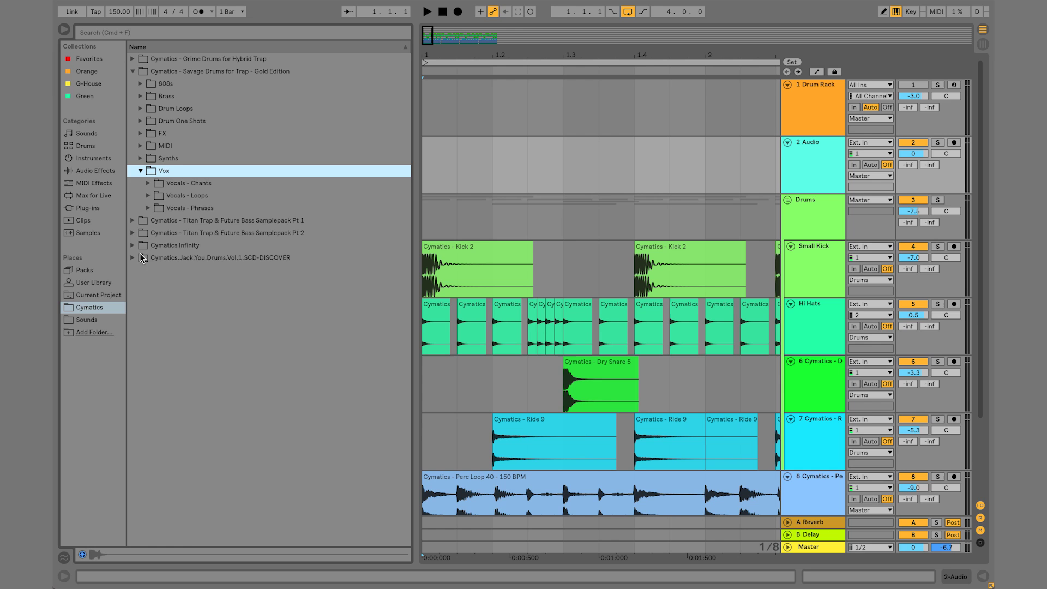
left_click(148, 183)
- Preview the samples in the Vocals - Chants folder one after another, from Vocal Chant 1 through Vocal Chant 35
left_click(152, 196)
key("Down")
key("Down")
key("Down")
key("Down")
key("Down")
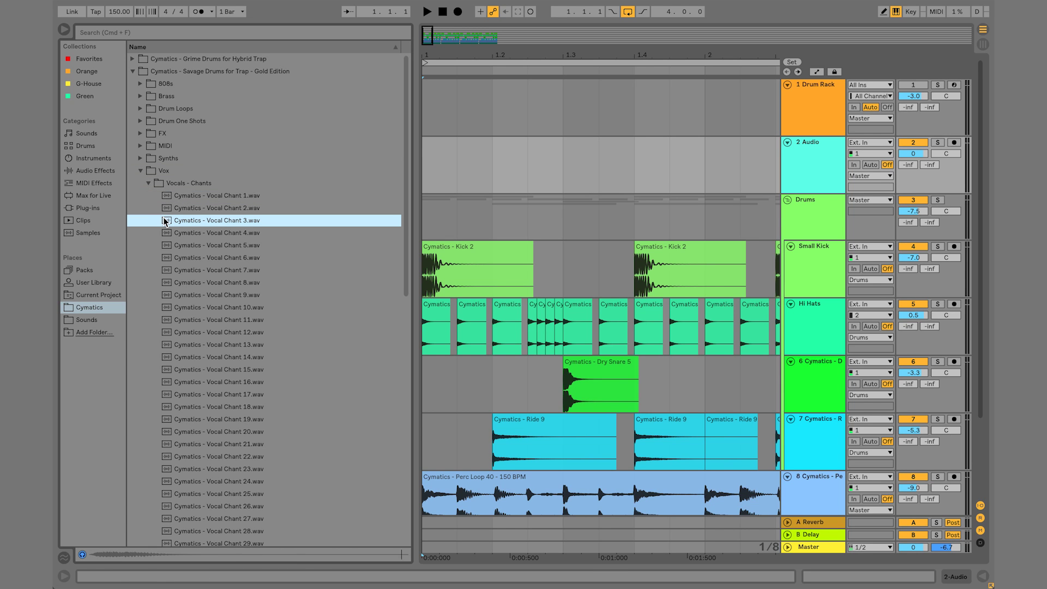
key("Down")
key("Down")
key("Down")
key("Down")
key("Down")
key("Down")
key("Down")
key("Down")
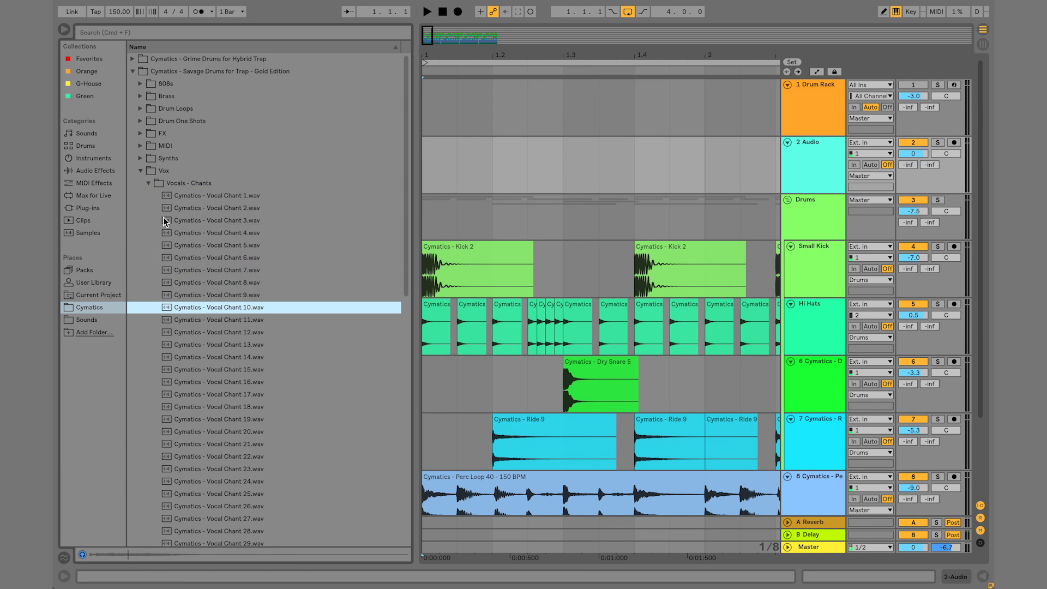
key("Down")
key("Down")
key("Down")
key("Down")
key("Down")
key("Down")
key("Down")
key("Down")
key("Down")
key("Down")
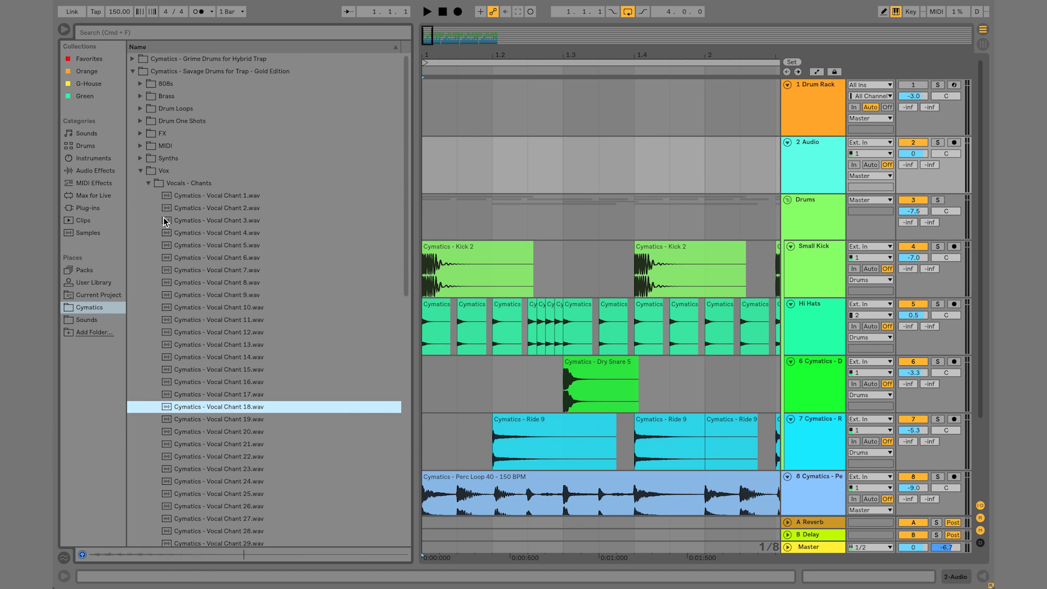
key("Down")
key("Down")
key("Down")
key("Down")
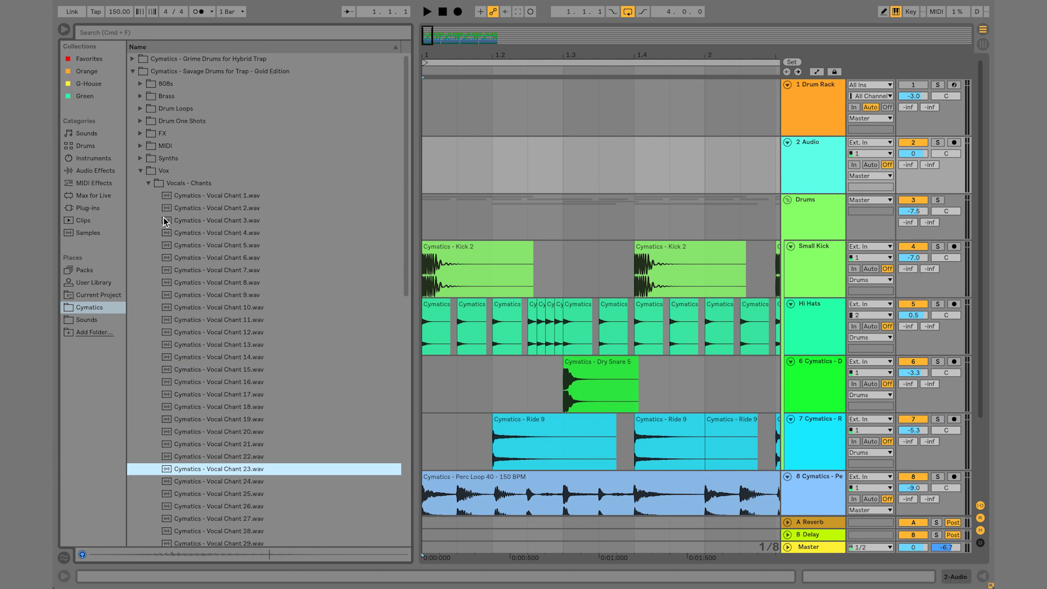
key("Down")
key("Down")
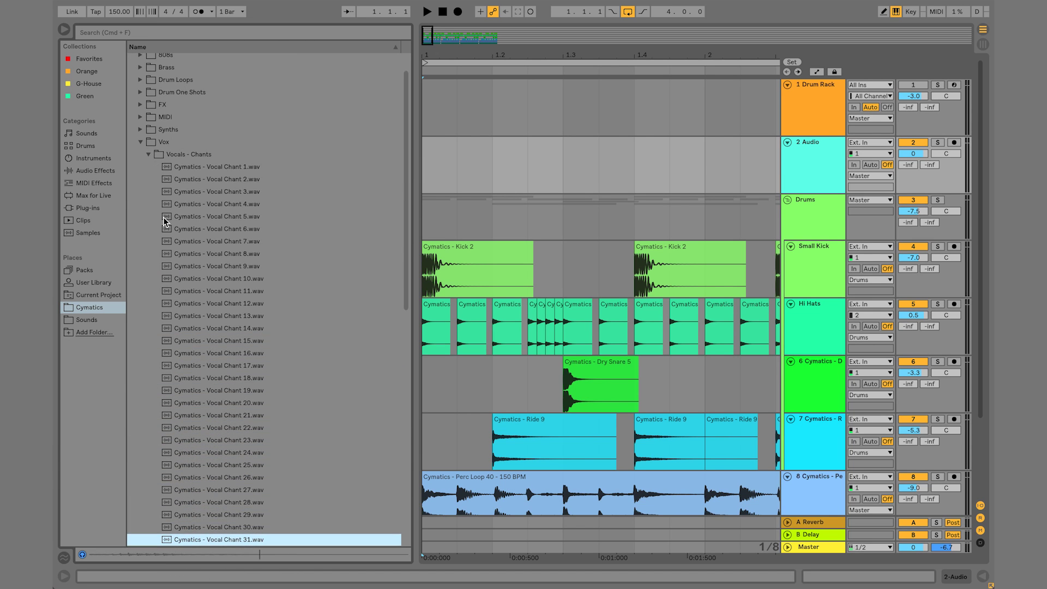
key("Down")
key("Down")
key("Down")
key("Down")
key("Down")
key("Down")
key("Down")
key("Down")
key("Down")
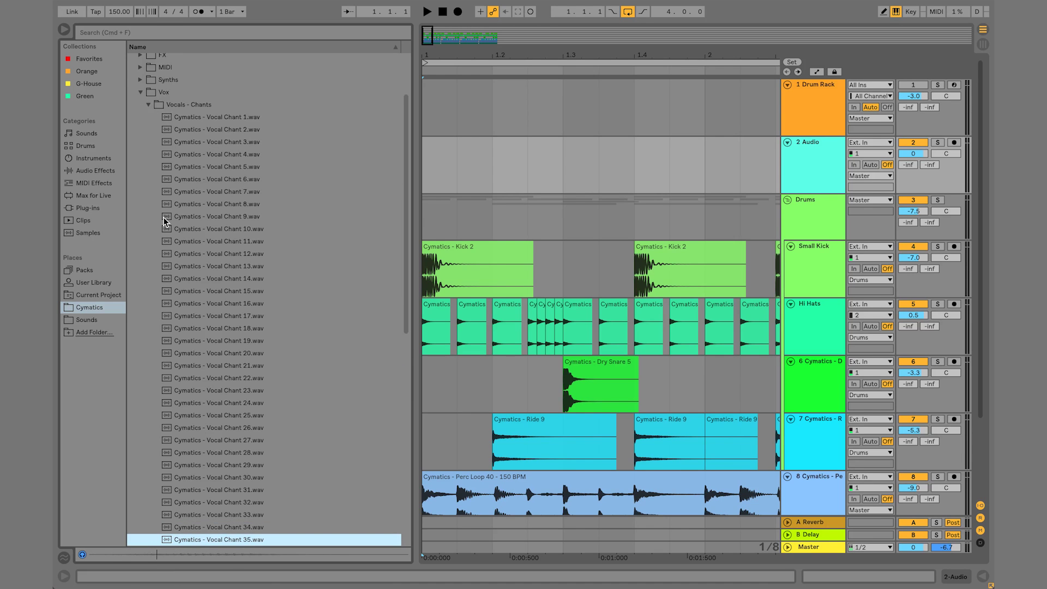
- Go back up through the Vocals - Chants samples to Vocal Chant 29, previewing them again
key("Up")
key("Up")
key("Up")
key("Up")
key("Up")
key("Up")
key("Up")
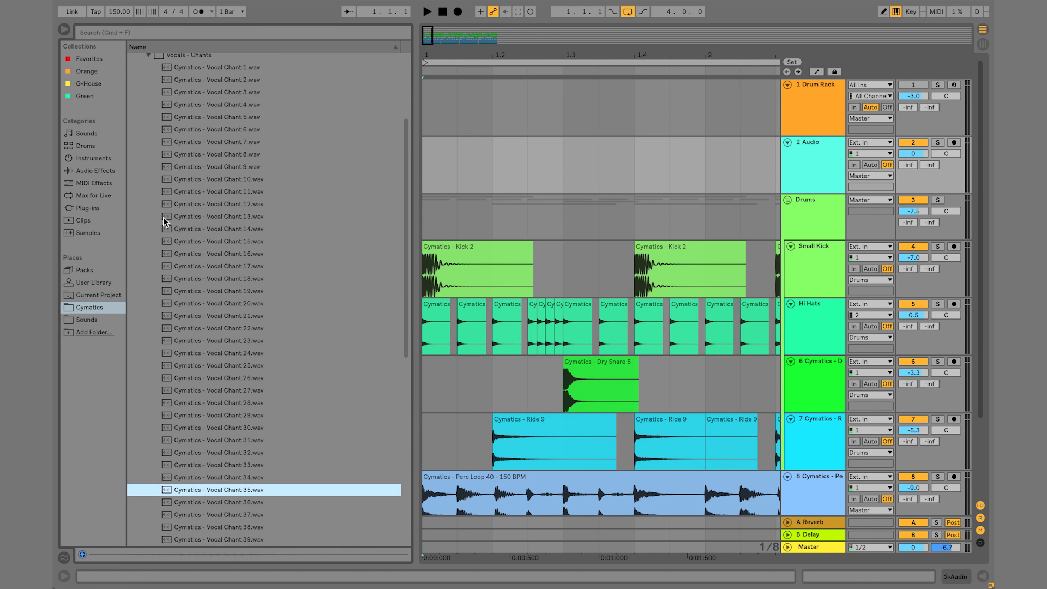
key("Down")
key("Down")
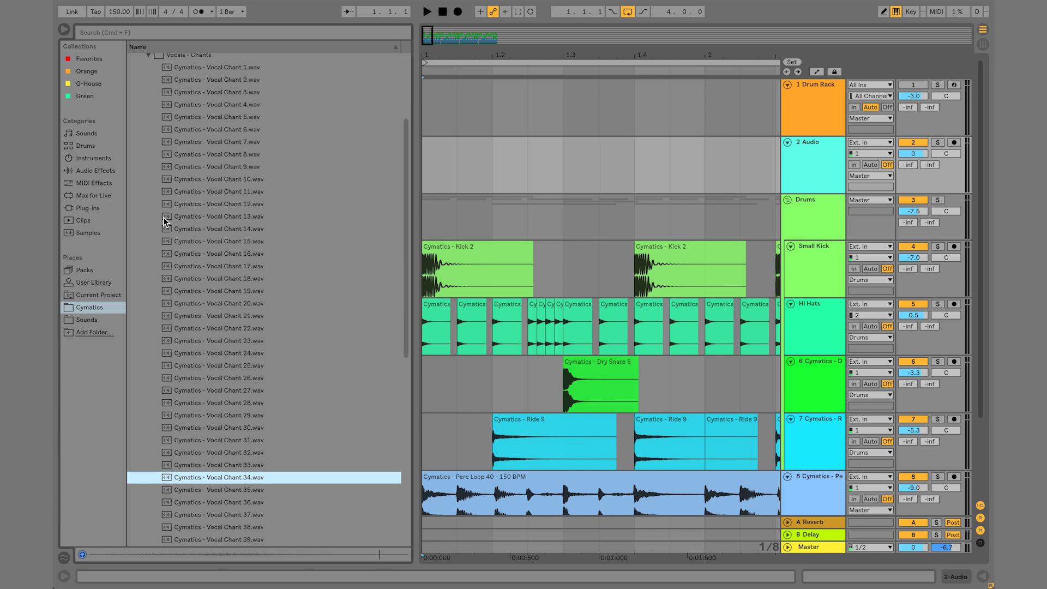
key("Up")
key("Up")
key("Up")
key("Up")
key("Up")
key("Up")
key("Down")
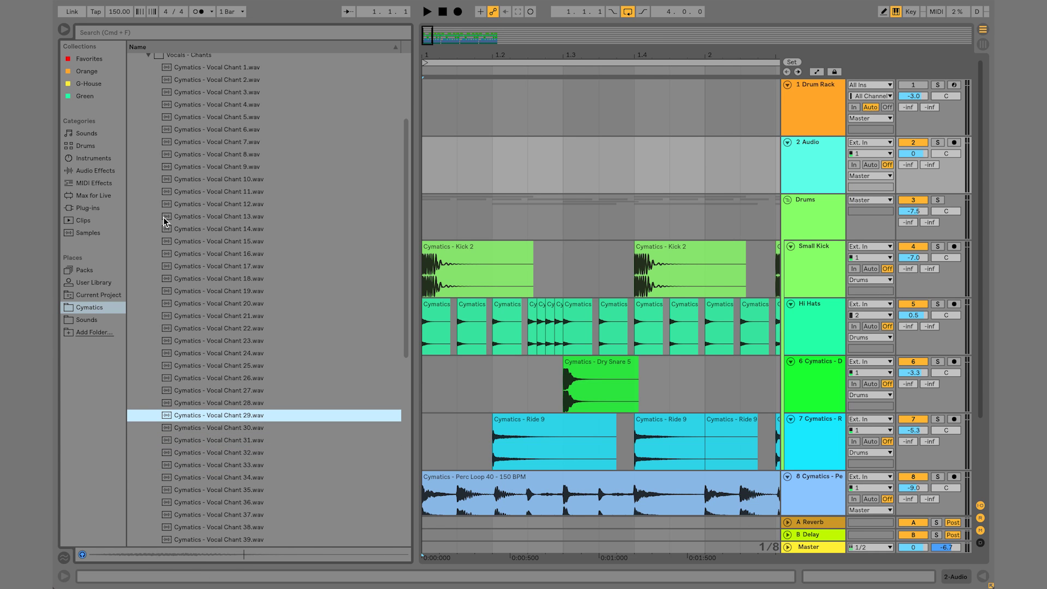
- Place the Vocal Chant 29 sample on the empty audio track at beat 1.2 and play it with the beat
left_click_drag(223, 418, 493, 159)
left_click_drag(472, 55, 470, 50)
left_click(422, 159)
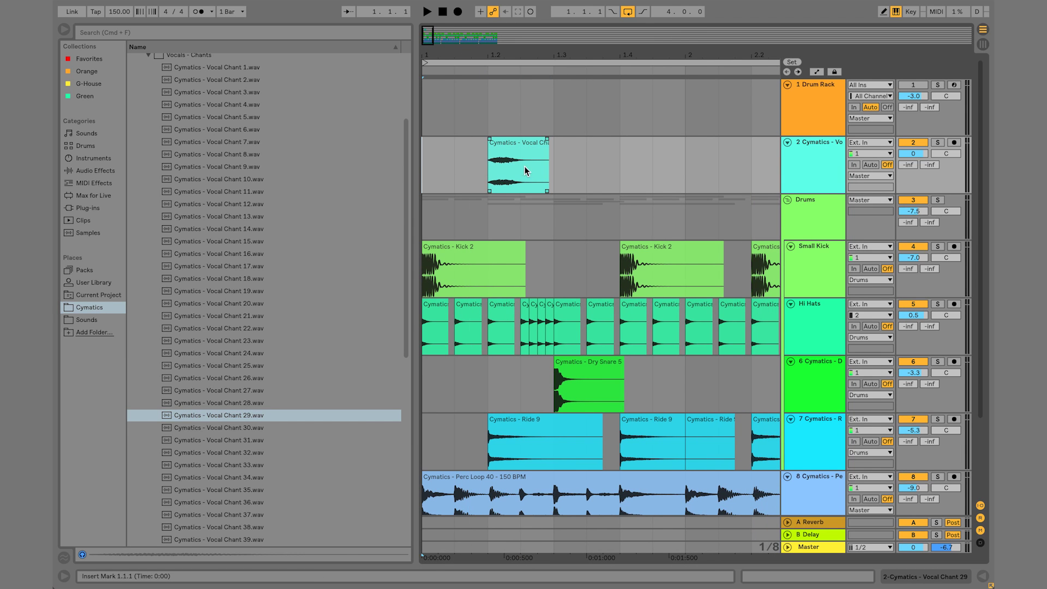
key("space")
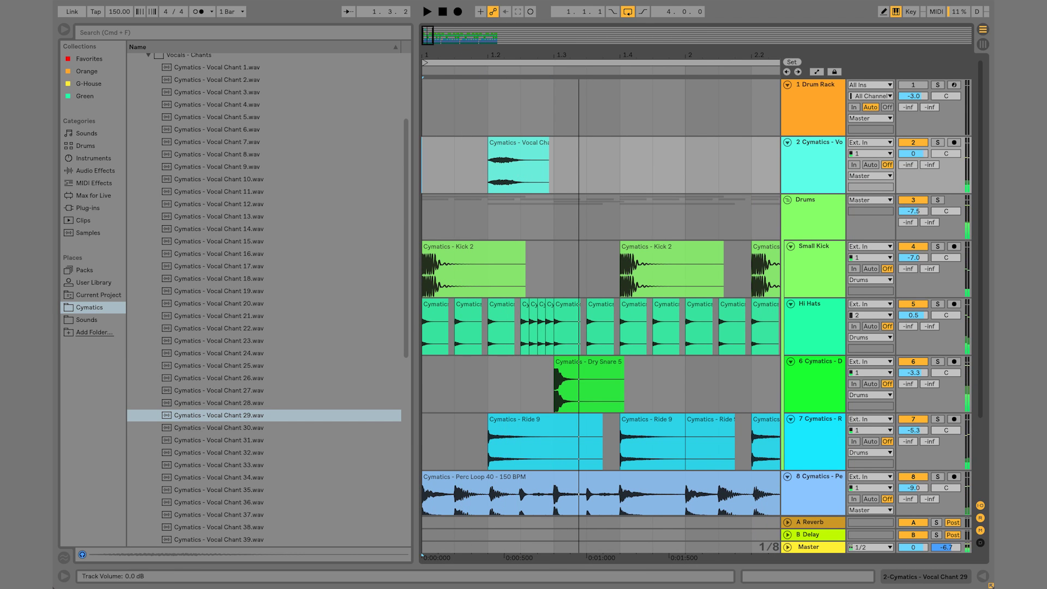
- Lower the vocal chant track's volume to -3.2 dB and rename the track Chant
left_click_drag(913, 154, 913, 160)
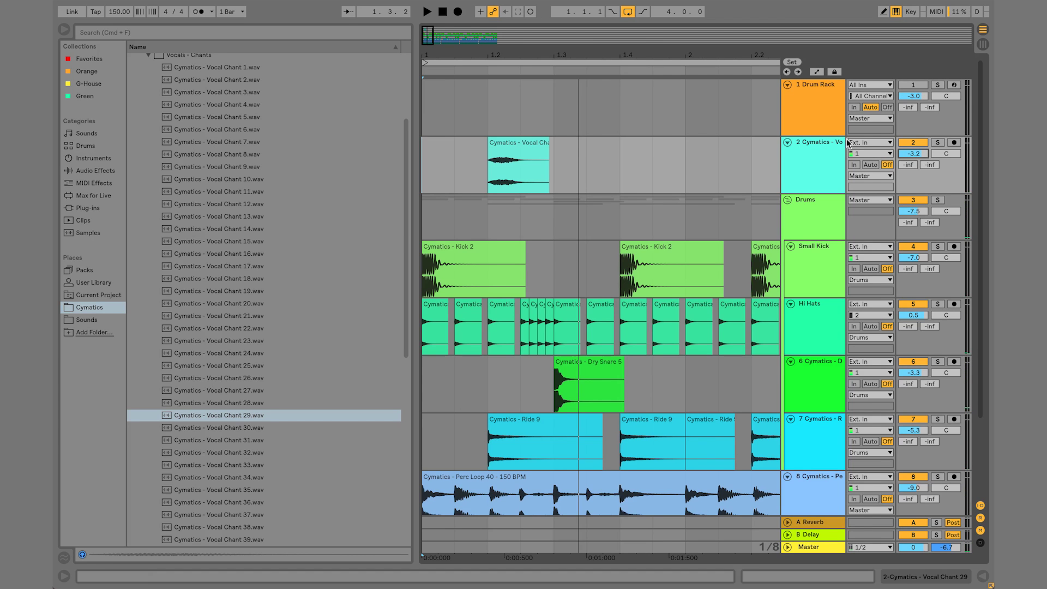
left_click(817, 145)
double_click(818, 145)
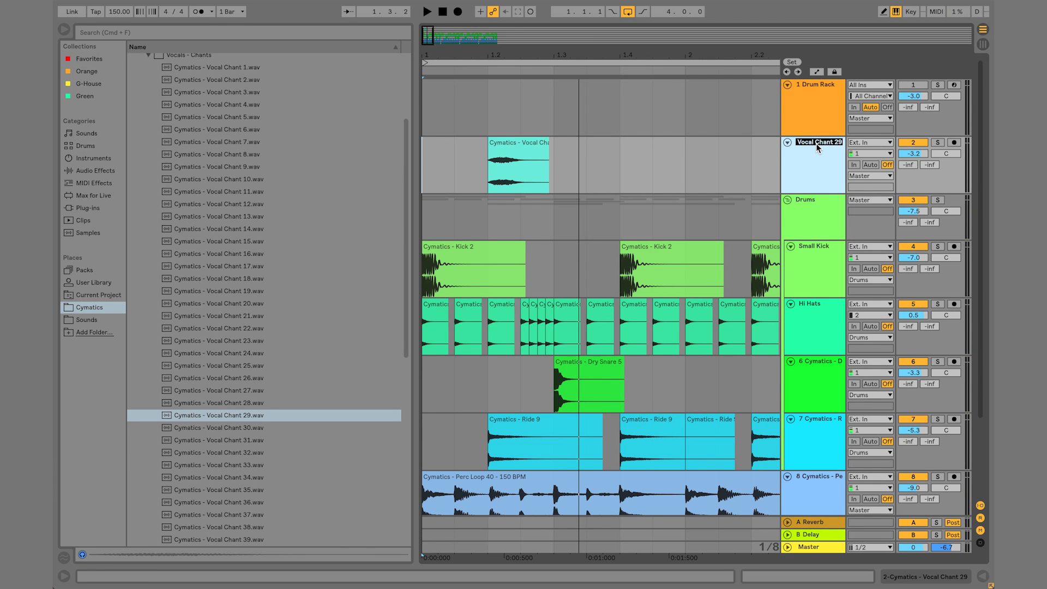
type("Chant")
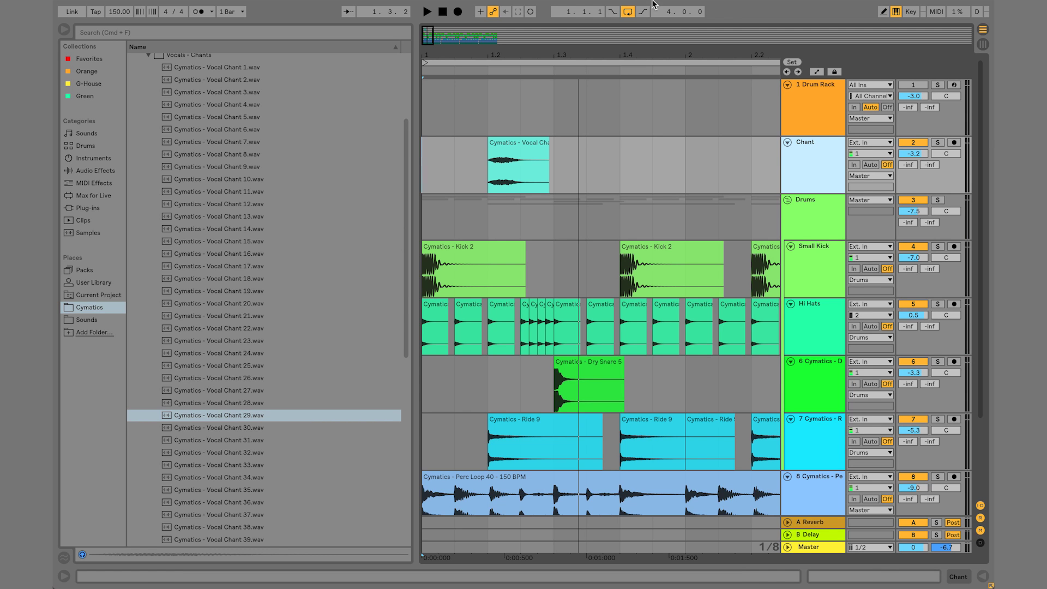
- Look over the arrangement's tracks and the timing of the chant clip against the drum and percussion clips
left_click(983, 44)
left_click(982, 29)
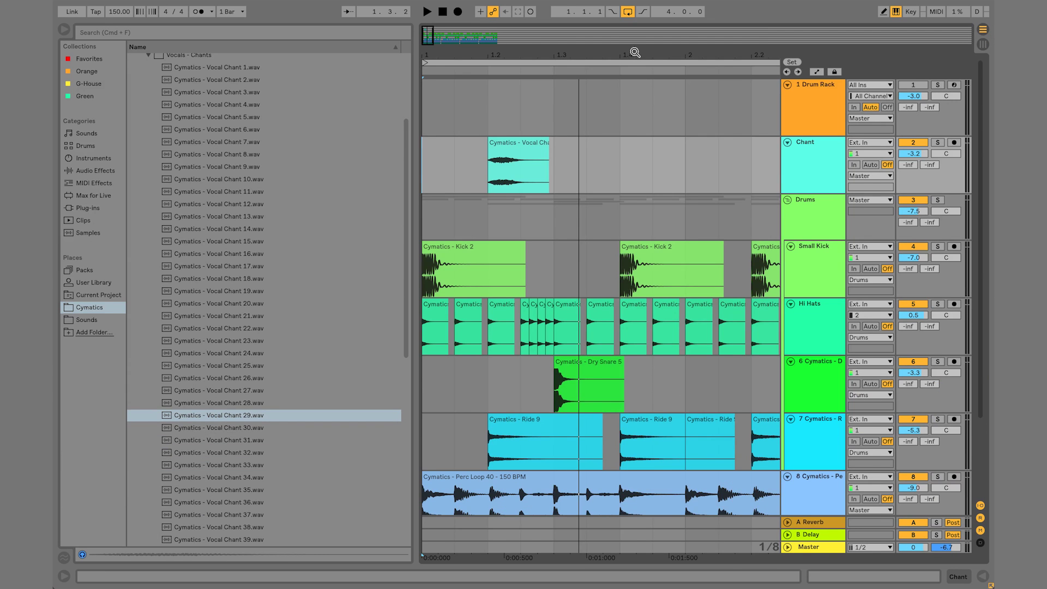
left_click_drag(635, 52, 545, 51)
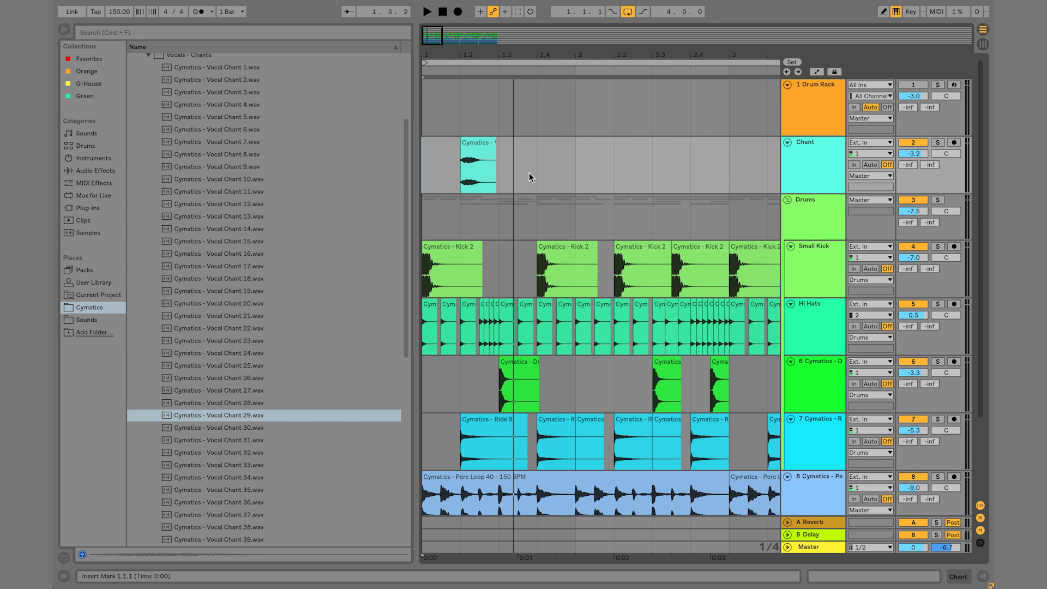
left_click_drag(512, 46, 877, 547)
scroll(699, 371, "down", 3)
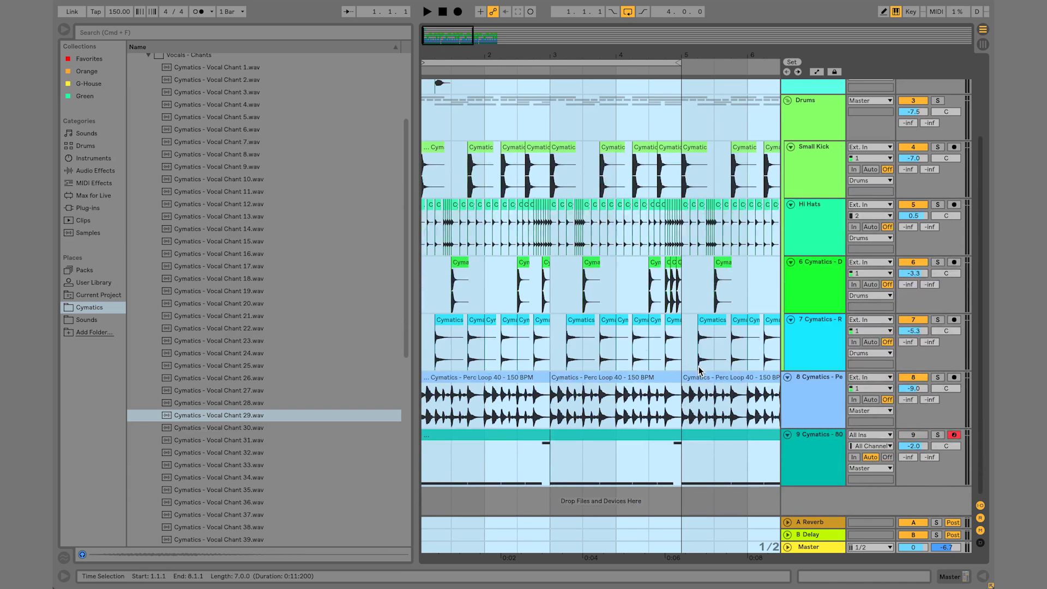
scroll(491, 81, "up", 3)
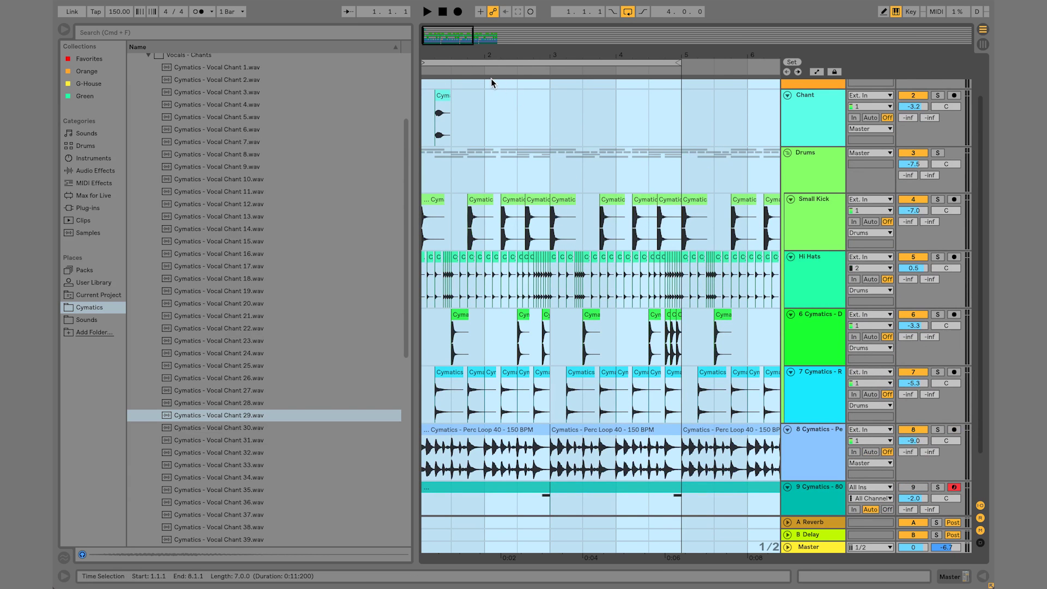
left_click_drag(449, 56, 487, 104)
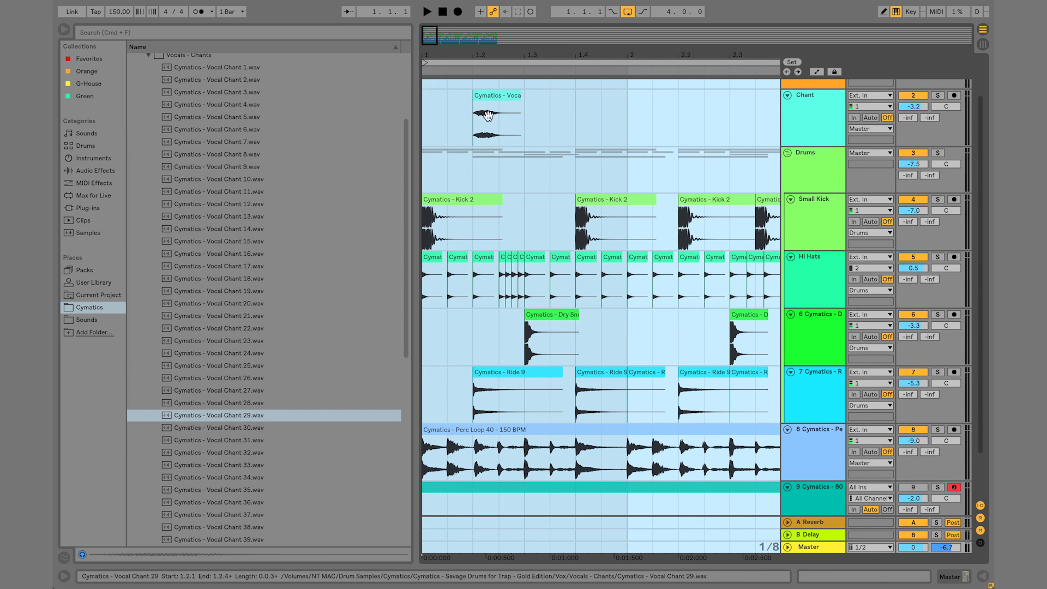
scroll(624, 333, "down", 2)
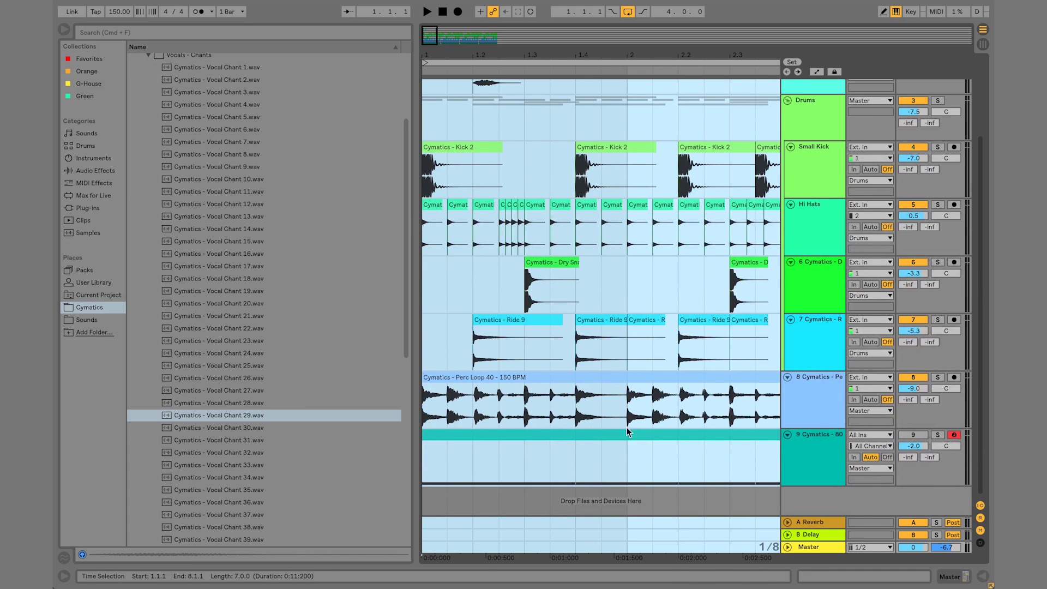
scroll(546, 417, "up", 3)
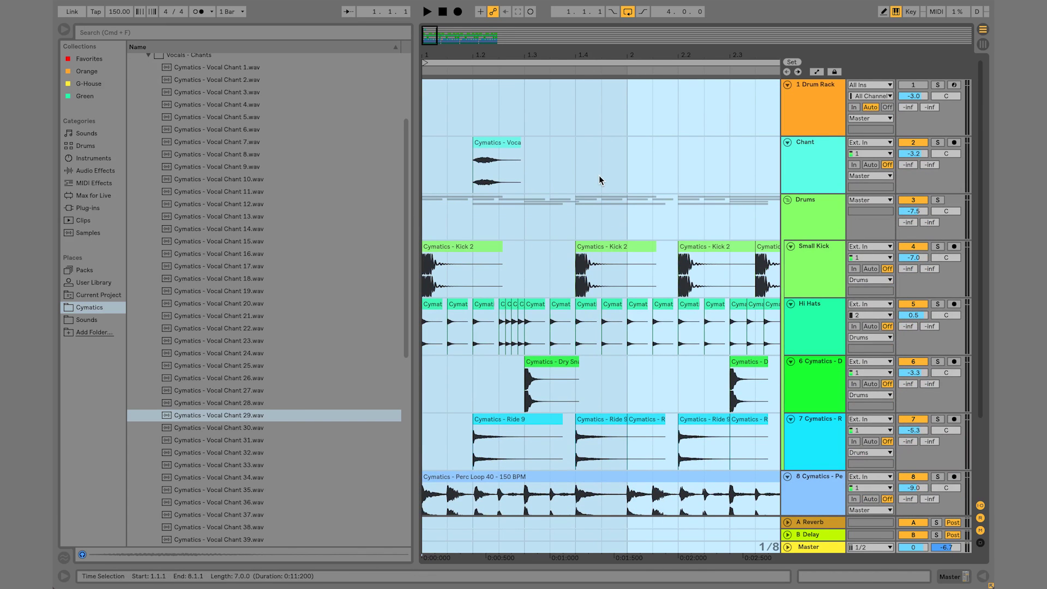
- Examine the Drum Rack track's devices, pad chains and MIDI clip in Session View, and return to the Arrangement View
left_click(507, 143)
left_click(816, 87)
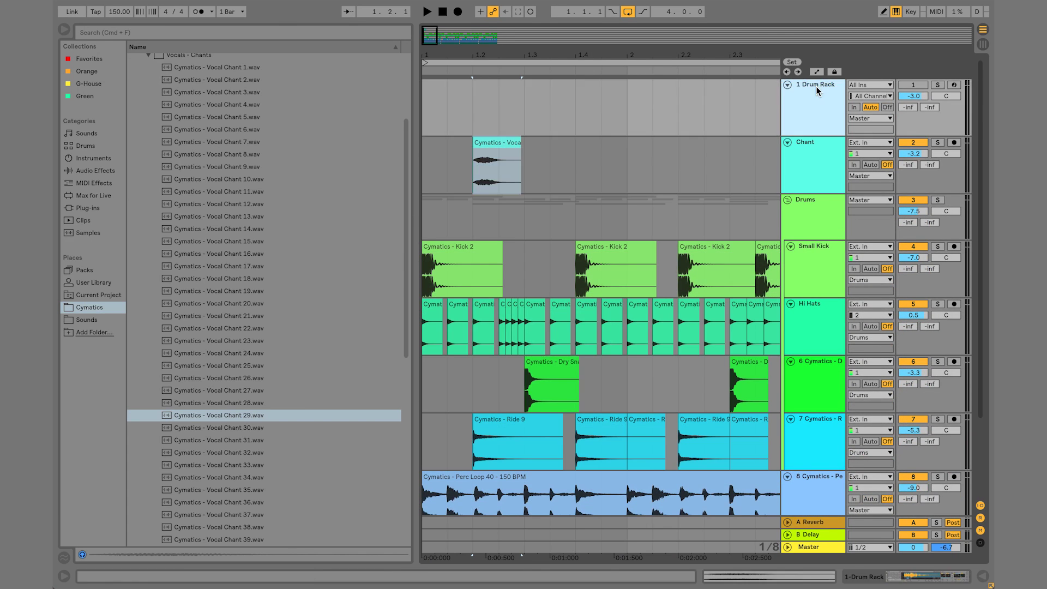
left_click(815, 86)
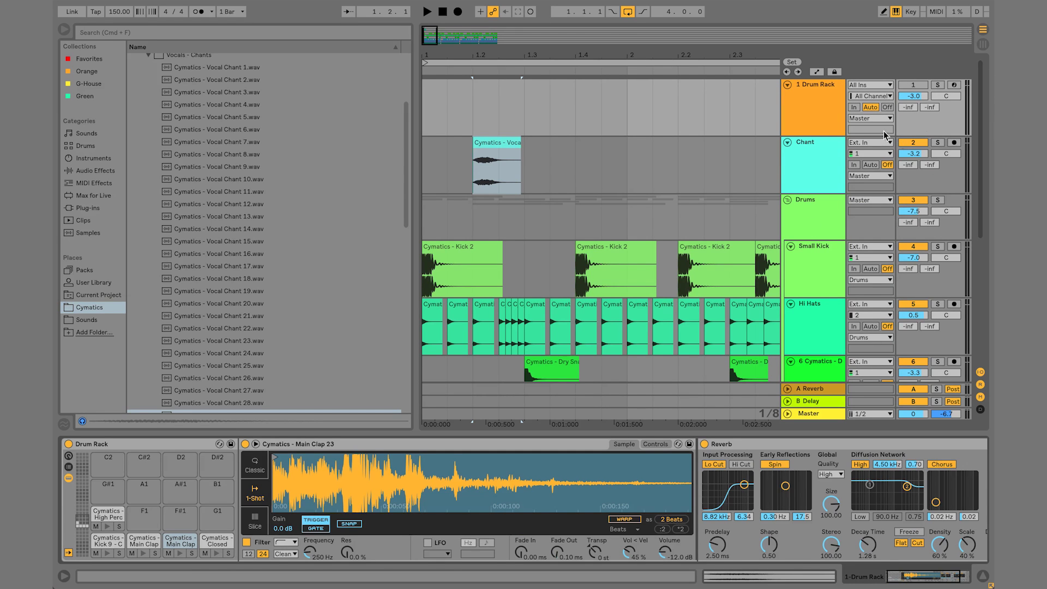
left_click(982, 45)
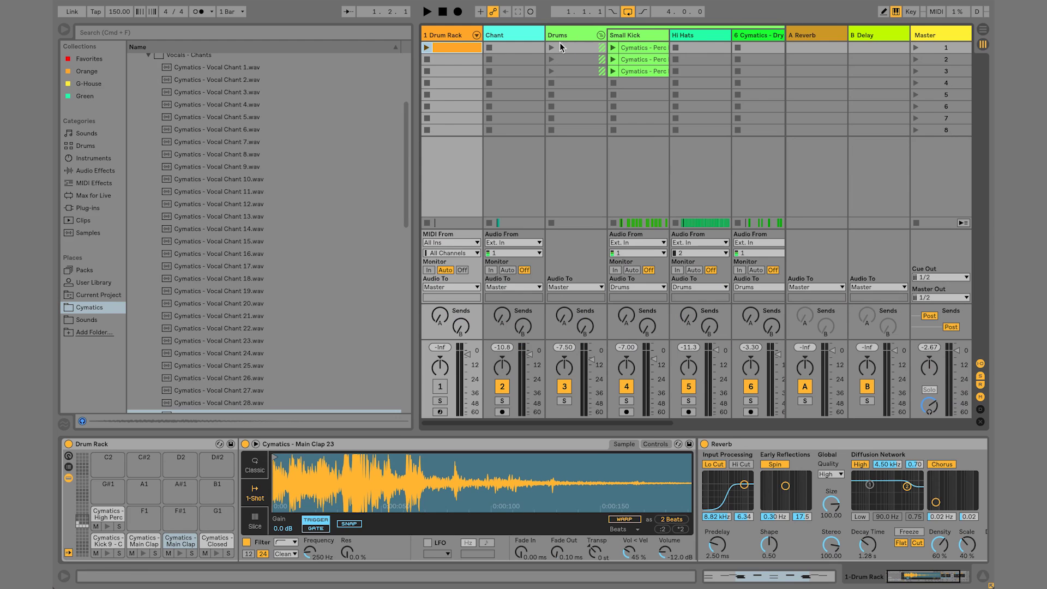
left_click(476, 35)
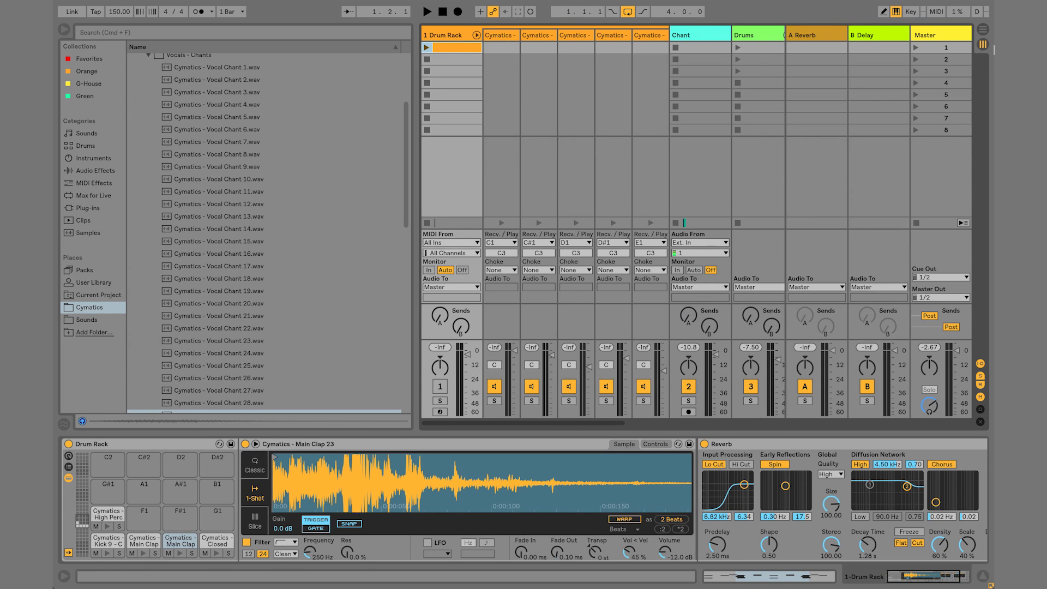
left_click(979, 32)
key("Tab")
left_click(443, 49)
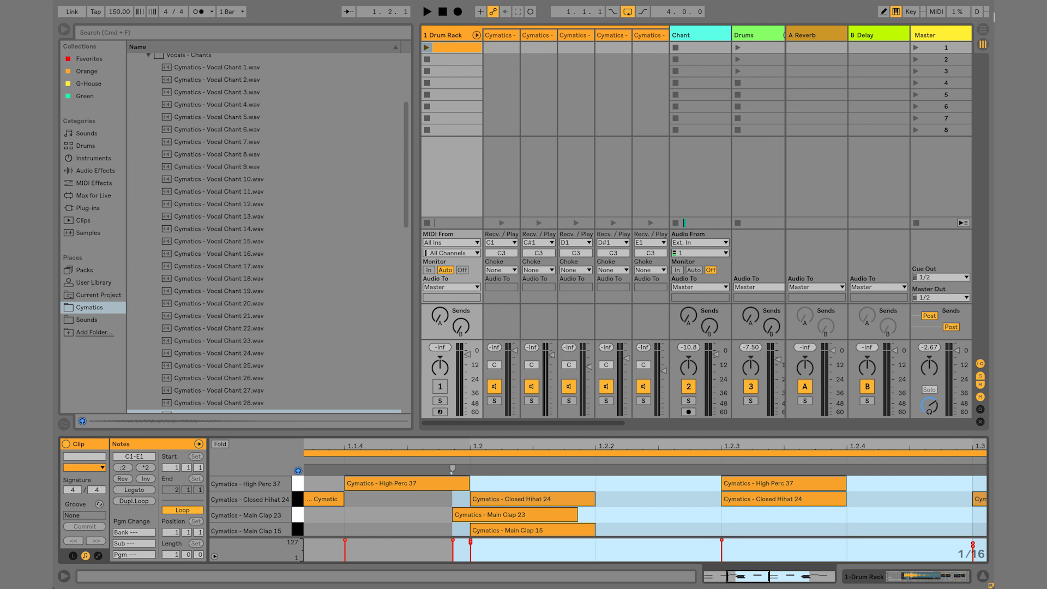
left_click(981, 29)
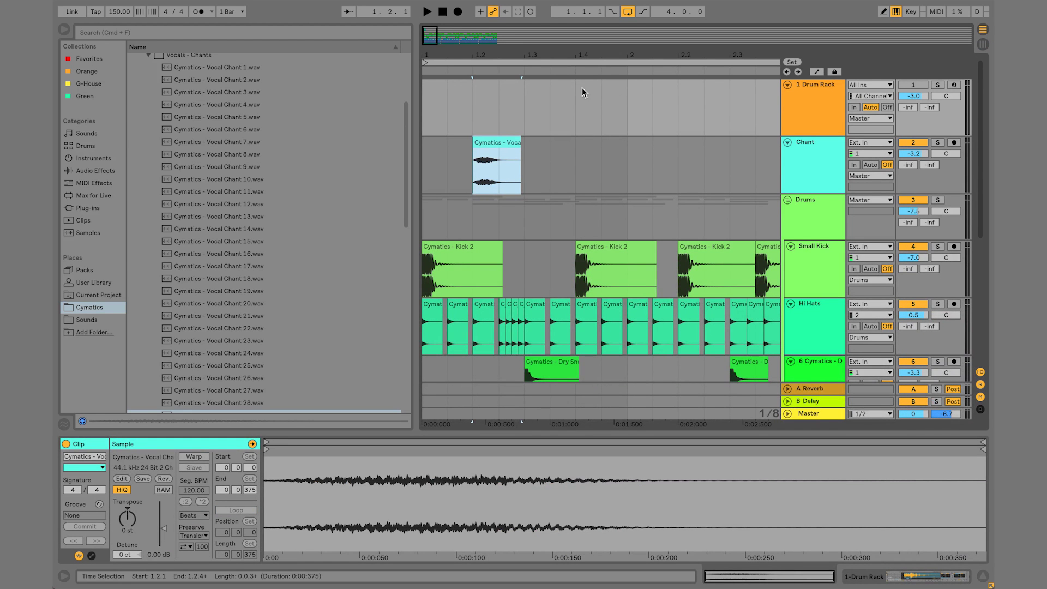
- Play the arrangement from the start and lower the Chant track's volume to -4.6 dB
left_click_drag(576, 55, 576, 36)
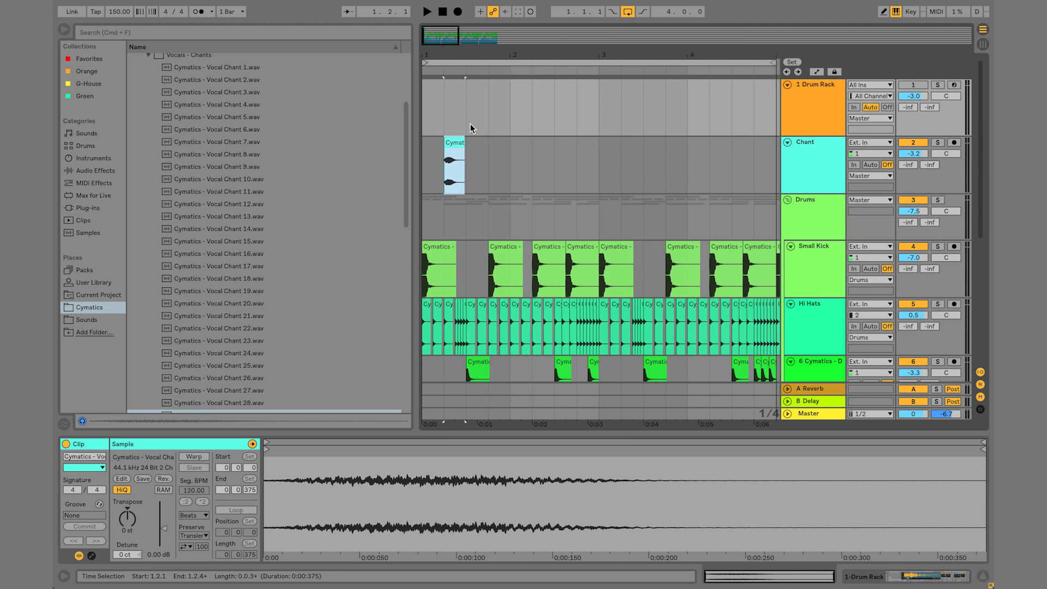
left_click(425, 169)
key("space")
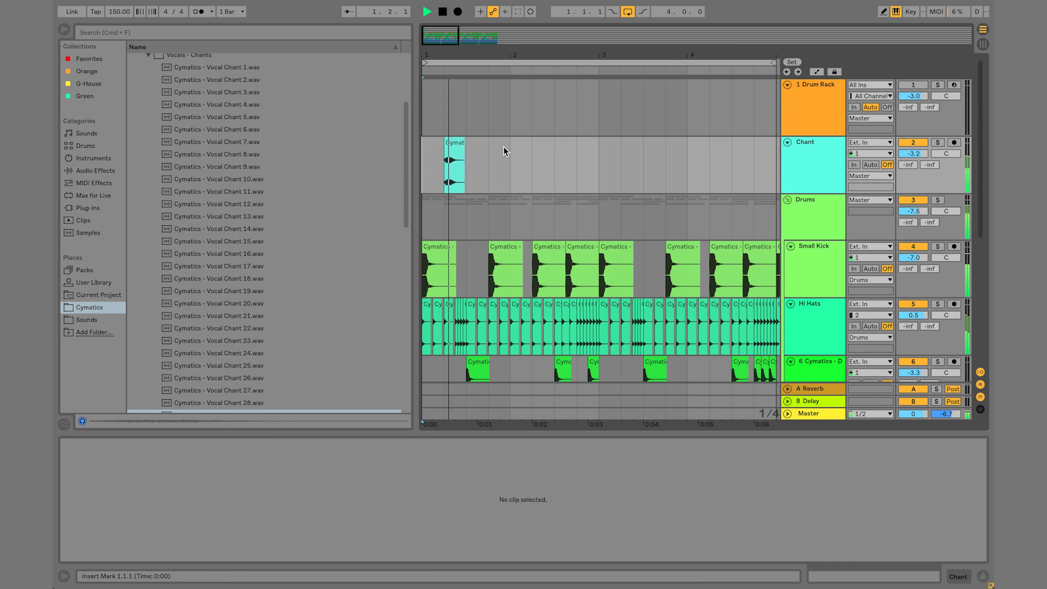
left_click_drag(908, 154, 911, 158)
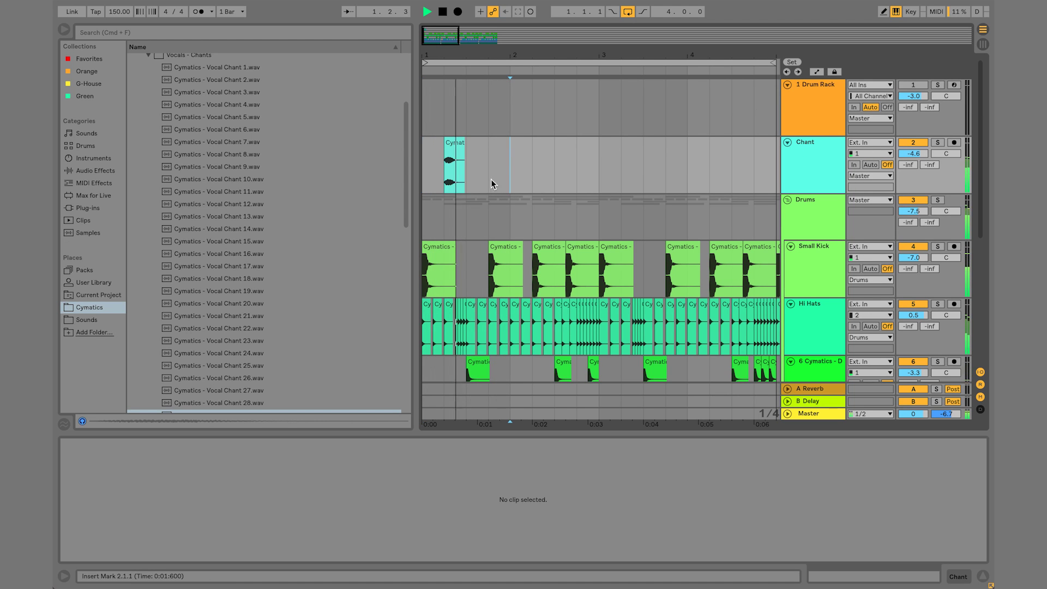
- Duplicate the first half bar of the Chant track seven times so the chant repeats up to bar 5
key("space")
left_click(472, 178)
left_click_drag(472, 178, 414, 169)
key("space")
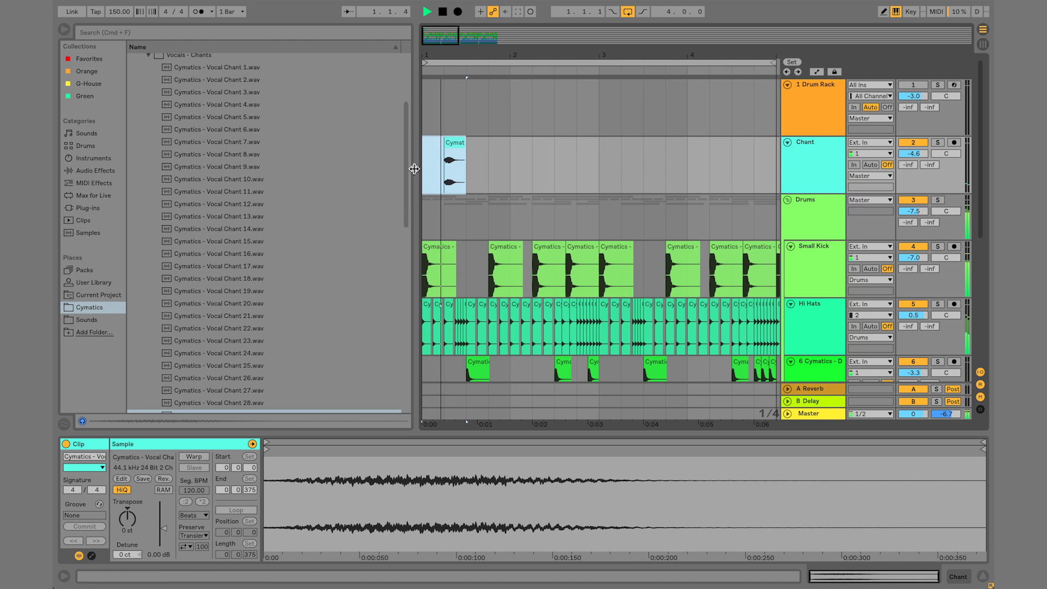
key("super+d")
key("super+d")
key("super+d")
key("super+d")
key("super+d")
key("super+d")
key("super+d")
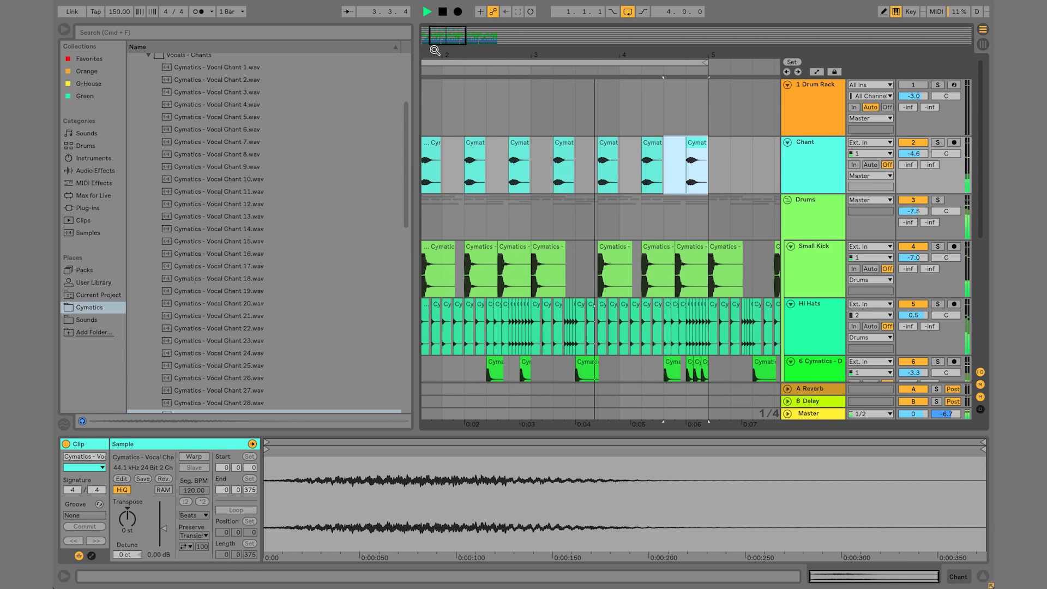
mouse_move(434, 55)
left_mouse_down()
mouse_move(510, 61)
mouse_move(482, 50)
left_mouse_up()
key("space")
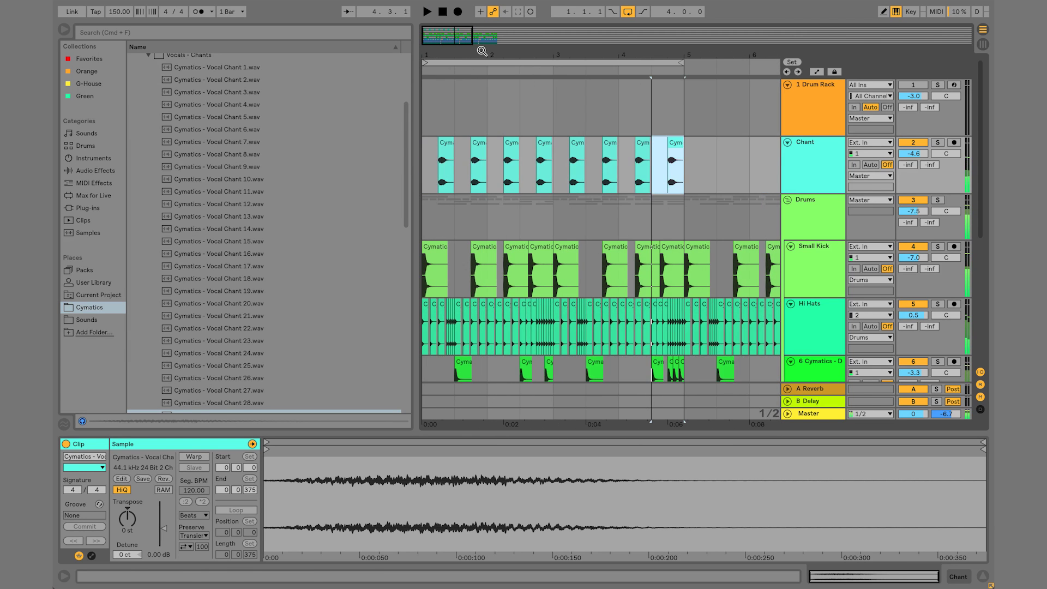
- Select all eight chant clips from bar 1 to bar 5 and transpose them to -3 st while listening to the loop
left_click(483, 179)
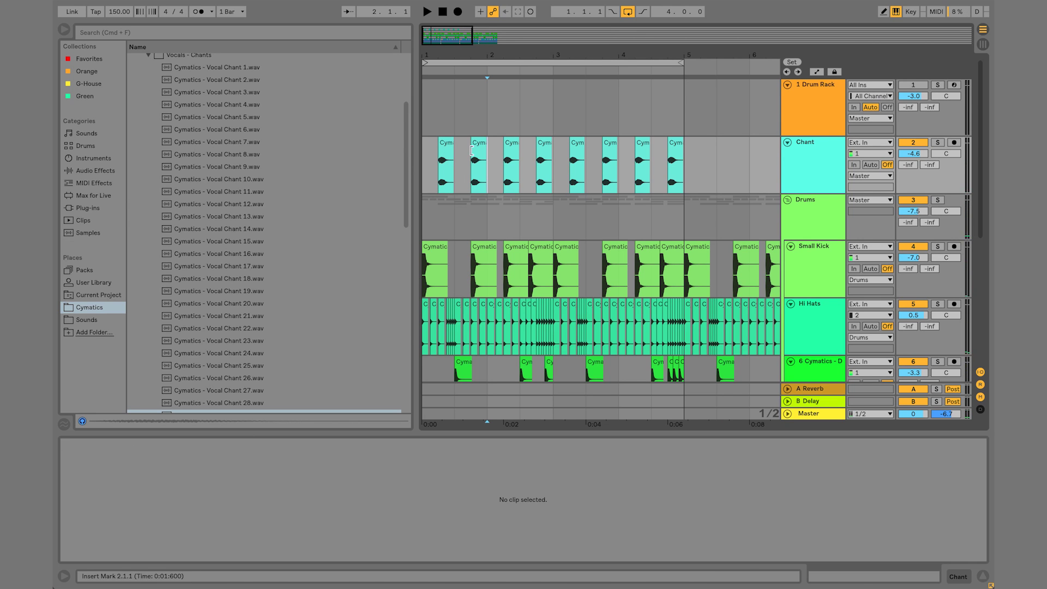
left_click(447, 144)
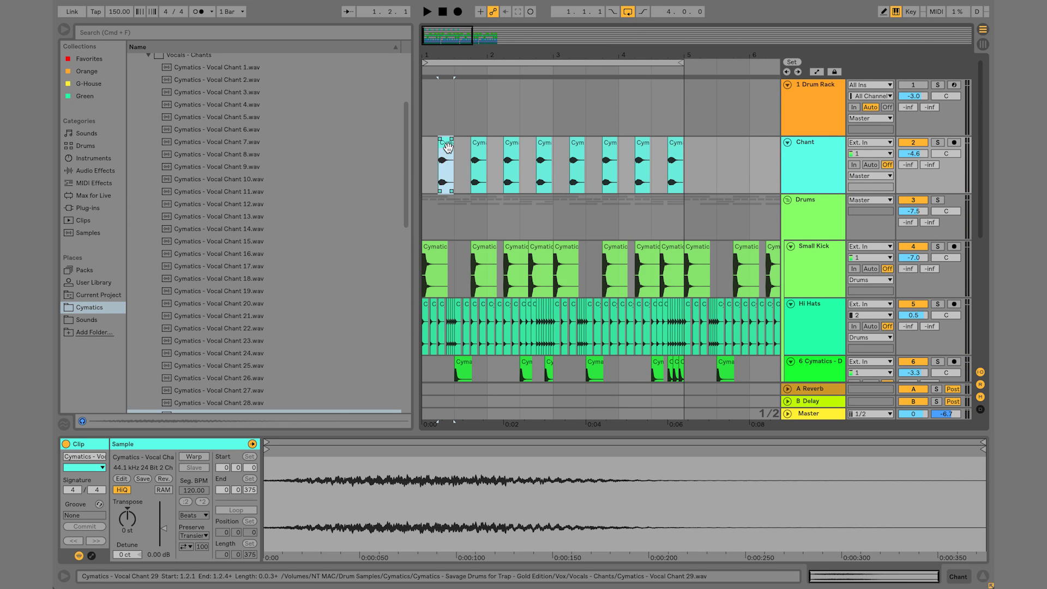
key("space")
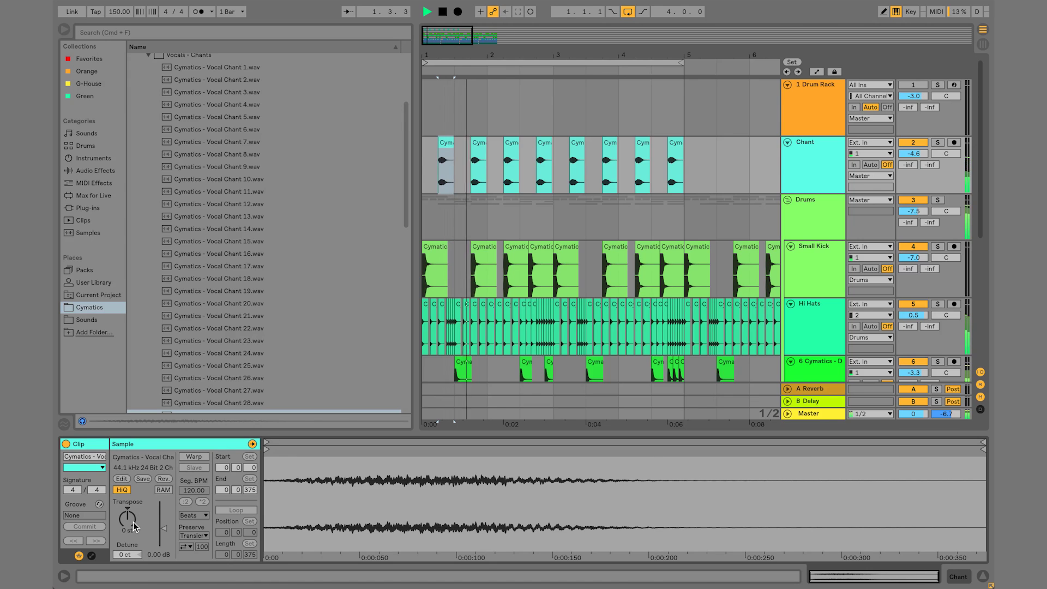
left_click(421, 166)
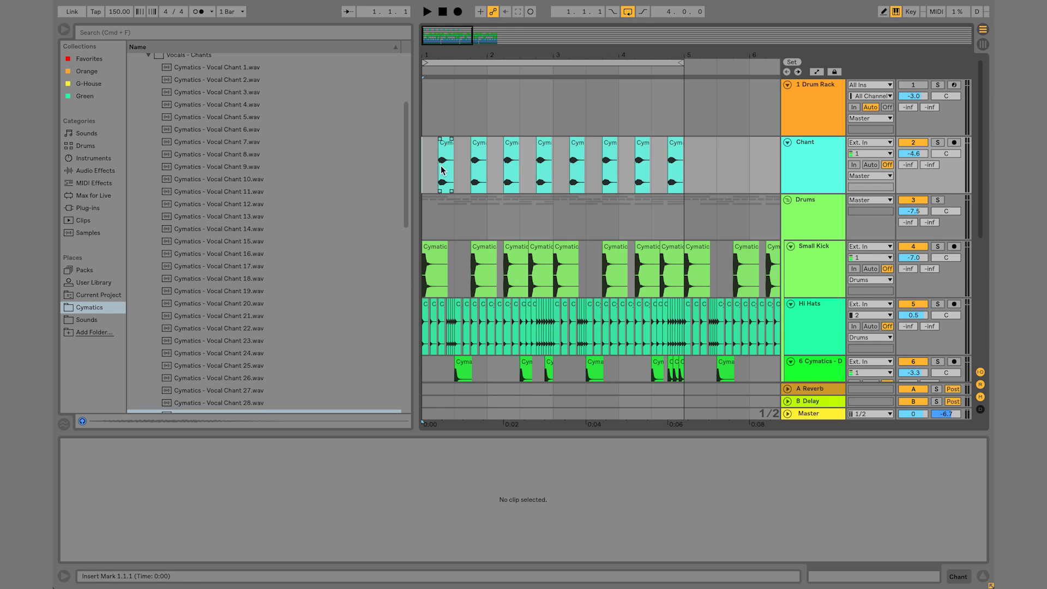
left_click_drag(424, 170, 492, 169)
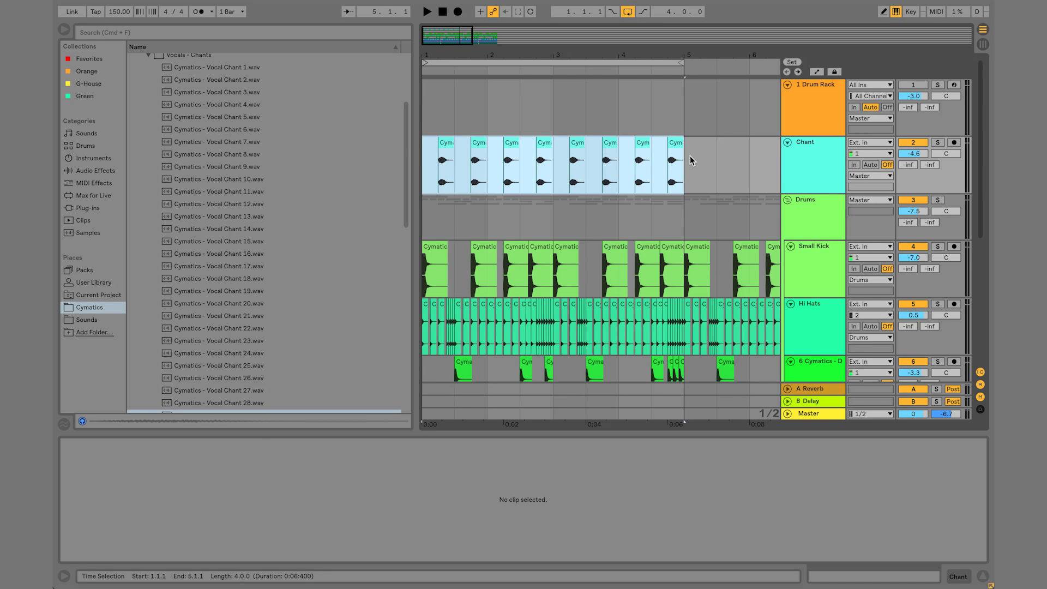
left_click_drag(690, 160, 690, 159)
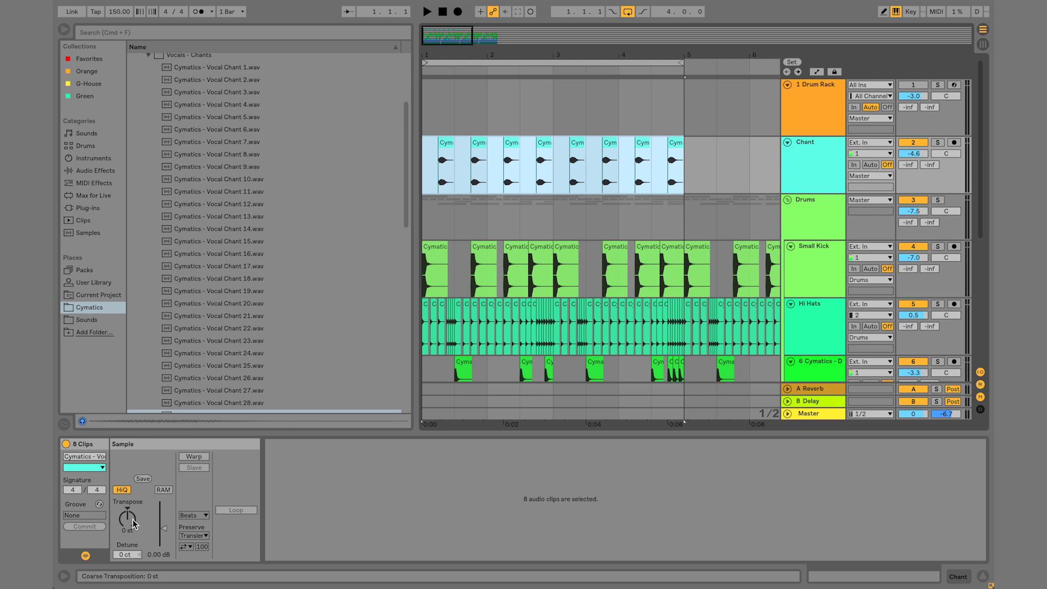
key("space")
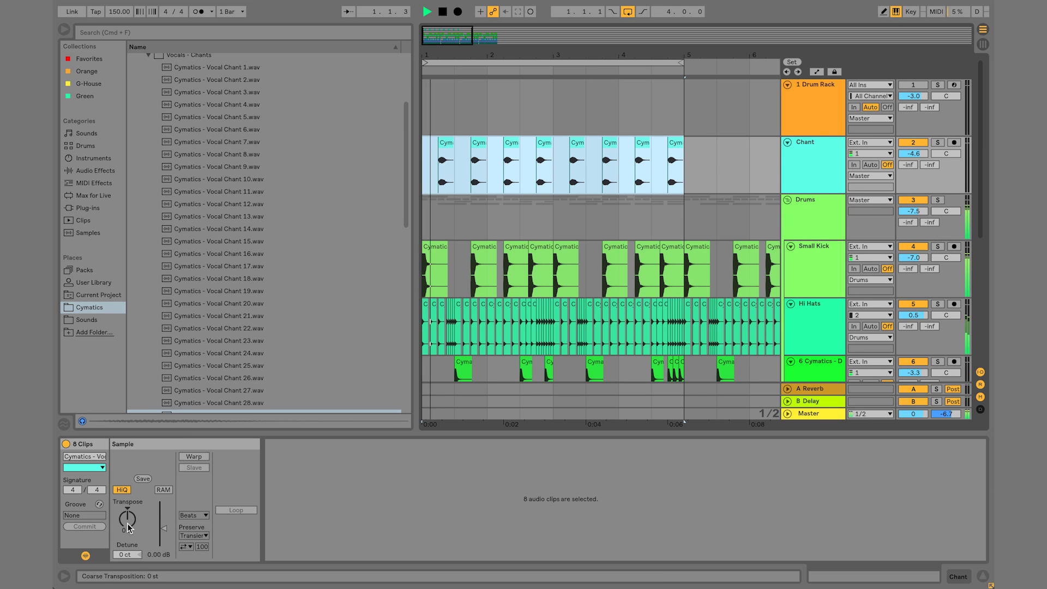
left_click_drag(128, 527, 128, 537)
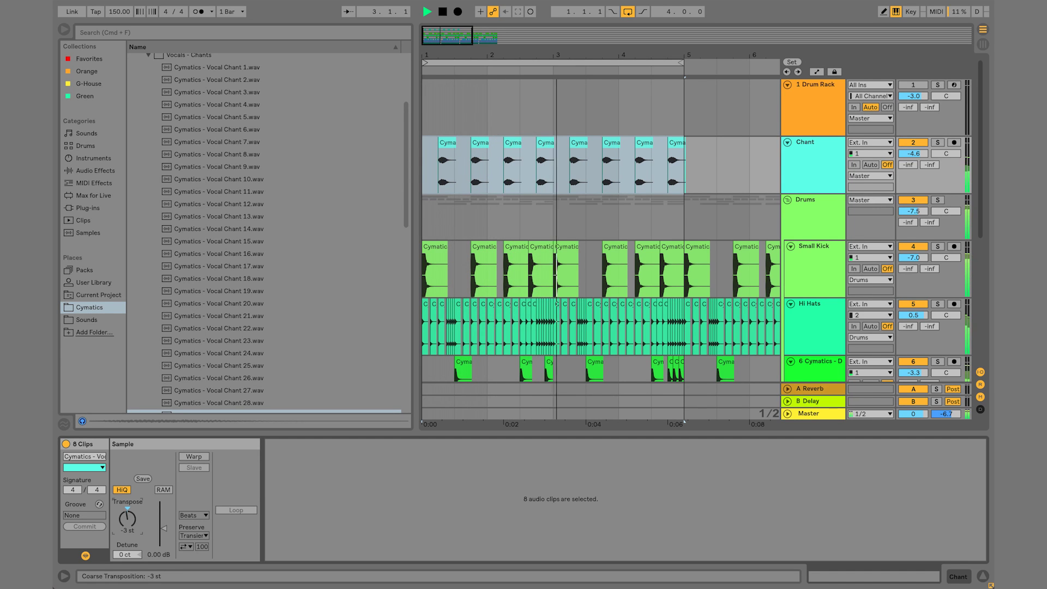
mouse_move(129, 528)
left_mouse_down()
mouse_move(128, 541)
mouse_move(128, 507)
left_mouse_up()
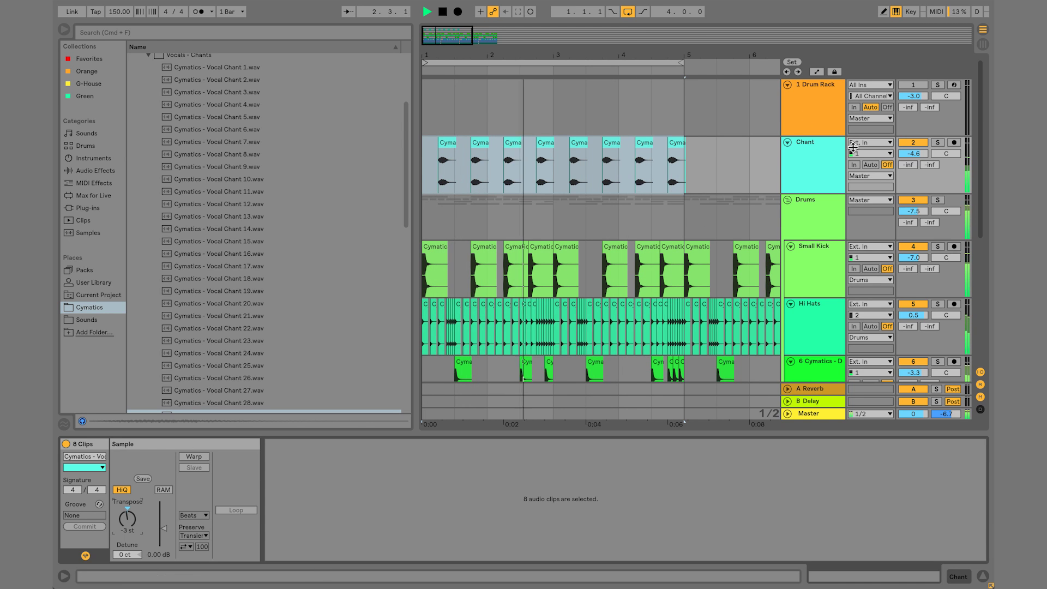
key("space")
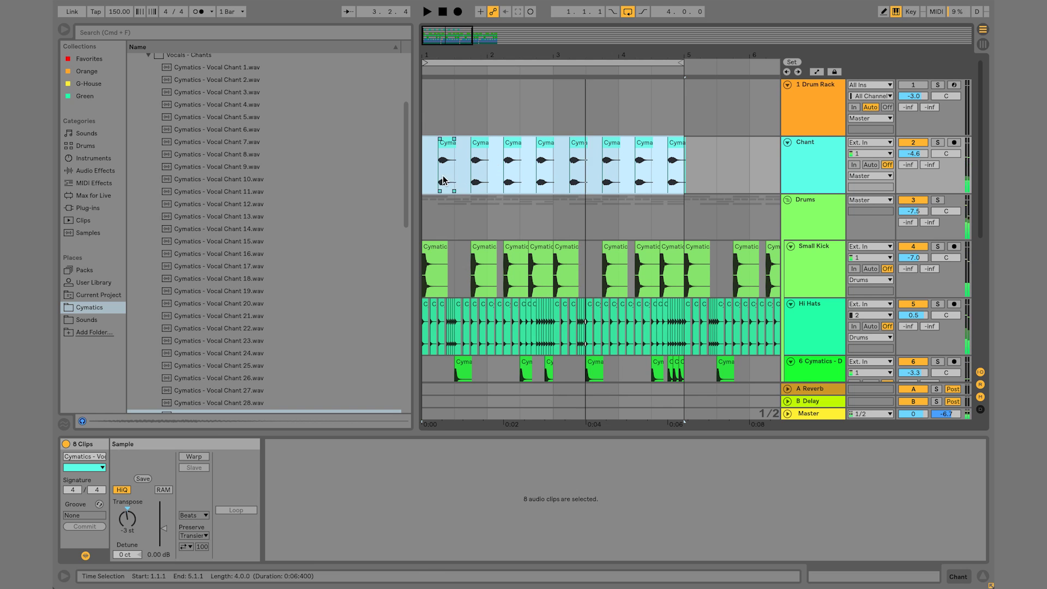
left_click(438, 171)
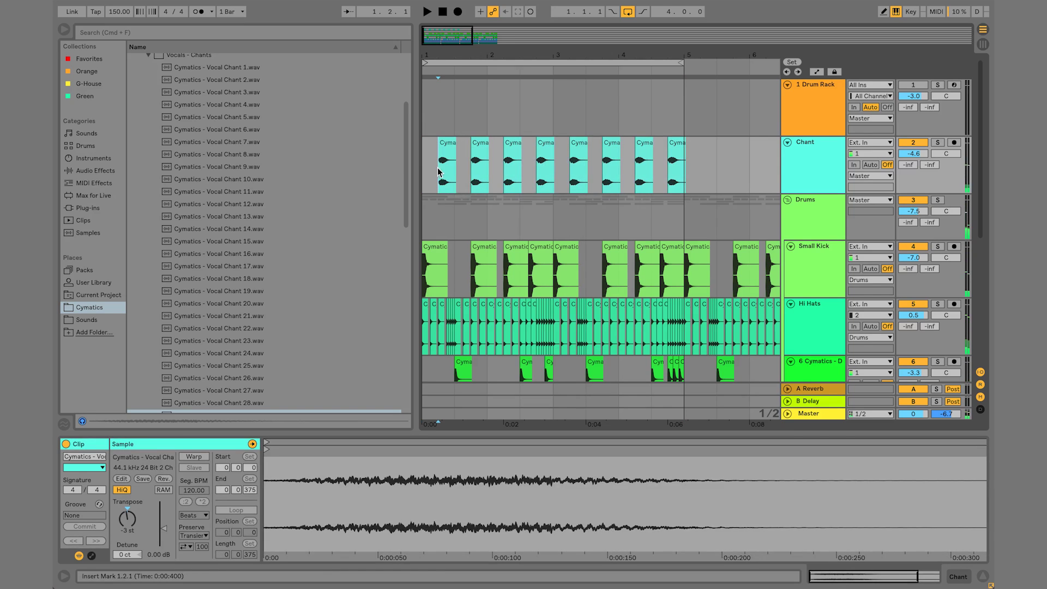
- Lower the gain of the second Chant clip in bar 1 to -0.94 dB and play it back
left_click(822, 143)
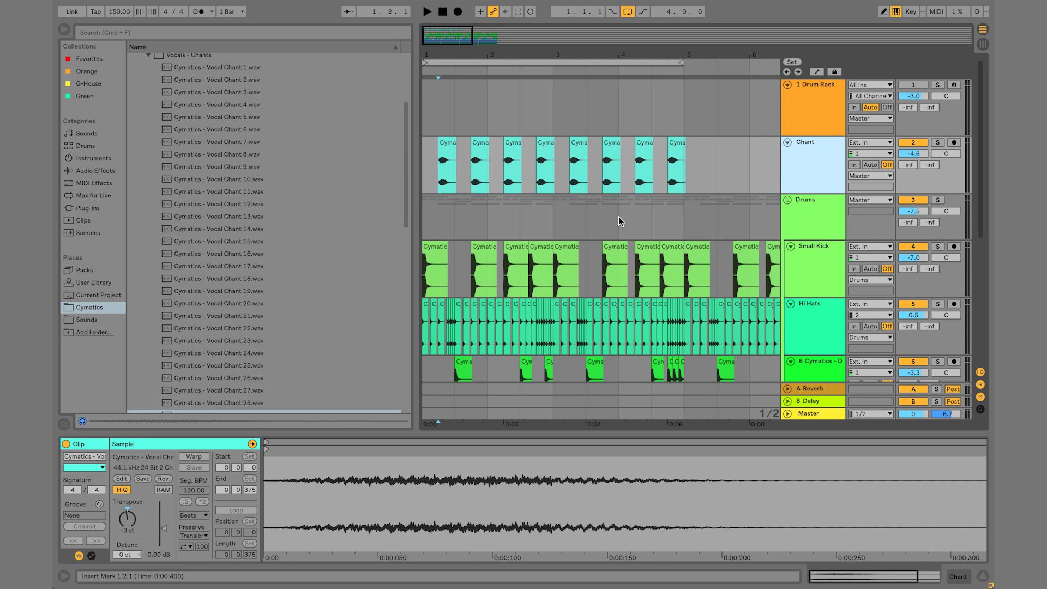
left_click(480, 147)
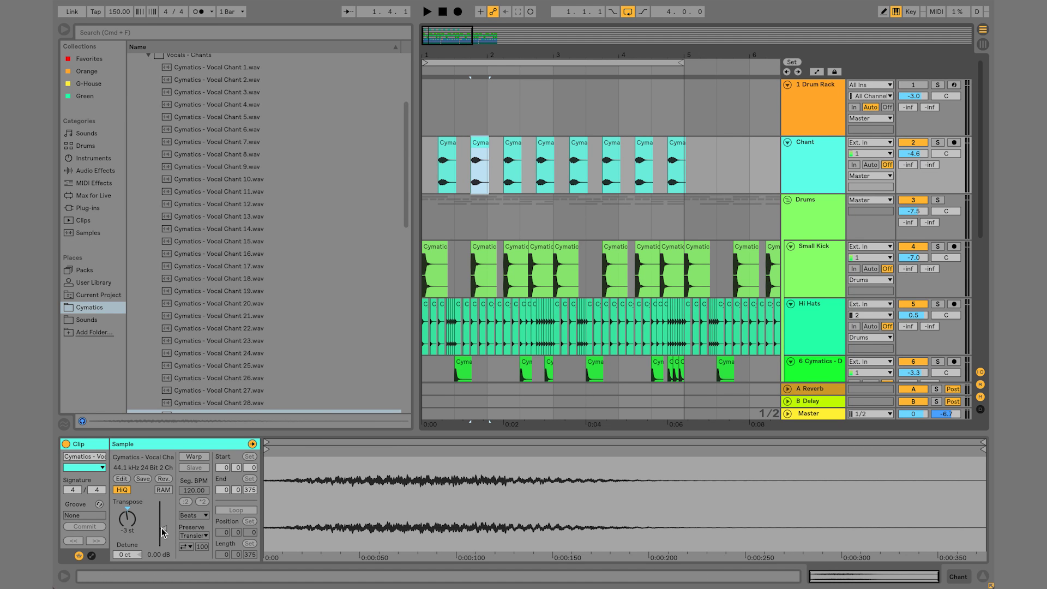
left_click_drag(162, 528, 162, 529)
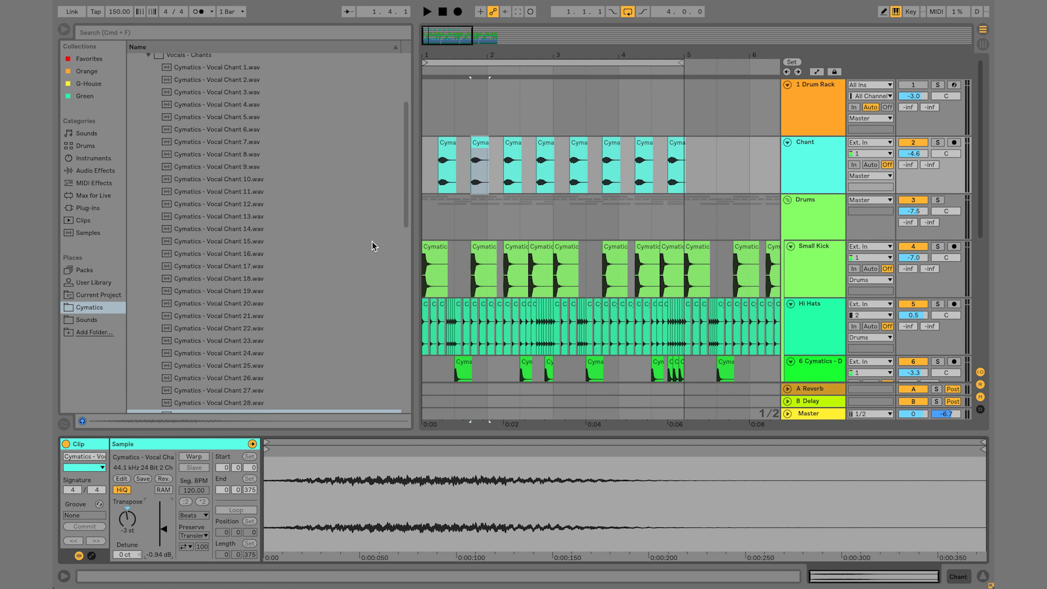
left_click(482, 145)
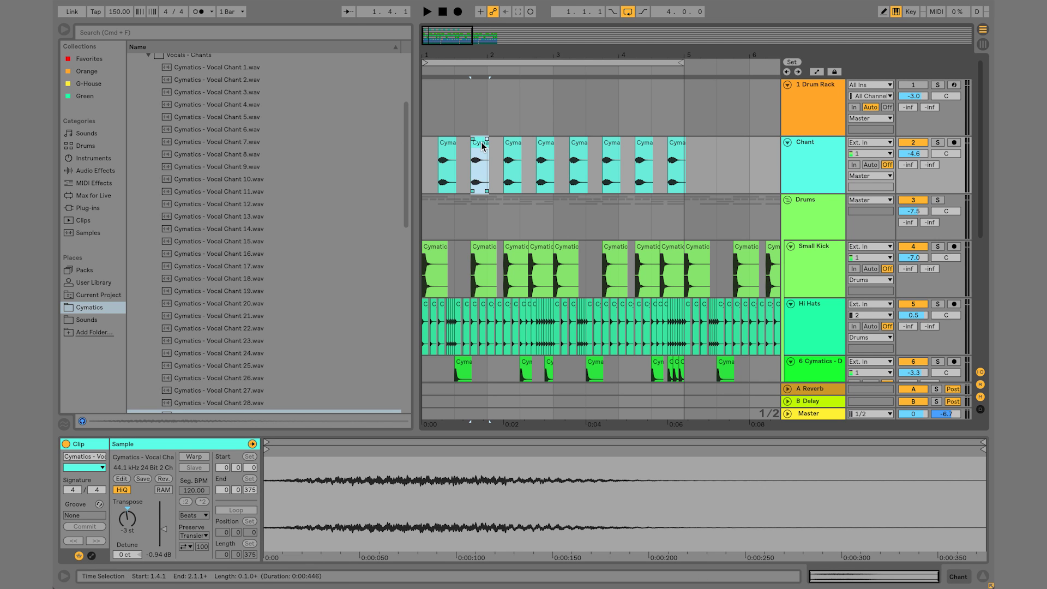
key("space")
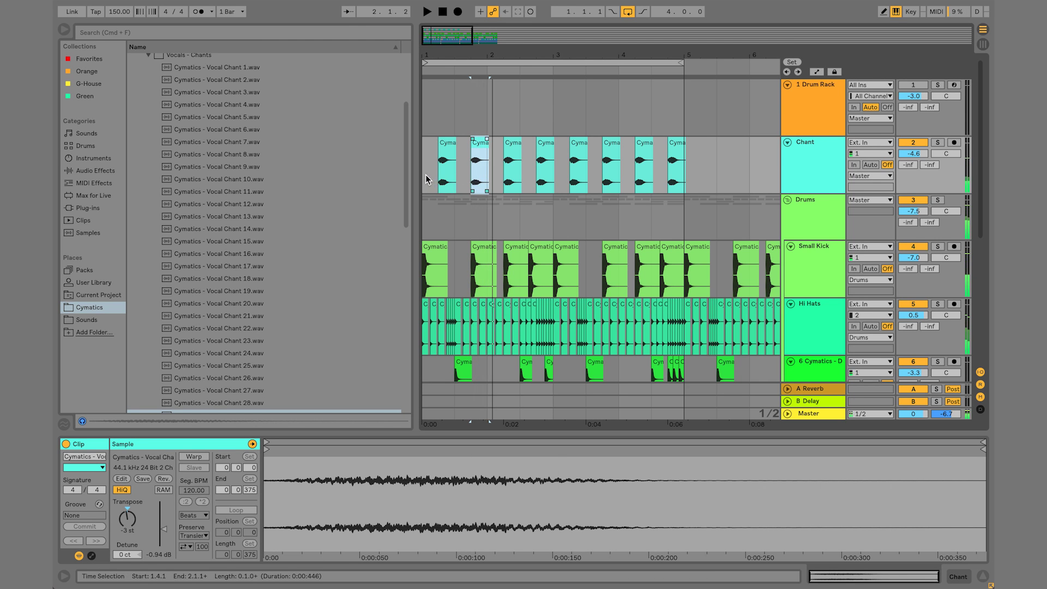
left_click(428, 180)
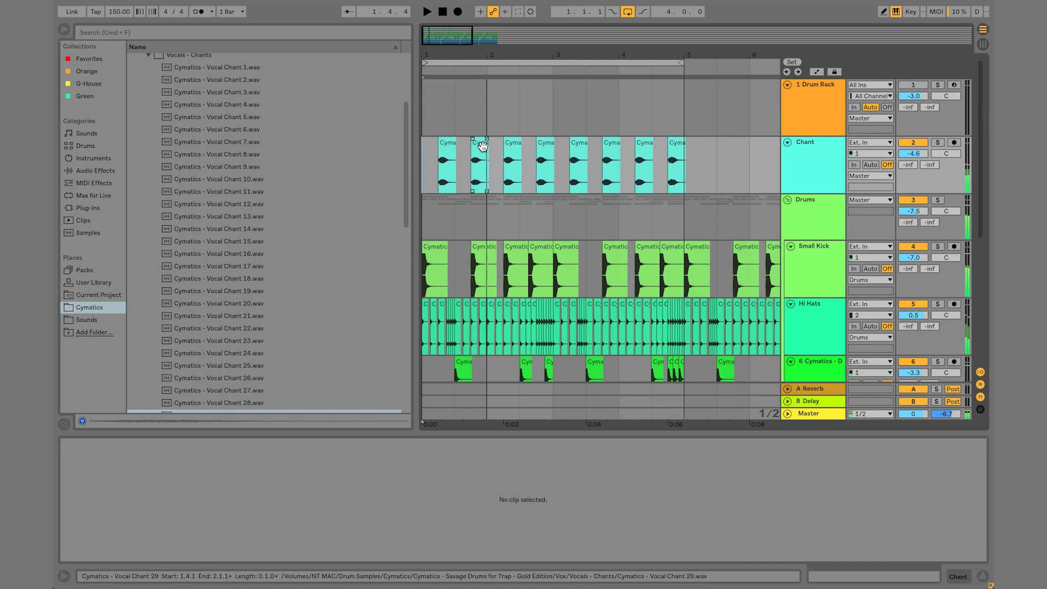
- Reduce the second Chant clip's gain to -3.51 dB and listen from the start
left_click(483, 145)
left_click_drag(163, 529, 163, 532)
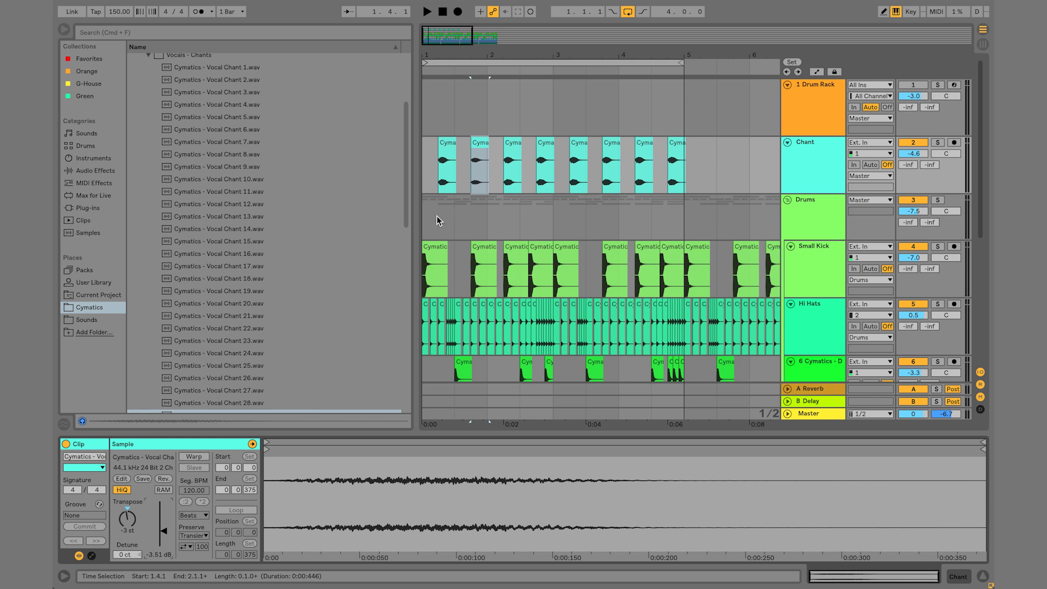
left_click(424, 162)
key("space")
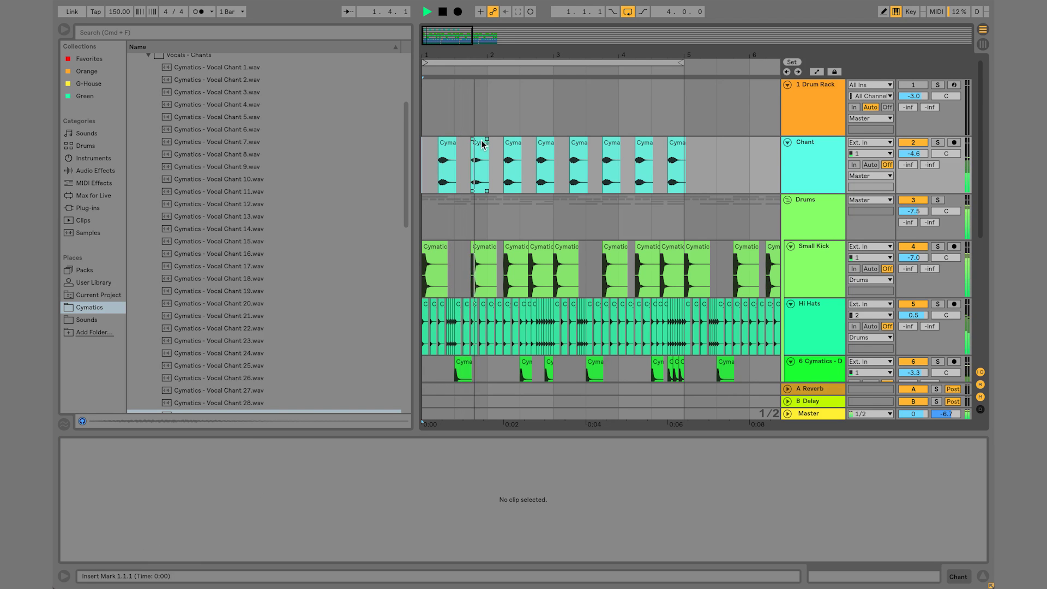
left_click(476, 161)
left_click(470, 179)
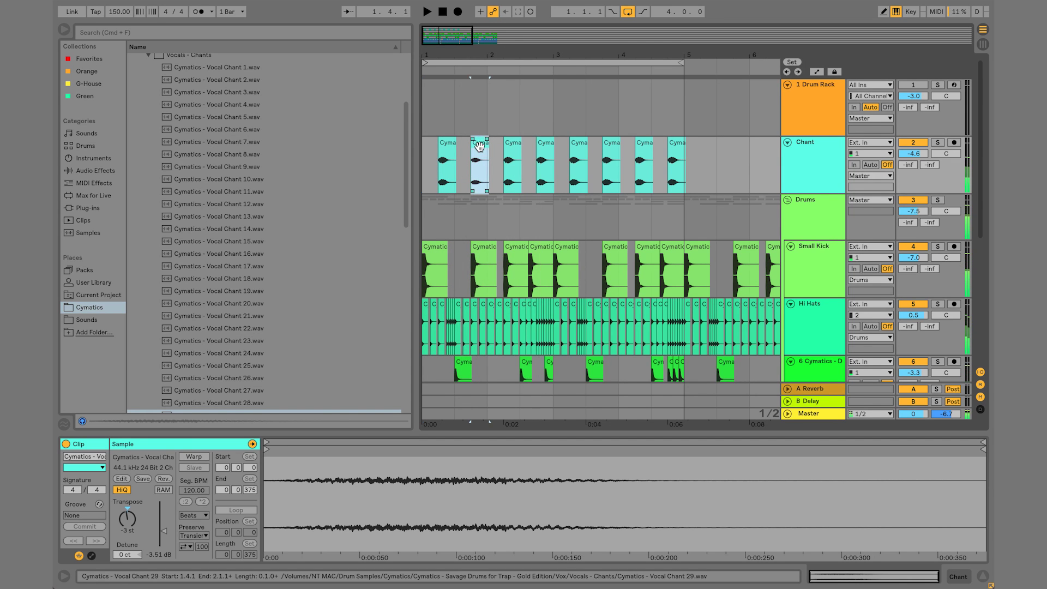
- Set the second Chant clip's gain to -6.45 dB and play the arrangement from bar 1
key("space")
left_click_drag(165, 531, 165, 536)
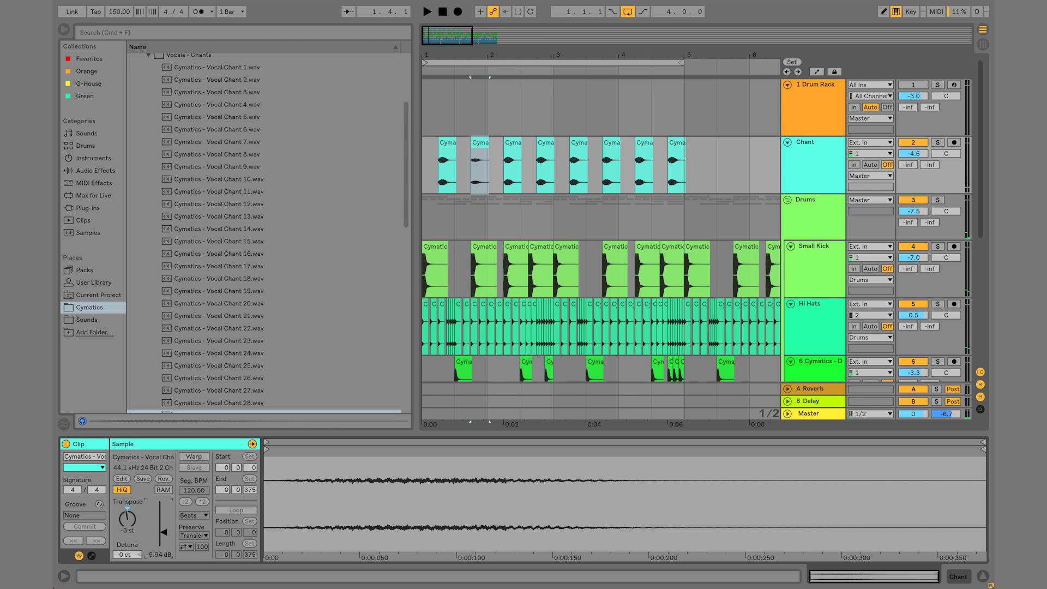
key("space")
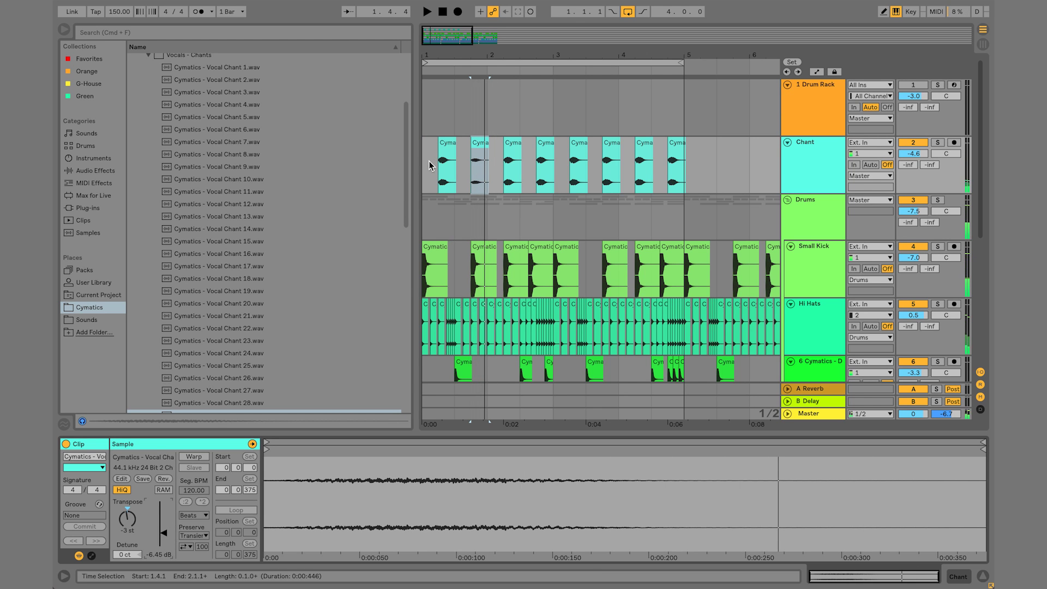
left_click(428, 161)
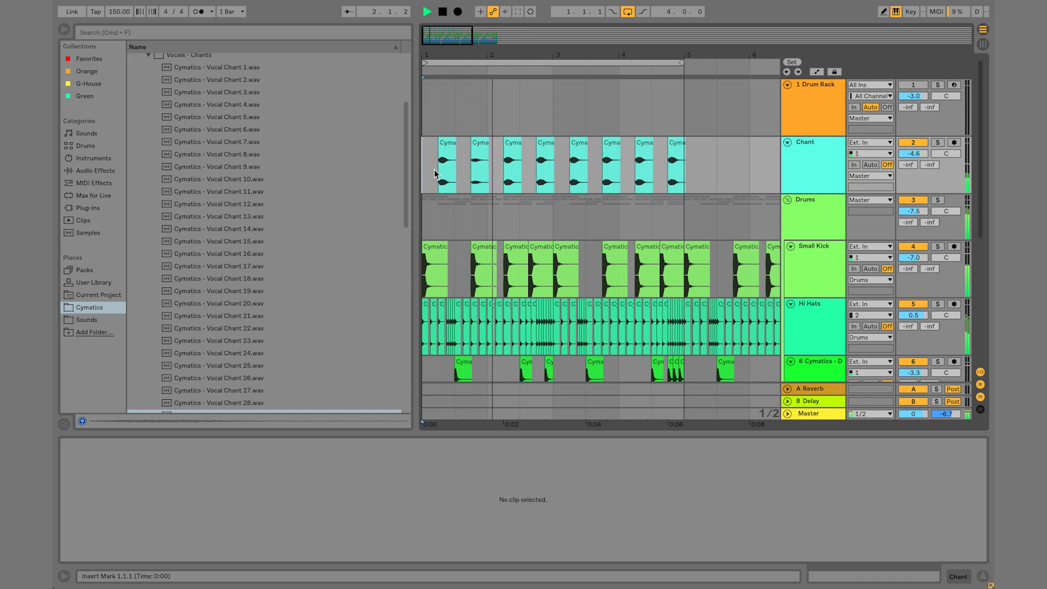
key("space")
- Duplicate bar 1 of the Chant track three times so the loud-quiet chant pair repeats up to bar 5
left_click_drag(435, 175, 703, 160)
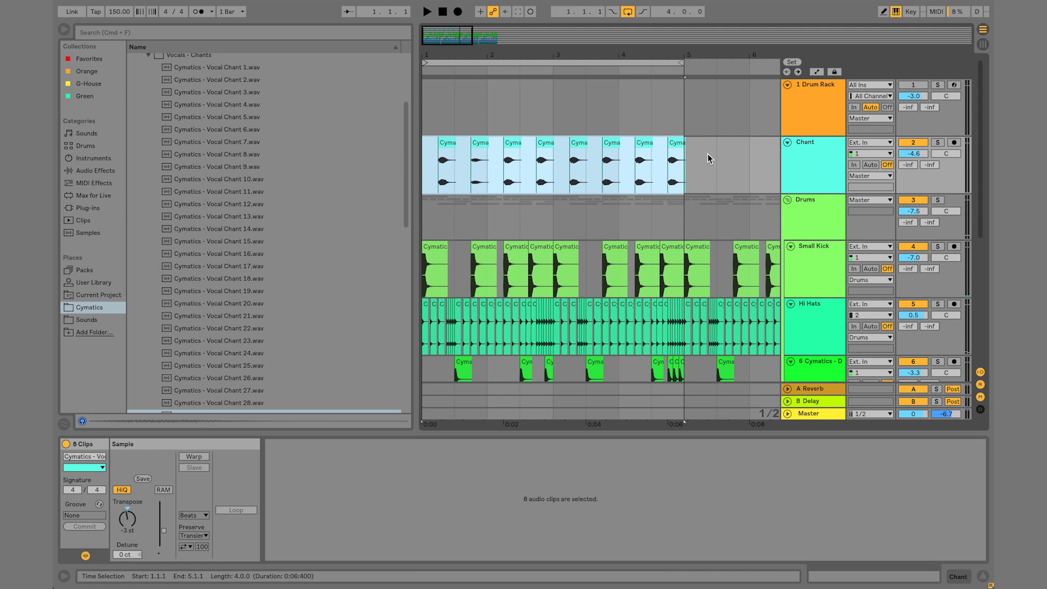
left_click(714, 157)
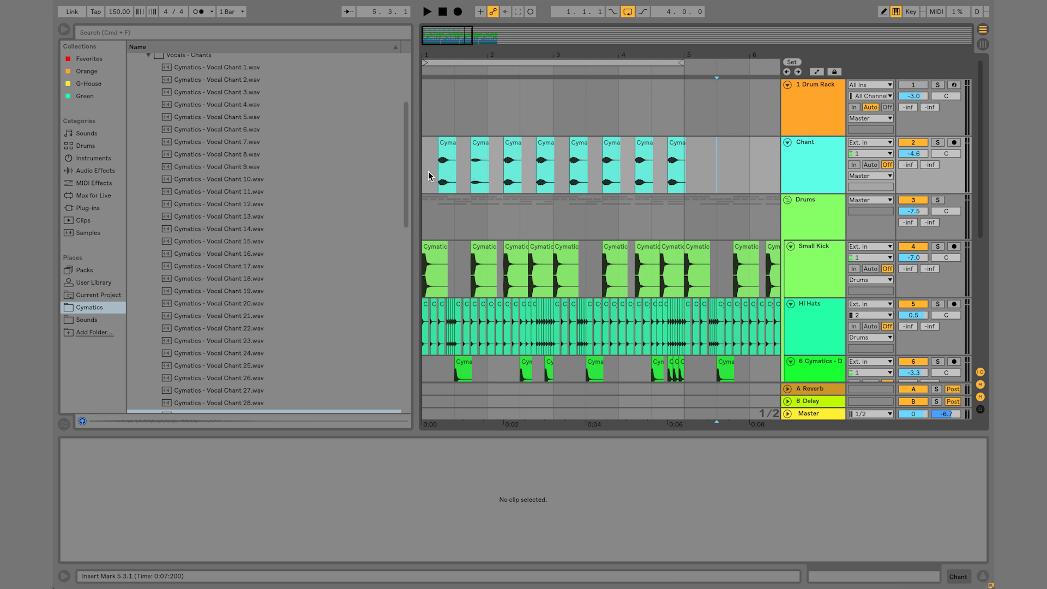
left_click_drag(428, 176, 504, 179)
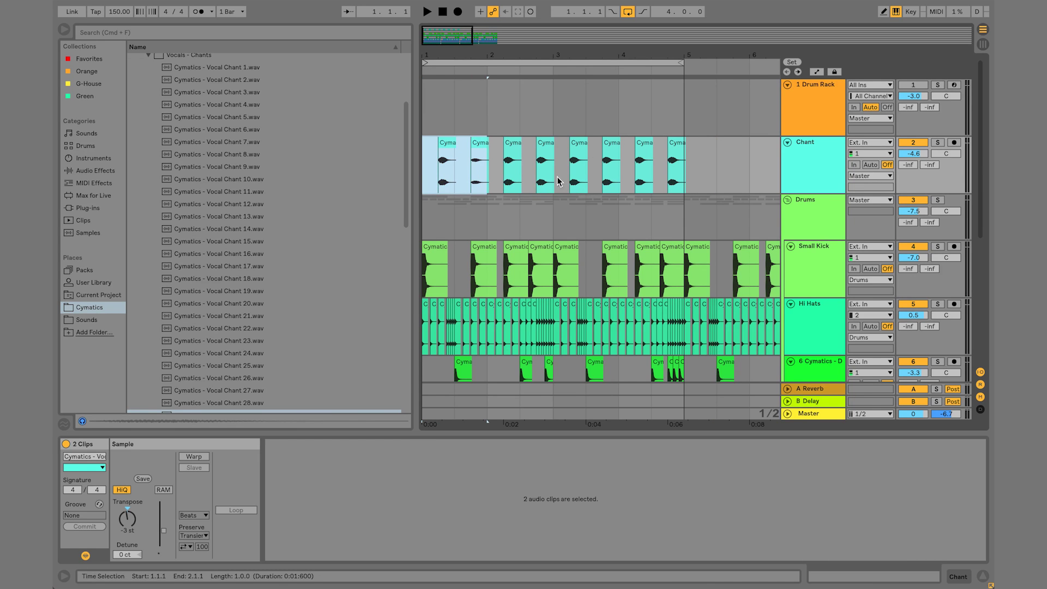
left_click_drag(479, 56, 477, 162)
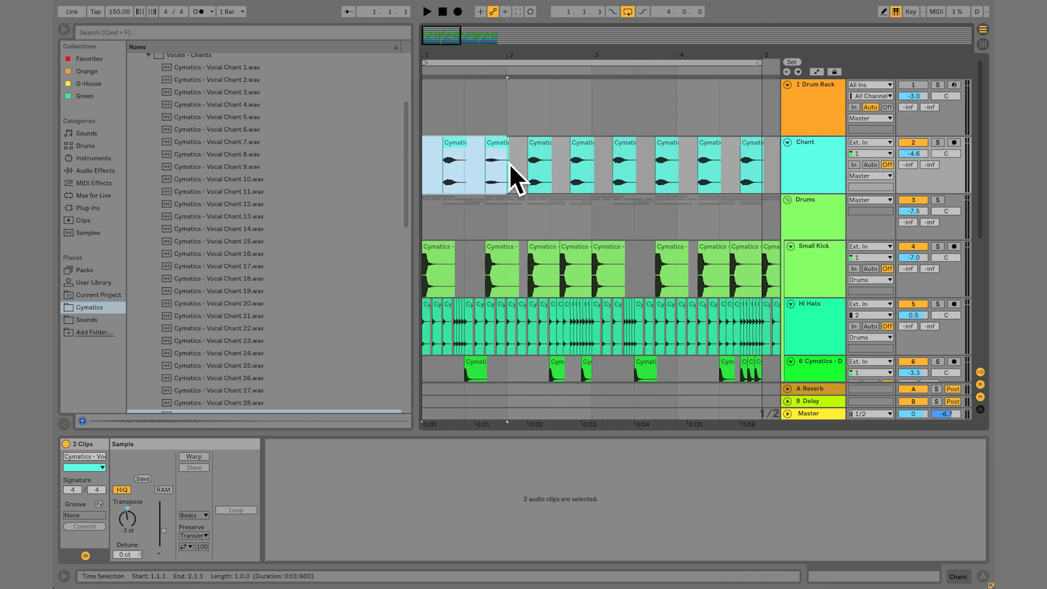
mouse_move(501, 55)
left_mouse_down()
mouse_move(503, 109)
mouse_move(518, 76)
mouse_move(491, 38)
mouse_move(521, 50)
left_mouse_up()
key("space")
key("space")
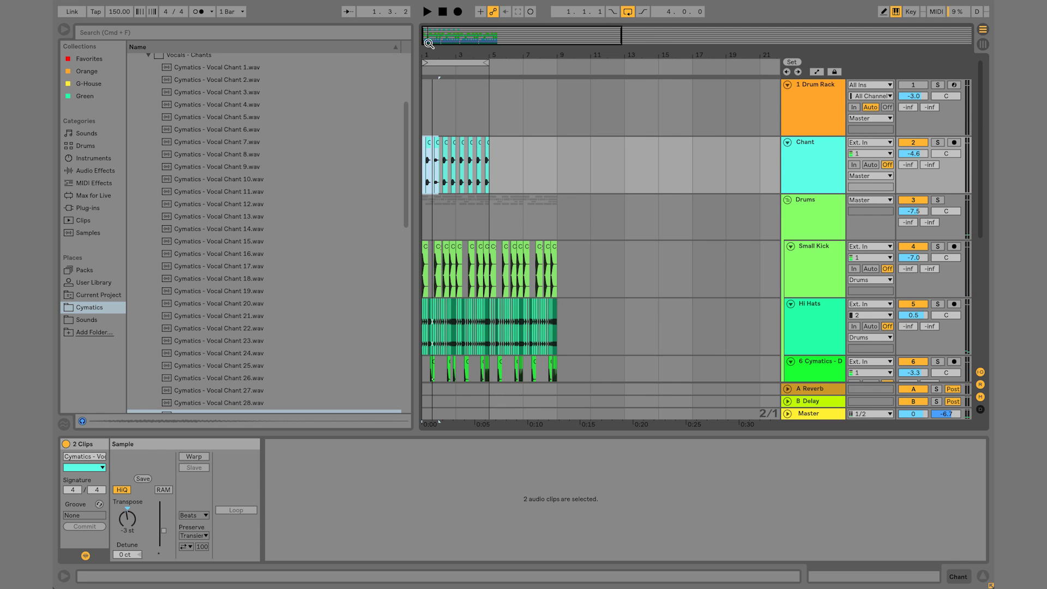
left_click_drag(429, 44, 428, 51)
key("super+d")
key("super+d")
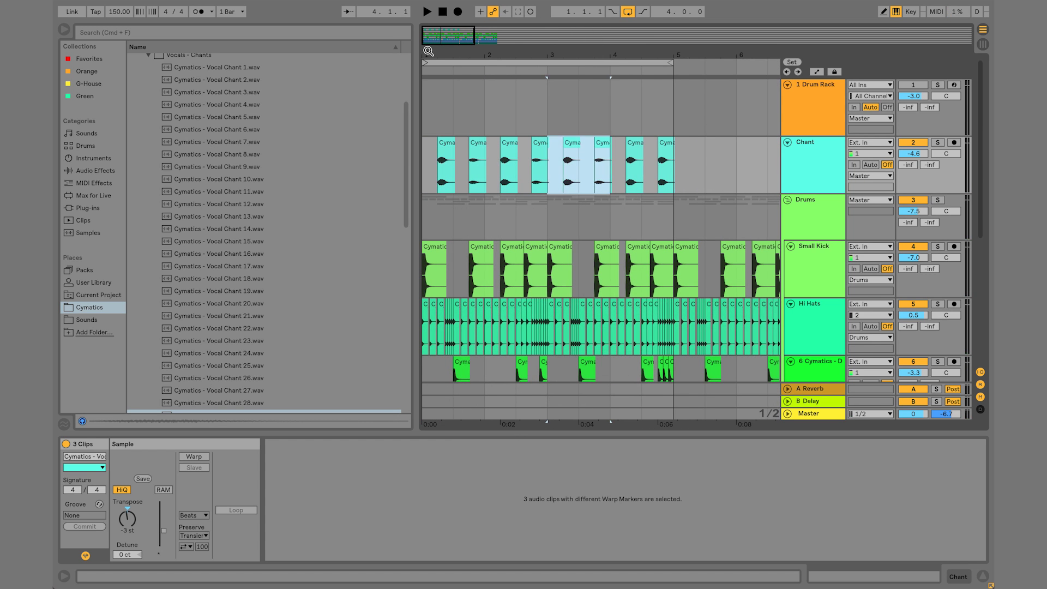
key("super+d")
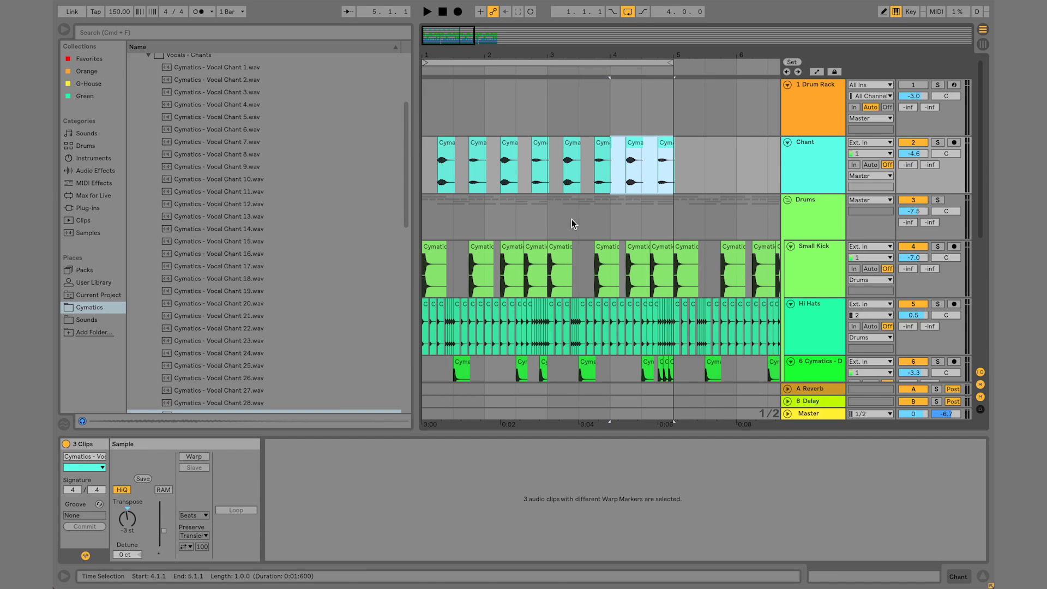
mouse_move(441, 56)
left_mouse_down()
mouse_move(440, 93)
mouse_move(468, 54)
mouse_move(444, 52)
left_mouse_up()
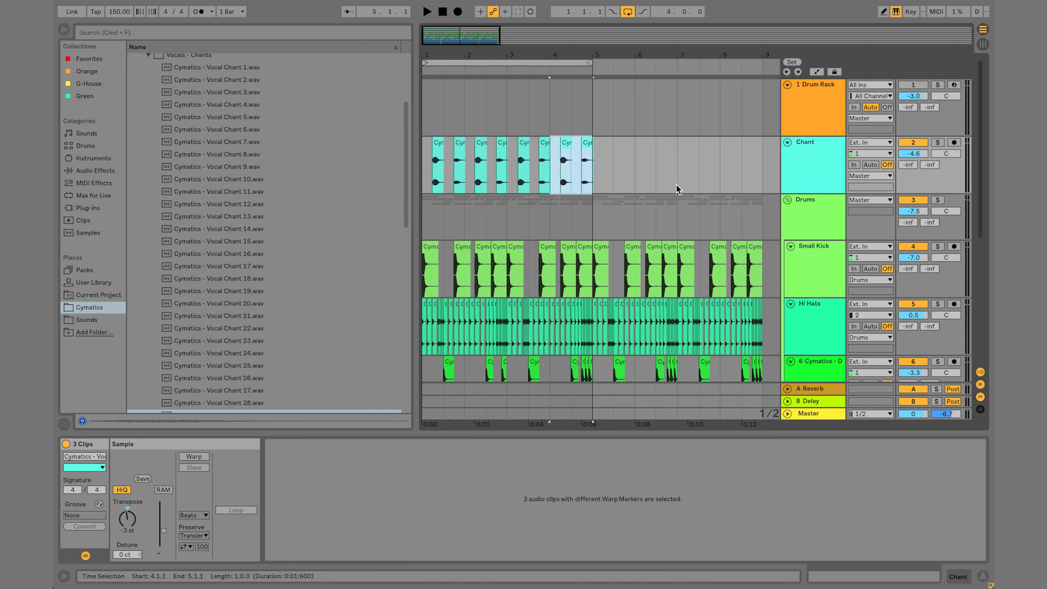
left_click_drag(426, 53, 426, 90)
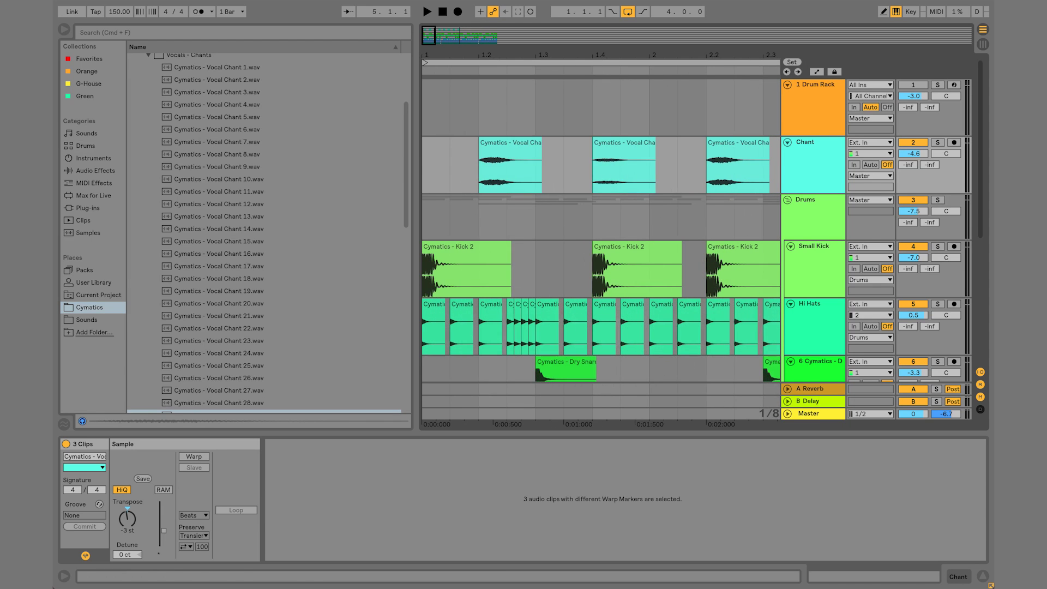
mouse_move(610, 43)
left_mouse_down()
mouse_move(599, 17)
mouse_move(612, 45)
left_mouse_up()
left_click_drag(547, 43, 465, 60)
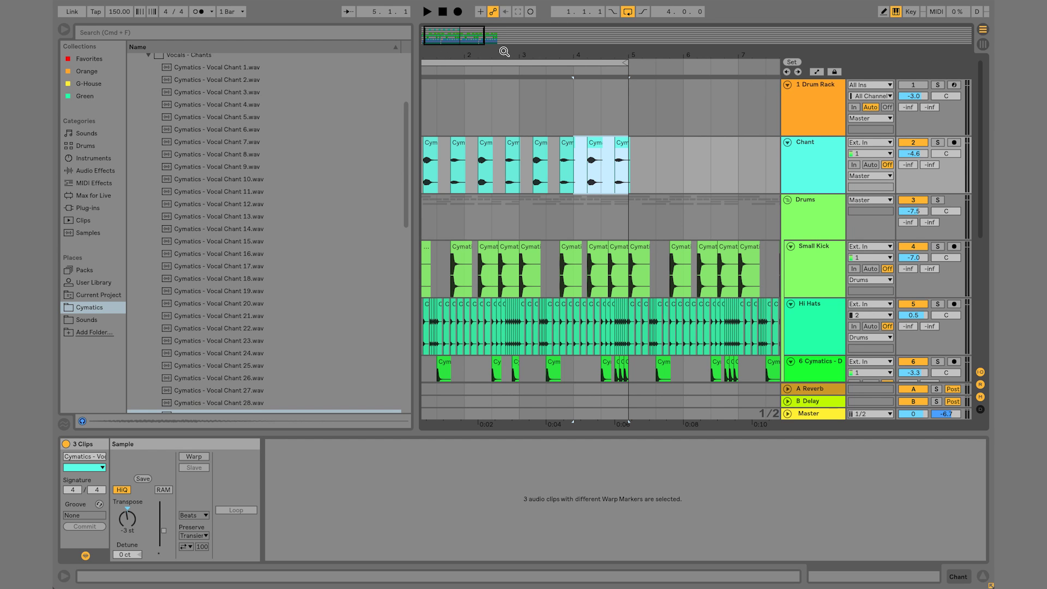
- Copy the Drum Rack MIDI clip from Session View into the Arrangement so it fills the Drum Rack track from bar 1 to bar 7
left_click(982, 45)
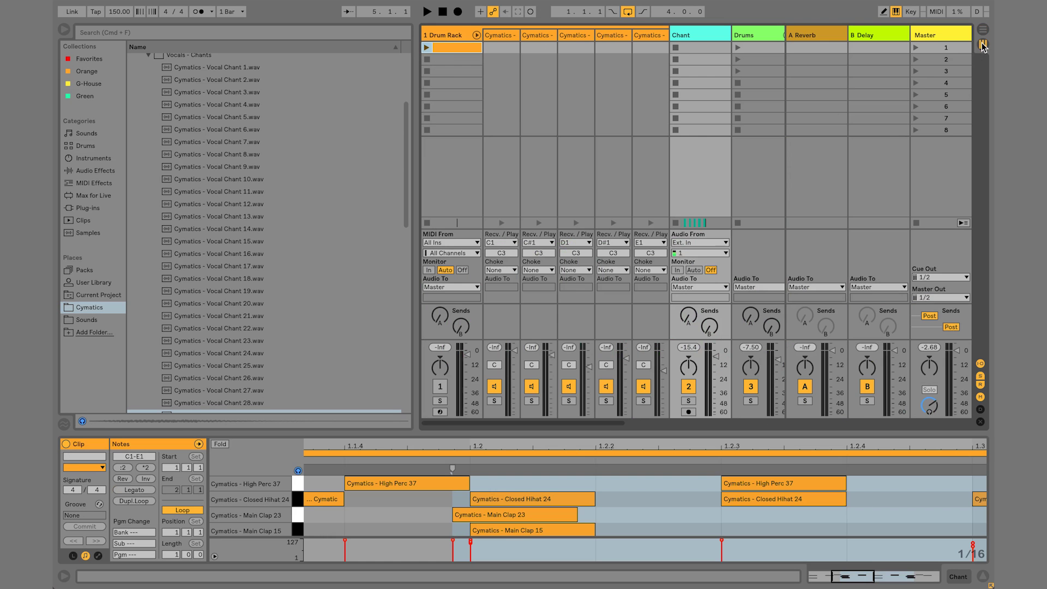
left_click(454, 48)
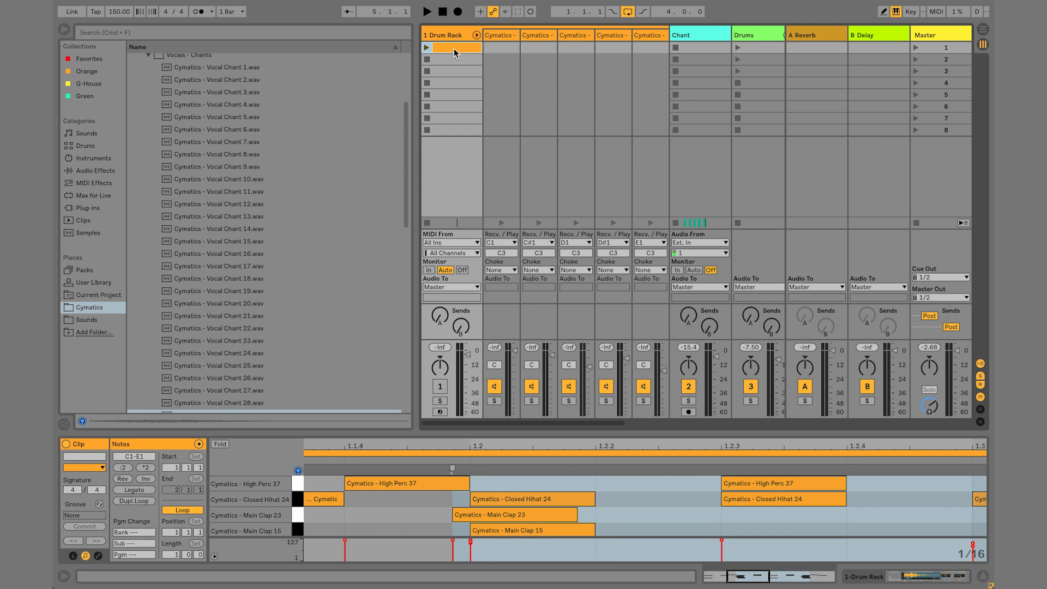
left_click(981, 30)
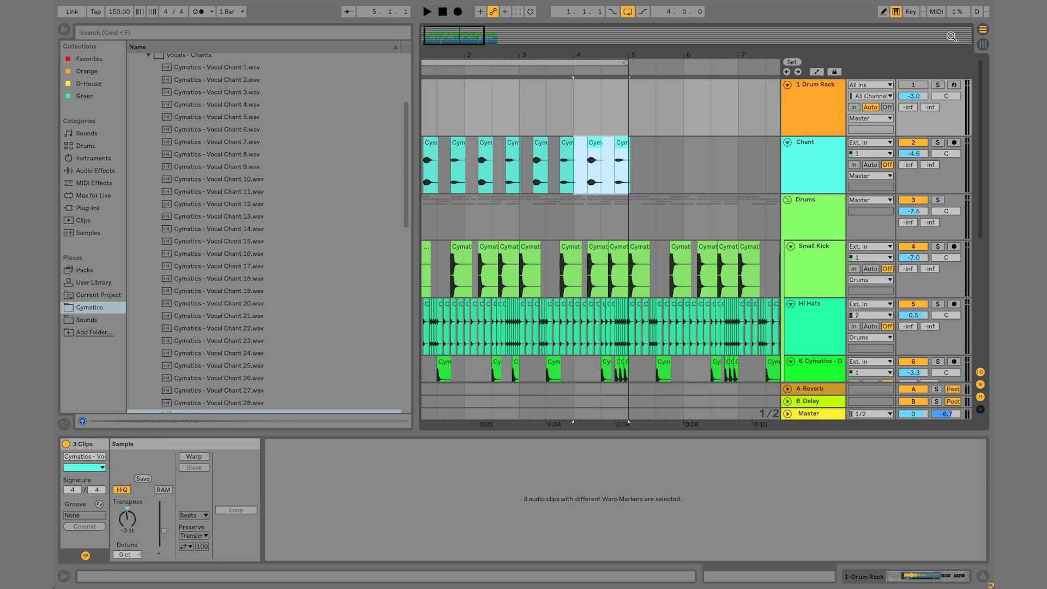
left_click(430, 105)
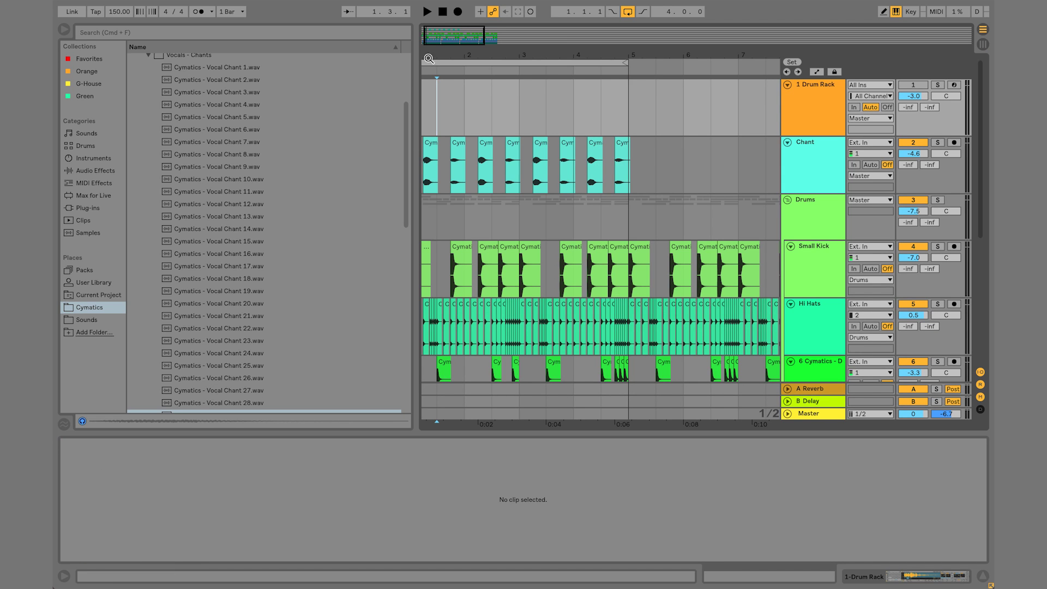
left_click_drag(427, 59, 748, 91)
left_click(424, 97)
key("super+v")
left_click_drag(593, 57, 649, 57)
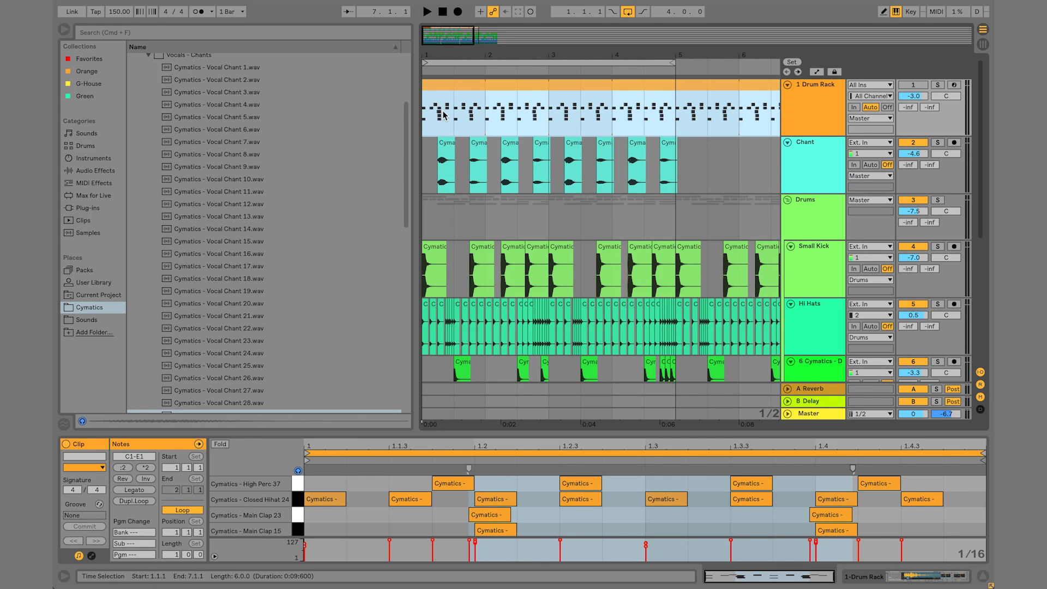
- Examine the Drum Rack clip's note pattern and length against the chant and drum clips in the arrangement
left_click_drag(473, 57, 480, 64)
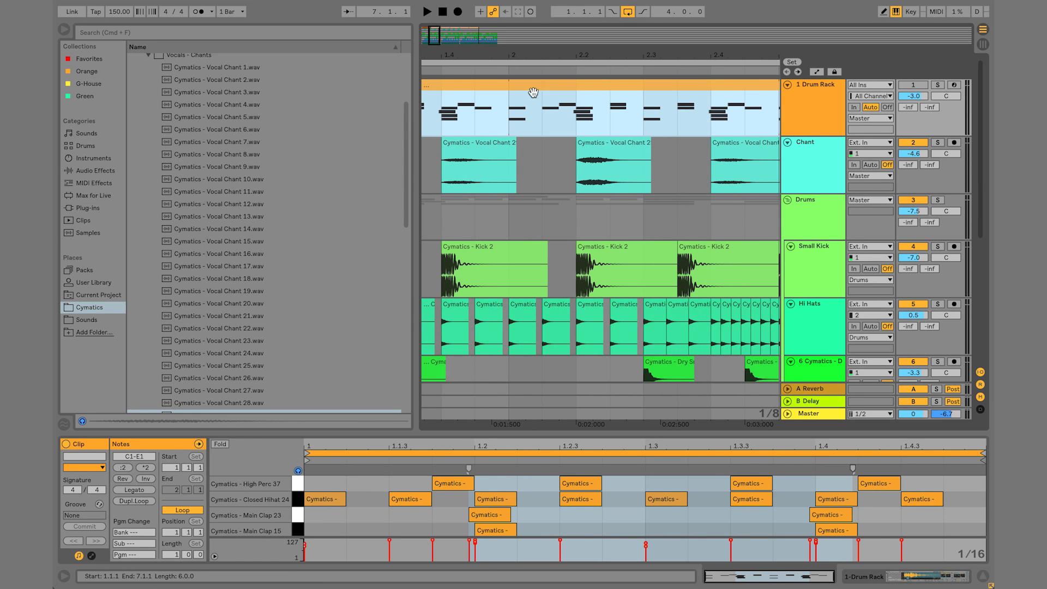
left_click(510, 106)
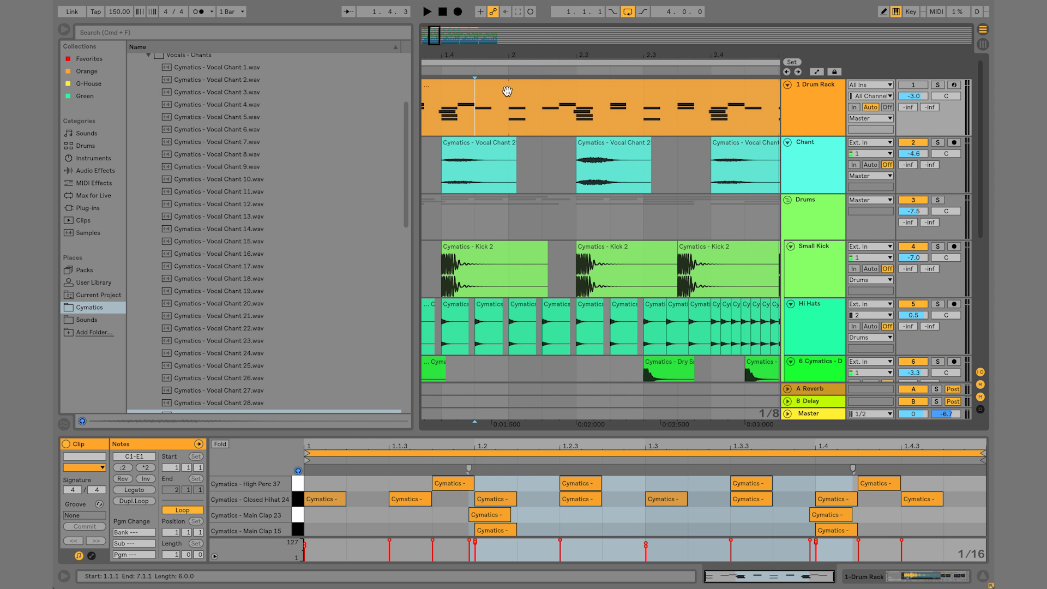
left_click_drag(513, 57, 510, 25)
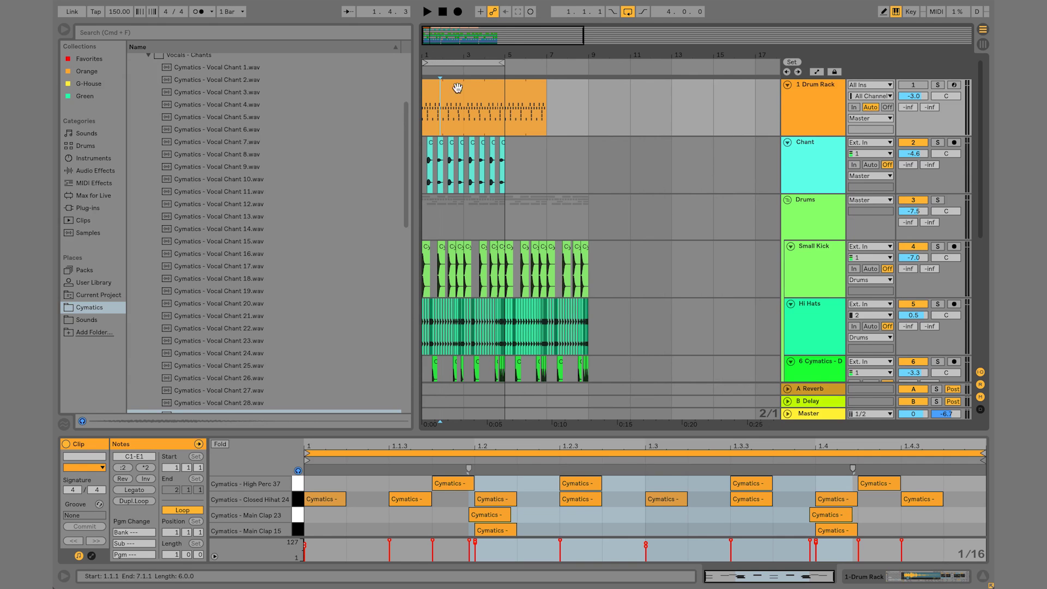
left_click_drag(440, 58, 434, 82)
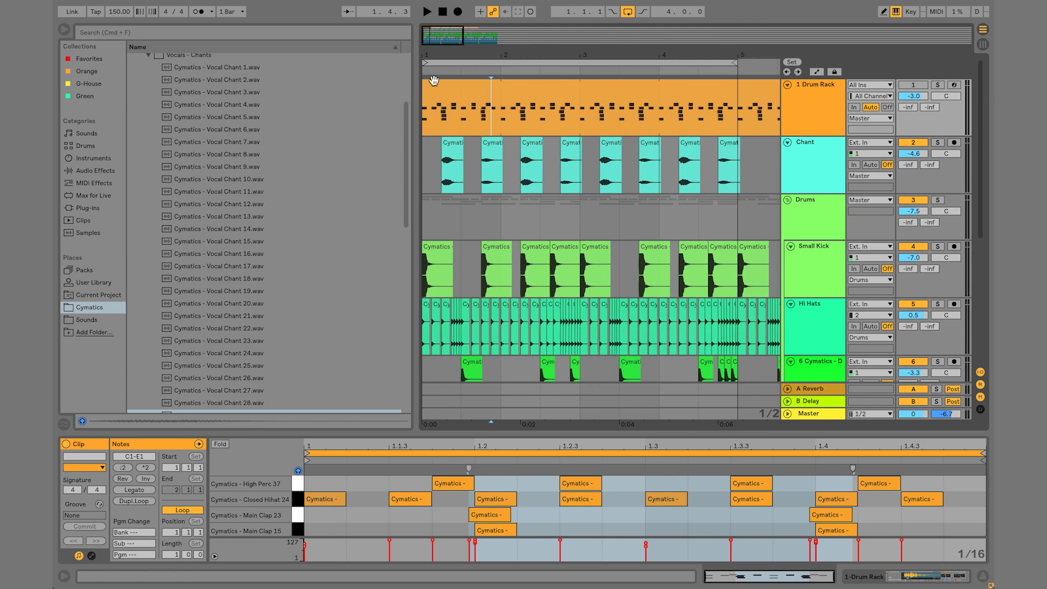
left_click(436, 93)
double_click(446, 91)
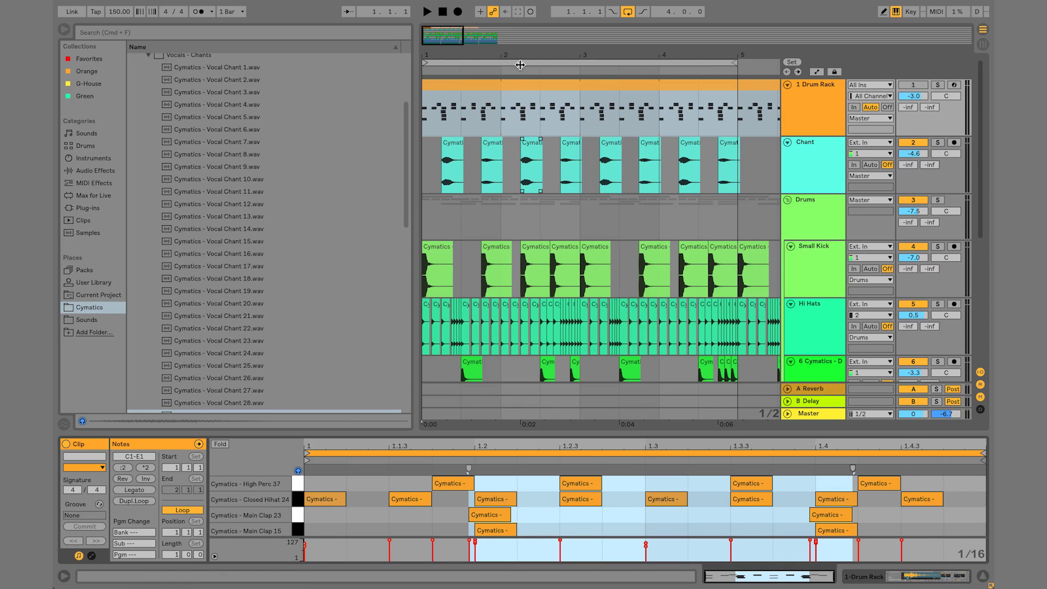
left_click_drag(520, 57, 519, 22)
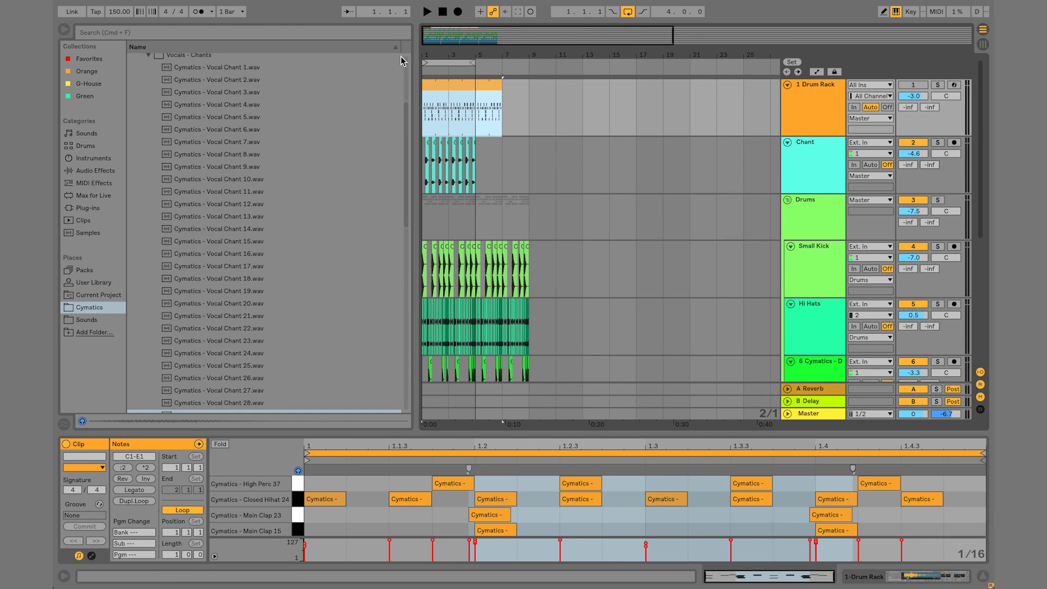
- Solo the Drum Rack track and play the arrangement from bar 1
left_click_drag(429, 55, 429, 88)
left_click(434, 114)
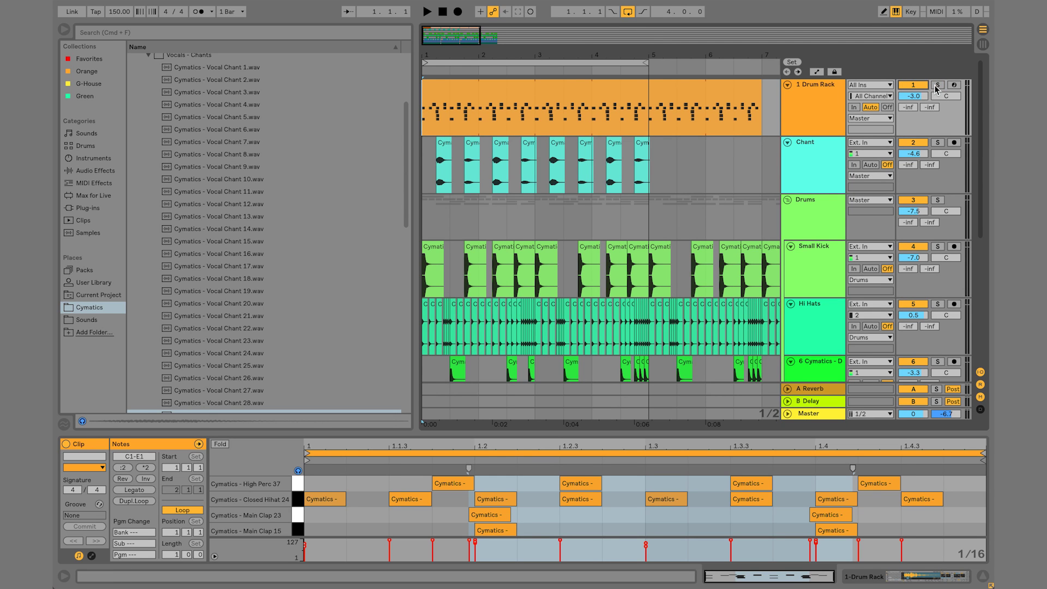
key("space")
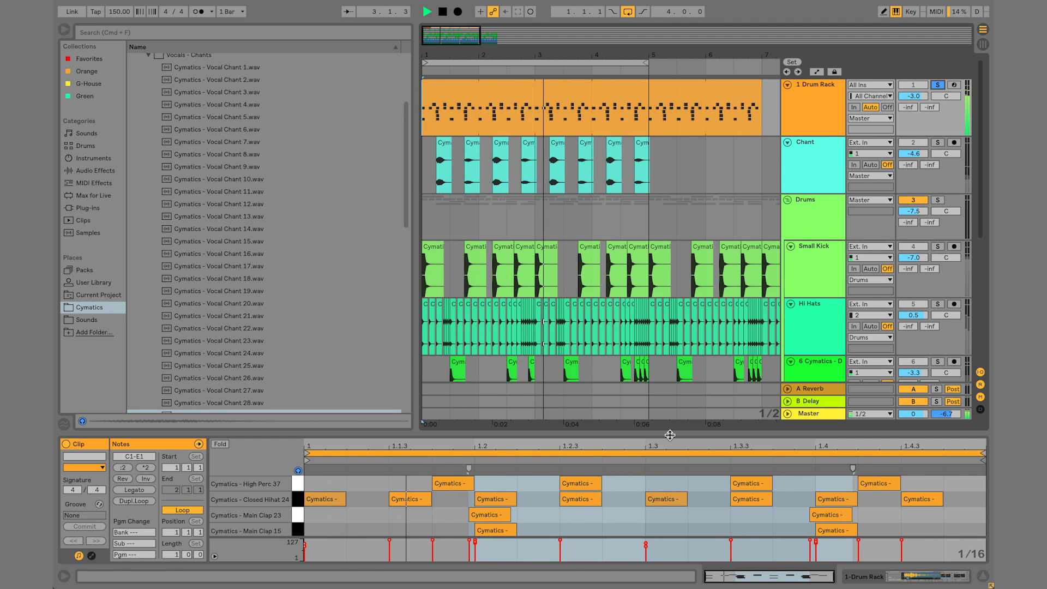
- Stop playback, enlarge the note editor and delete the kick note on beat 1 of the Drum Rack clip
key("space")
left_click_drag(668, 432, 668, 364)
left_click(667, 403)
left_click(561, 499)
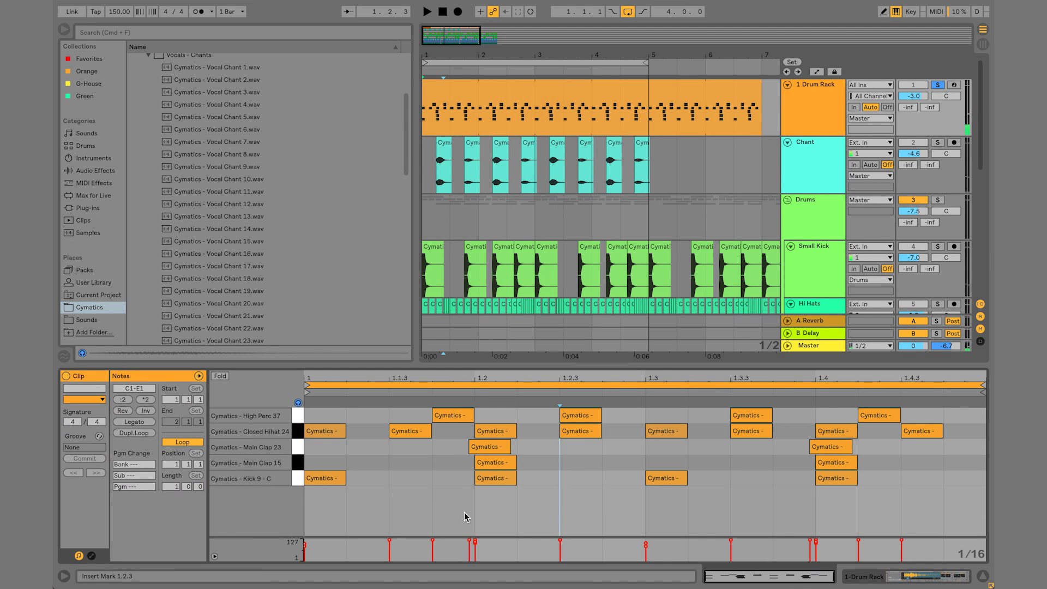
double_click(330, 478)
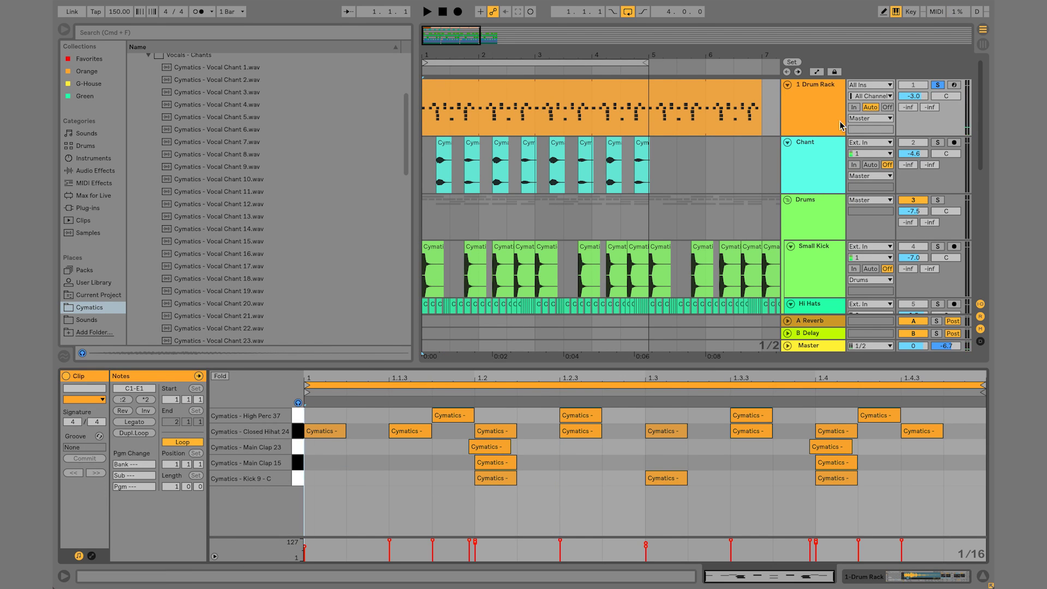
- Unsolo the Drum Rack track during playback to hear it with the full mix, and leave the track muted and folded
key("space")
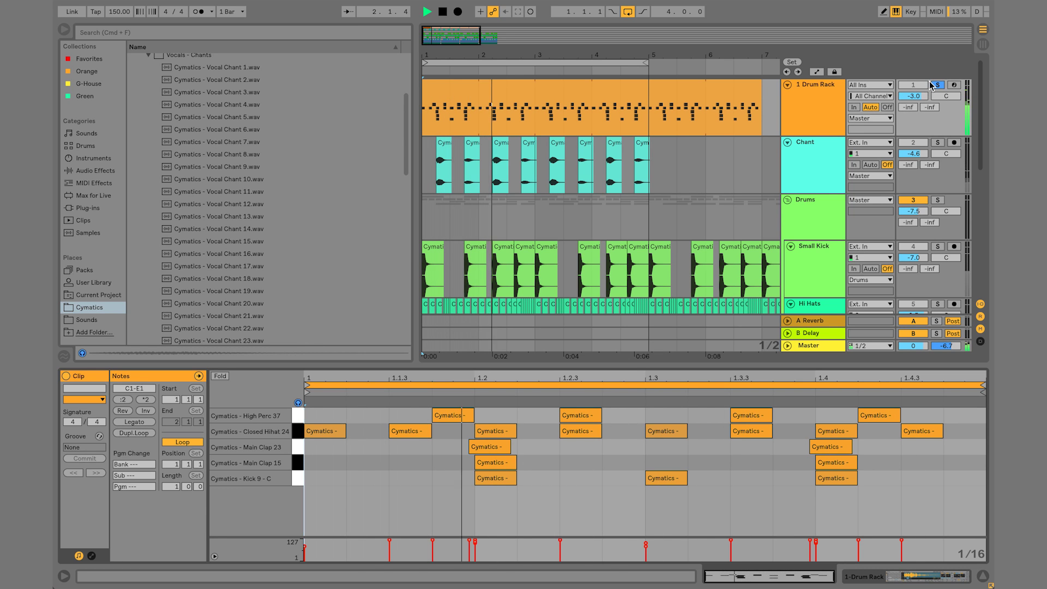
left_click(933, 85)
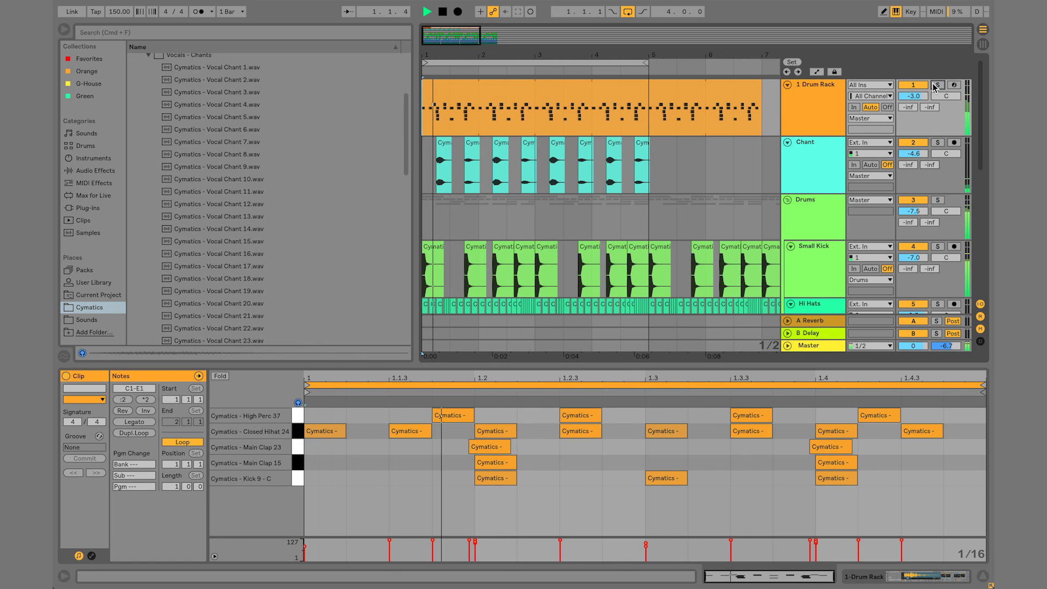
key("space")
left_click(920, 85)
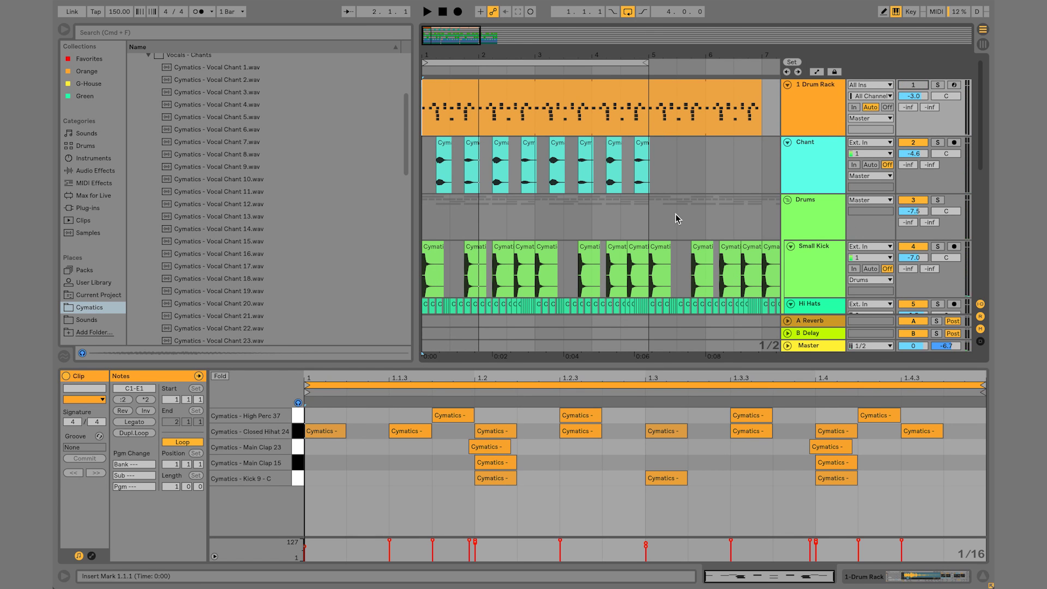
left_click(839, 88)
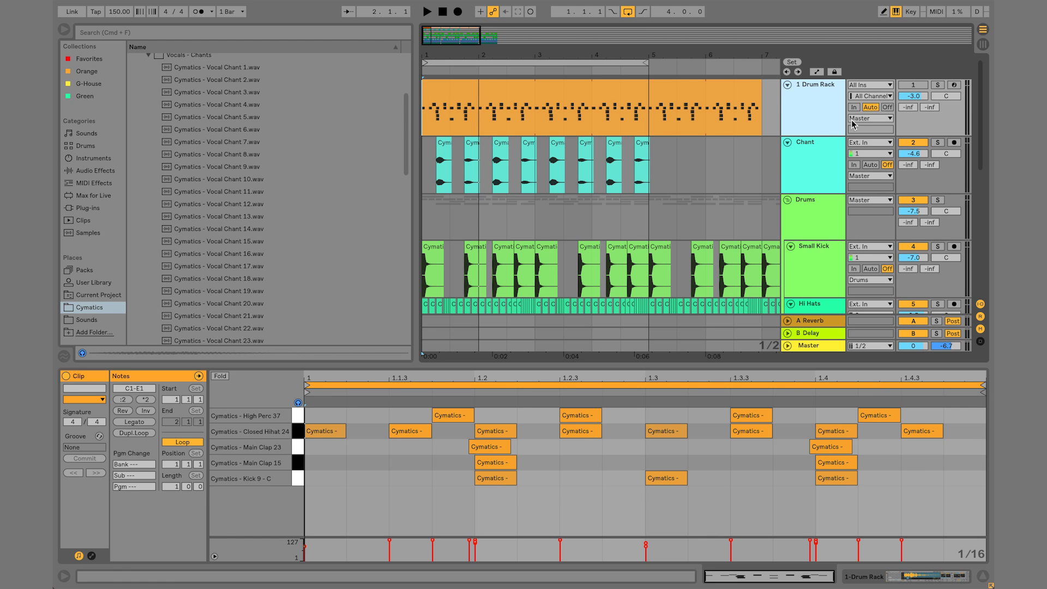
left_click(787, 85)
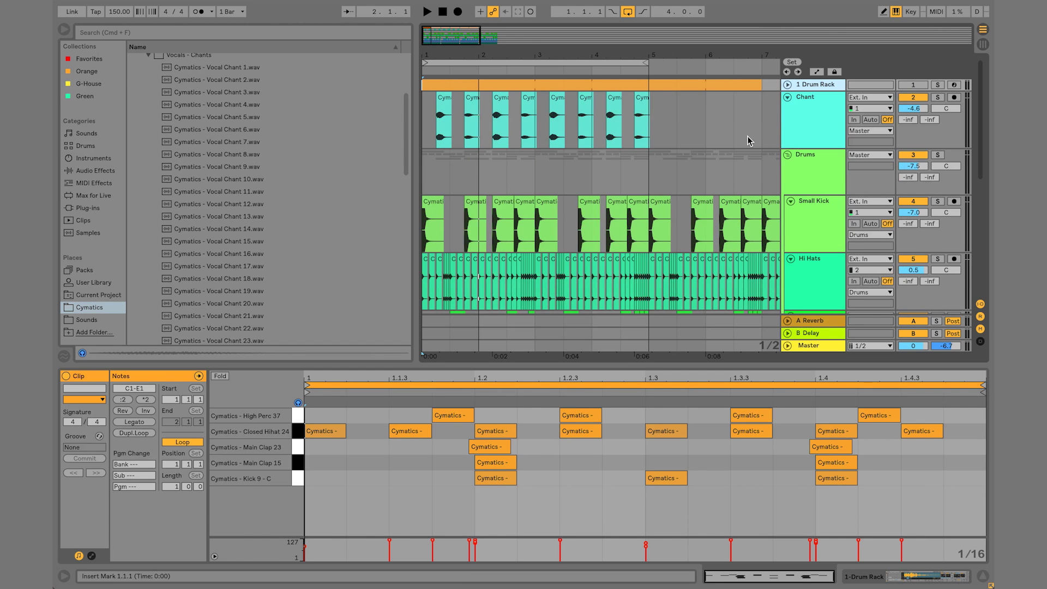
- Add an Auto Filter audio effect to the Chant track
left_click(433, 123)
key("space")
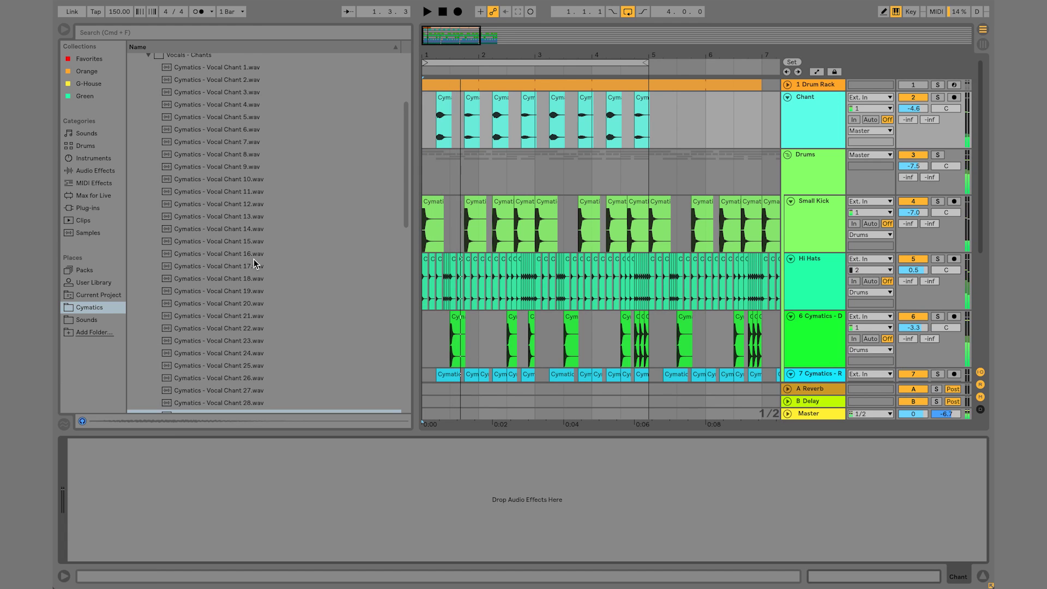
left_click(98, 171)
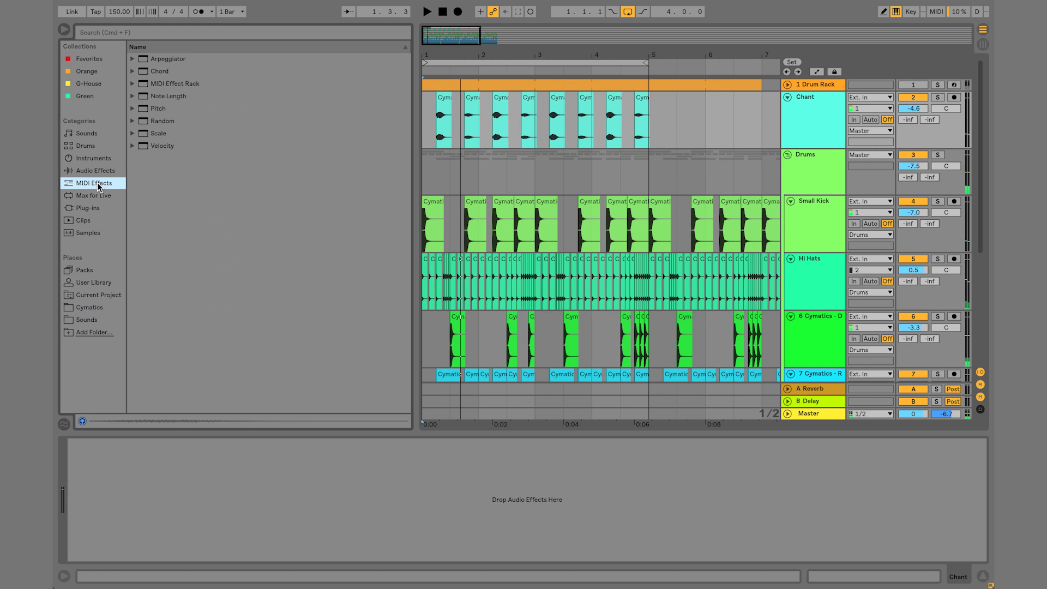
left_click_drag(166, 84, 253, 497)
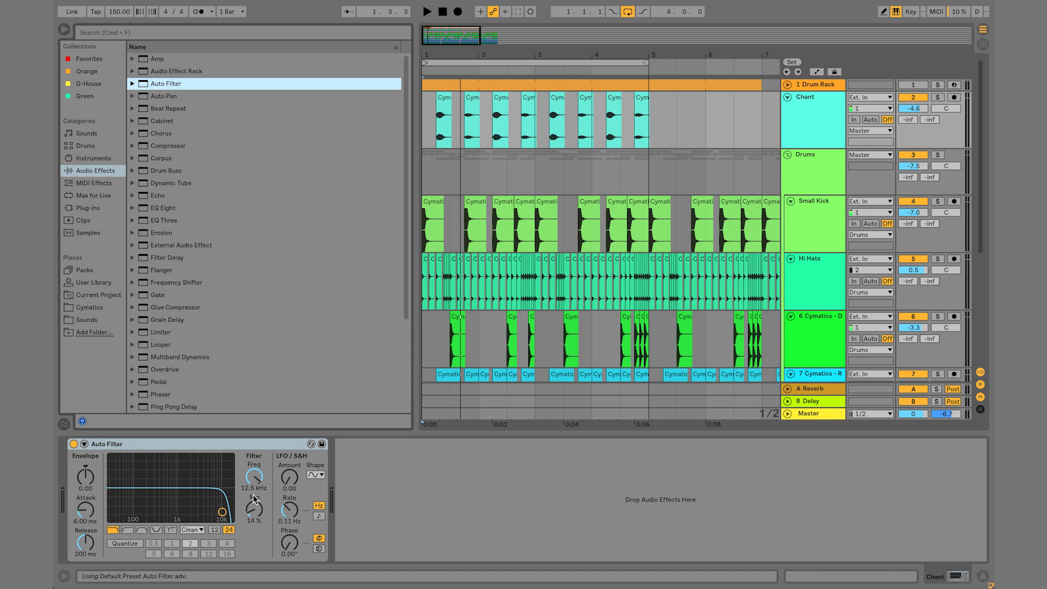
- Set the Chant's Auto Filter to high-pass with a cutoff frequency of 133 Hz, checking it during playback
left_click(129, 529)
left_click_drag(252, 485, 252, 548)
key("space")
key("space")
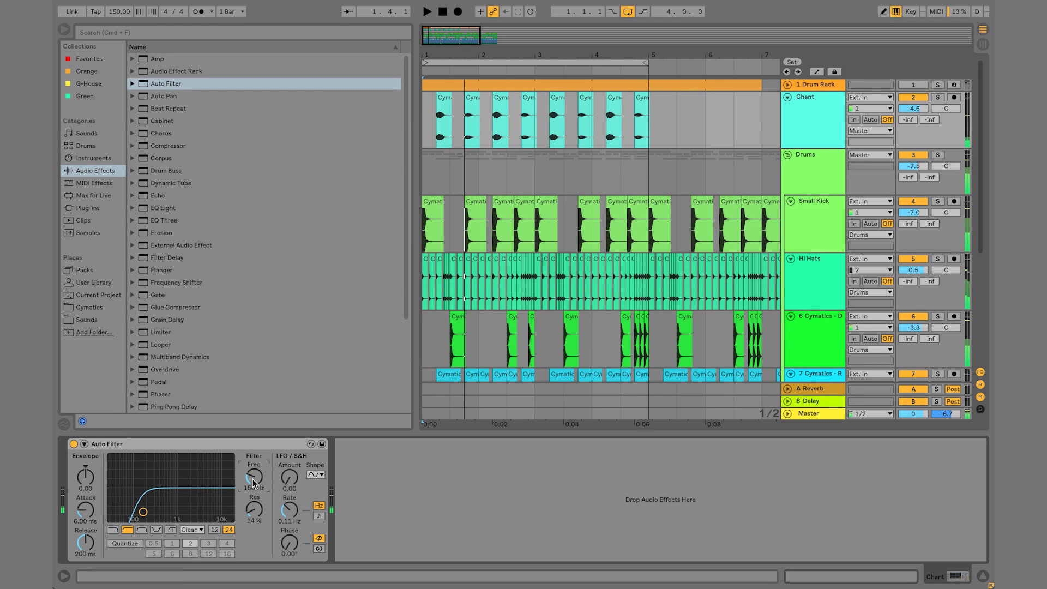
left_click_drag(254, 478, 254, 479)
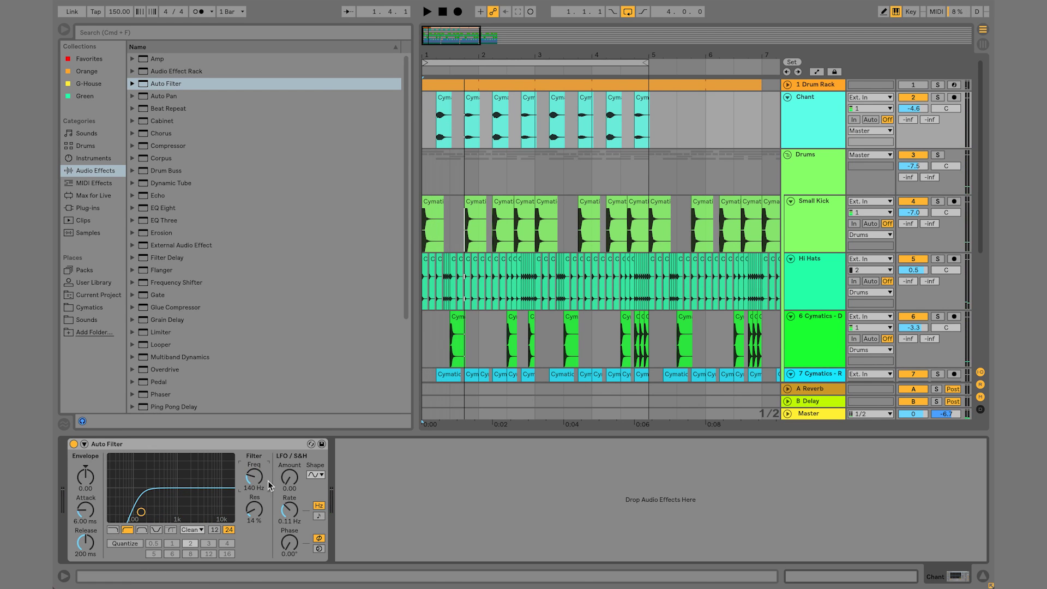
key("space")
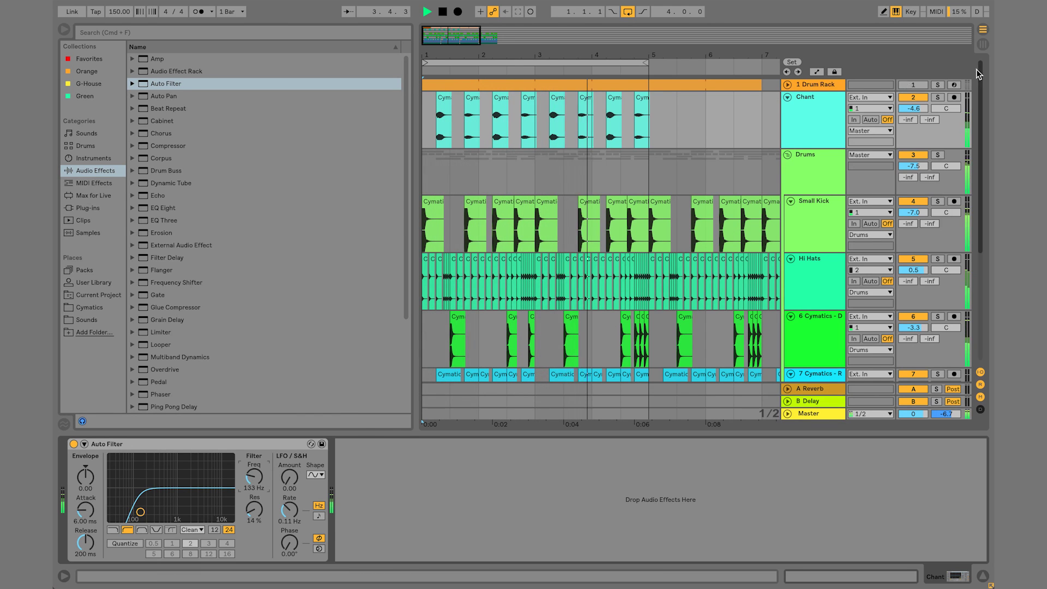
key("space")
- Switch to Session View and collapse the Drum Rack's individual chain strips
left_click(983, 46)
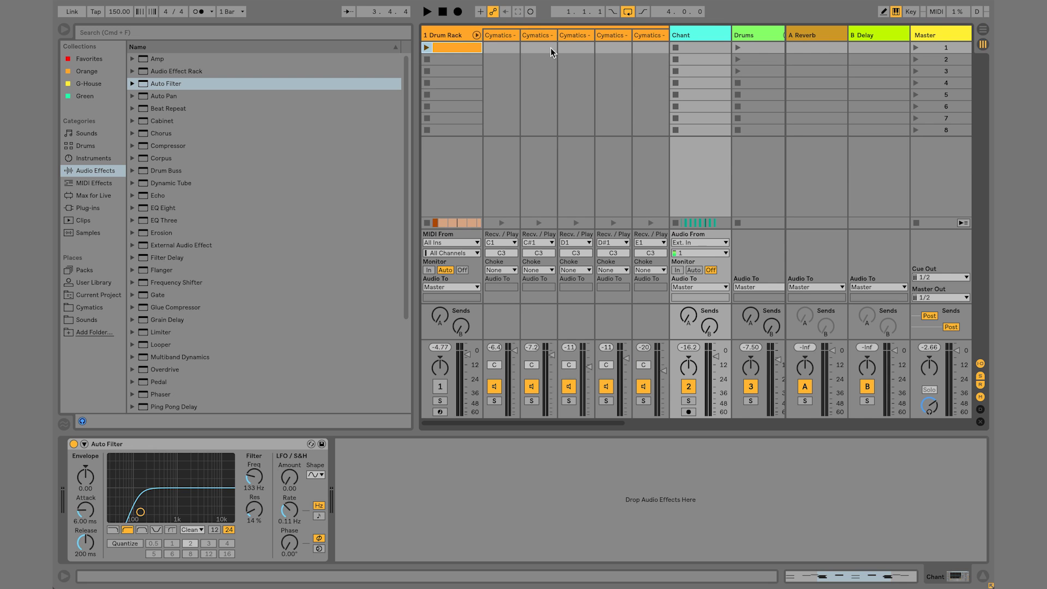
left_click(476, 35)
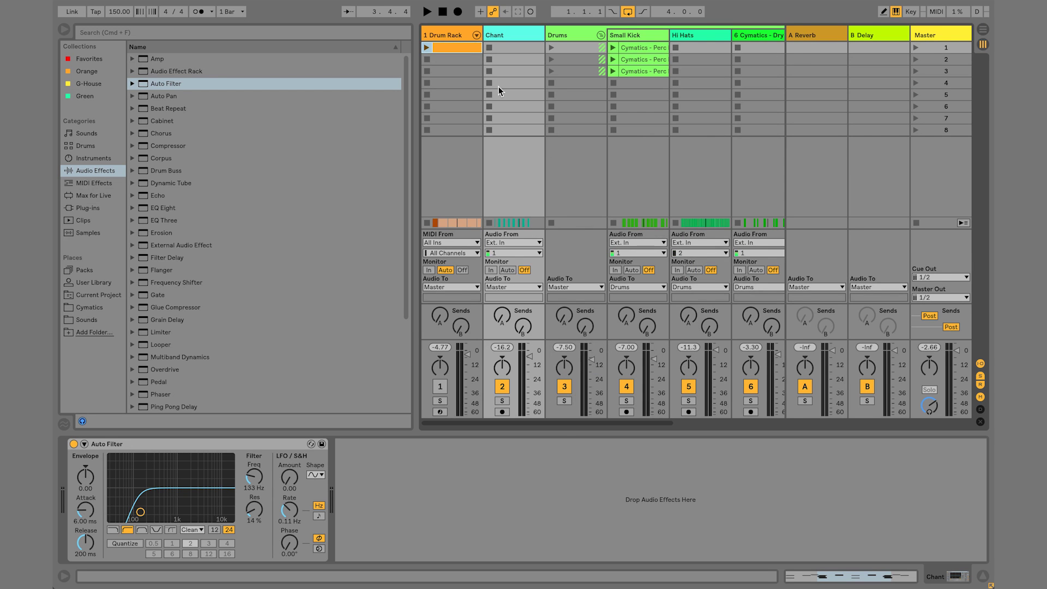
left_click_drag(561, 422, 572, 397)
left_click(696, 413)
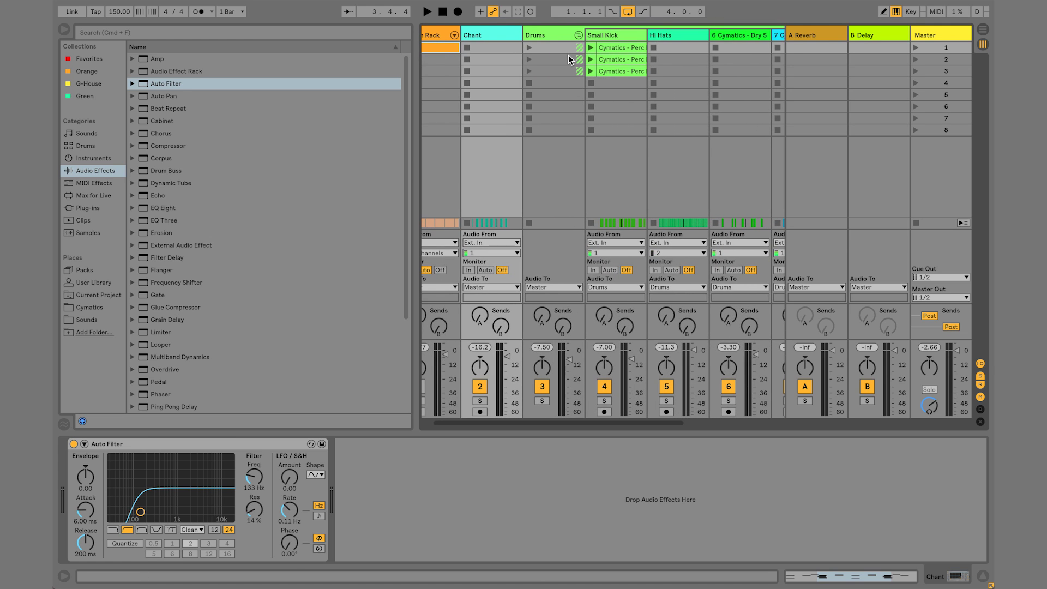
- Try to group the Small Kick, Hi Hats, Dry Snare and Ride tracks inside the Drums group, and undo the grouping
left_click(561, 34)
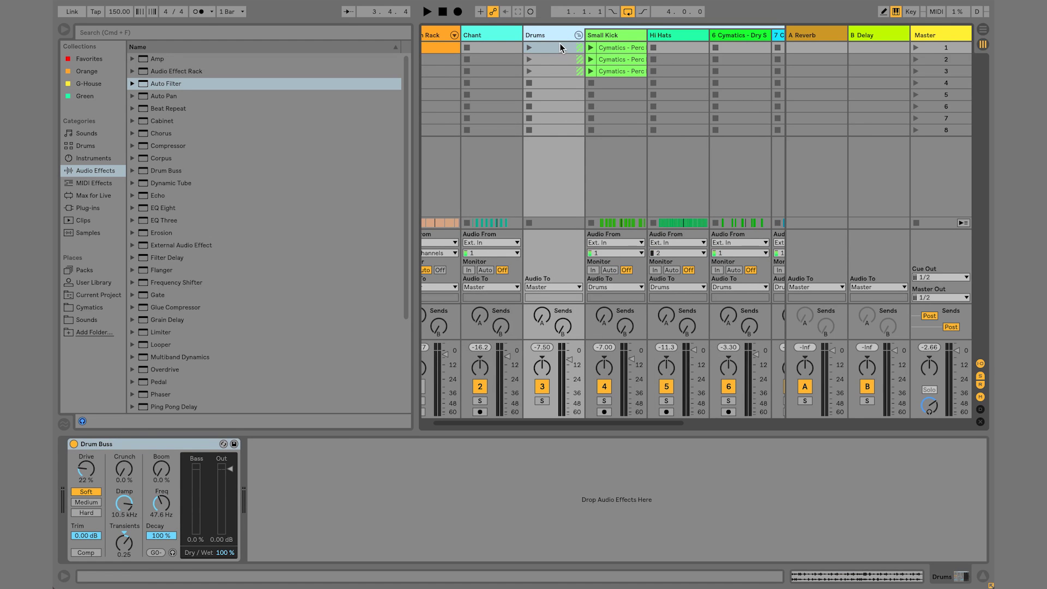
left_click(606, 36)
left_click(670, 34)
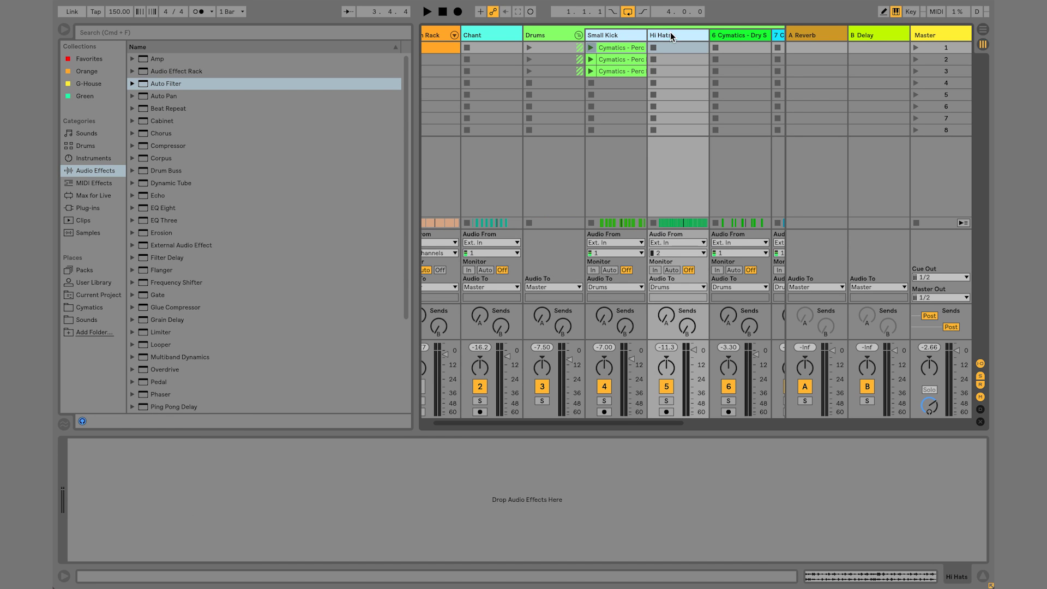
left_click(715, 34)
left_click_drag(643, 424, 679, 423)
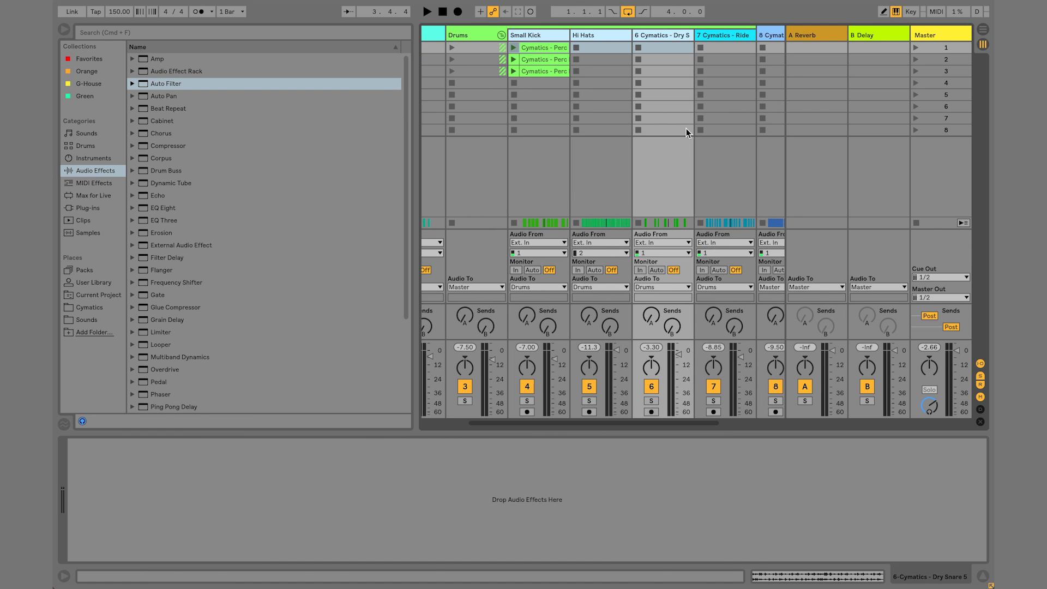
left_click(707, 39)
right_click(524, 34)
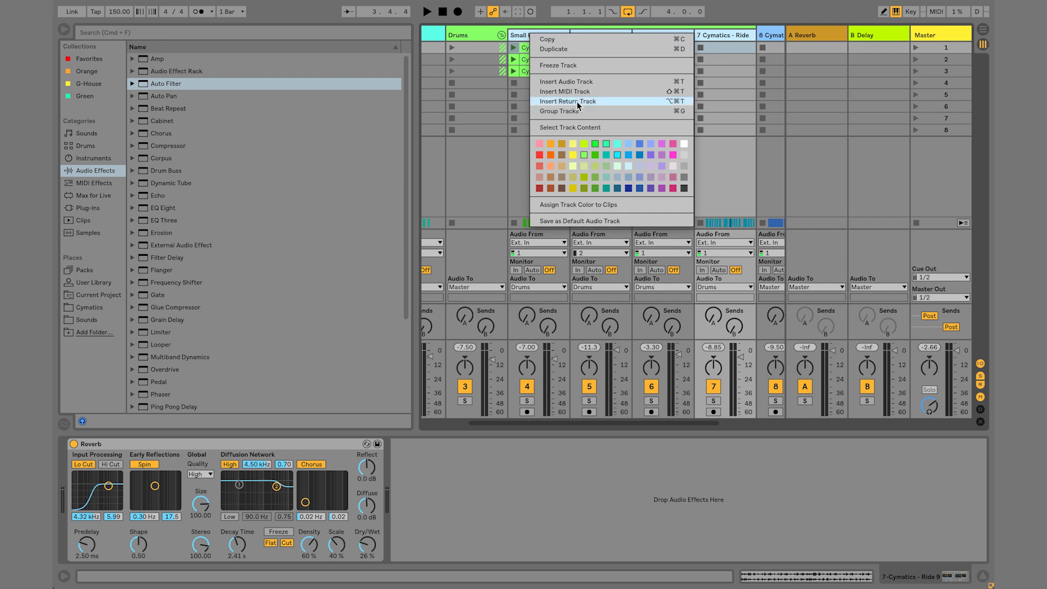
left_click(575, 109)
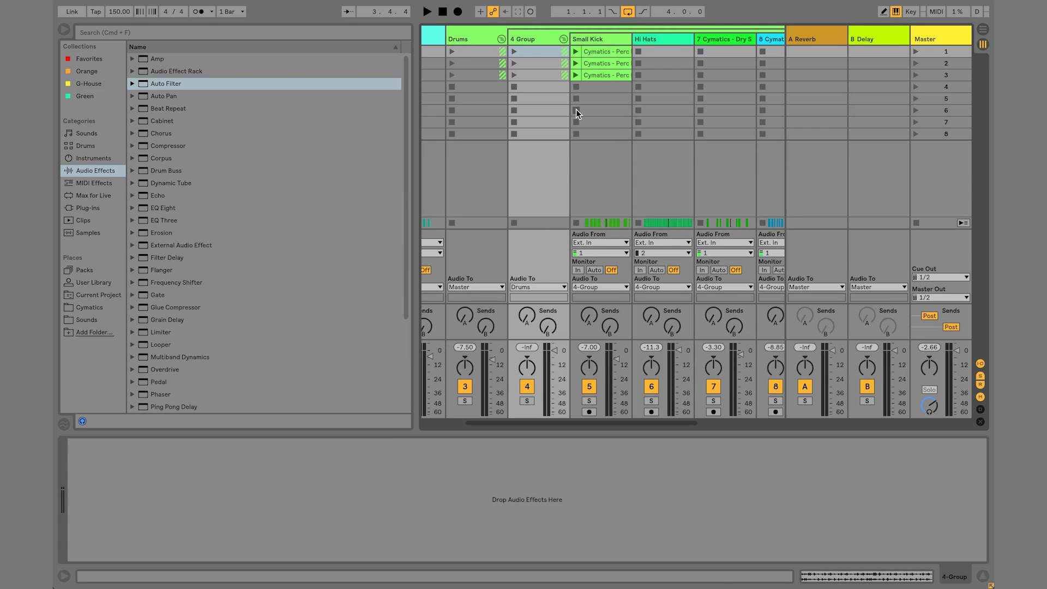
key("super+z")
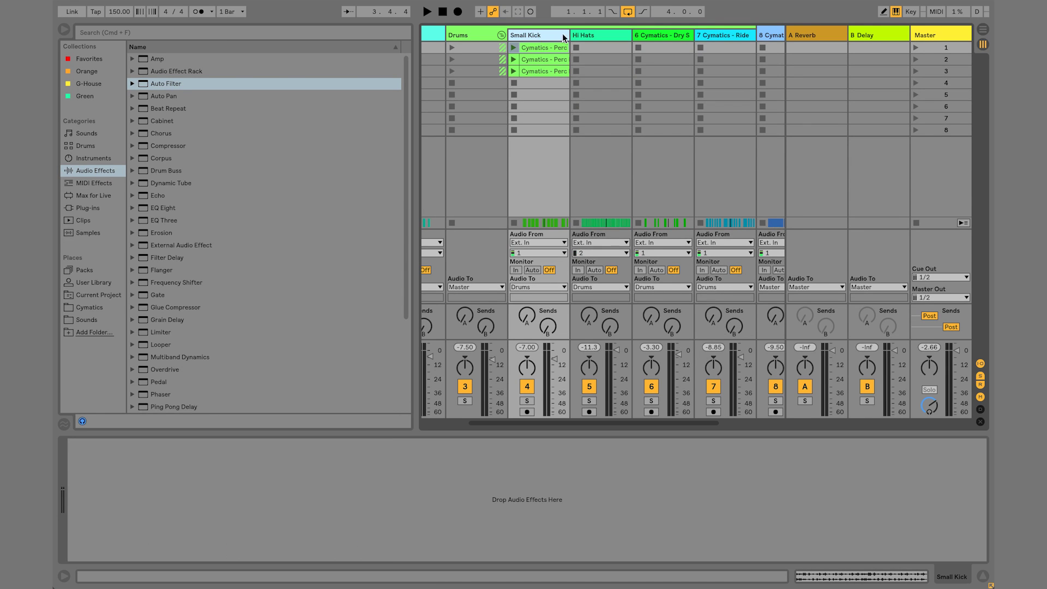
left_click(597, 36, "super")
left_click(671, 40, "super")
right_click(716, 34)
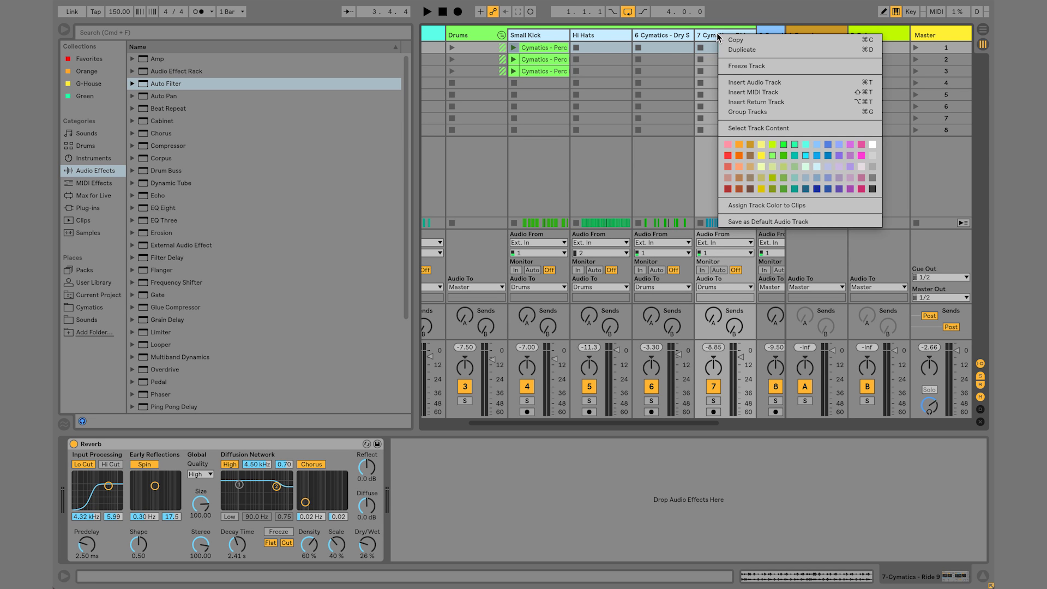
key("Escape")
- Ungroup the existing Drums group so its tracks stand alone
left_click(470, 36)
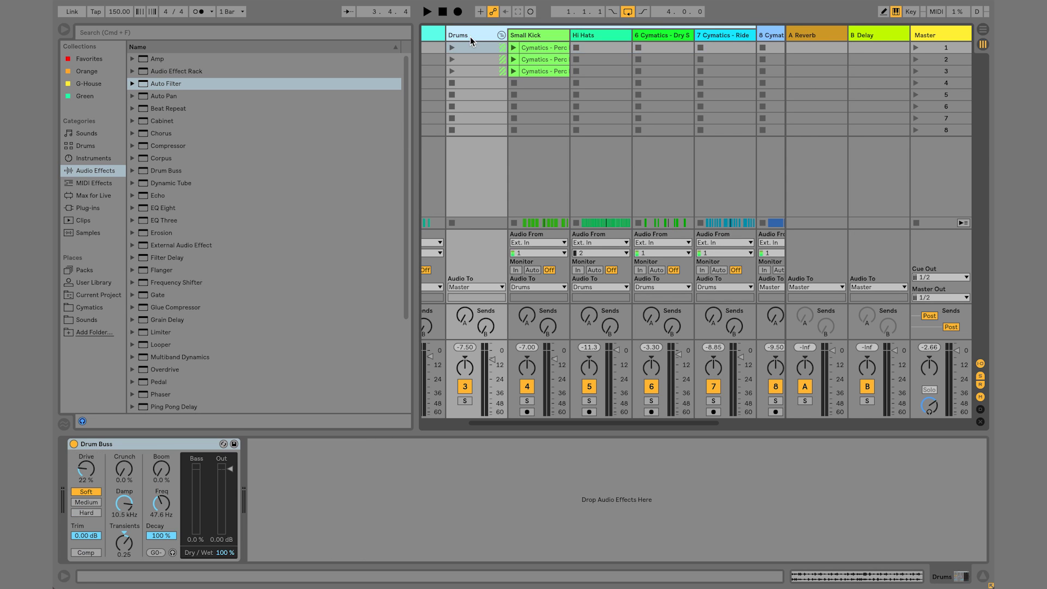
right_click(470, 37)
left_click(502, 156)
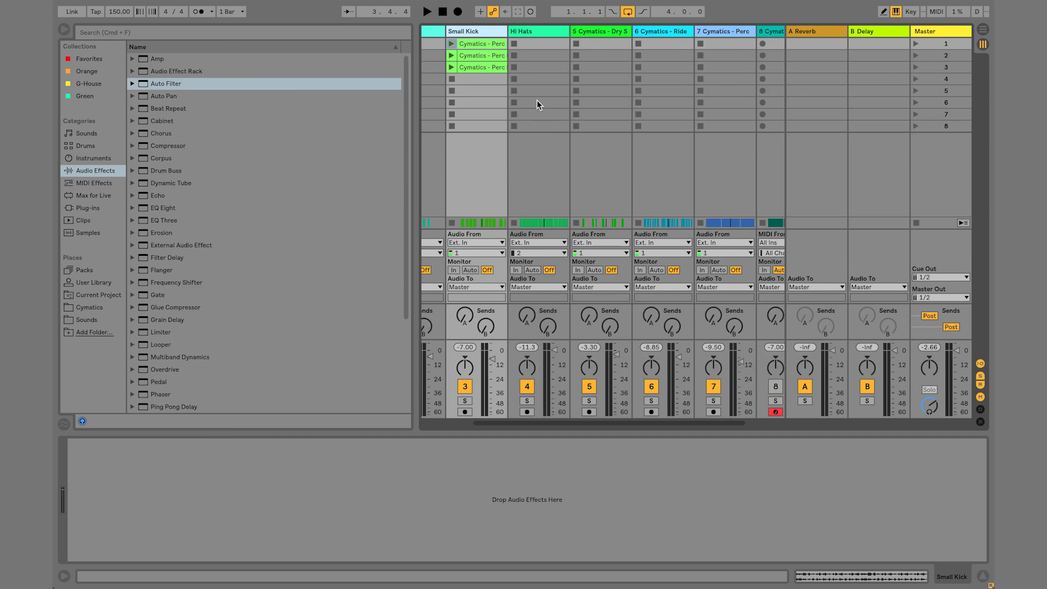
- Group the Chant, Small Kick, Hi Hats and Dry Snare tracks and name the new group Drums
left_click(529, 31)
left_click(591, 30)
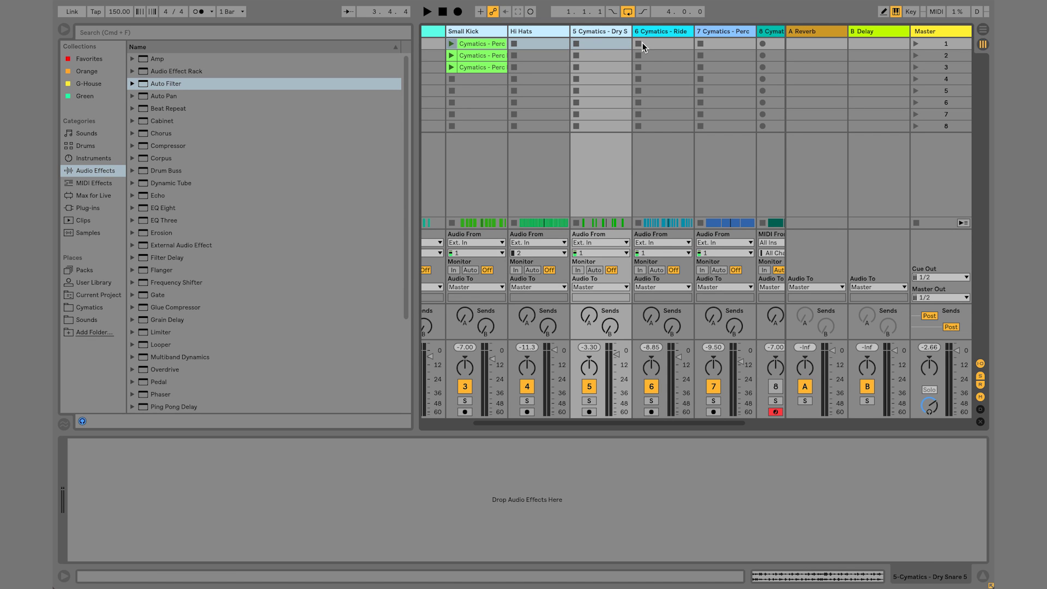
scroll(598, 423, "left", 5)
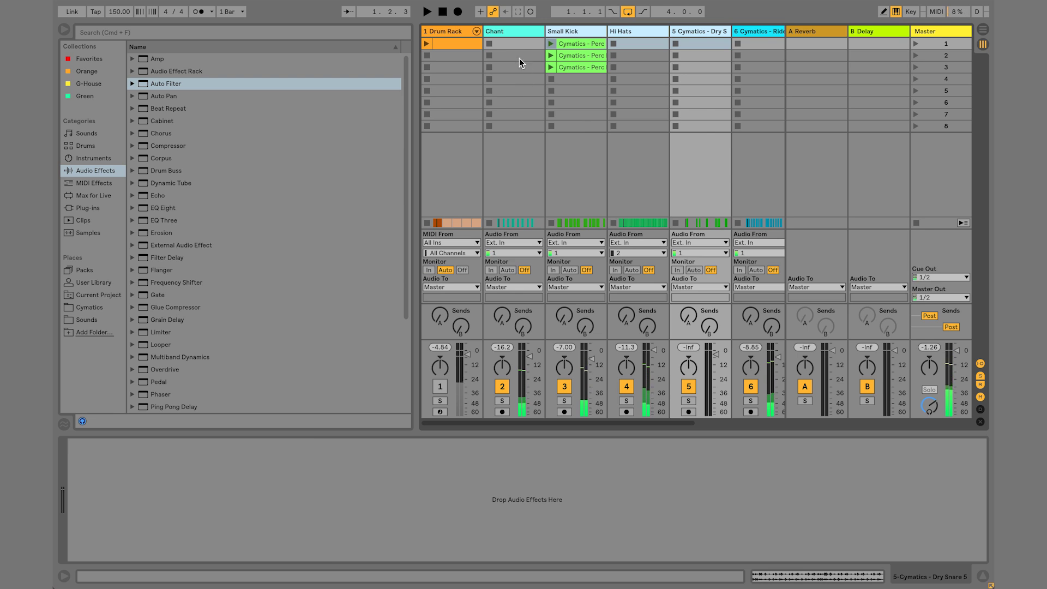
left_click(516, 33)
right_click(527, 33)
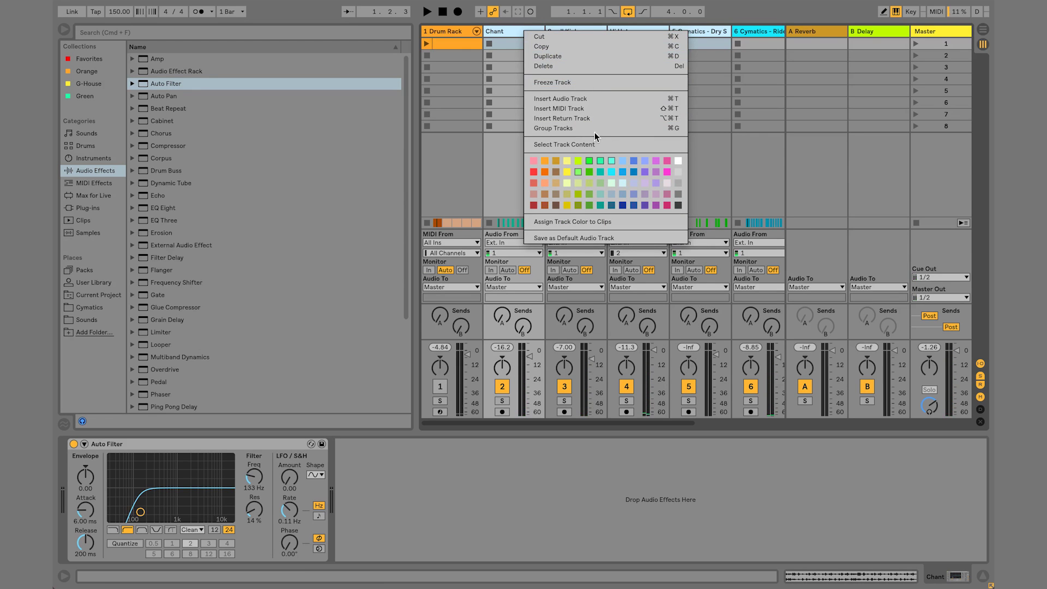
left_click(579, 128)
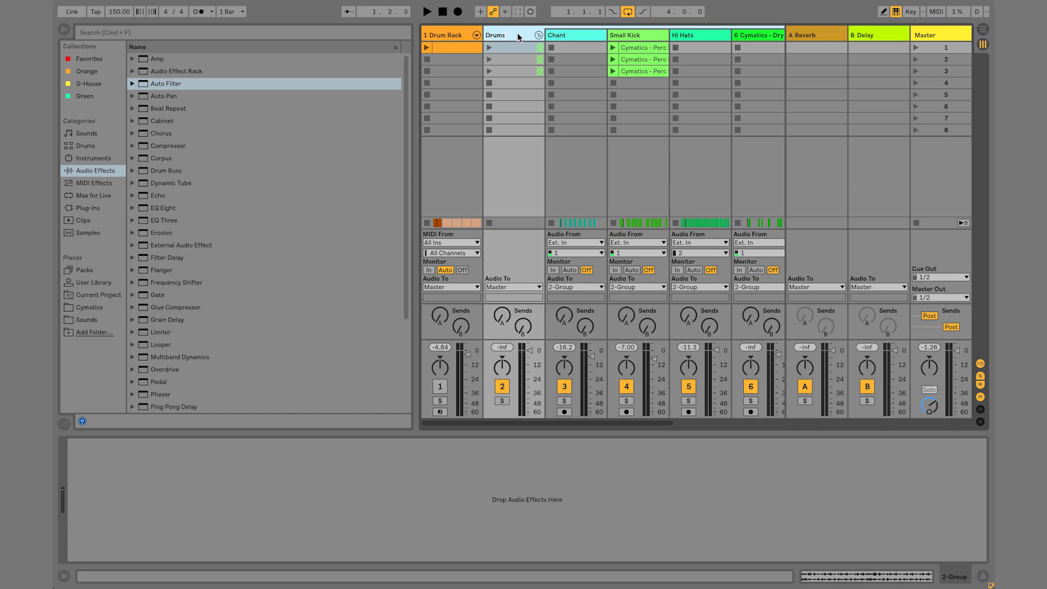
key("Return")
left_click(538, 35)
left_click(539, 35)
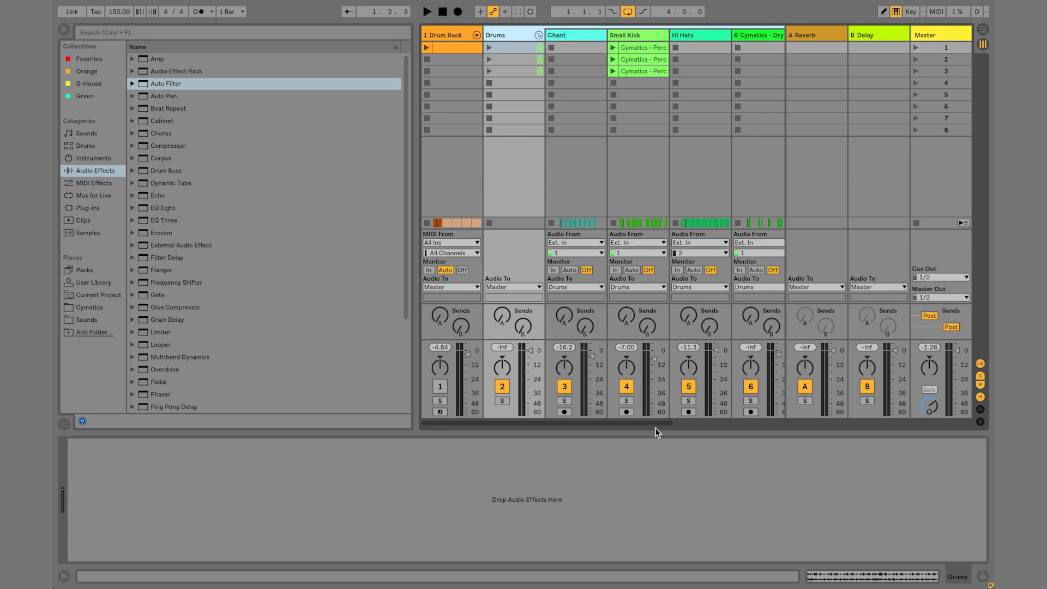
- Play the beat and check the mixer levels of the Ride, Perc Loop and 808 tracks, selecting the Perc Loop track
left_click_drag(656, 424, 761, 417)
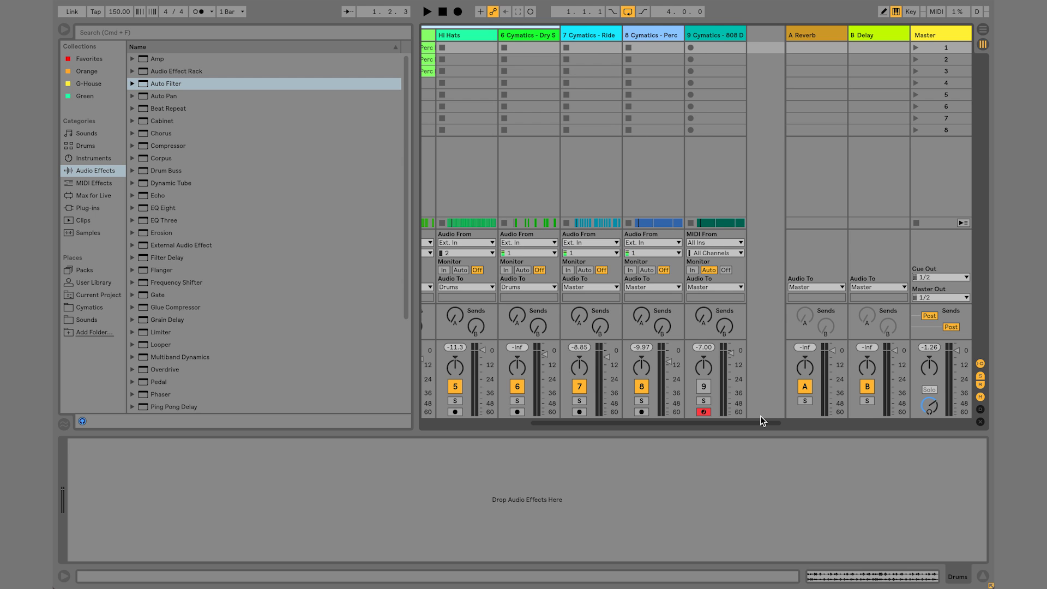
left_click_drag(725, 424, 725, 424)
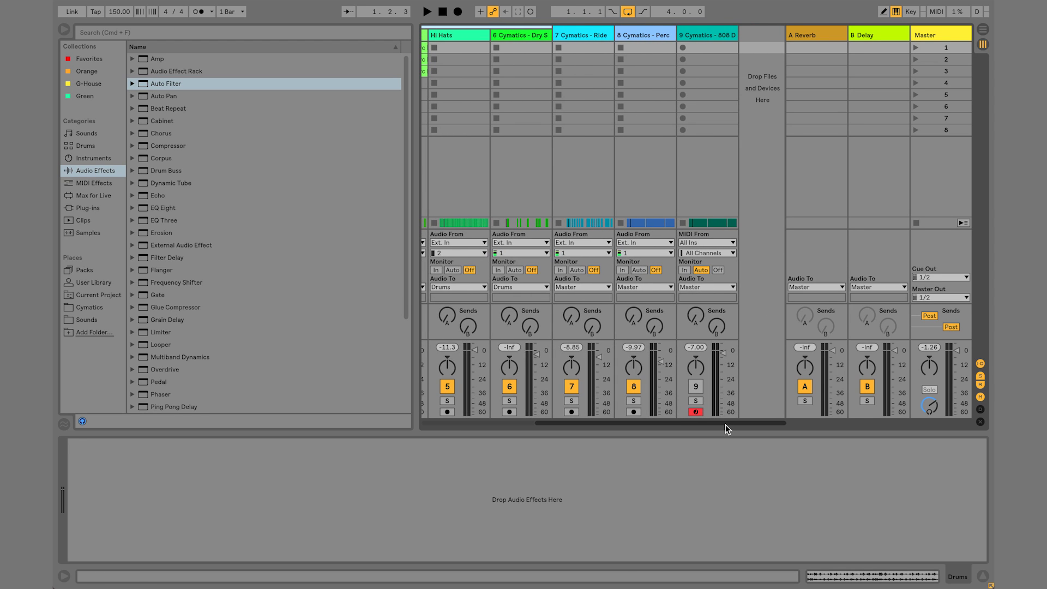
key("space")
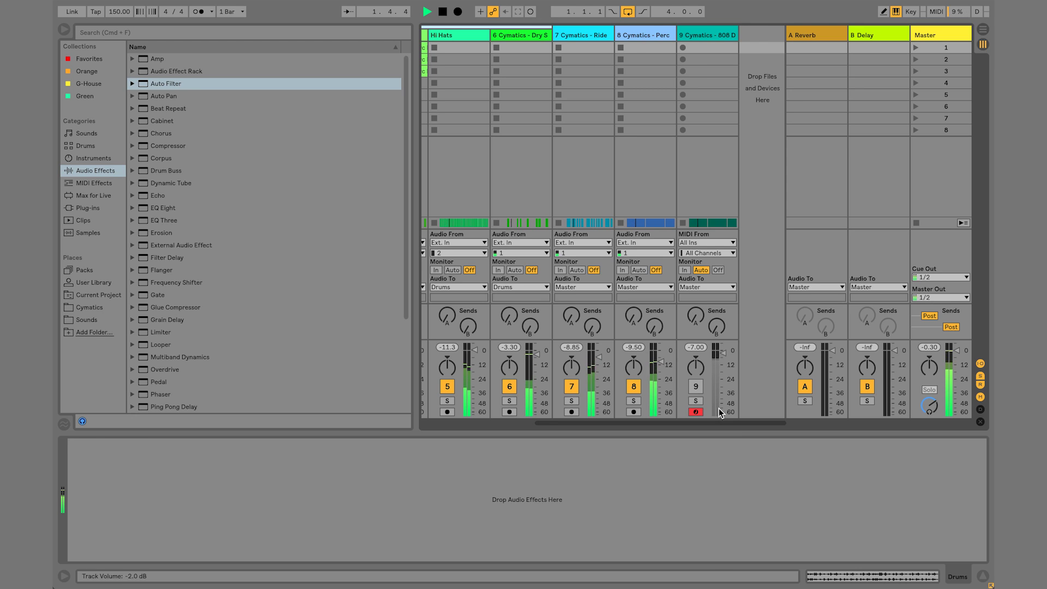
key("space")
left_click(659, 36)
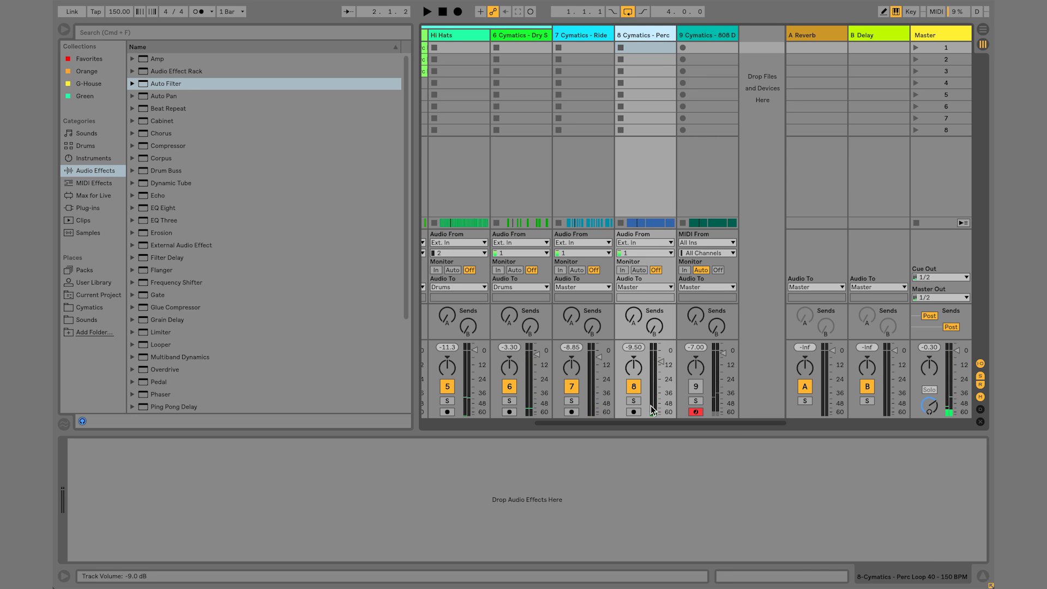
left_click(659, 359)
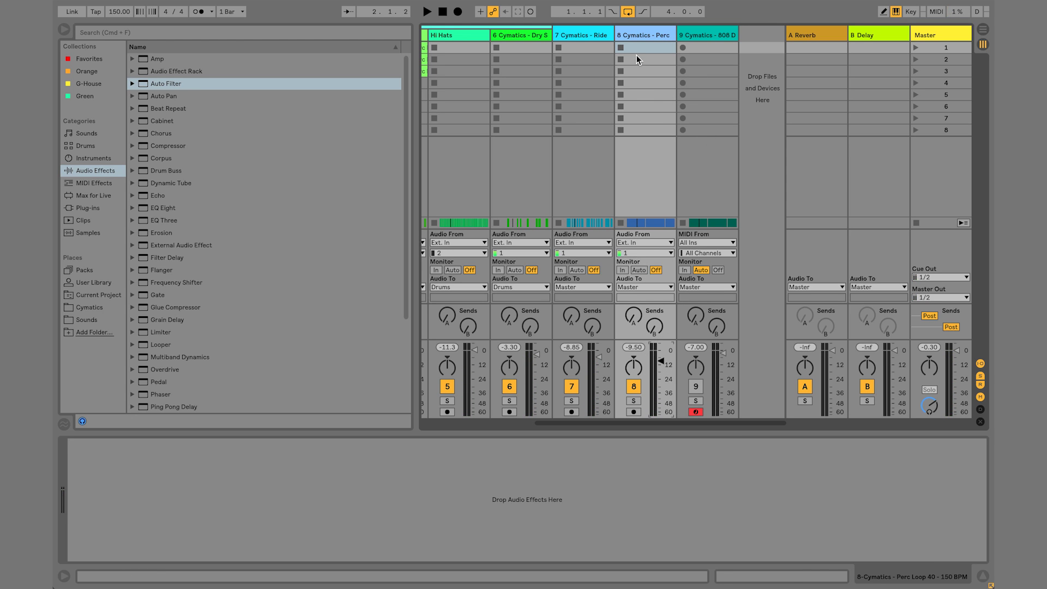
- Move the Perc Loop track ahead of the Ride track, into the Drums group, and play the beat
left_click_drag(627, 35, 548, 35)
key("space")
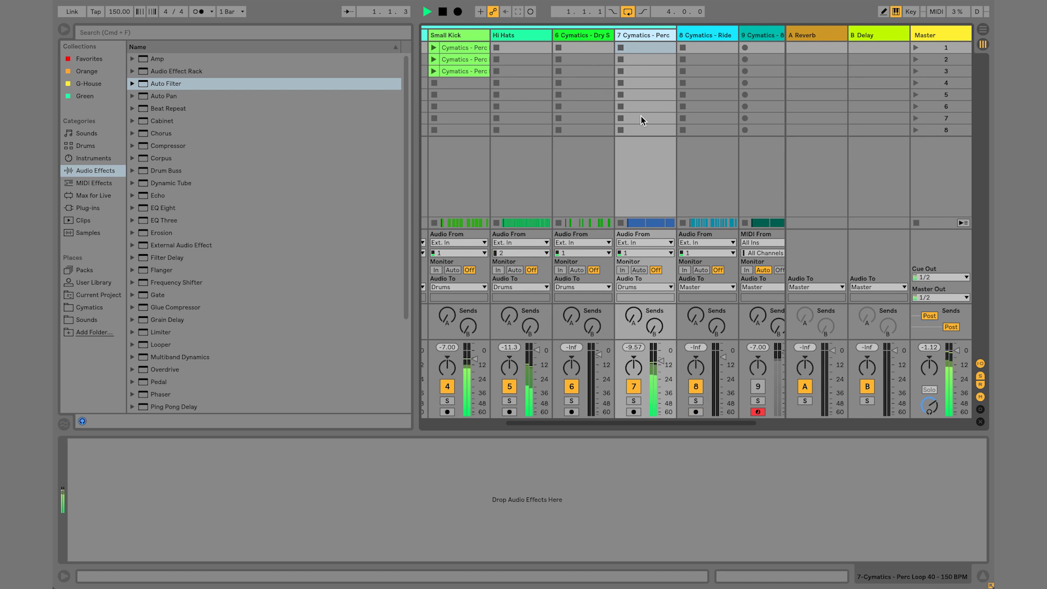
left_click_drag(679, 423, 704, 423)
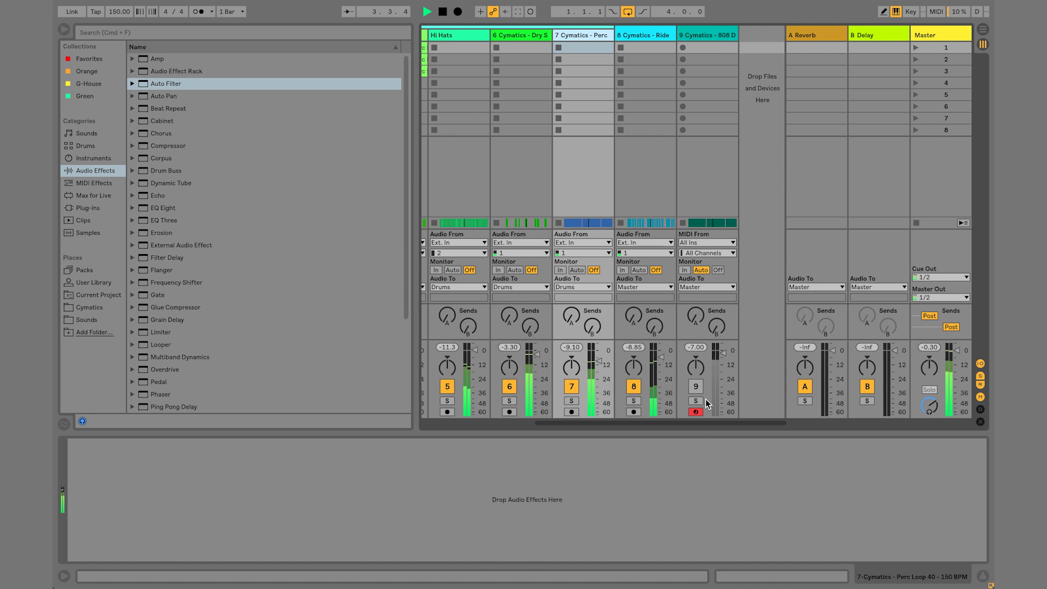
key("space")
- Unmute the 808 track and play the beat to check its level against the drums
left_click(710, 35)
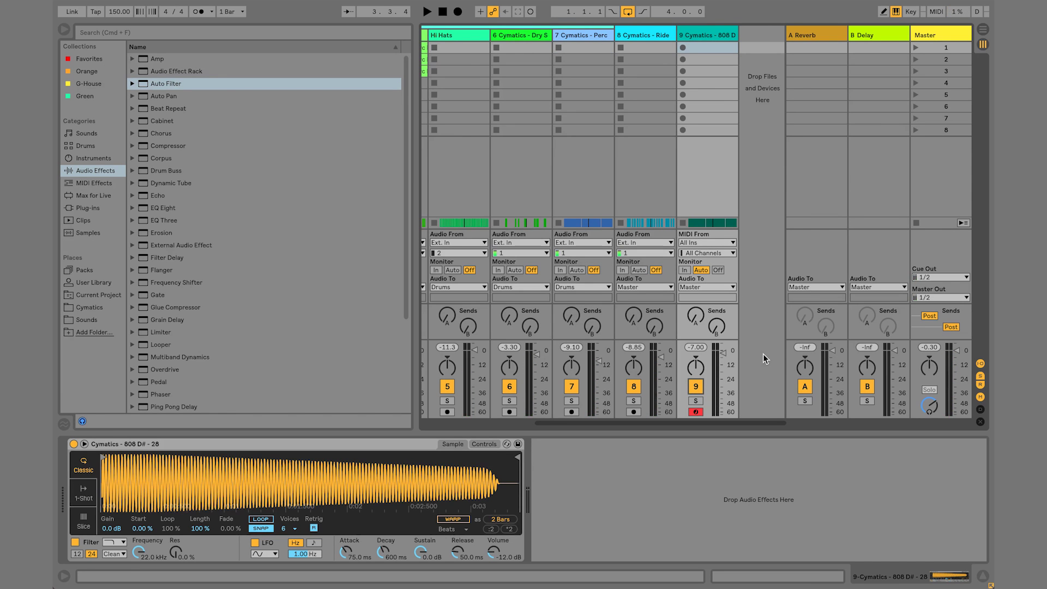
key("space")
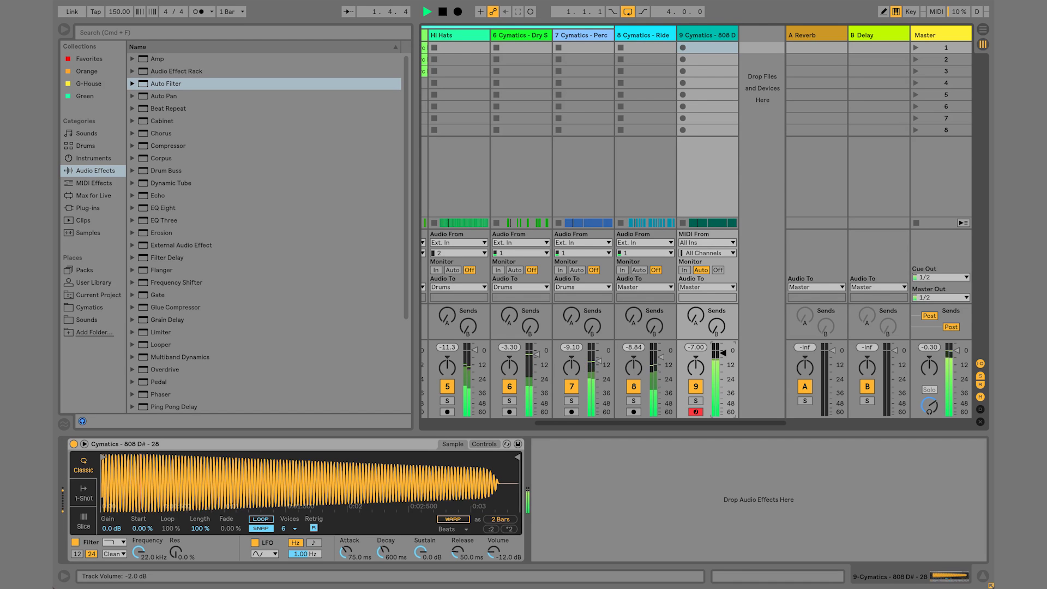
key("space")
- Add a Reverb to the Drums group and set its Dry/Wet to 21%
left_click_drag(706, 420, 562, 420)
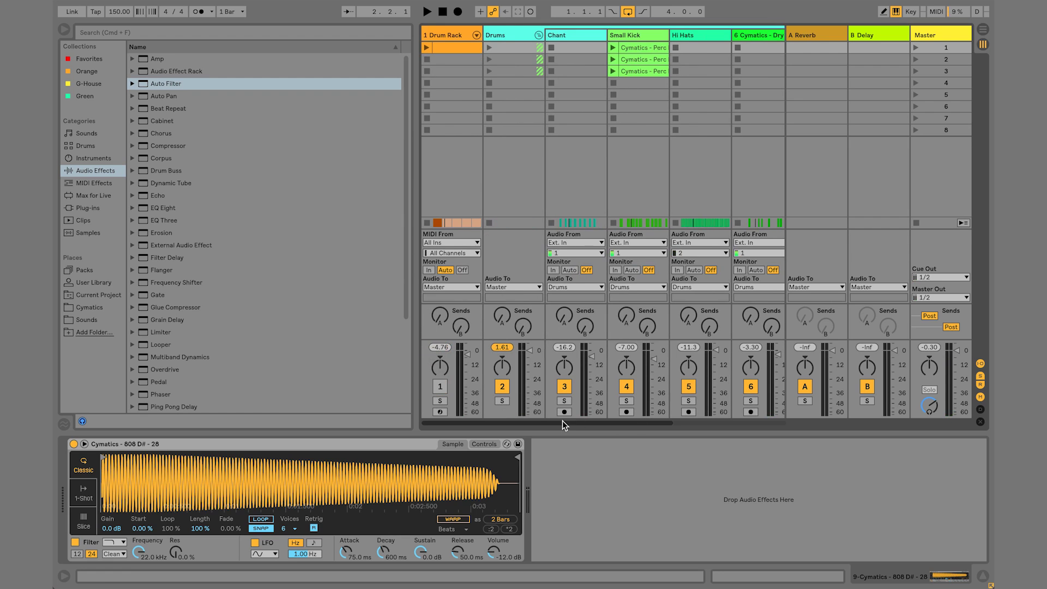
left_click(489, 36)
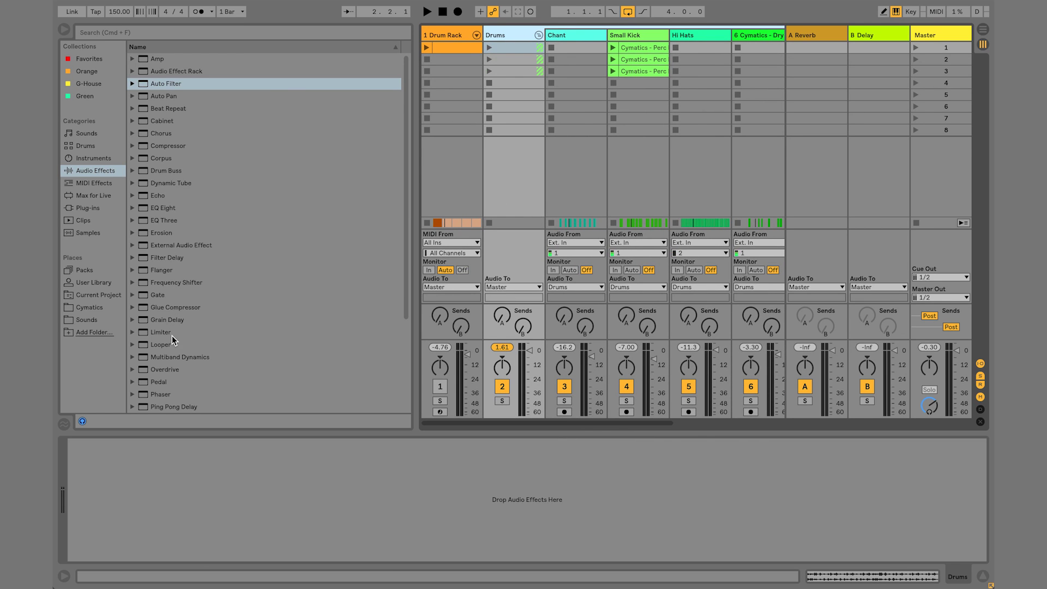
scroll(172, 337, "down", 5)
left_click_drag(164, 319, 289, 478)
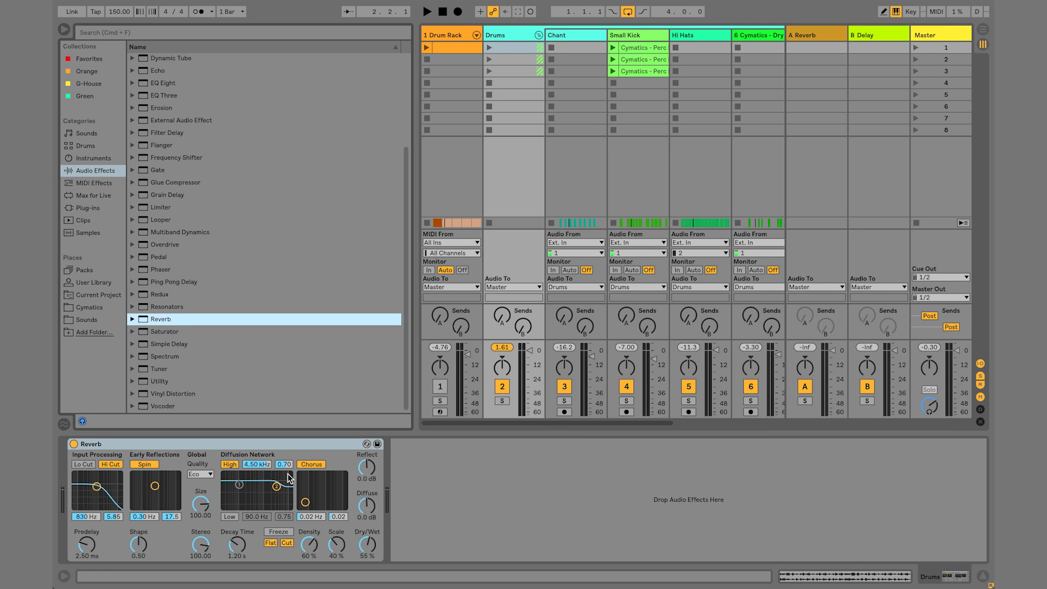
left_click(500, 37)
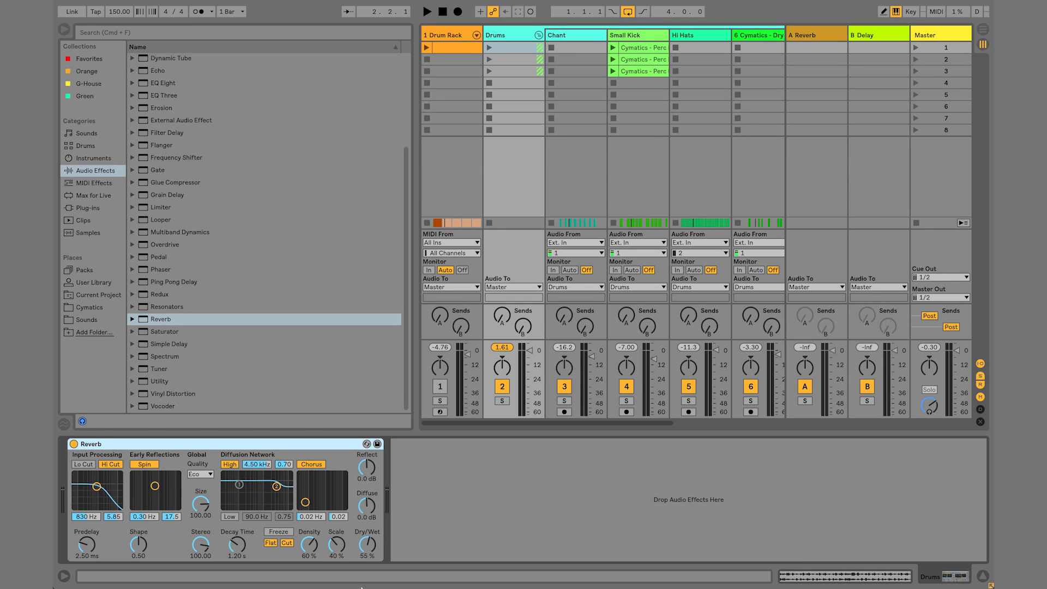
left_click_drag(362, 558, 362, 556)
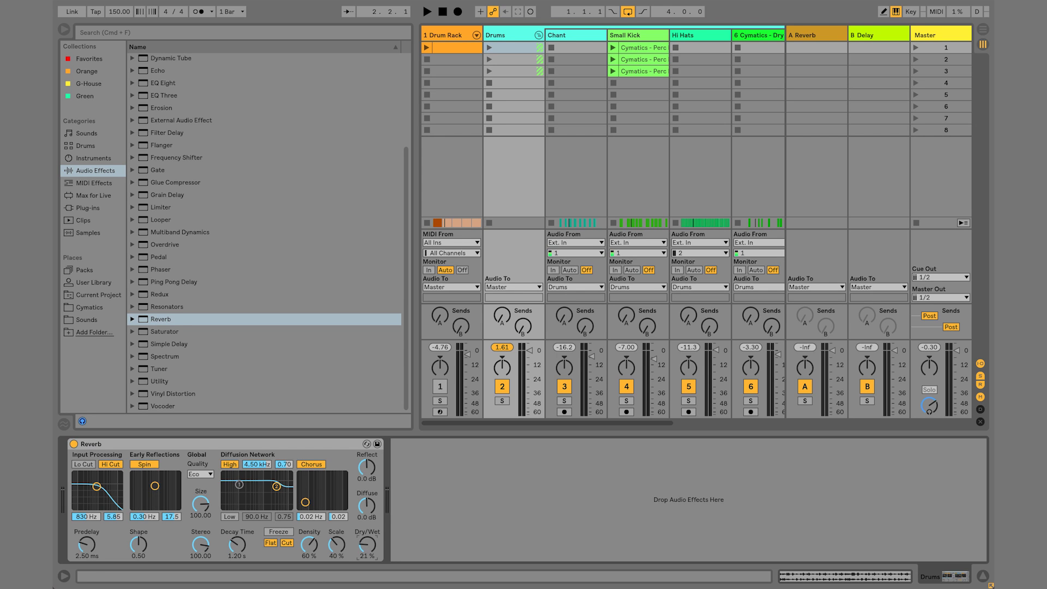
- During playback, set the Drums reverb to 100% Dry/Wet and 620 ms decay, with Lo Cut on and the input filter at 325 Hz and 0.50
key("space")
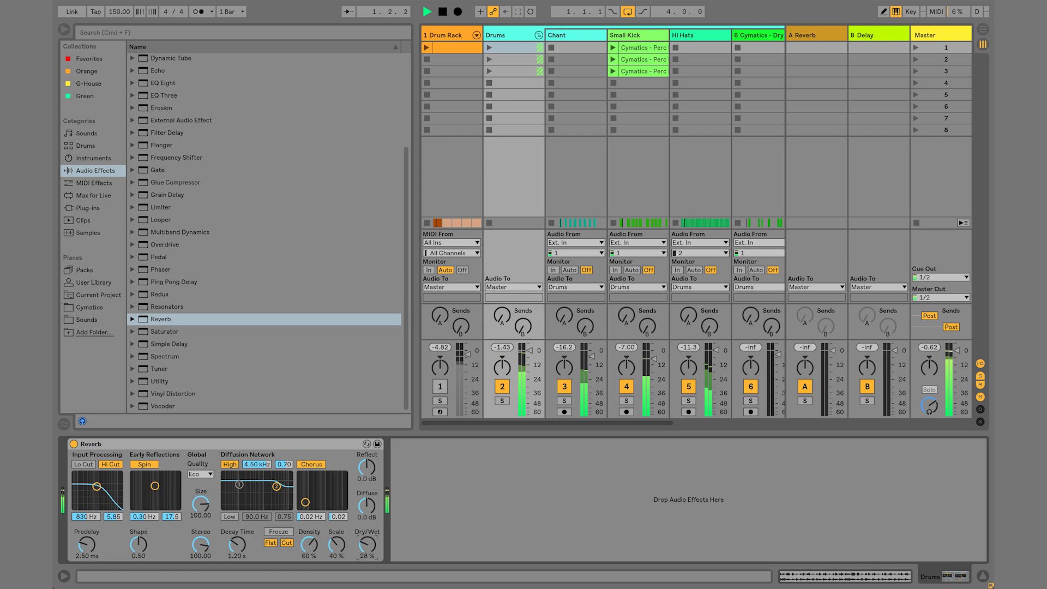
left_click_drag(367, 545, 367, 524)
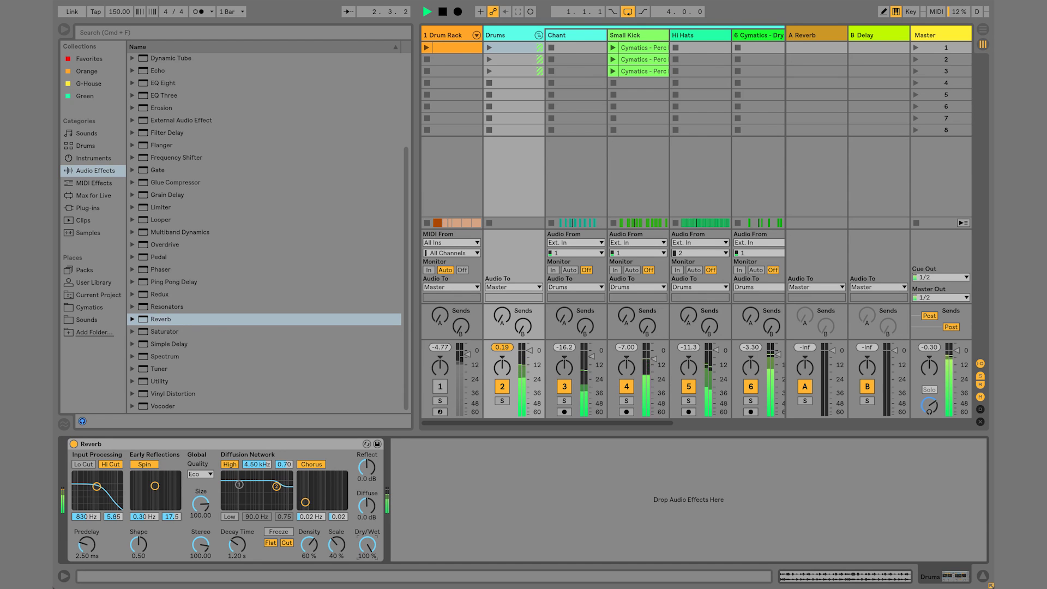
left_click_drag(238, 545, 237, 557)
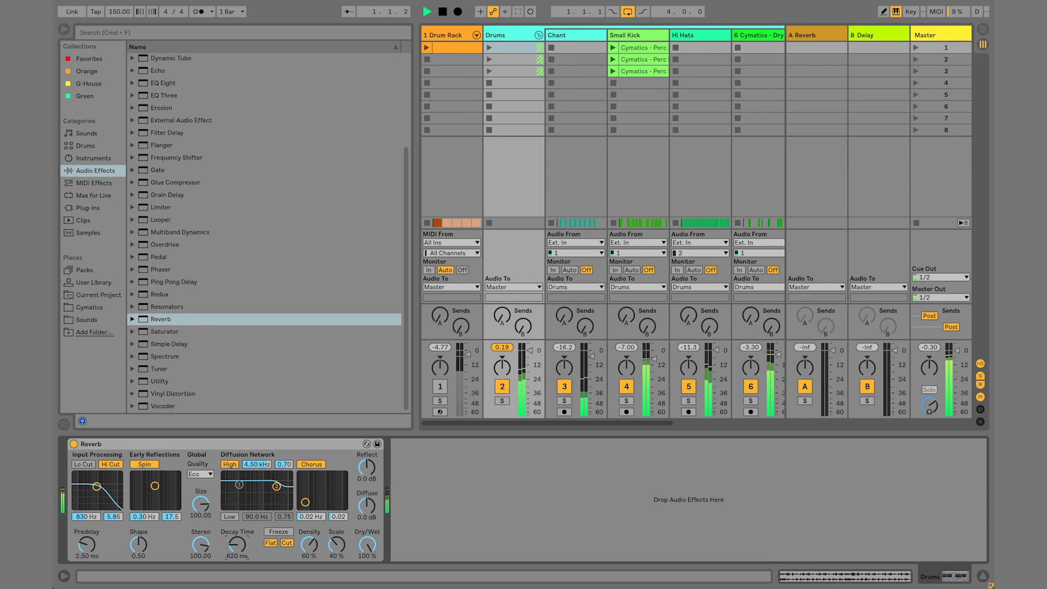
left_click(83, 464)
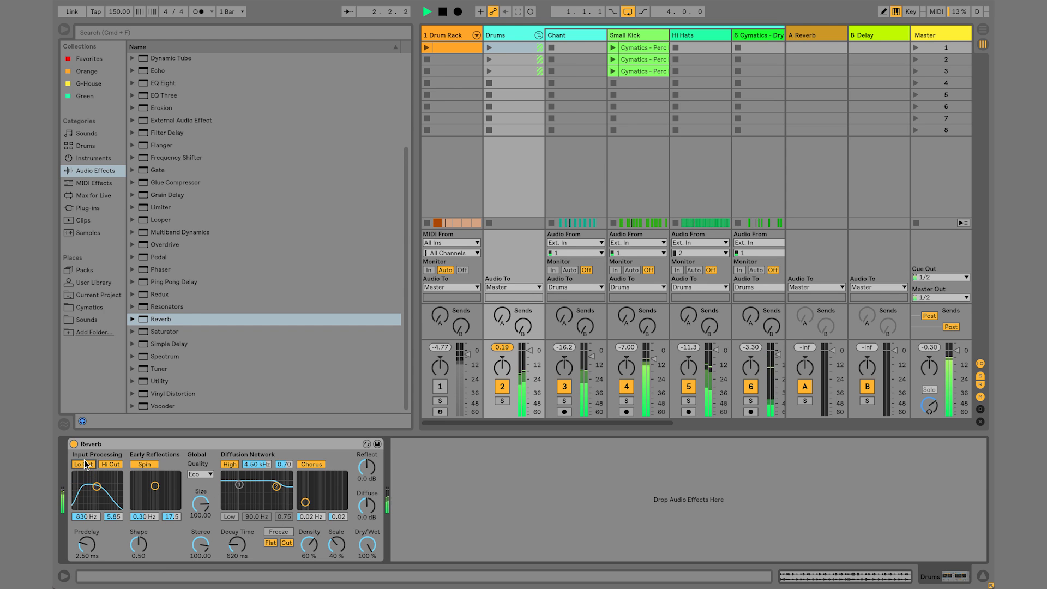
left_click_drag(96, 485, 90, 505)
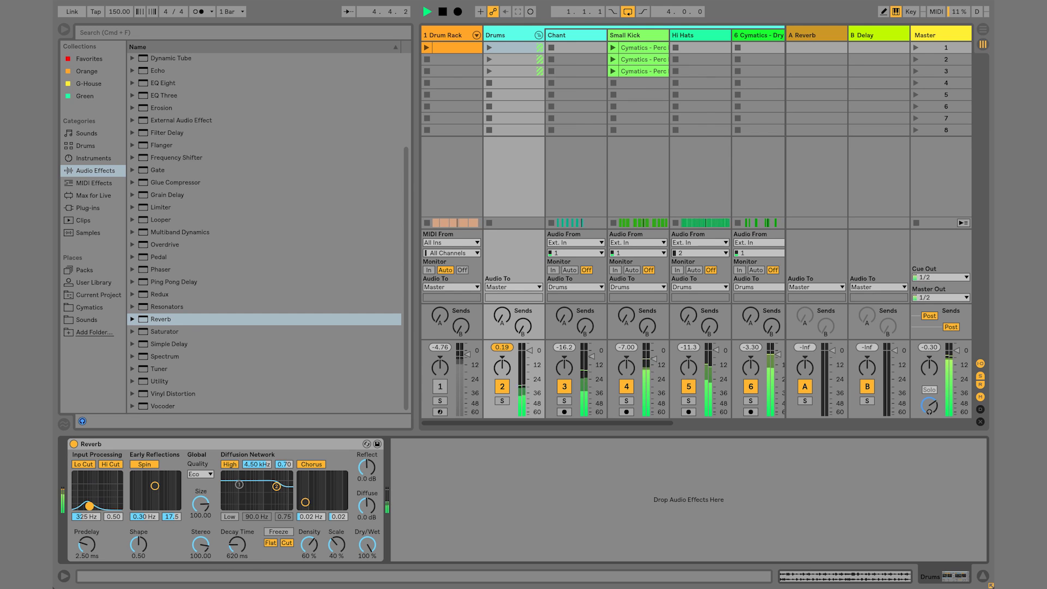
key("space")
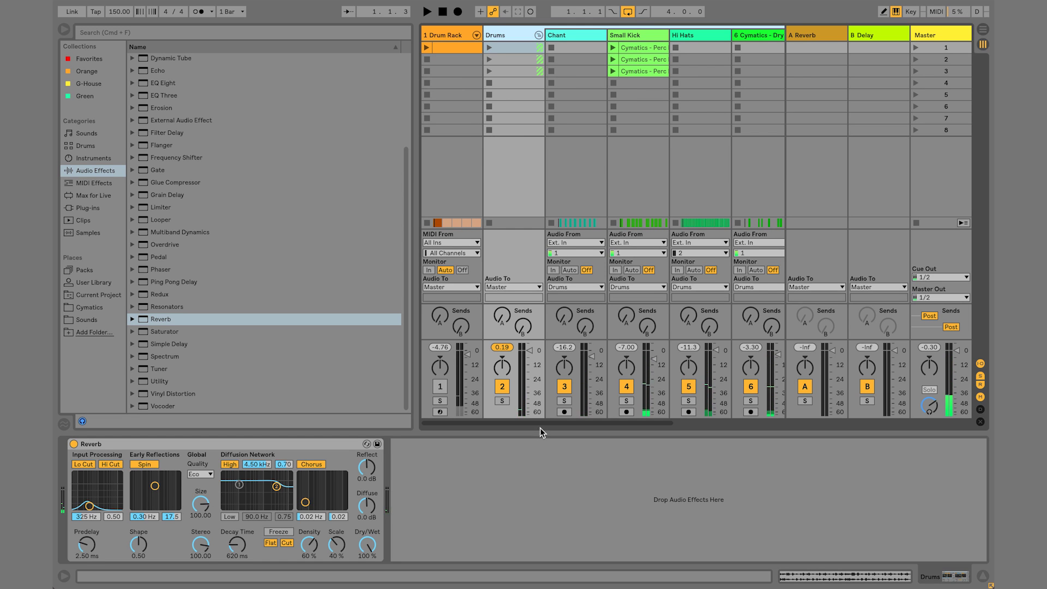
- Play the beat briefly and move the Ride track into the Drums group
key("space")
left_click_drag(555, 423, 650, 426)
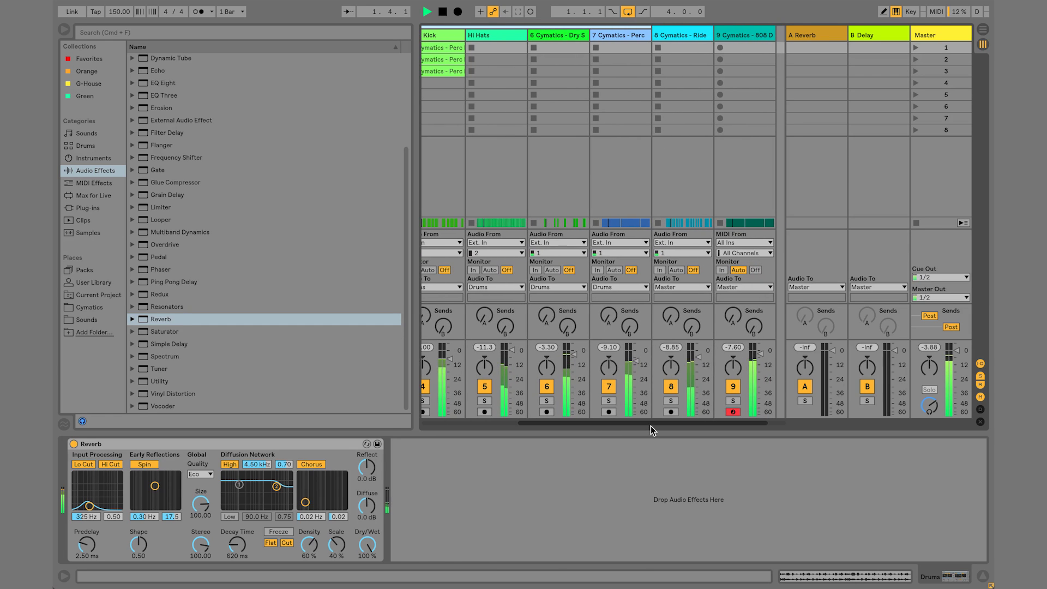
key("space")
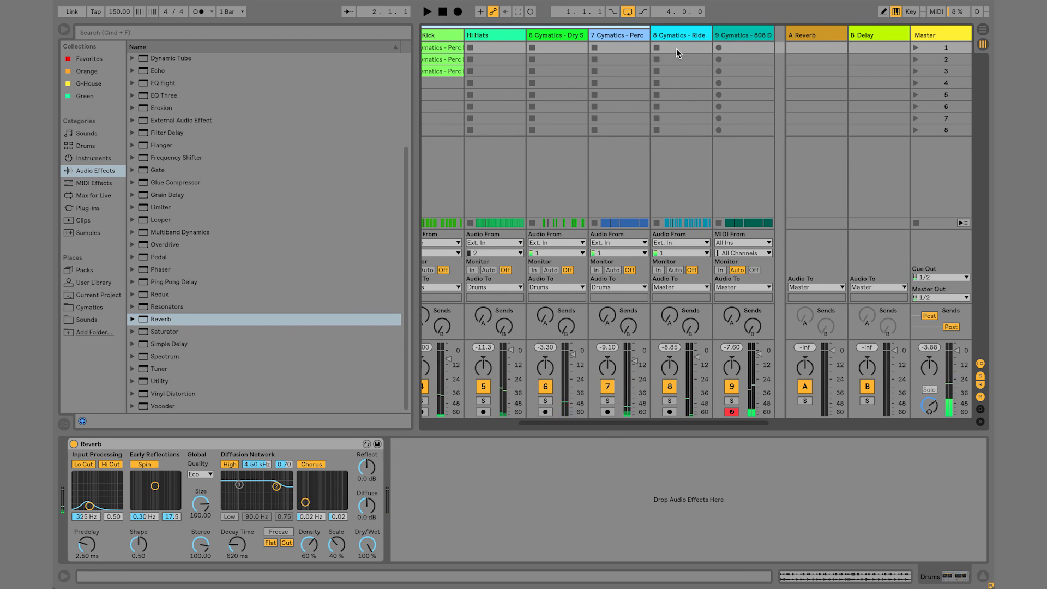
left_click(682, 34)
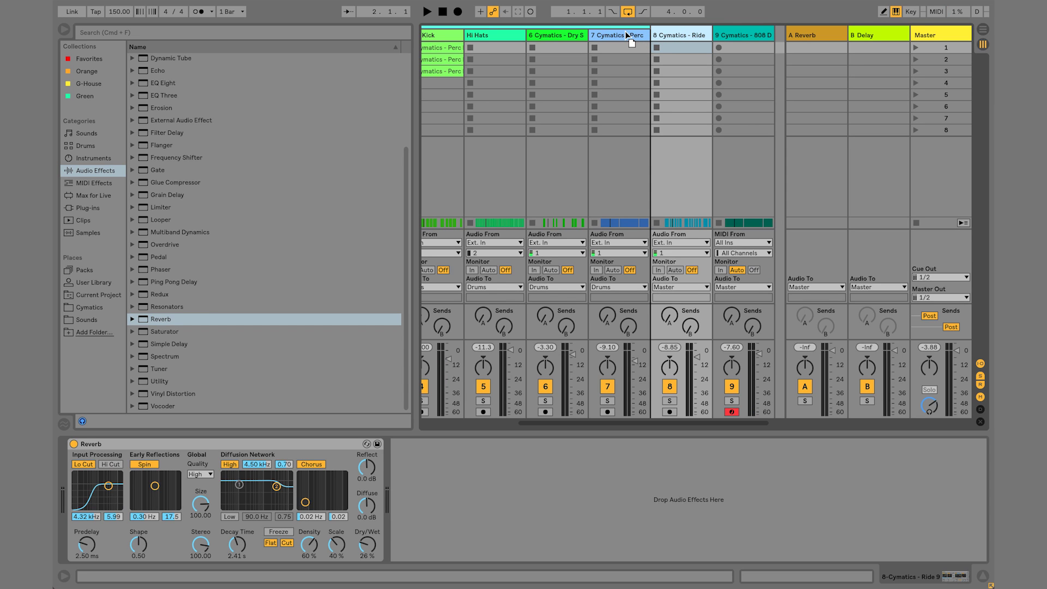
left_click_drag(625, 31, 625, 31)
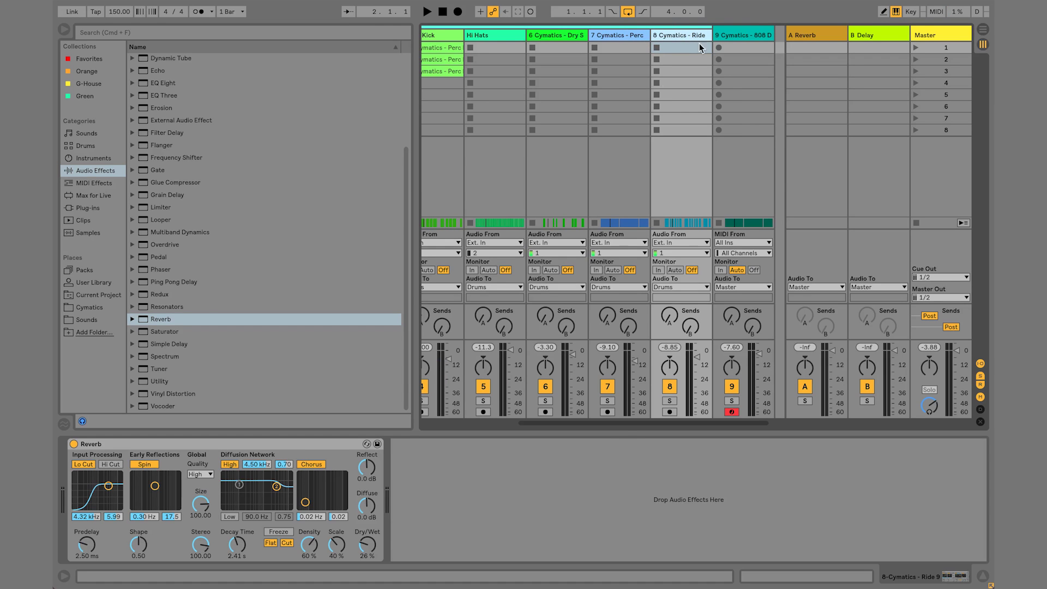
- Raise the Ride reverb's Dry/Wet to 45% while the beat plays, and undo the last adjustment
key("space")
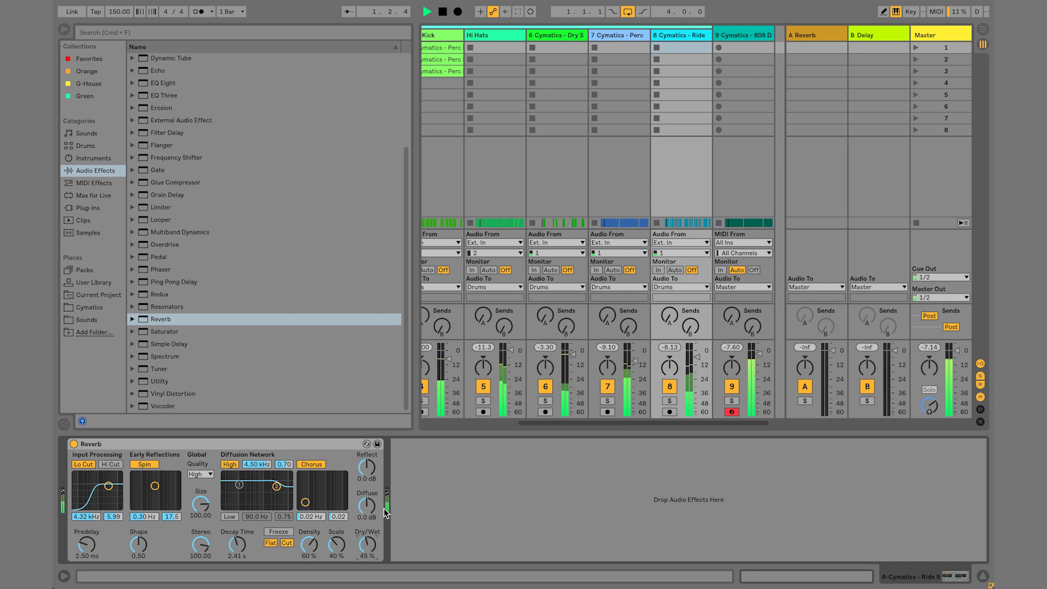
key("space")
left_click_drag(598, 424, 499, 422)
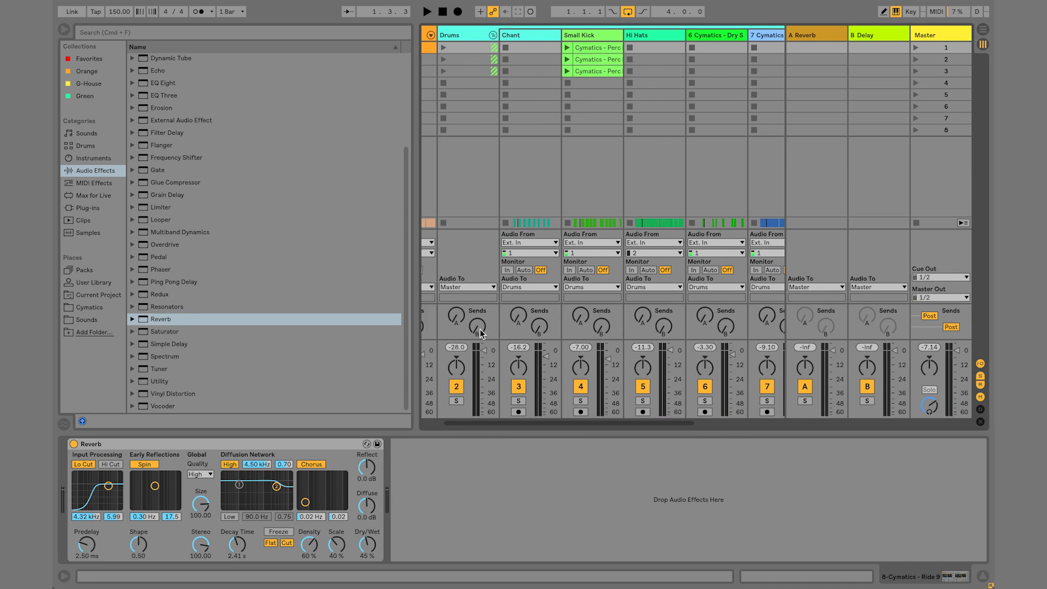
key("super+z")
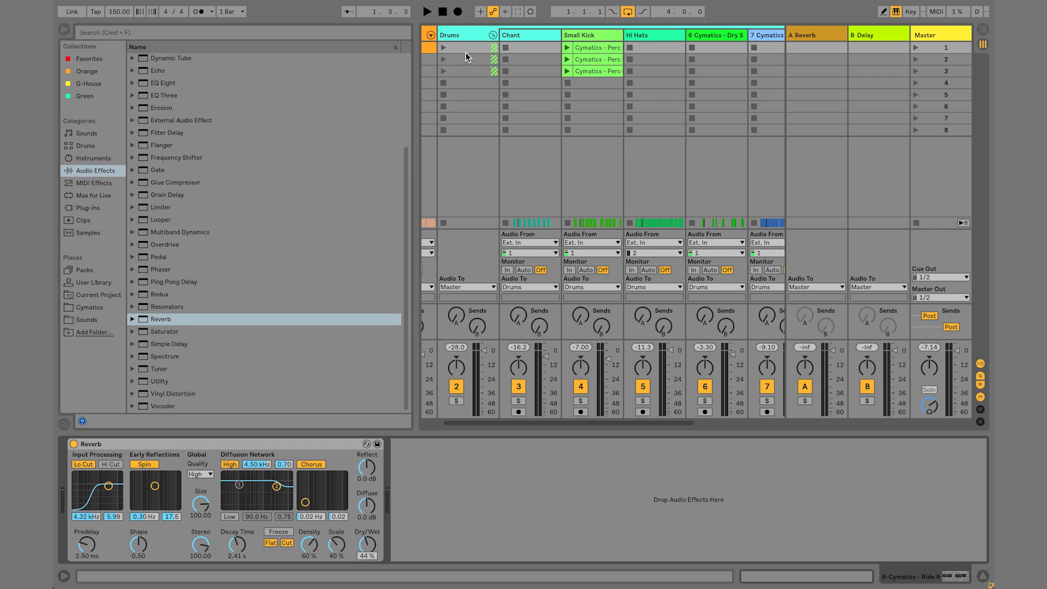
- During playback, set the Drums reverb's decay time to 932 ms, its input filter to 2.12 kHz and 2.98, and its Dry/Wet to 21%
left_click(460, 32)
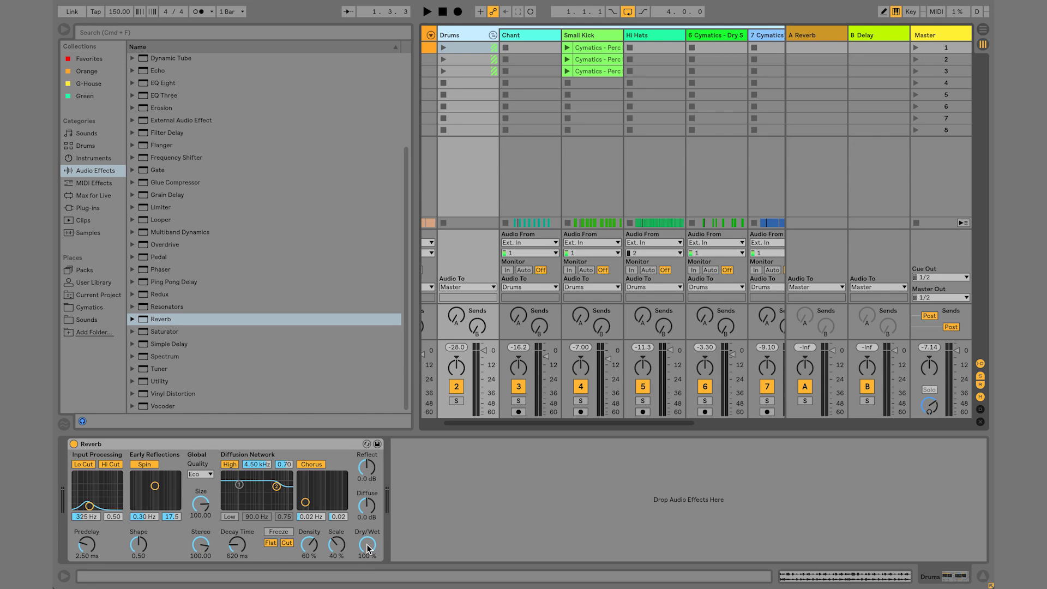
key("space")
left_click_drag(367, 545, 367, 568)
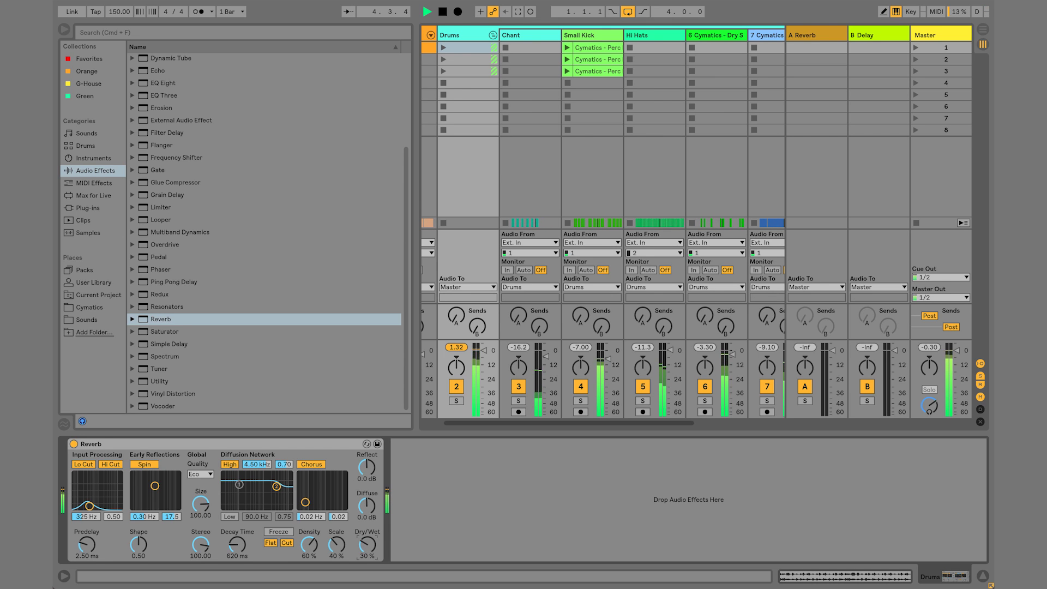
mouse_move(237, 545)
left_mouse_down()
mouse_move(237, 513)
mouse_move(238, 538)
left_mouse_up()
left_click_drag(90, 506, 103, 497)
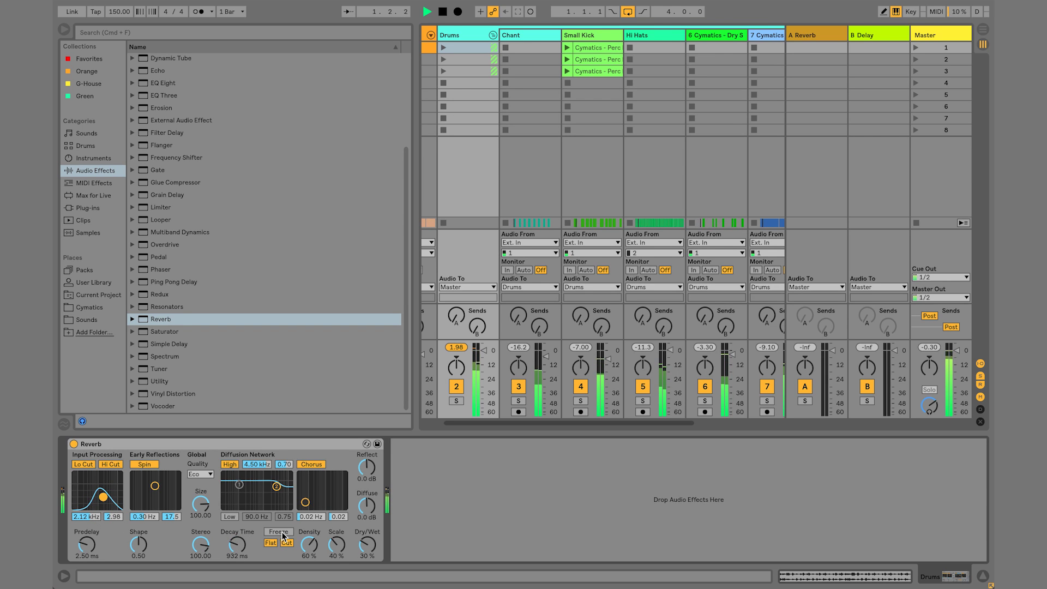
left_click_drag(367, 544, 367, 550)
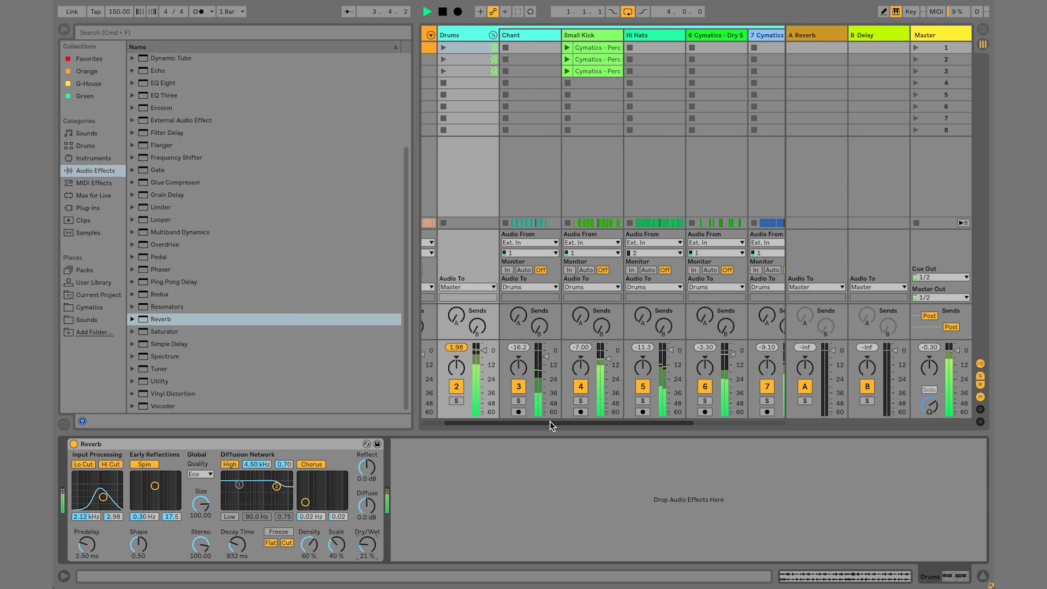
left_click_drag(549, 421, 661, 421)
key("space")
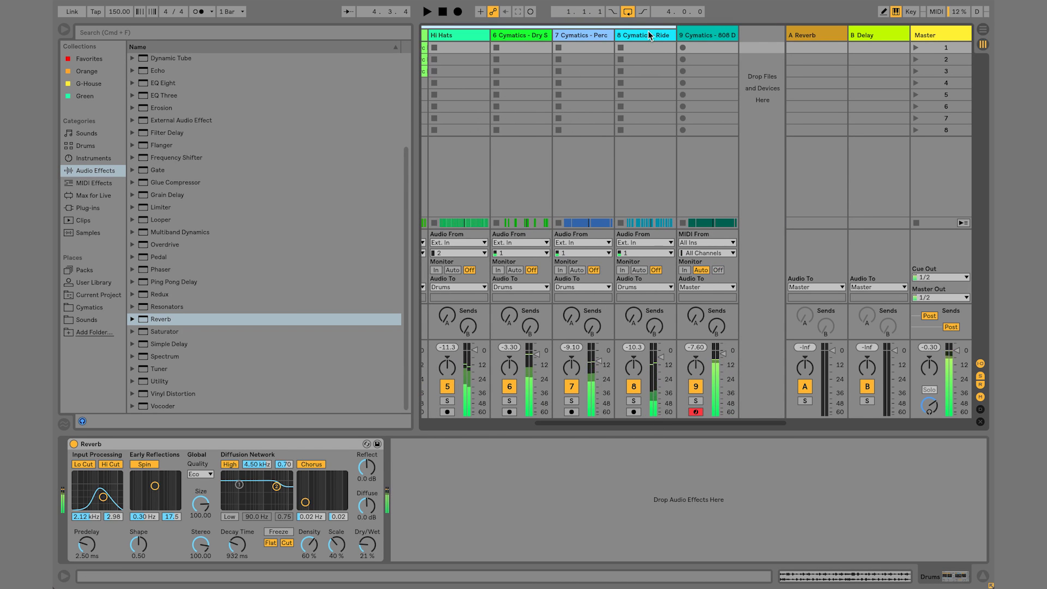
- Set the project tempo to 128 BPM and collapse the Drums group
left_click(696, 36)
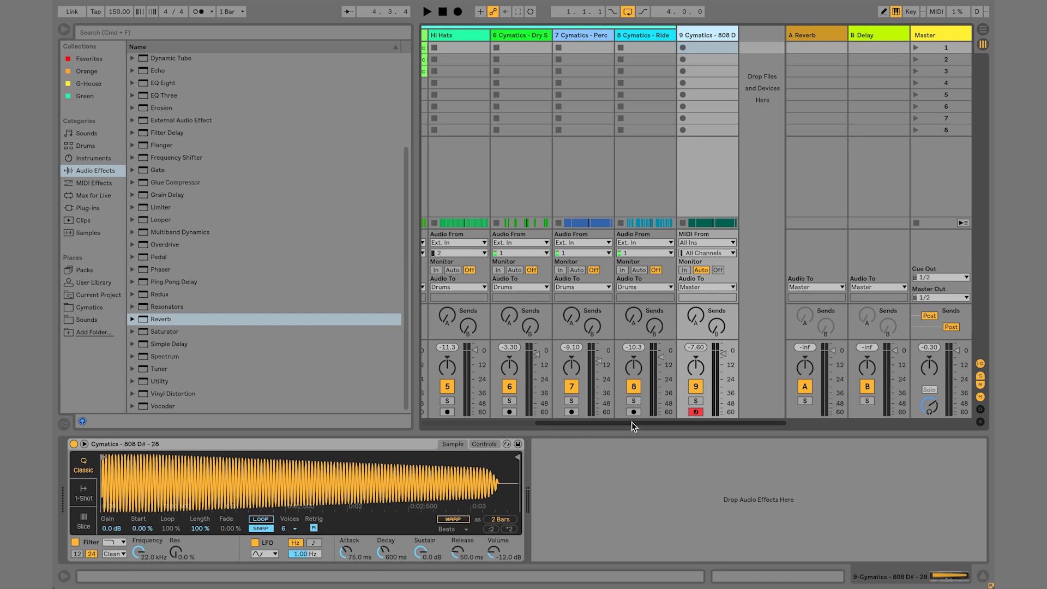
left_click_drag(631, 421, 483, 417)
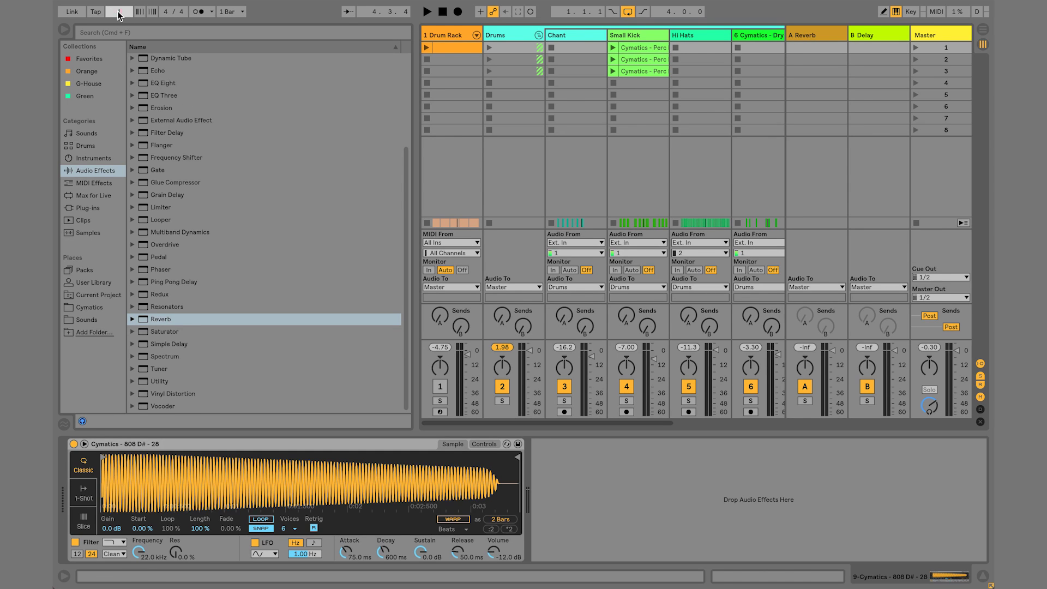
type("128")
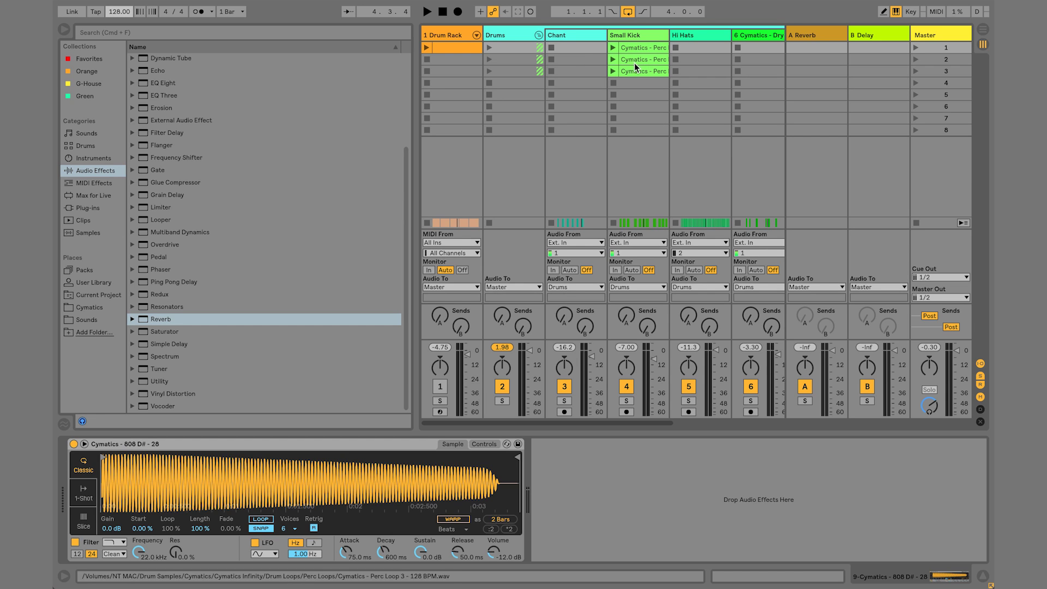
left_click(538, 35)
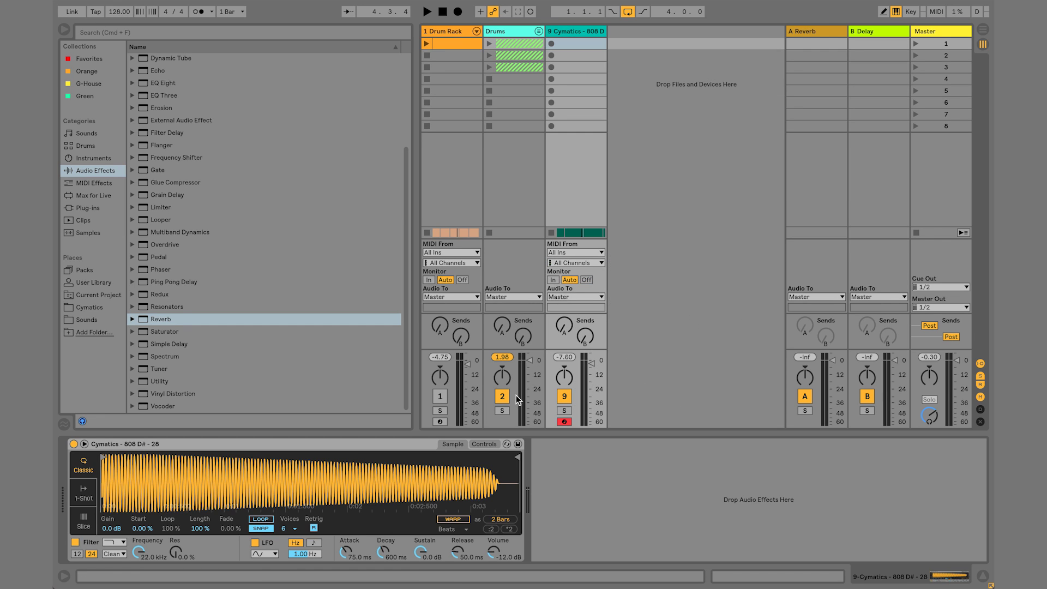
- Activate the Drum Rack track and mute the Drums group and the 808 track
left_click(440, 399)
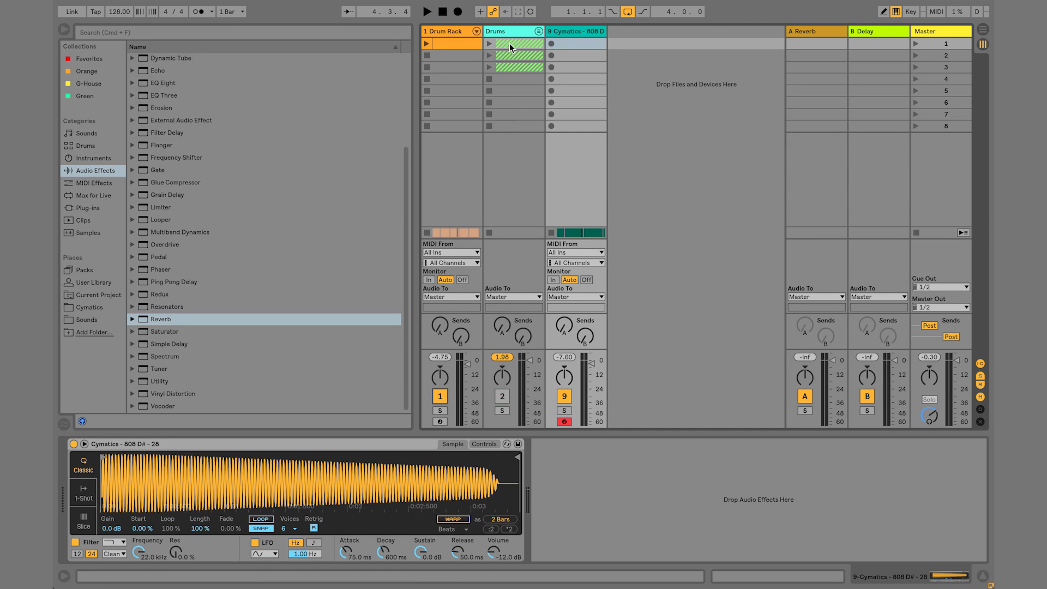
key("space")
key("space")
left_click(564, 397)
- Play the Drum Rack track on its own and launch its clip in the first scene
key("space")
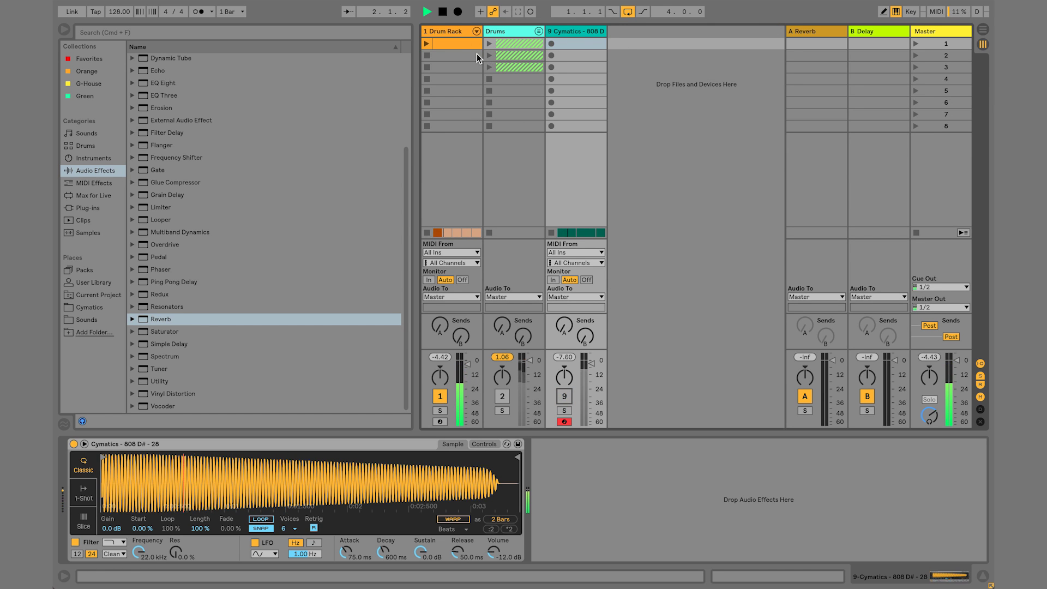
key("space")
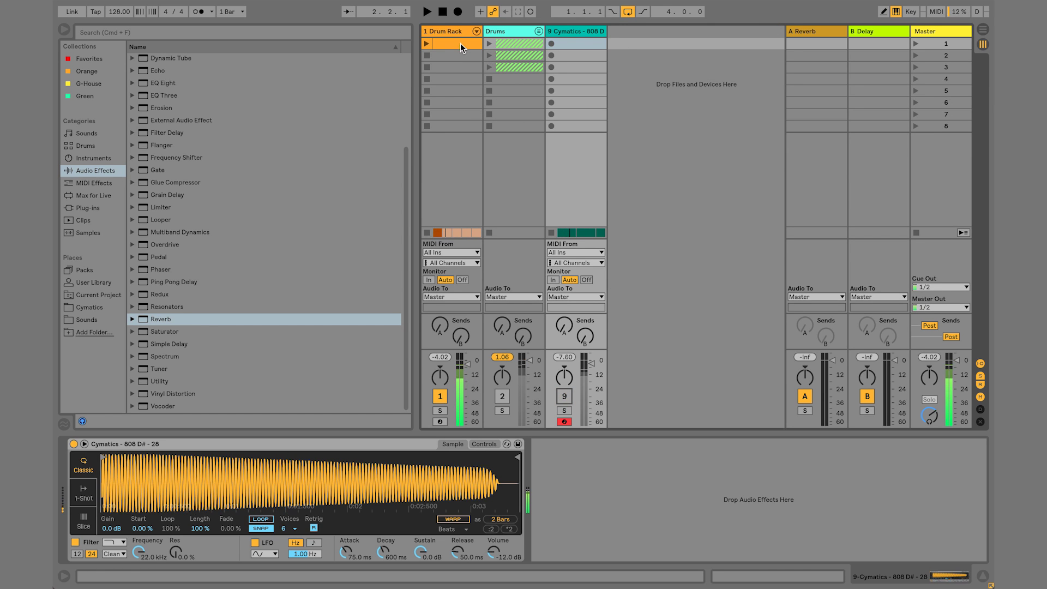
left_click(426, 44)
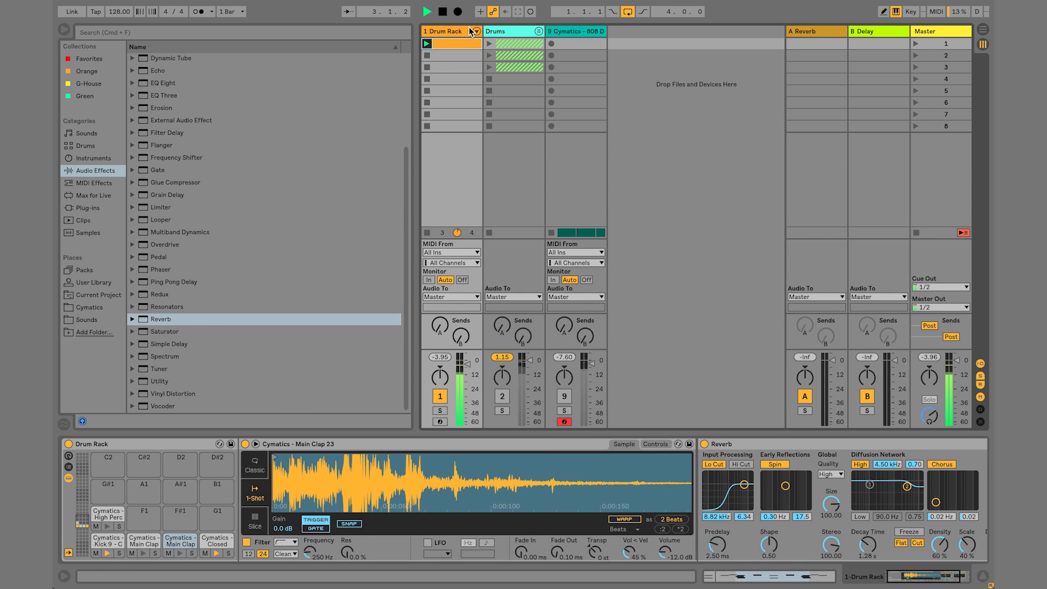
- Stop playback, open the Drum Rack clip's MIDI notes in full, and play the pattern briefly
key("space")
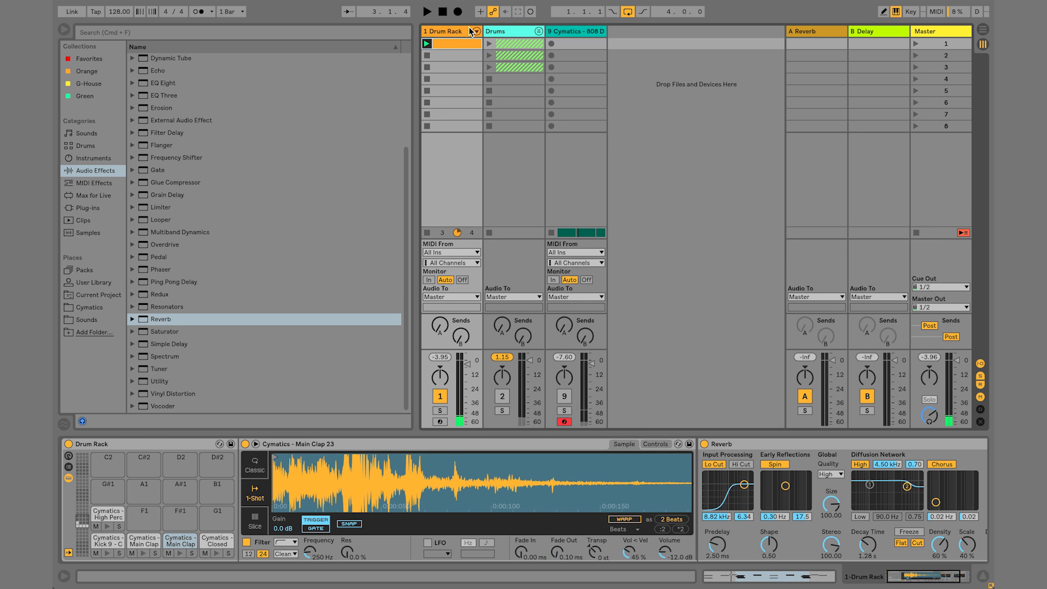
double_click(438, 47)
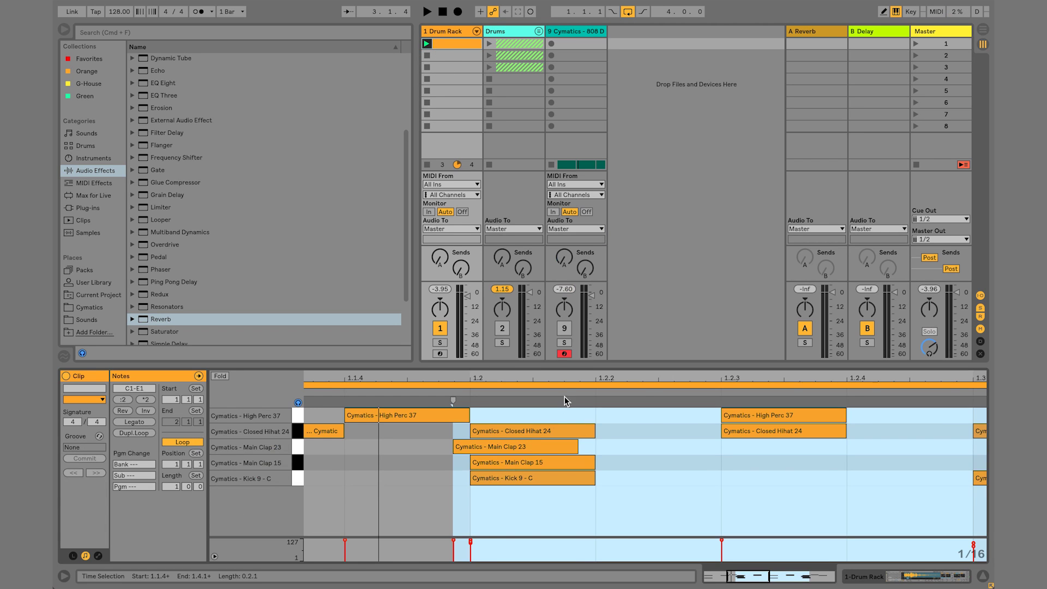
left_click_drag(566, 377, 565, 332)
left_click(403, 418)
key("space")
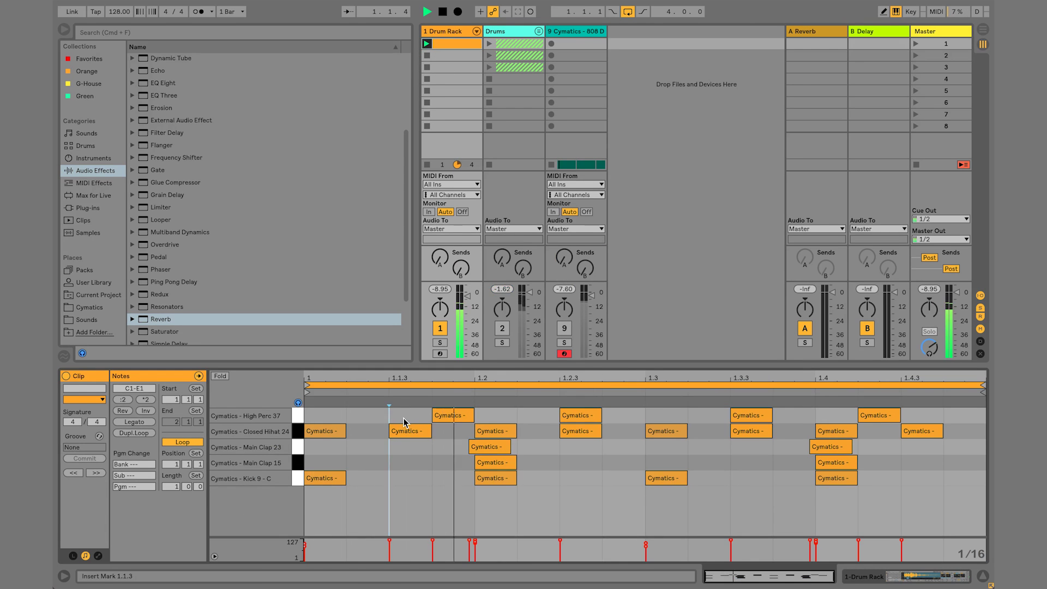
key("space")
- Insert an audio track after the Drum Rack and fold the Cymatics 808 track in the Arrangement View
key("super+t")
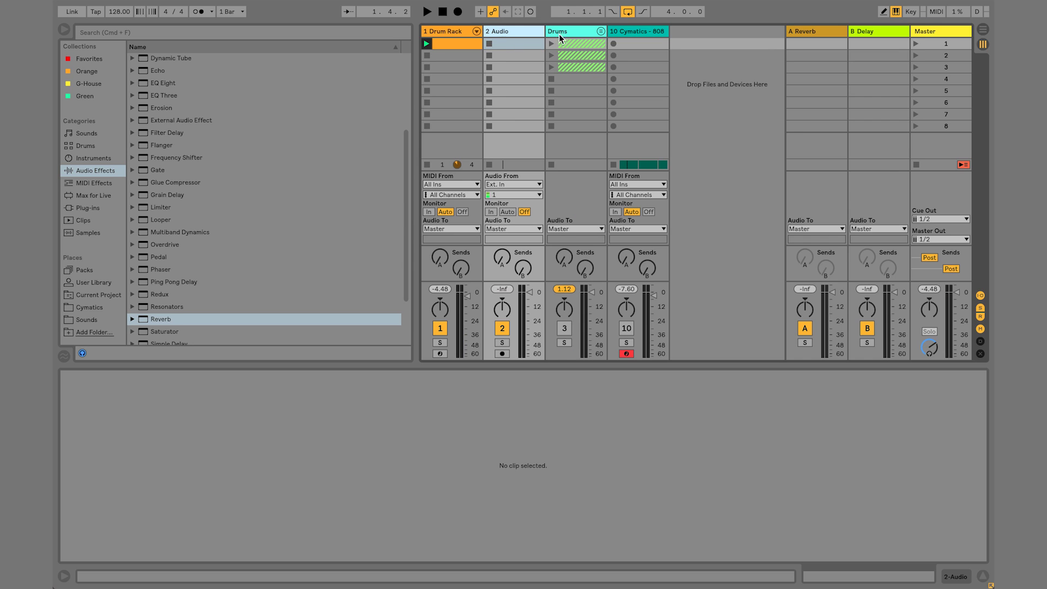
left_click(983, 30)
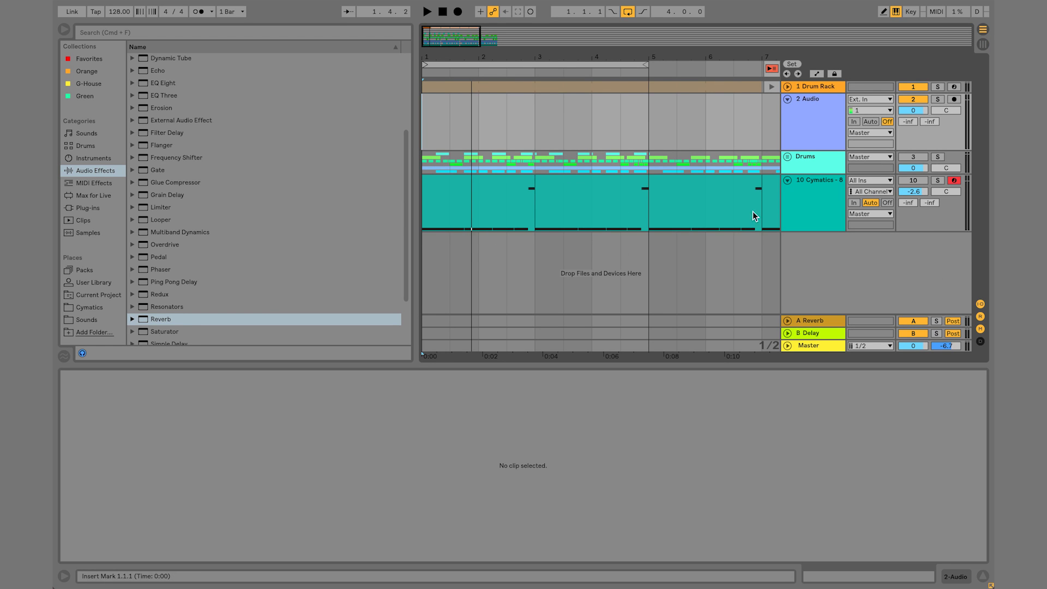
left_click(787, 156)
left_click(787, 156)
left_click(793, 182)
left_click(789, 181)
left_click(788, 156)
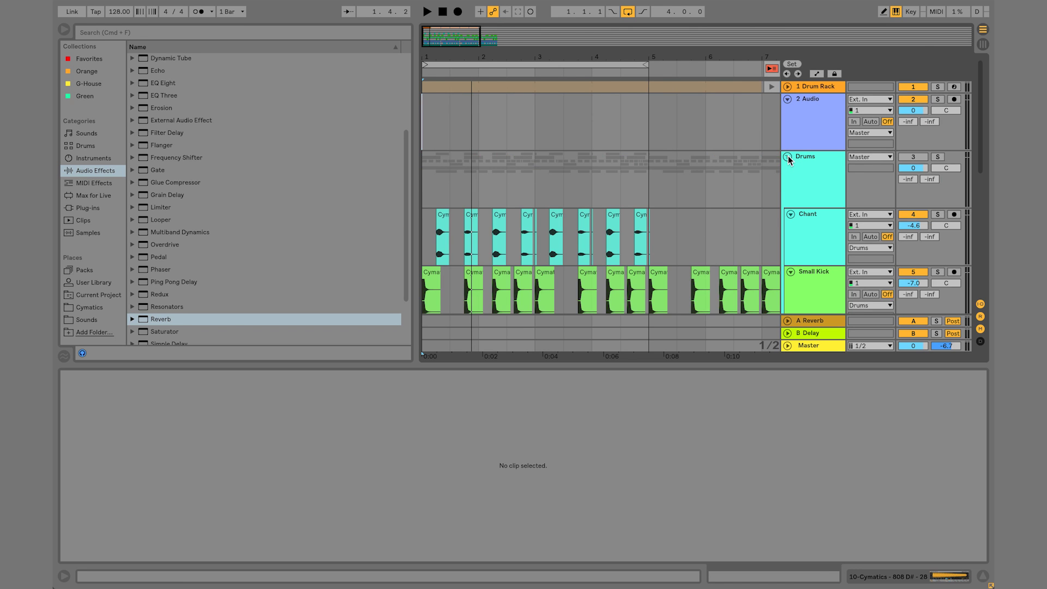
left_click(788, 156)
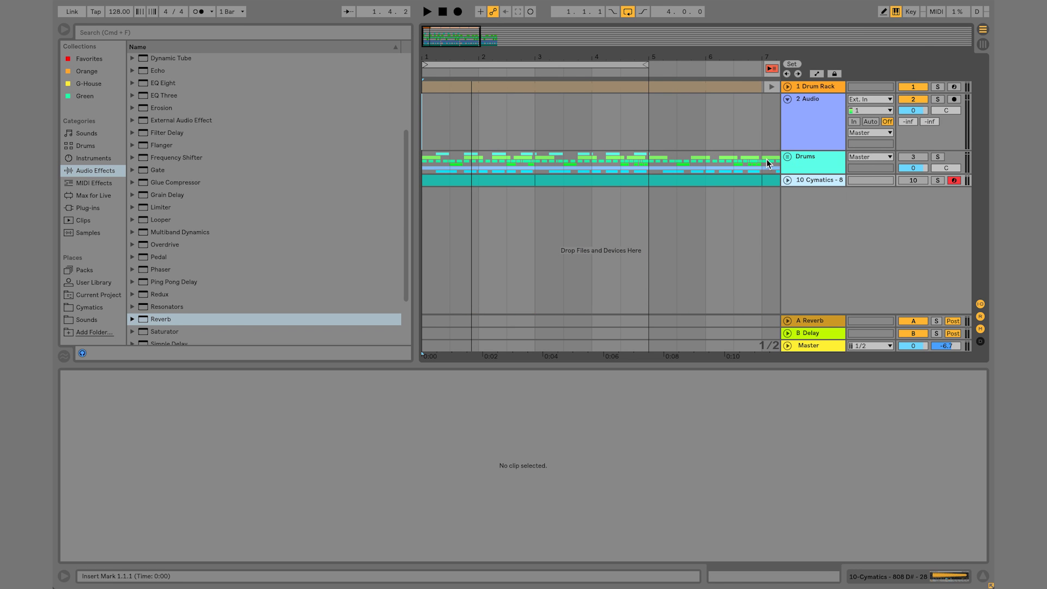
left_click(983, 45)
- Rename the new audio track as Loop
double_click(458, 32)
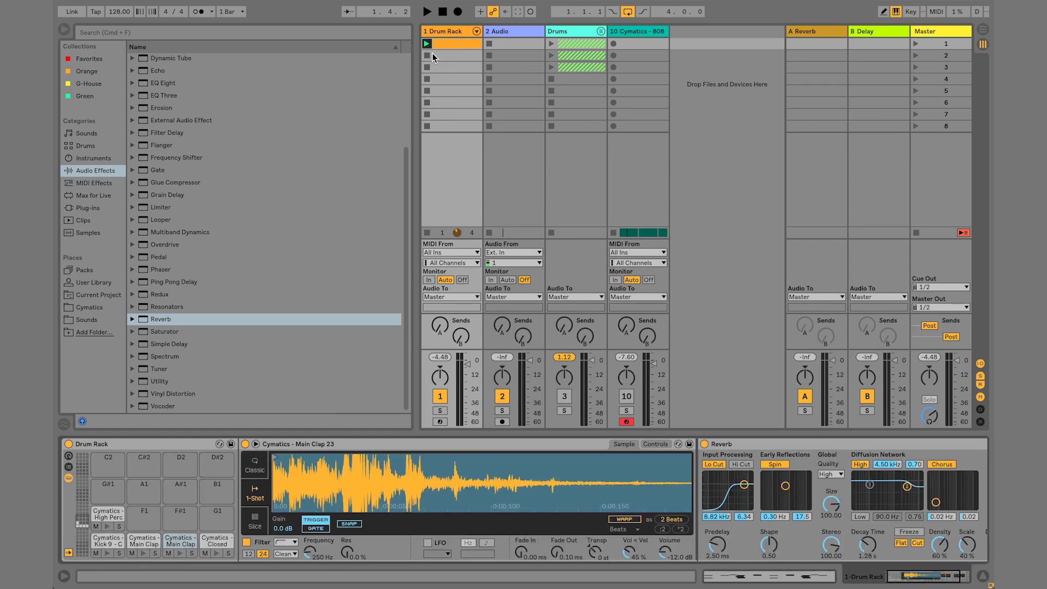
left_click(462, 28)
left_click(506, 31)
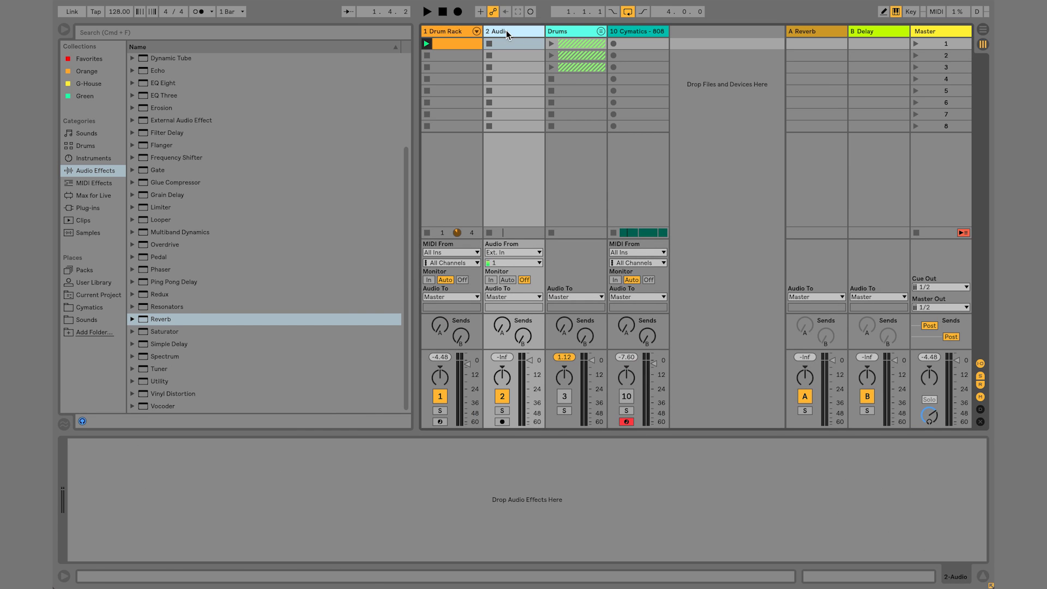
key("super+r")
type("Lop")
key("Return")
key("super+r")
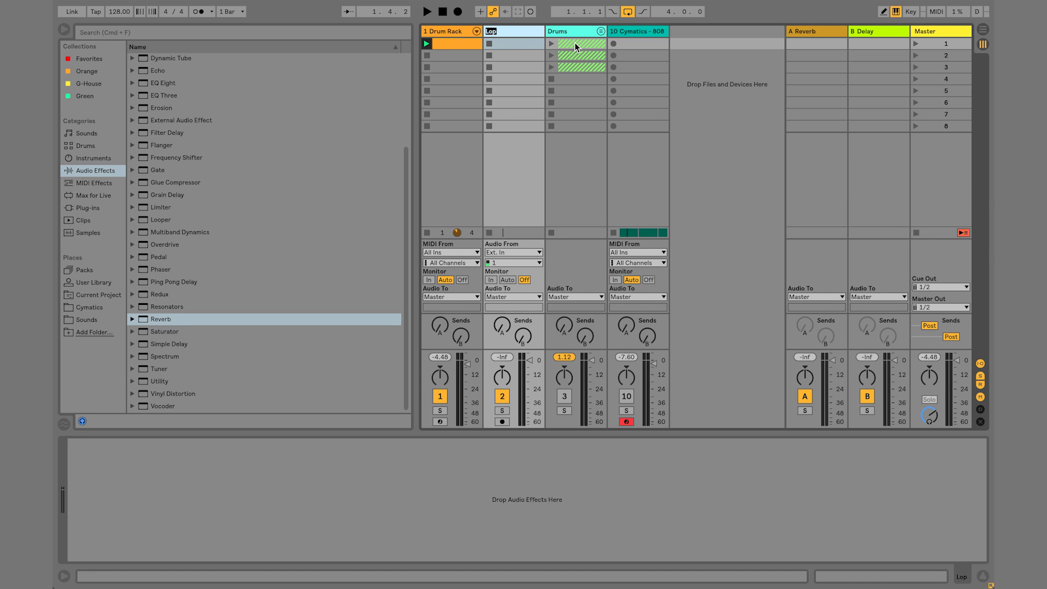
type("Loop")
key("Return")
- Browse the Savage Drums for Trap perc loops in the Cymatics folder and preview Cymatics - Perc Loop 1 - 100 BPM.wav
left_click(89, 307)
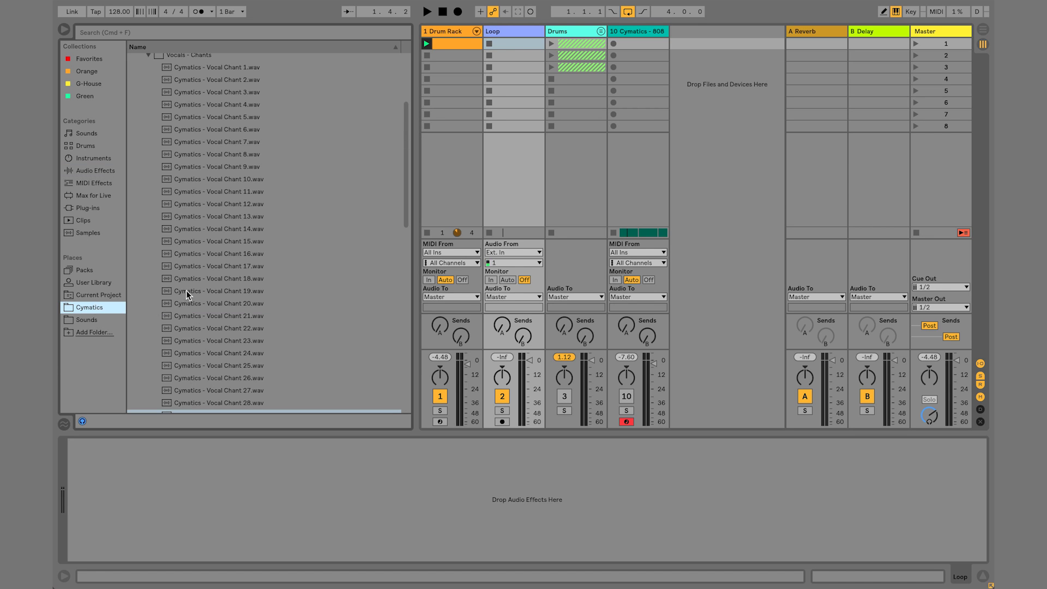
scroll(194, 273, "up", 5)
left_click(141, 166)
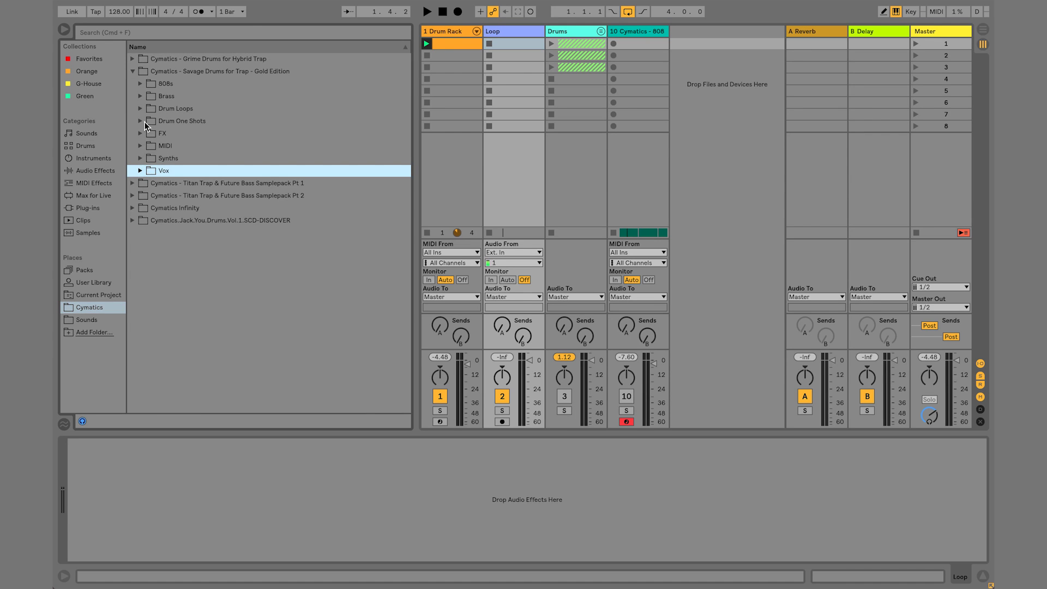
left_click(140, 108)
left_click(149, 158)
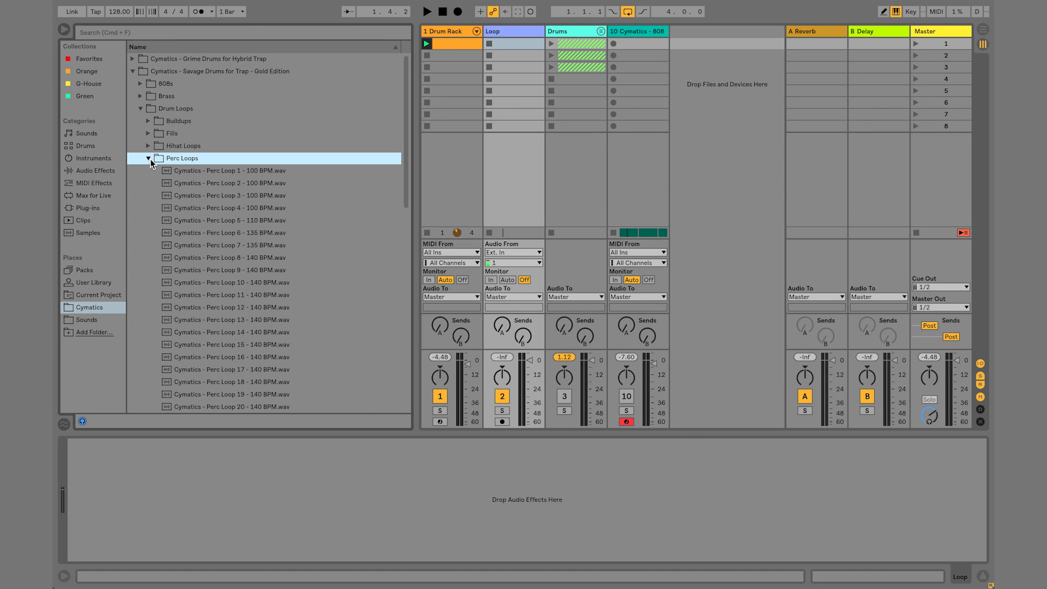
key("Down")
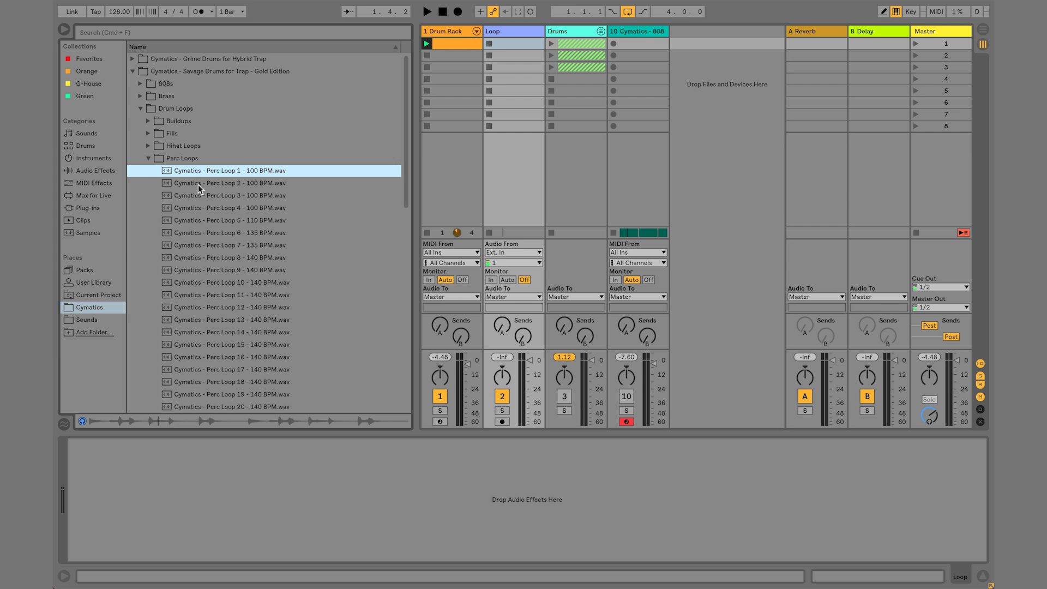
- Place Cymatics Infinity's Cymatics - Perc Loop 1 - 128 BPM.wav in the Loop track's first slot and enable Warp for the clip
left_click(131, 71)
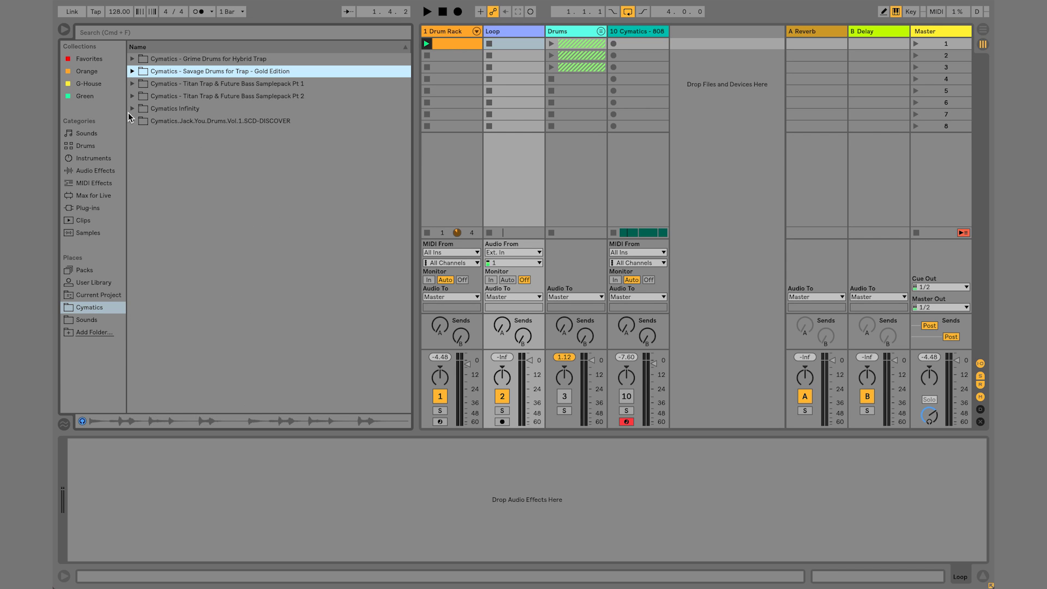
left_click(132, 109)
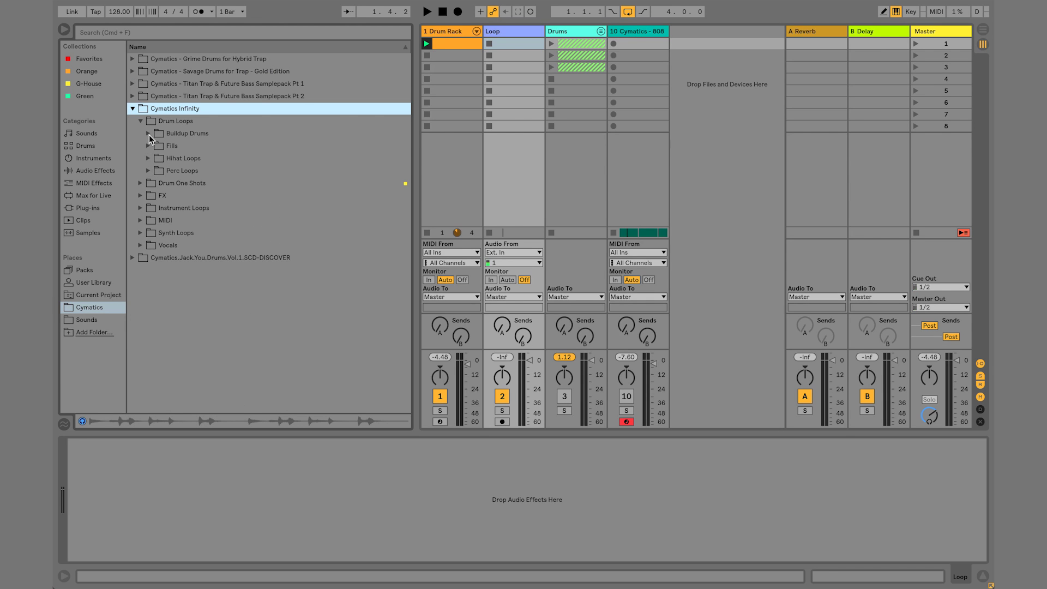
left_click(149, 170)
left_click(164, 184)
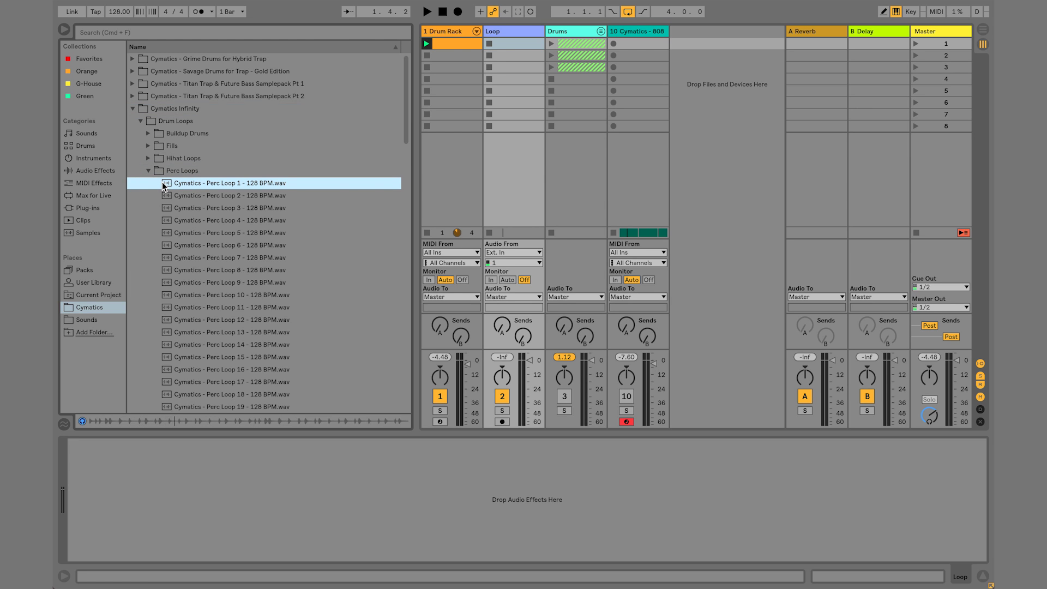
left_click_drag(176, 185, 515, 44)
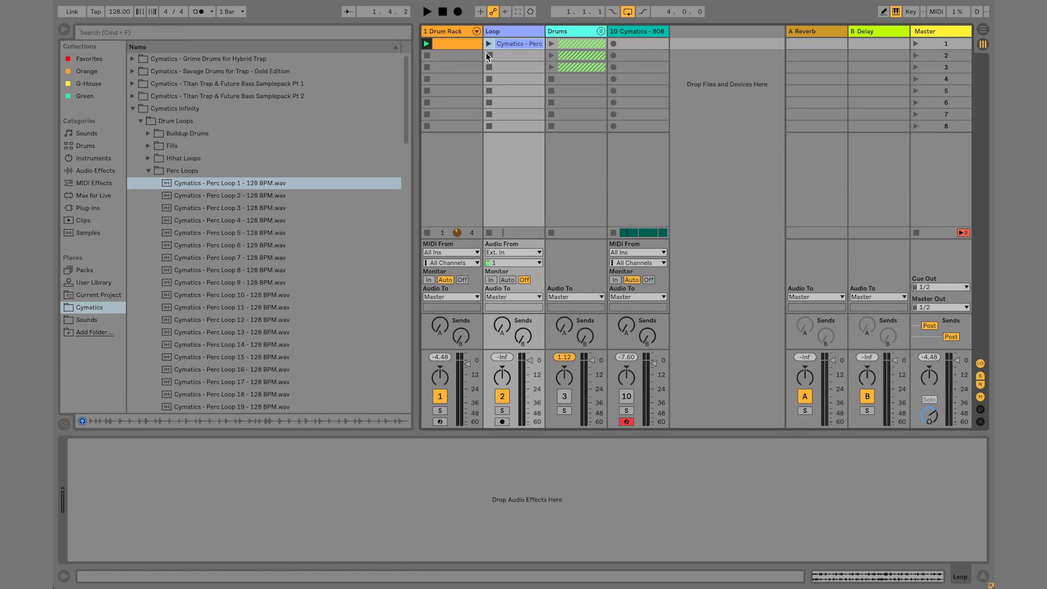
left_click(503, 46)
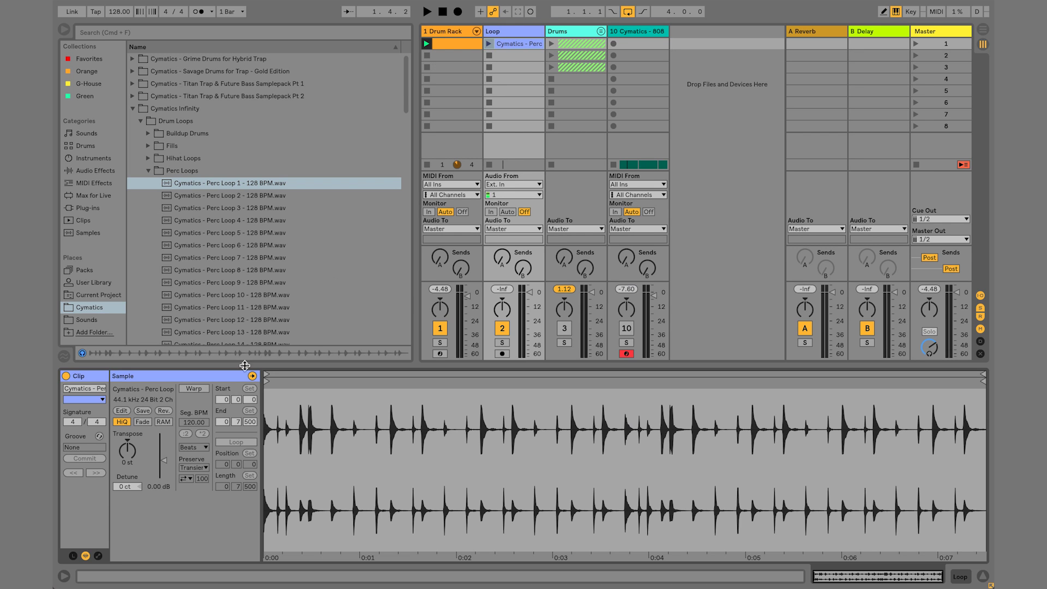
left_click(194, 389)
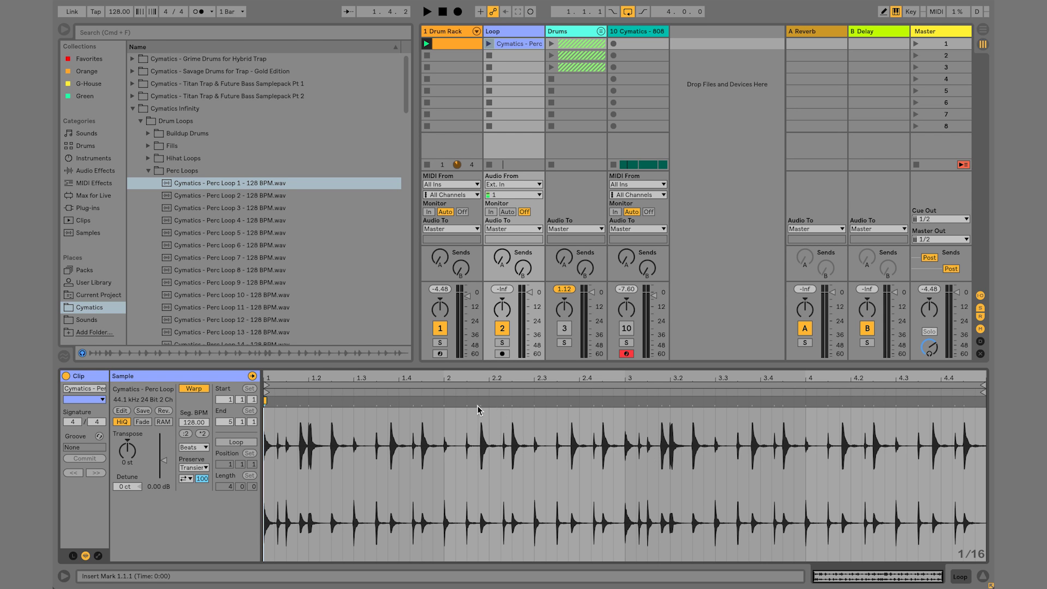
- Try shifting a warp marker near bar 2 of the percussion loop slightly earlier
double_click(450, 434)
mouse_move(449, 400)
left_mouse_down()
mouse_move(495, 402)
mouse_move(435, 409)
left_mouse_up()
key("super+z")
double_click(450, 401)
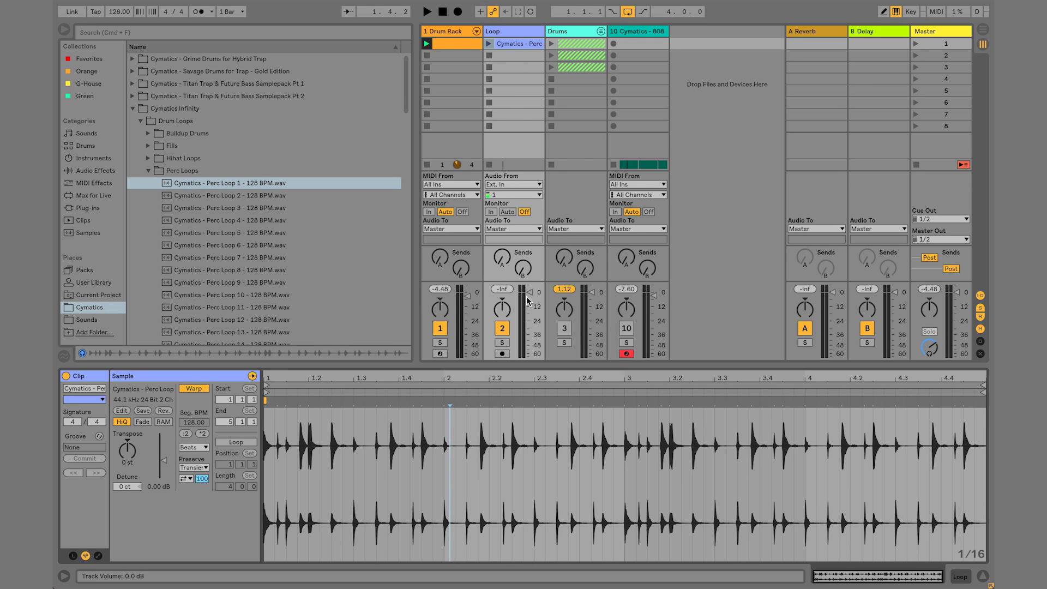
- Turn on looping for the percussion loop clip and play it together with the Drum Rack beat
left_click(487, 44)
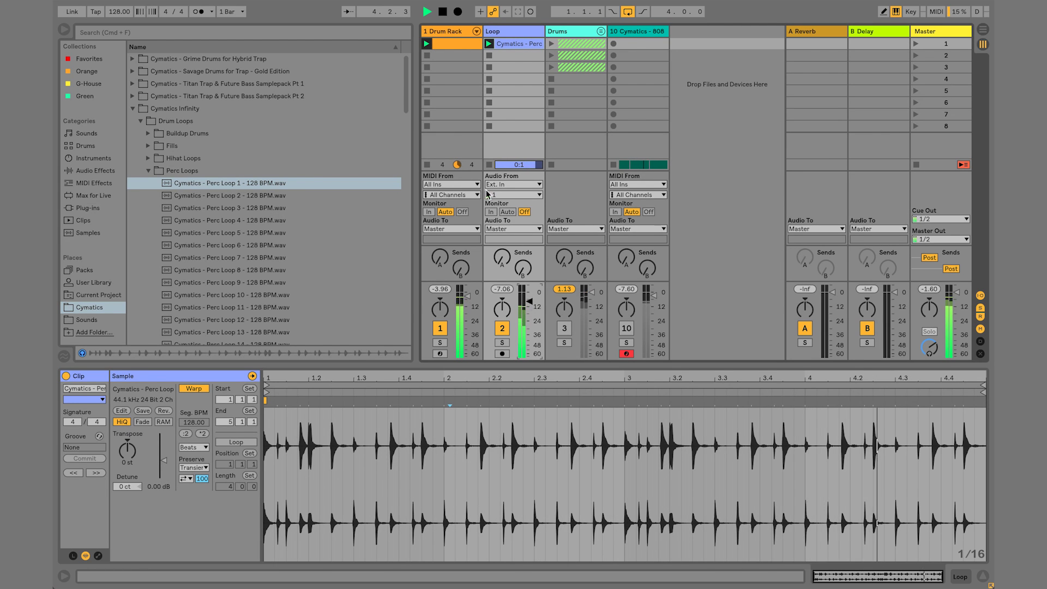
left_click(449, 32)
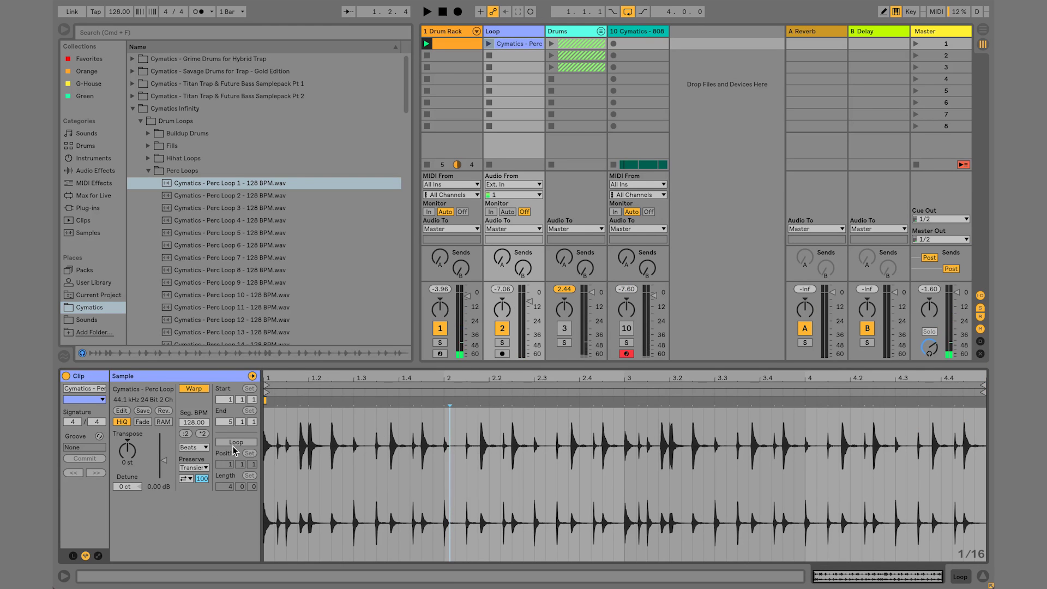
left_click(239, 443)
key("space")
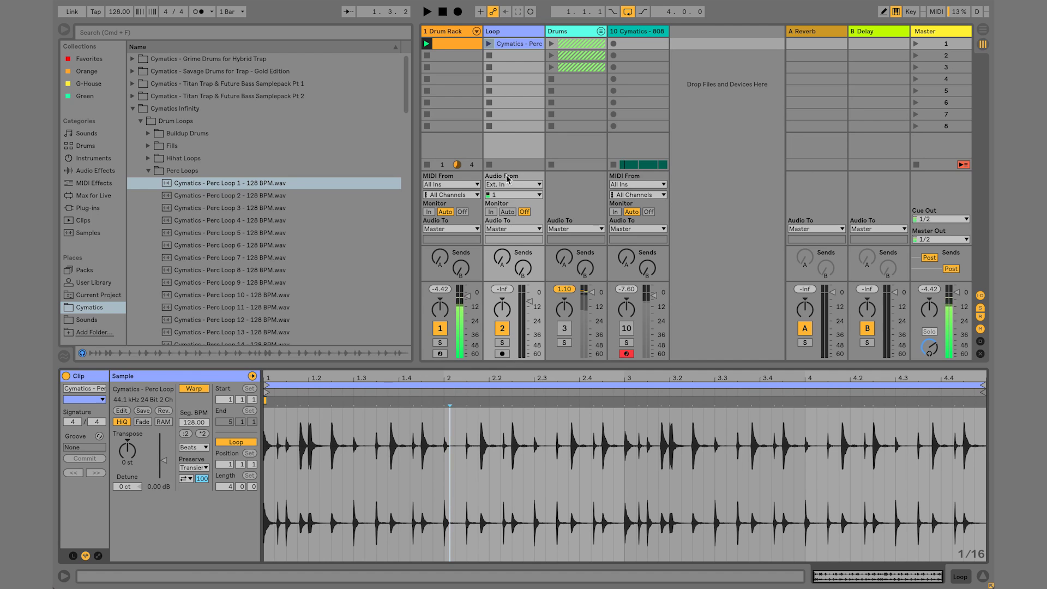
left_click(489, 43)
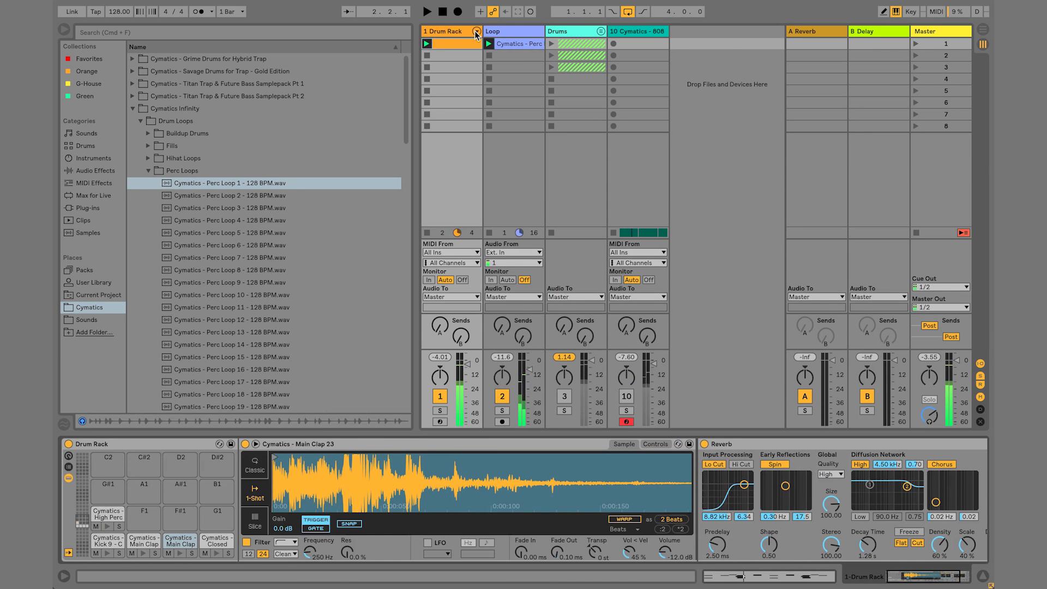
- Unfold the Drum Rack's chains, solo the High Perc 37 chain to audition it, and mute that chain
left_click(476, 31)
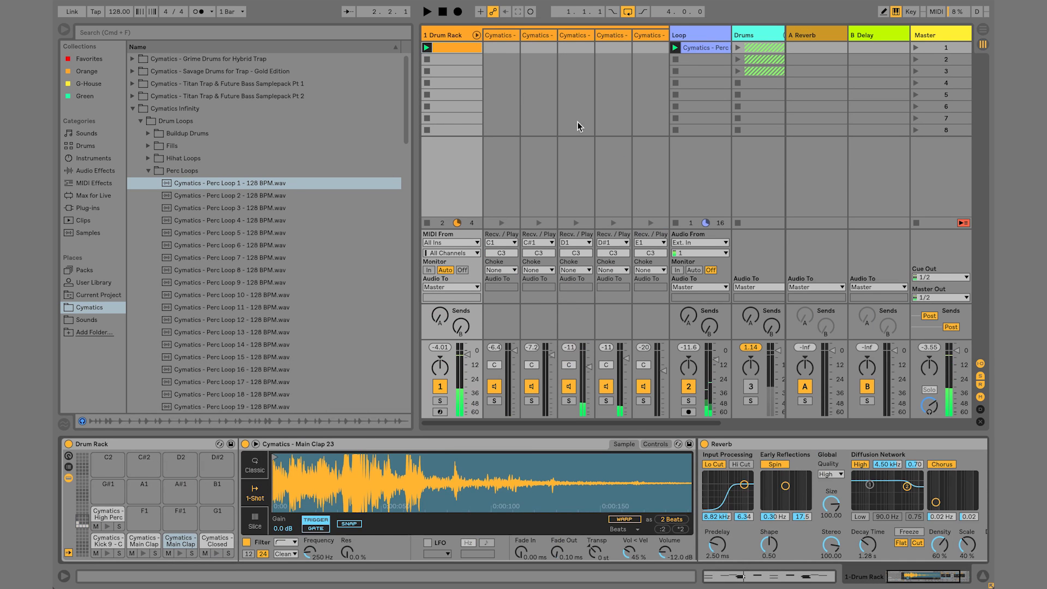
key("space")
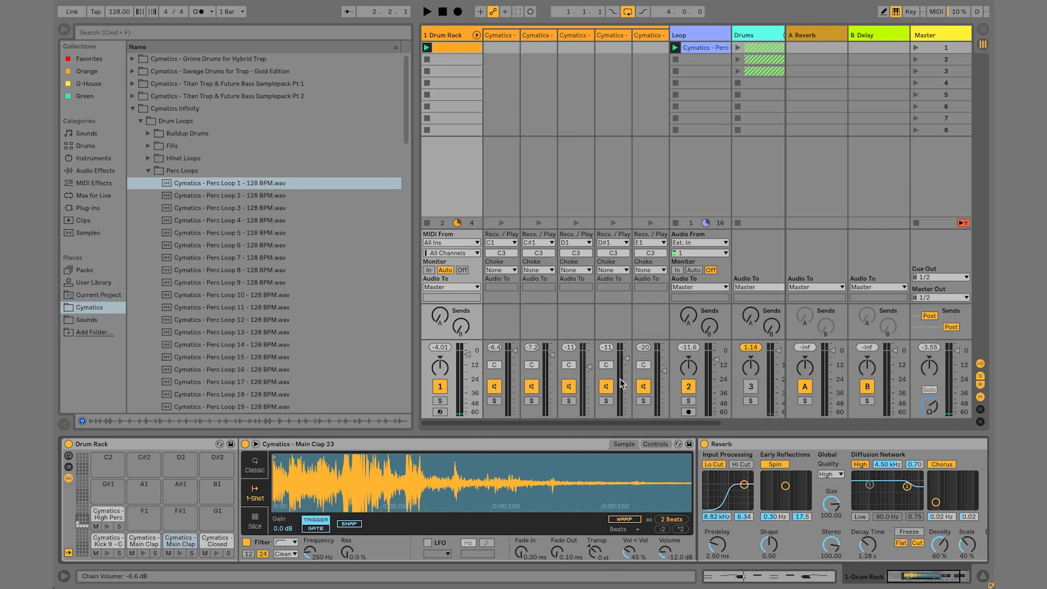
left_click(644, 401)
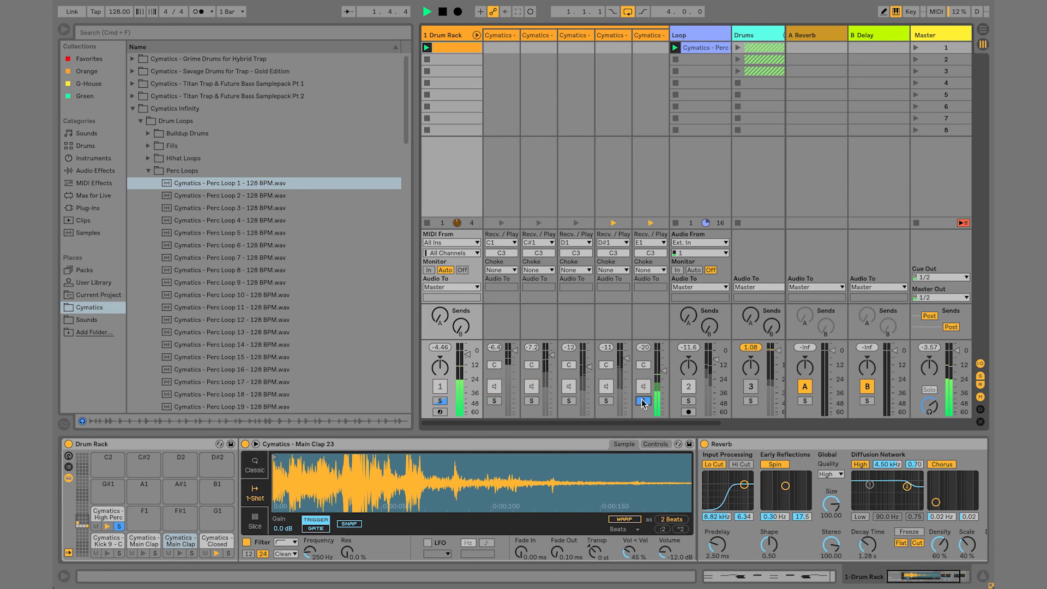
left_click(643, 402)
left_click(646, 378)
left_click(644, 387)
- Set the Loop track's volume to -8.6 dB during playback
left_click_drag(628, 423, 639, 423)
left_click(706, 361)
left_click_drag(705, 359, 705, 361)
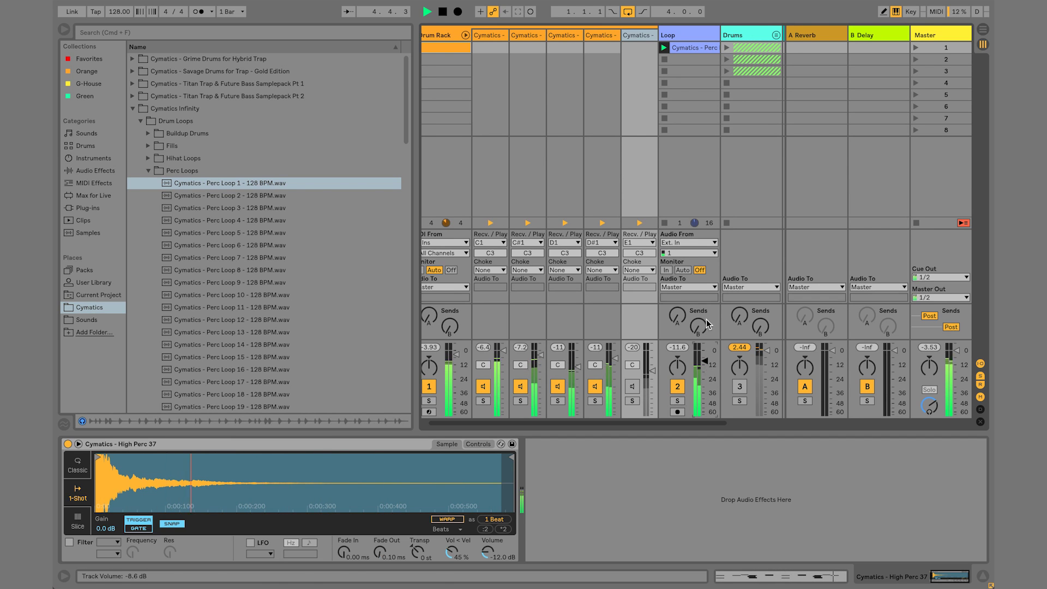
- Try an Auto Filter in high-pass mode on the Loop track
left_click(677, 36)
left_click(99, 175)
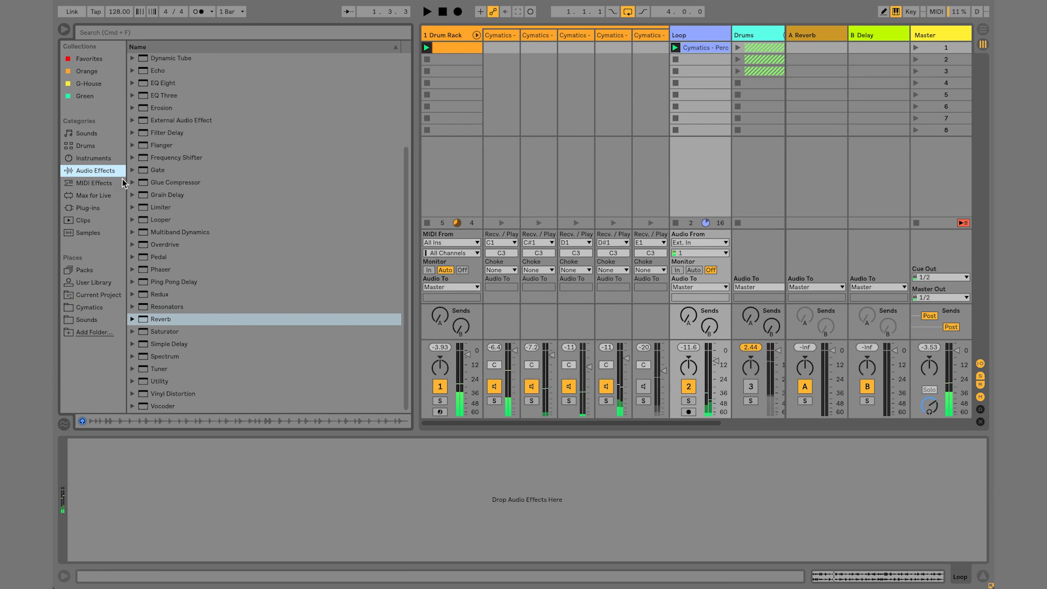
scroll(208, 283, "up", 1)
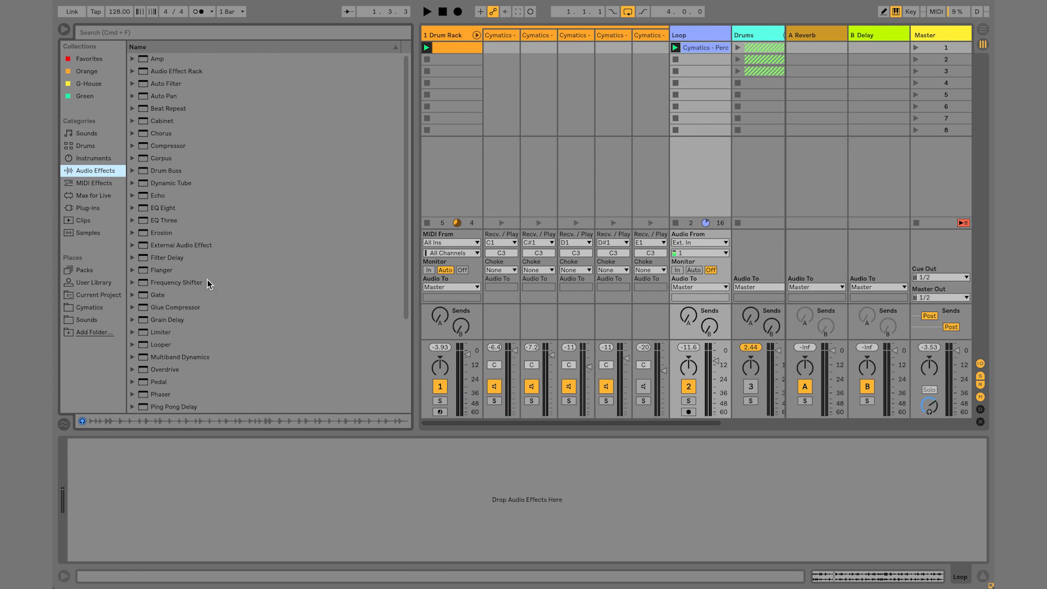
double_click(175, 85)
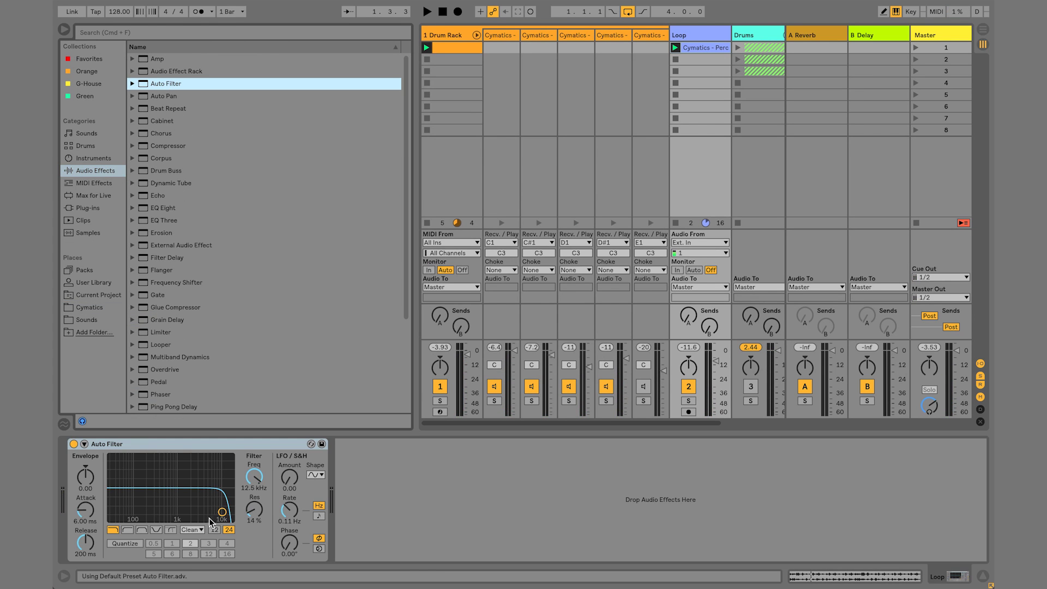
left_click(240, 445)
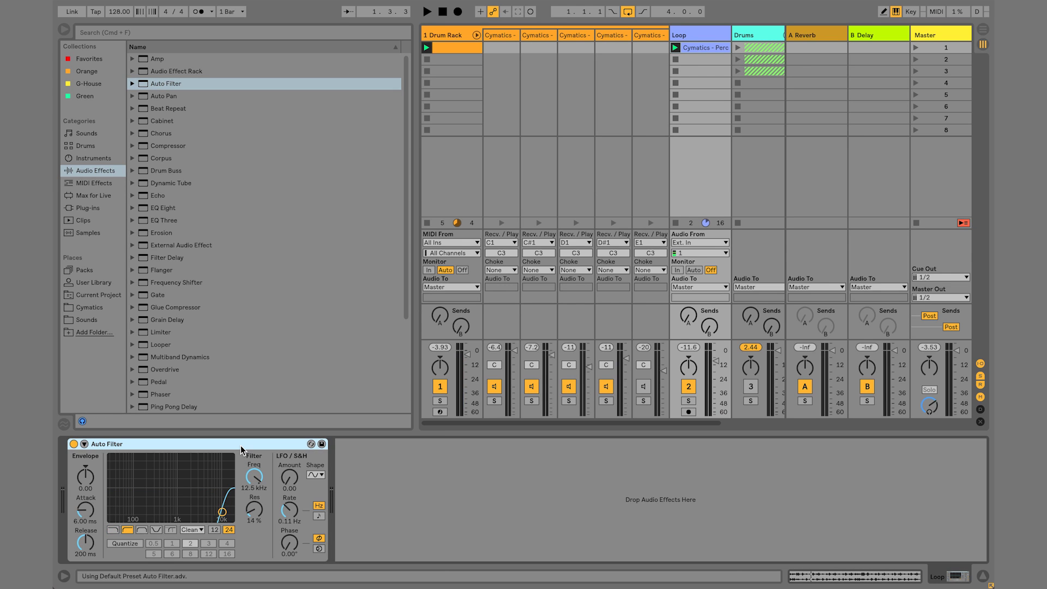
key("Delete")
- Add a Redux effect to the Loop track
scroll(218, 284, "down", 5)
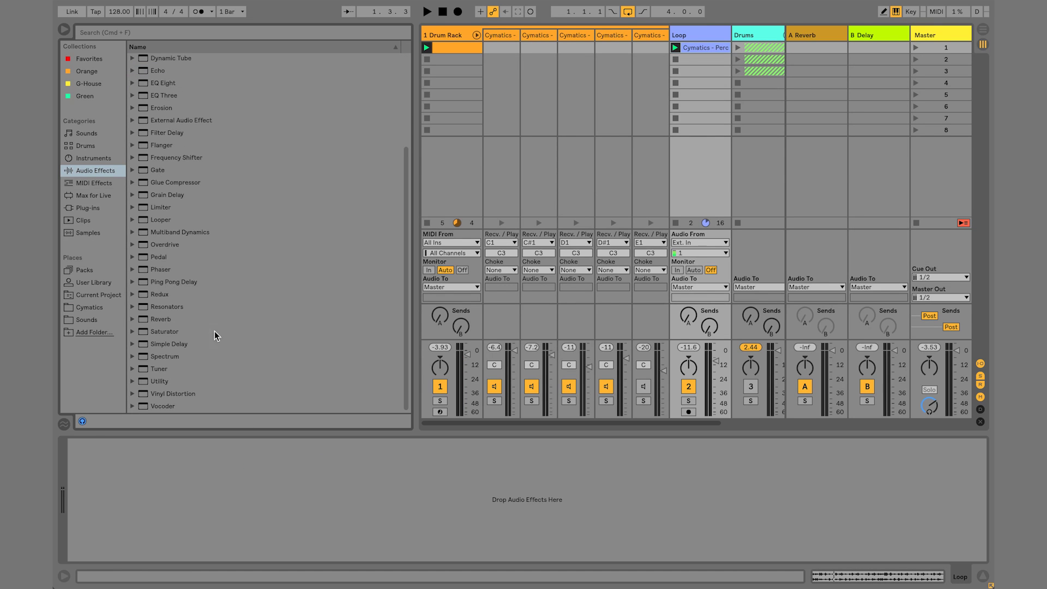
double_click(160, 293)
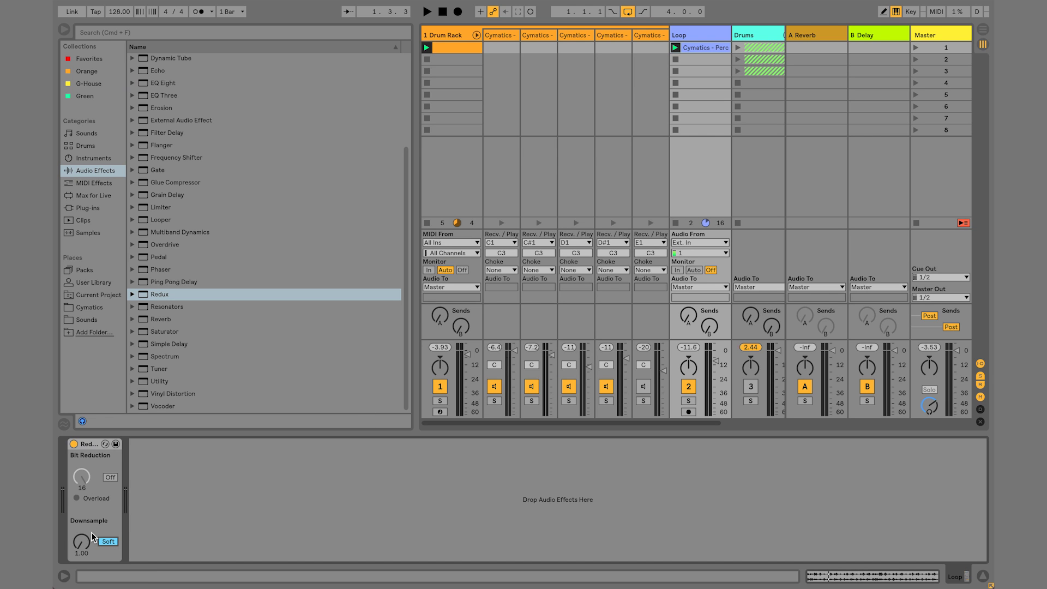
- Try Redux's Downsample in Hard mode on the Loop track, raising it to about 40 during playback and returning it to 1
key("space")
mouse_move(82, 542)
left_mouse_down()
mouse_move(81, 485)
mouse_move(82, 539)
left_mouse_up()
key("space")
key("space")
key("space")
left_click(108, 543)
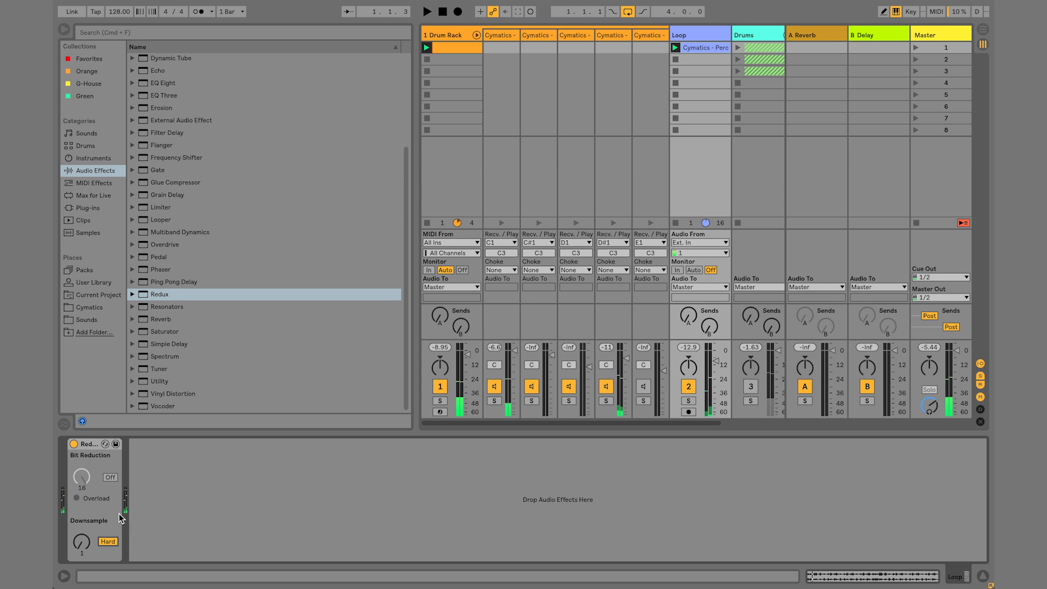
key("space")
left_click_drag(81, 541, 81, 532)
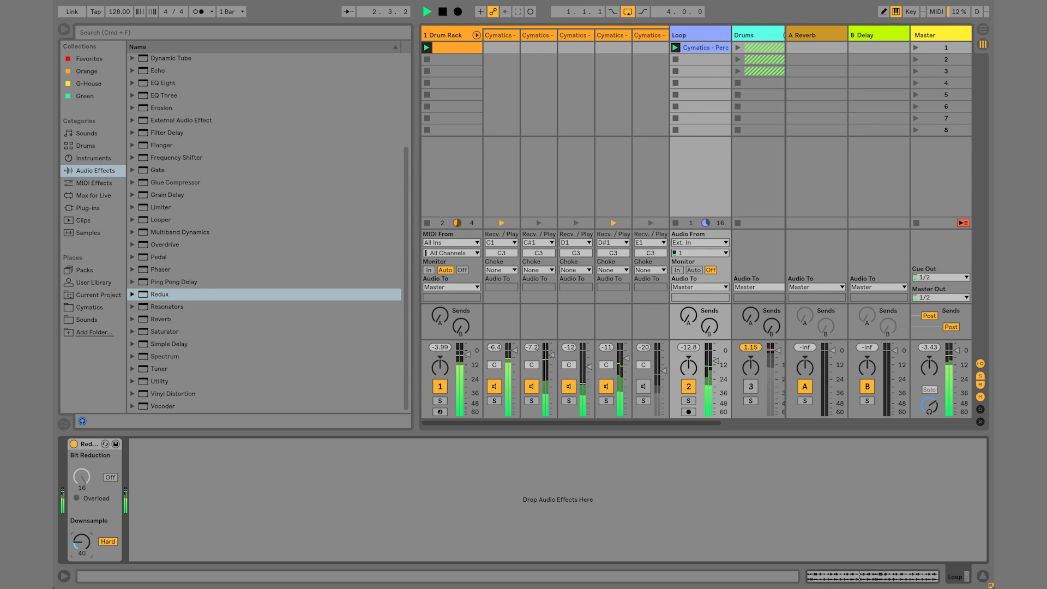
left_click_drag(82, 540, 82, 545)
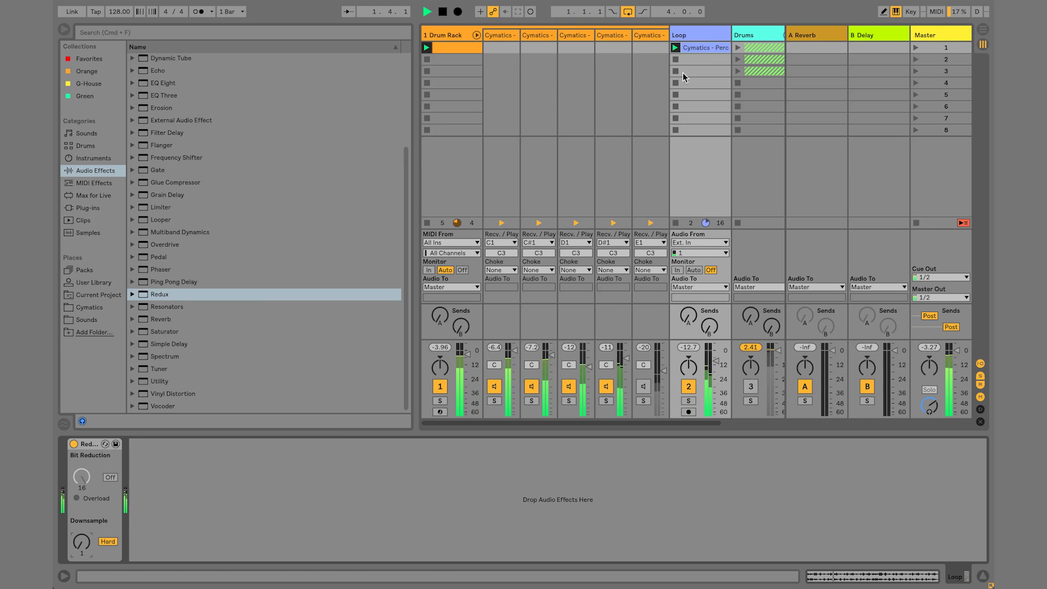
left_click(693, 47)
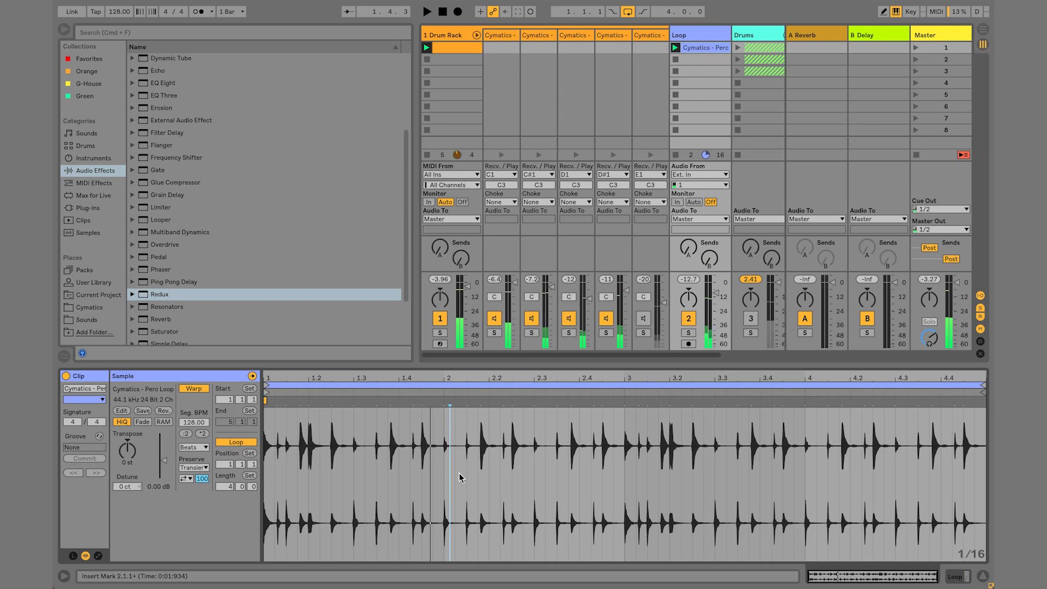
left_click(99, 556)
left_click(98, 556)
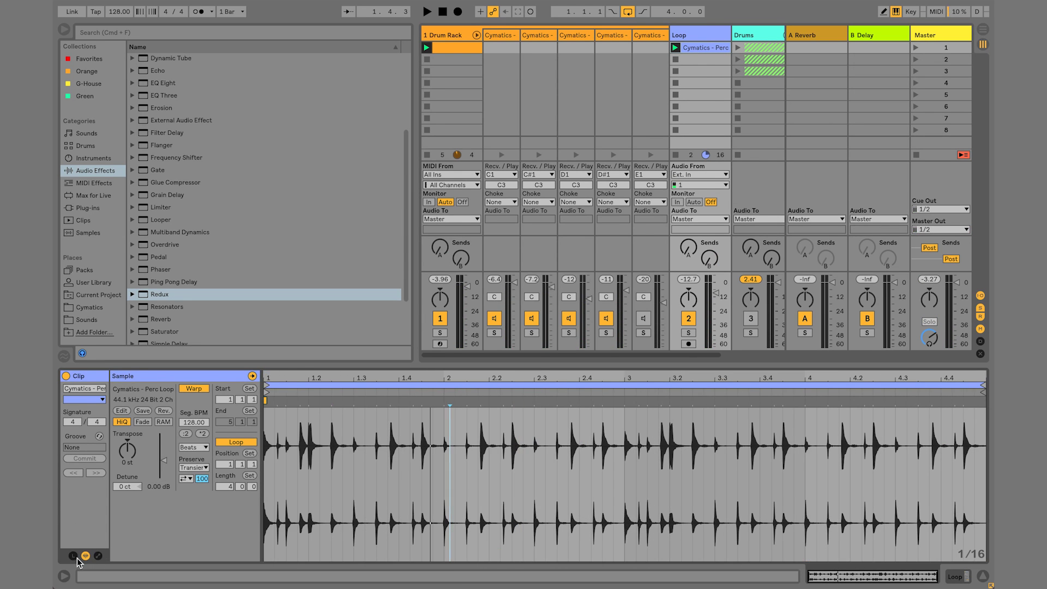
left_click(73, 556)
left_click(73, 557)
- Audition Redux on the Loop track with Hard downsampling at 26, switch it to Soft mode and set Downsample to 6.73
left_click(712, 35)
left_click(716, 361)
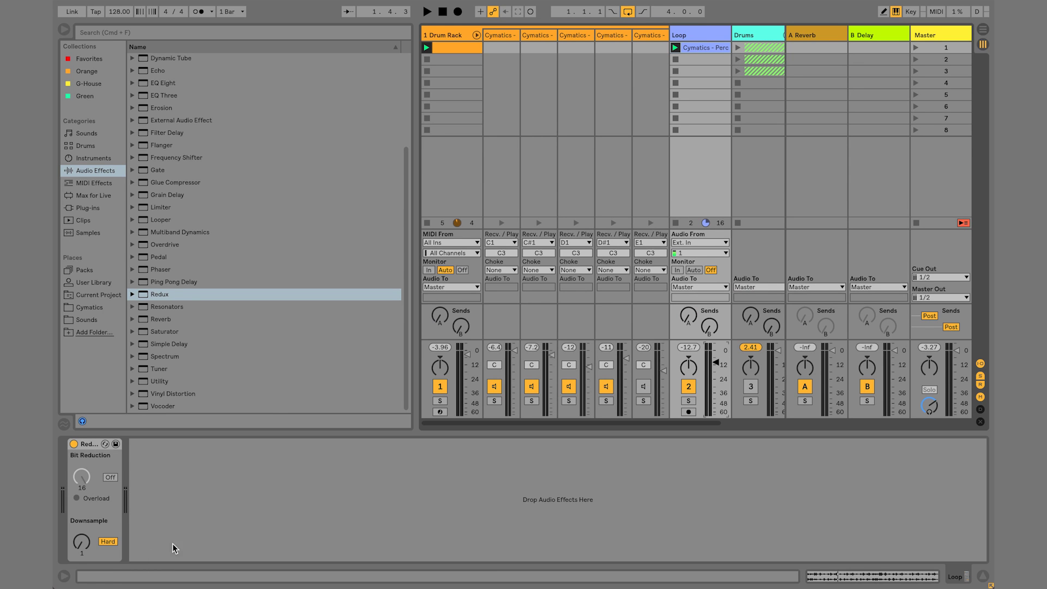
left_click_drag(73, 546, 73, 528)
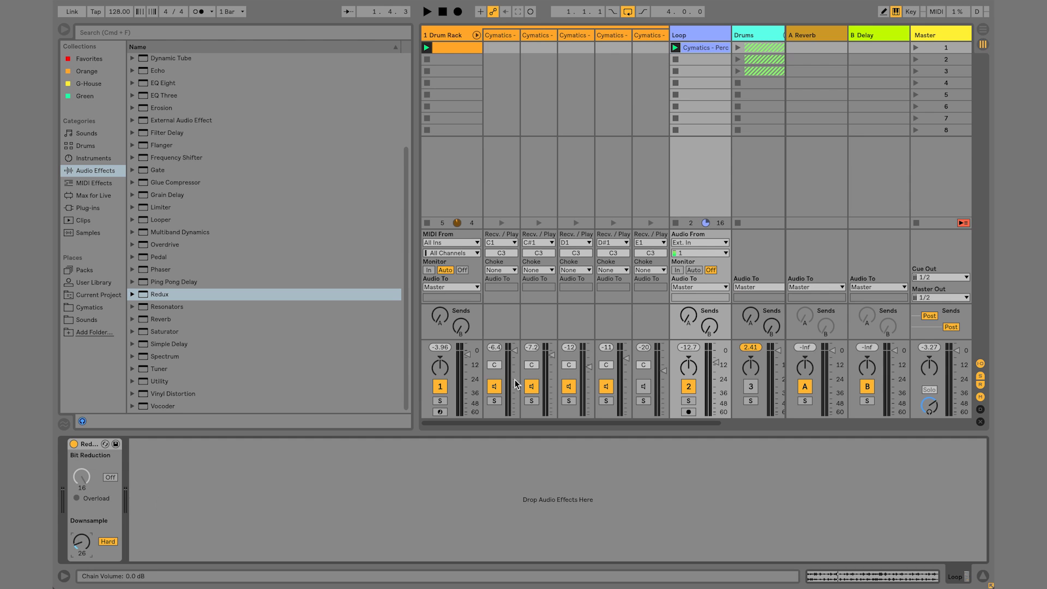
key("space")
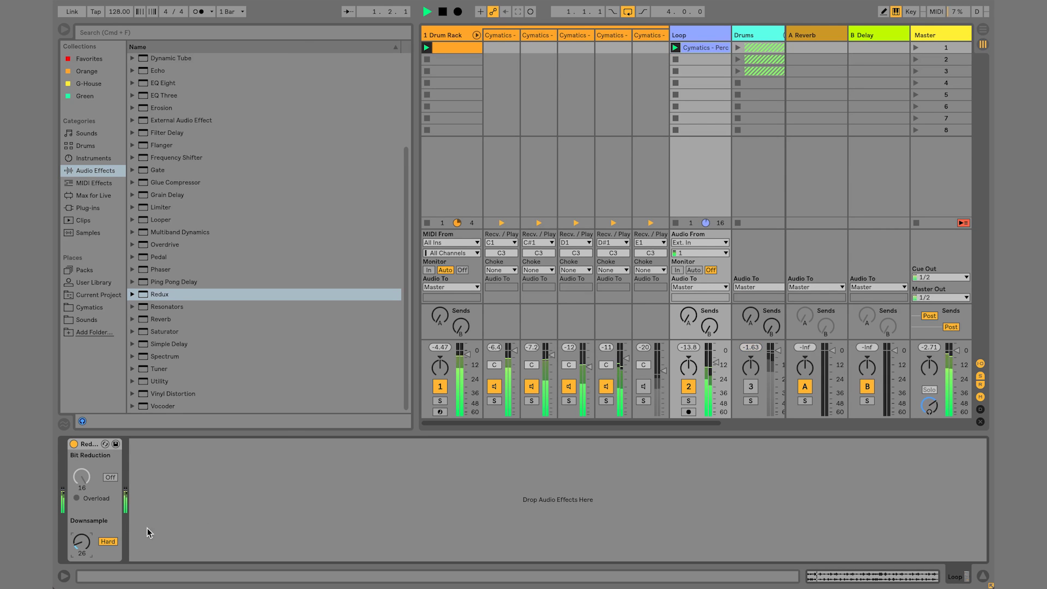
left_click(107, 542)
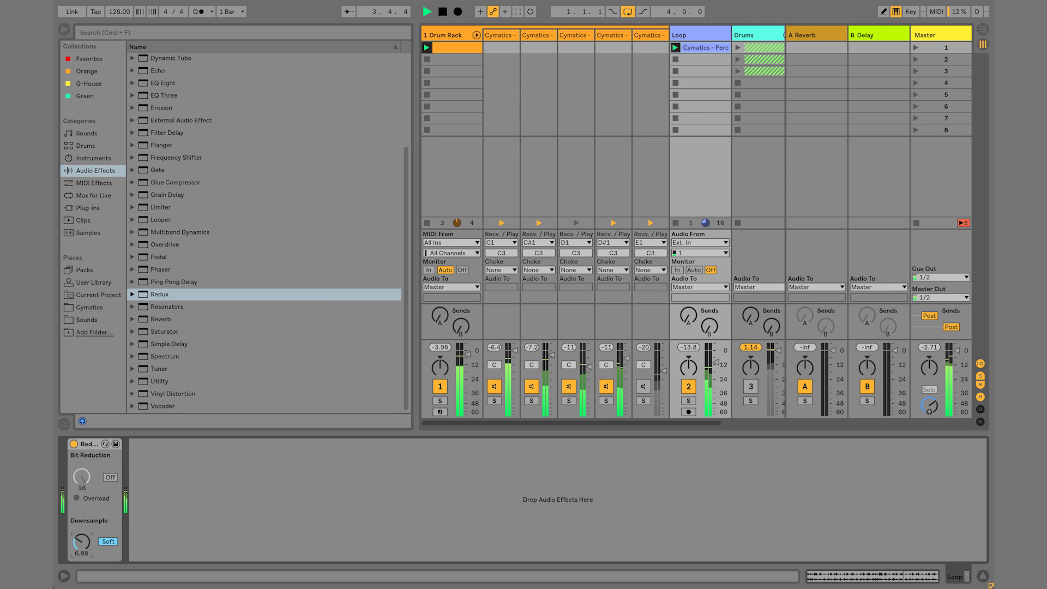
left_click_drag(81, 541, 81, 543)
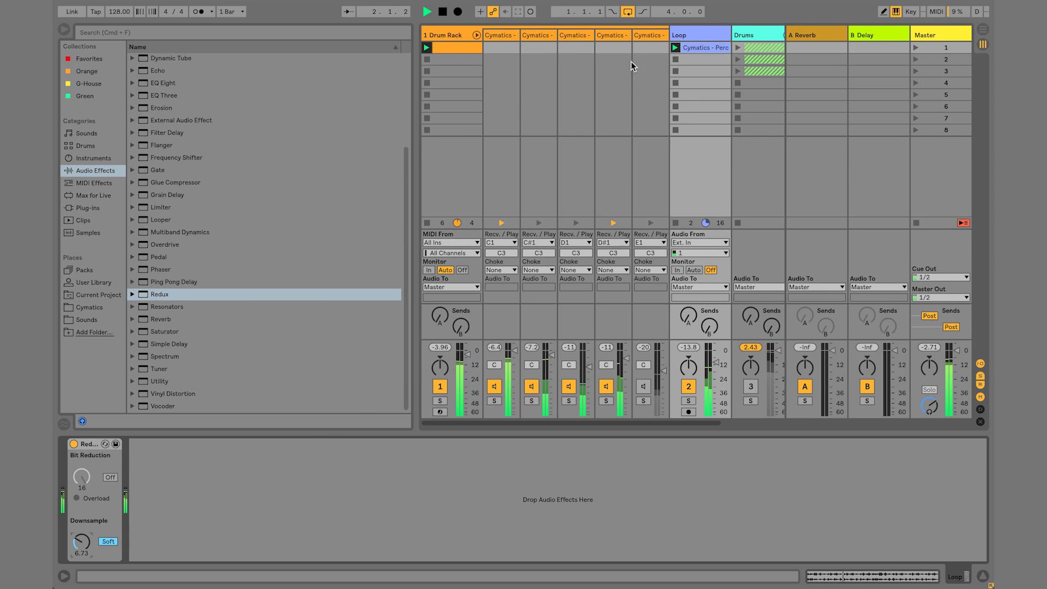
- Stop playback and show the percussion loop clip's envelope for Redux's Sample Soft parameter
double_click(695, 47)
key("space")
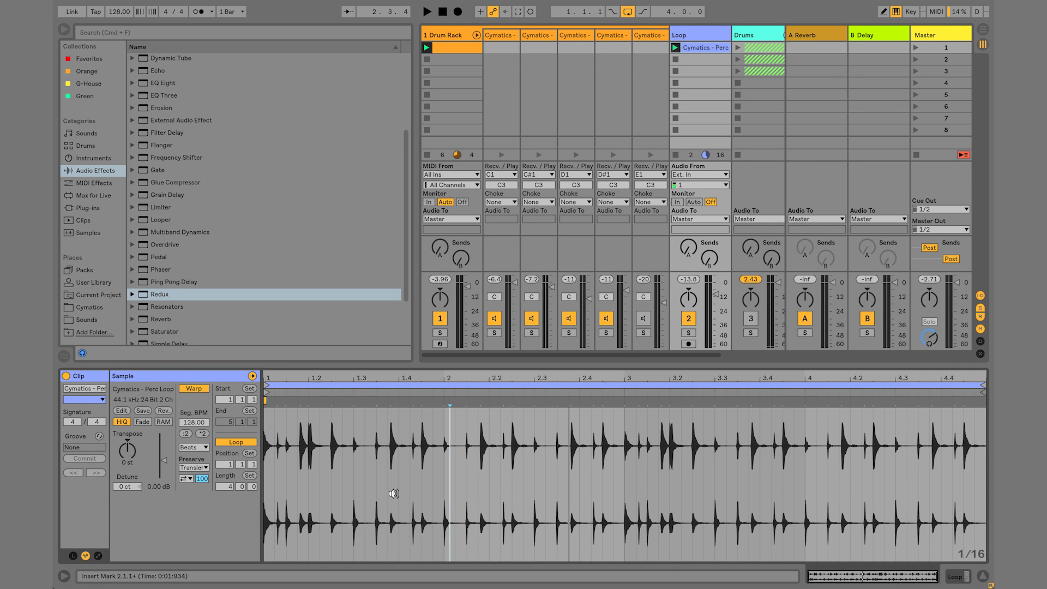
left_click(98, 556)
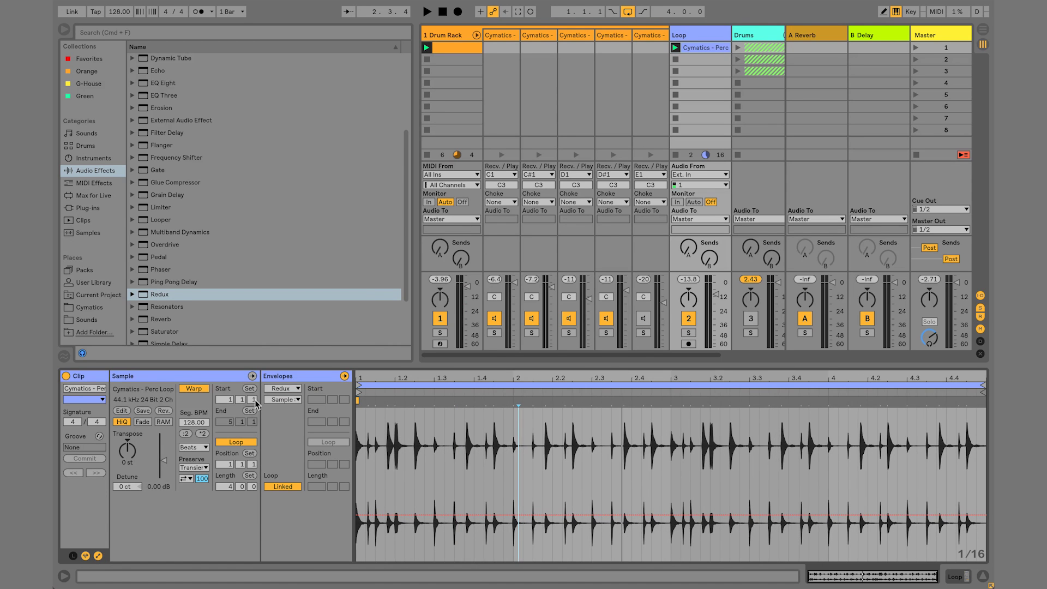
left_click(98, 556)
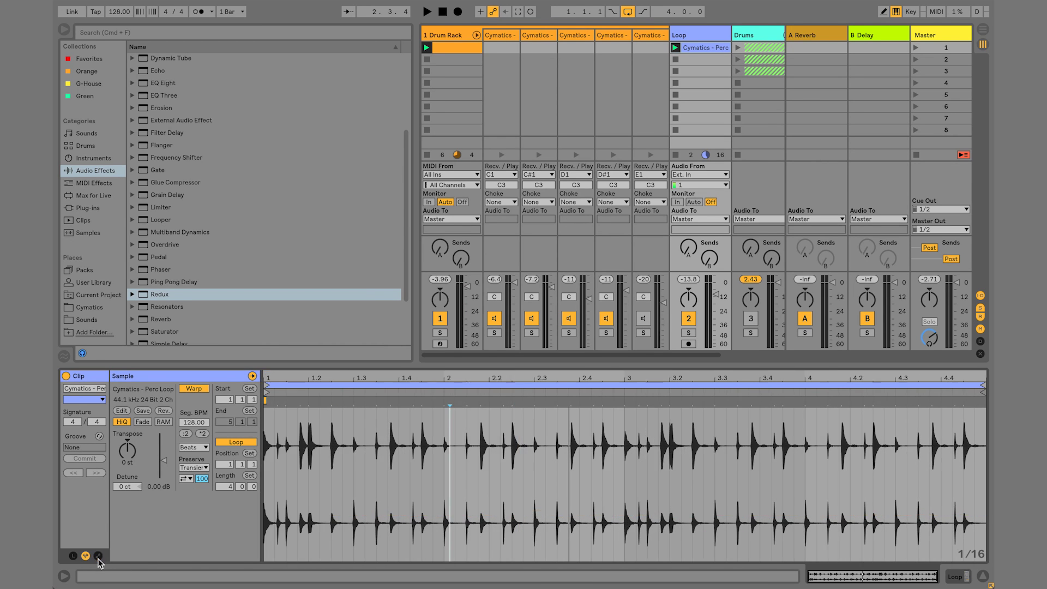
left_click(98, 556)
left_click(98, 556)
left_click(98, 556)
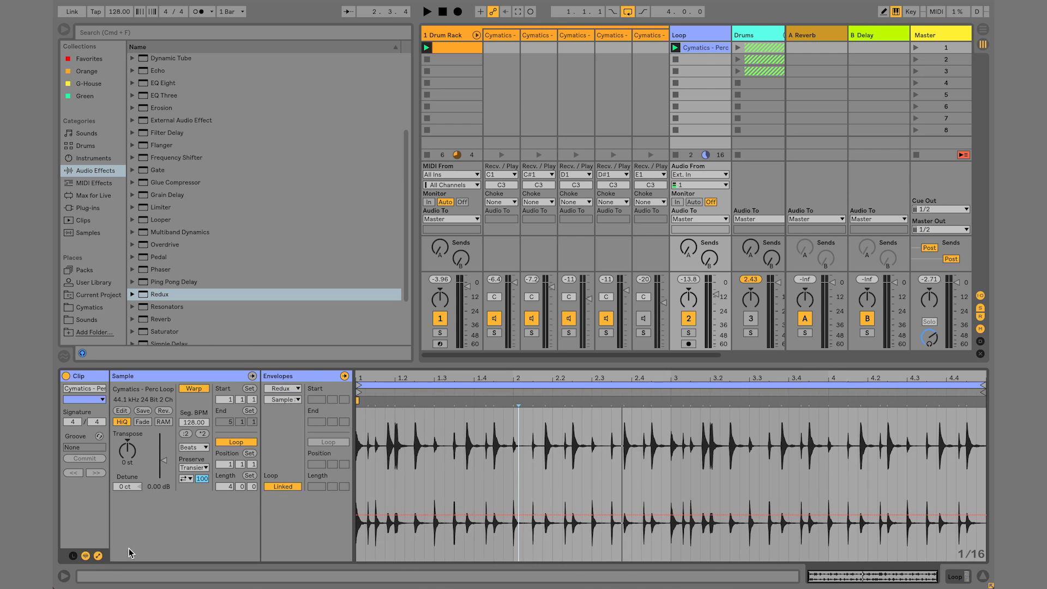
left_click(298, 389)
left_click(297, 388)
left_click(296, 400)
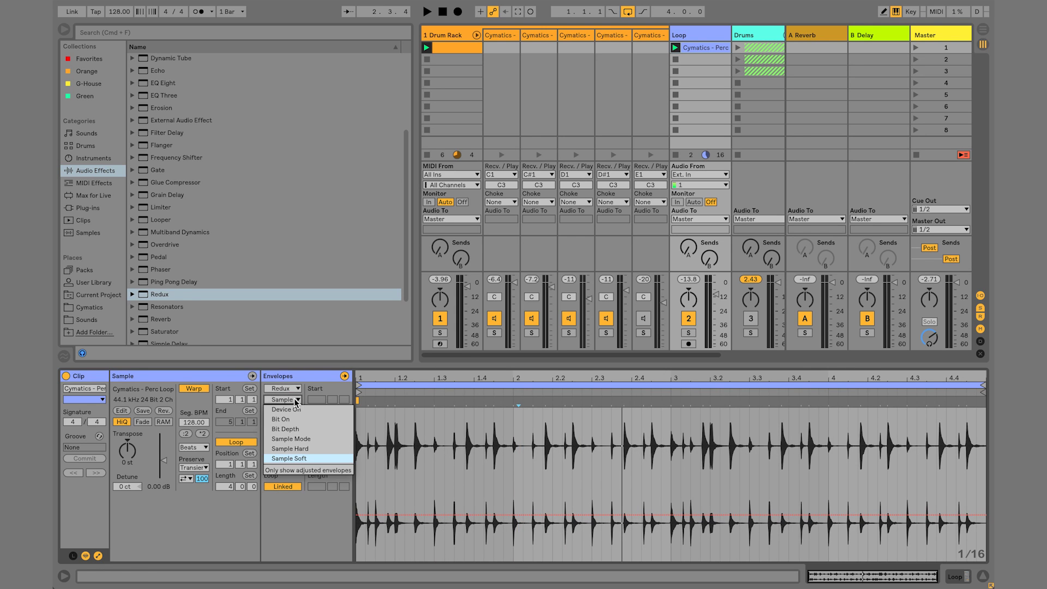
left_click(297, 459)
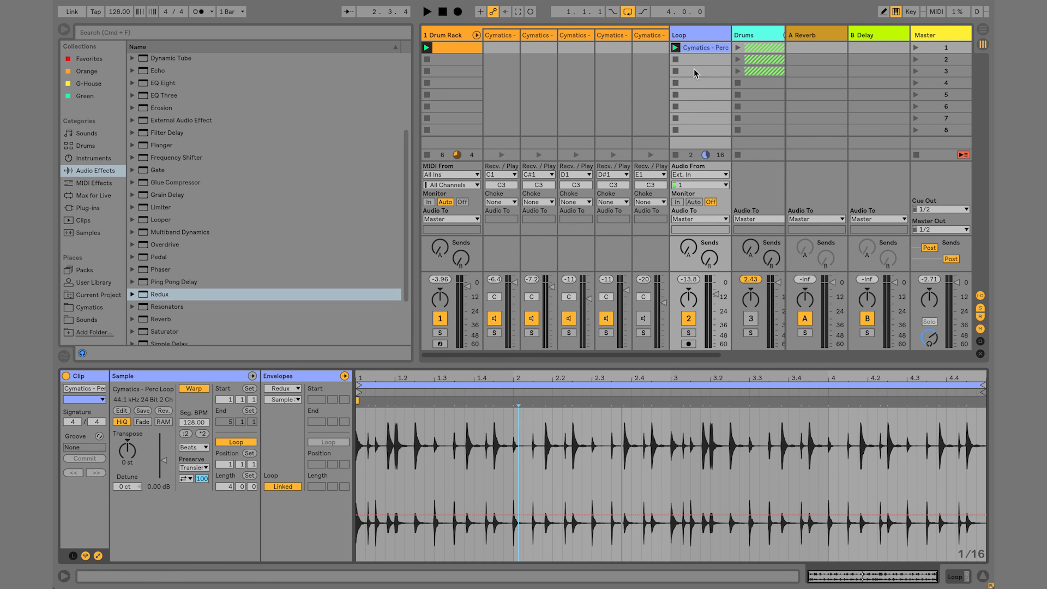
- Solo the Loop track and draw a Sample Soft envelope rising to a peak at bar 3 and falling to minimum at the clip's end
left_click(688, 332)
key("space")
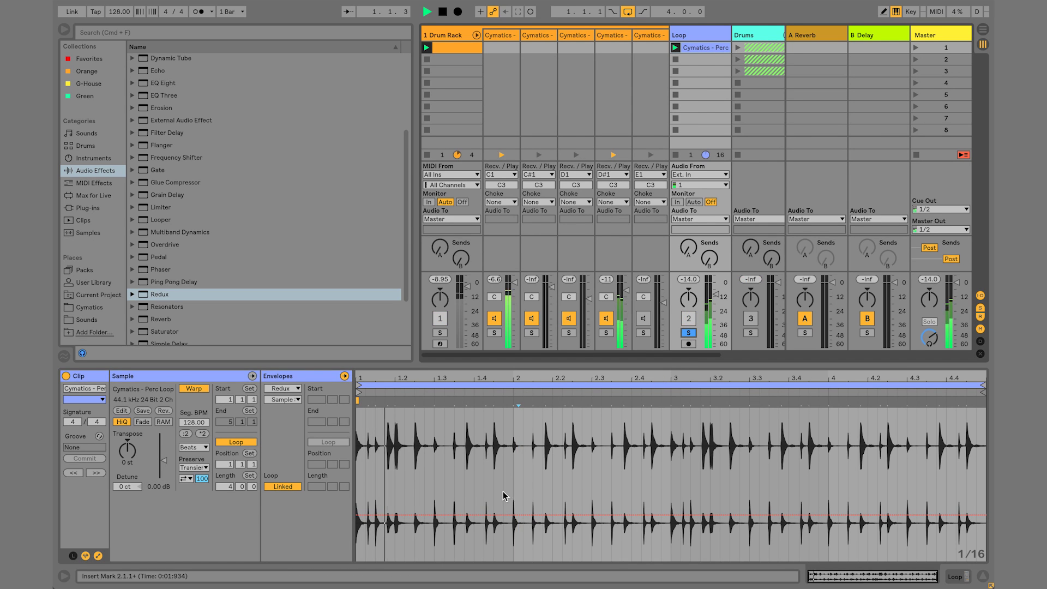
key("space")
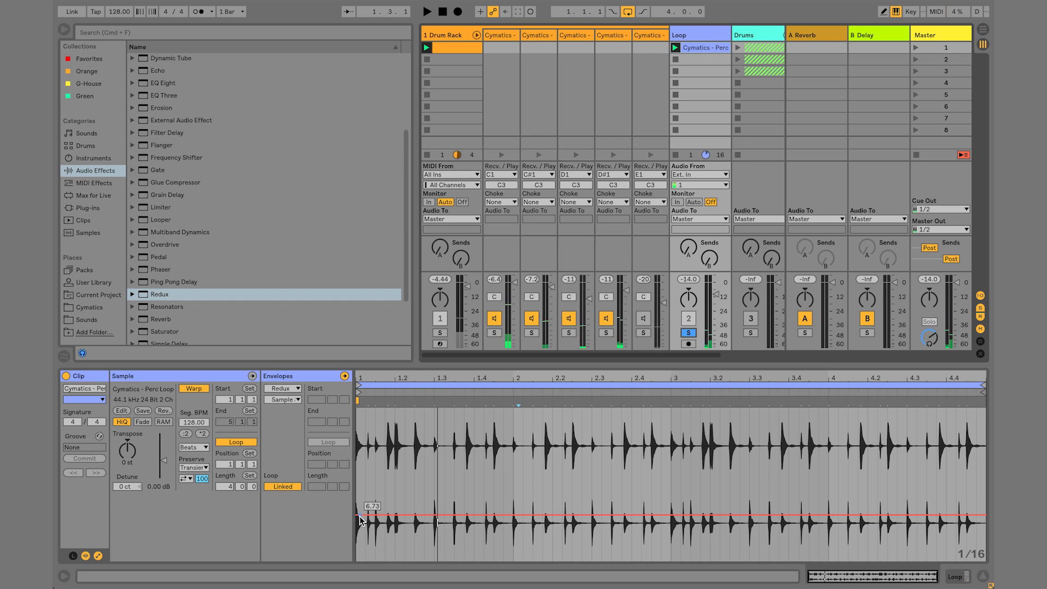
left_click_drag(359, 514, 907, 560)
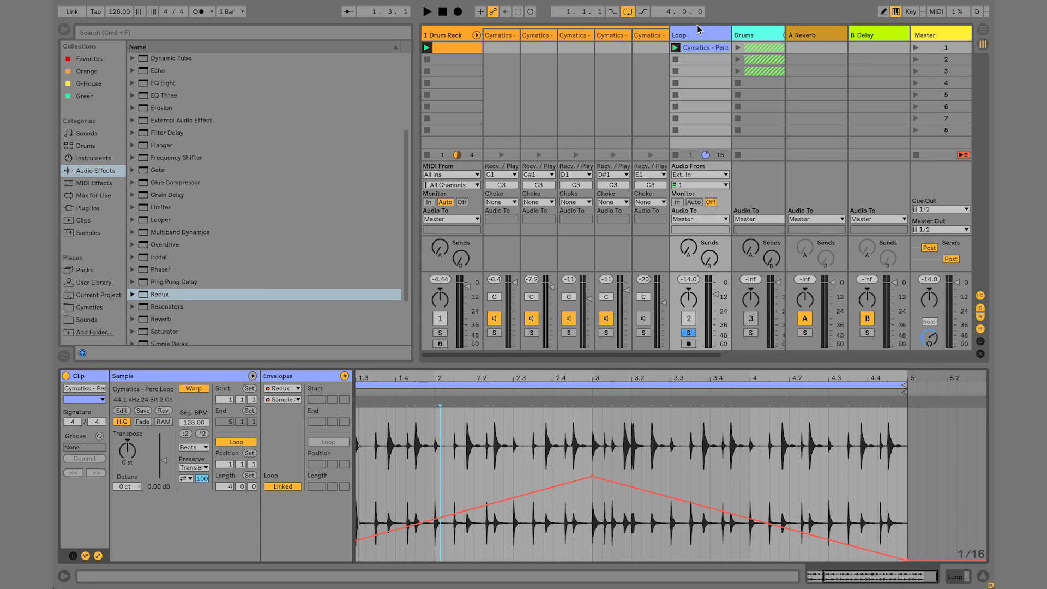
- Raise the Sample Soft envelope's peak at bar 3 while playing the soloed loop, and show the whole clip
key("space")
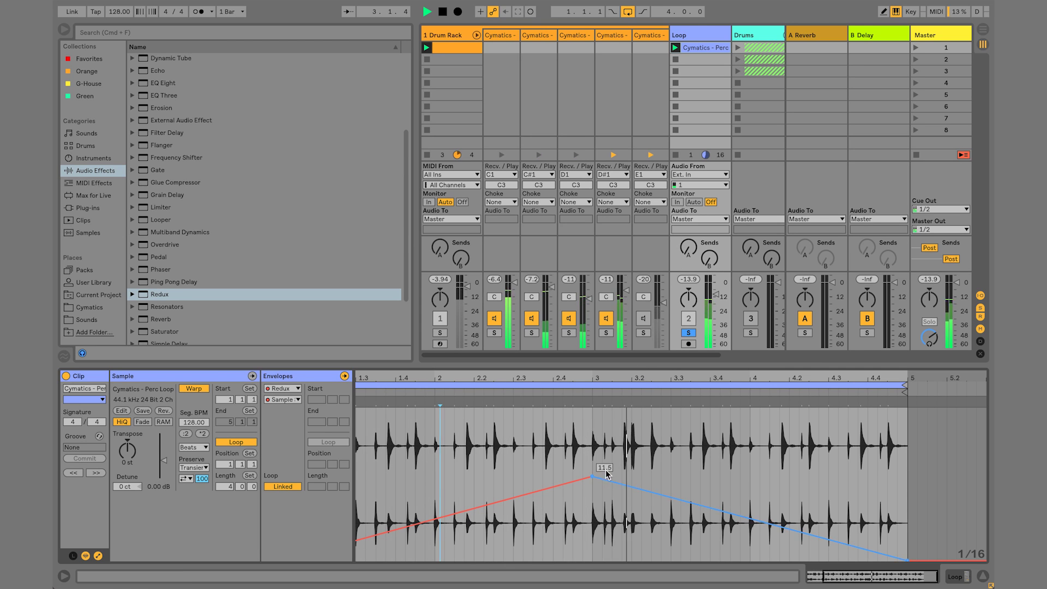
left_click_drag(592, 476, 592, 442)
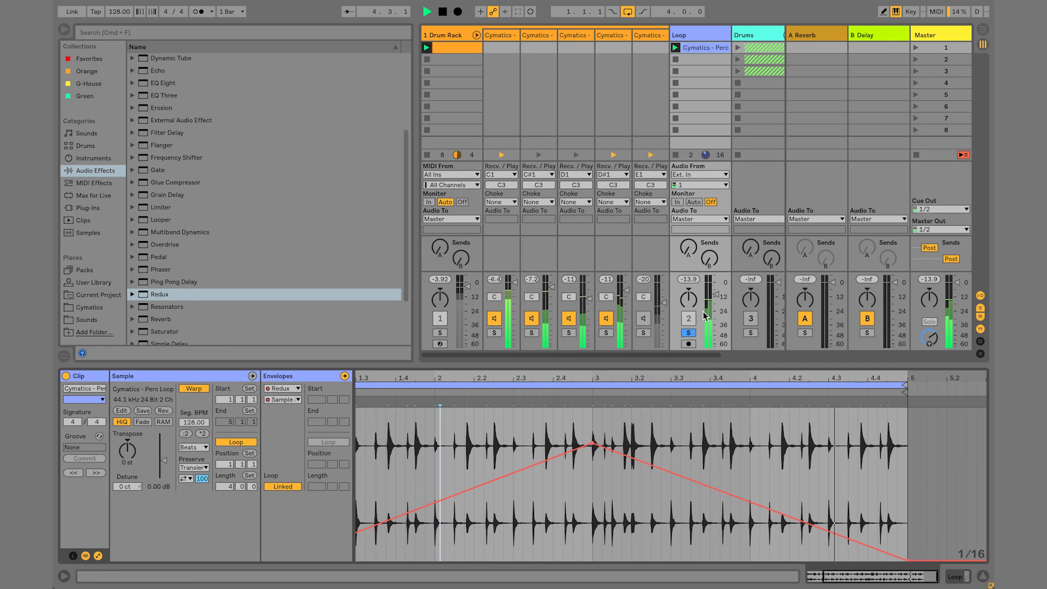
key("space")
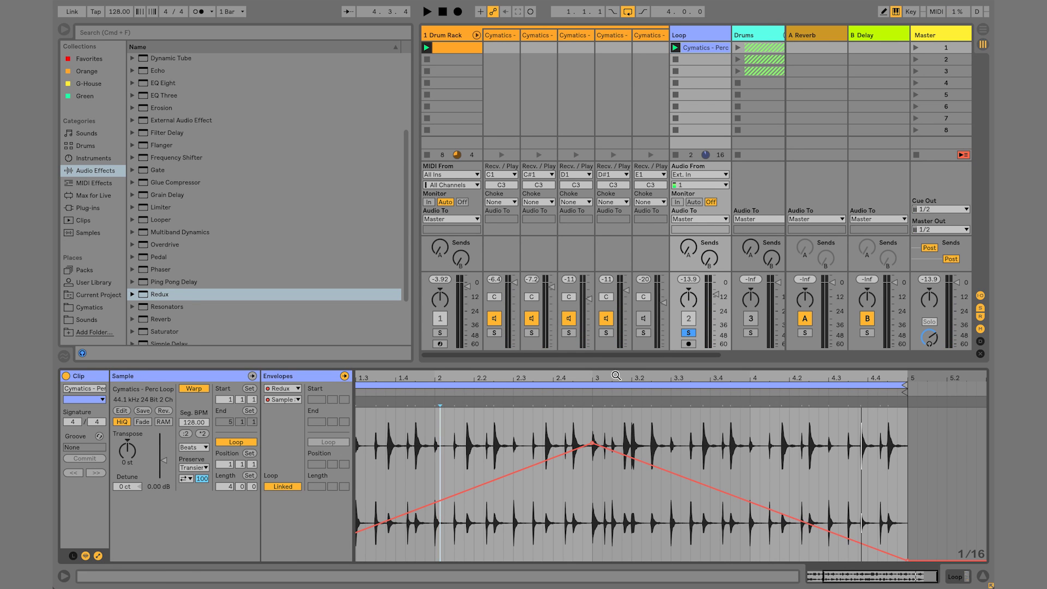
left_click_drag(657, 380, 657, 375)
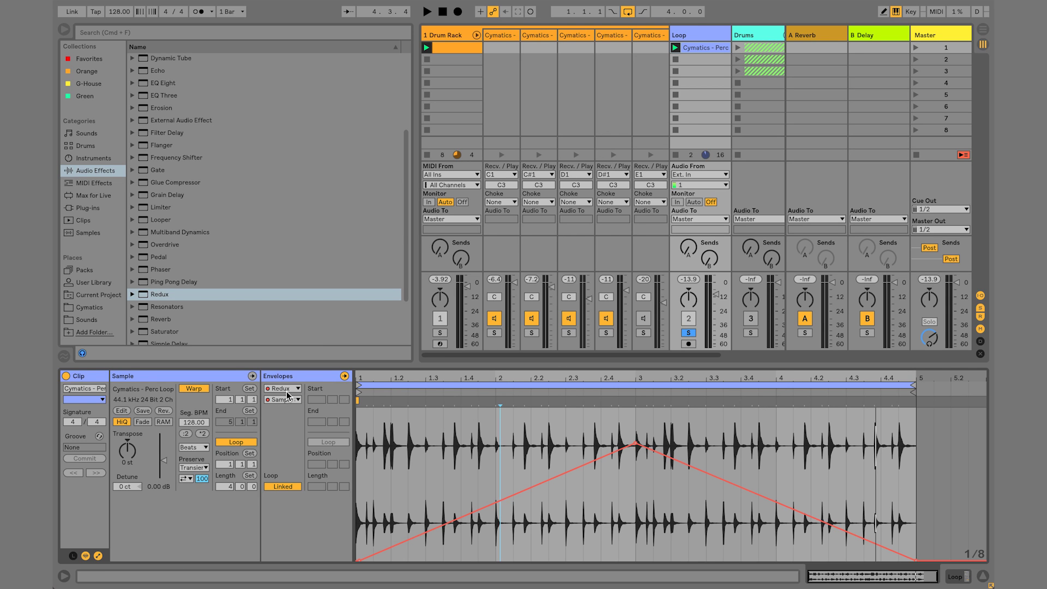
- Play the soloed loop and watch Redux's Downsample control follow the clip envelope
left_click(701, 28)
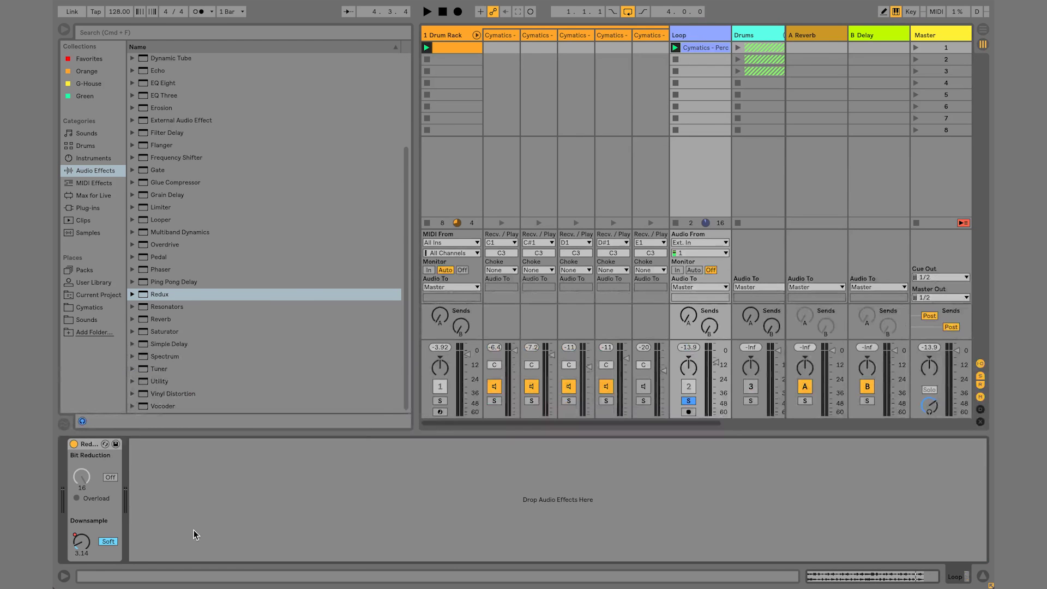
key("space")
left_click_drag(93, 547, 95, 535)
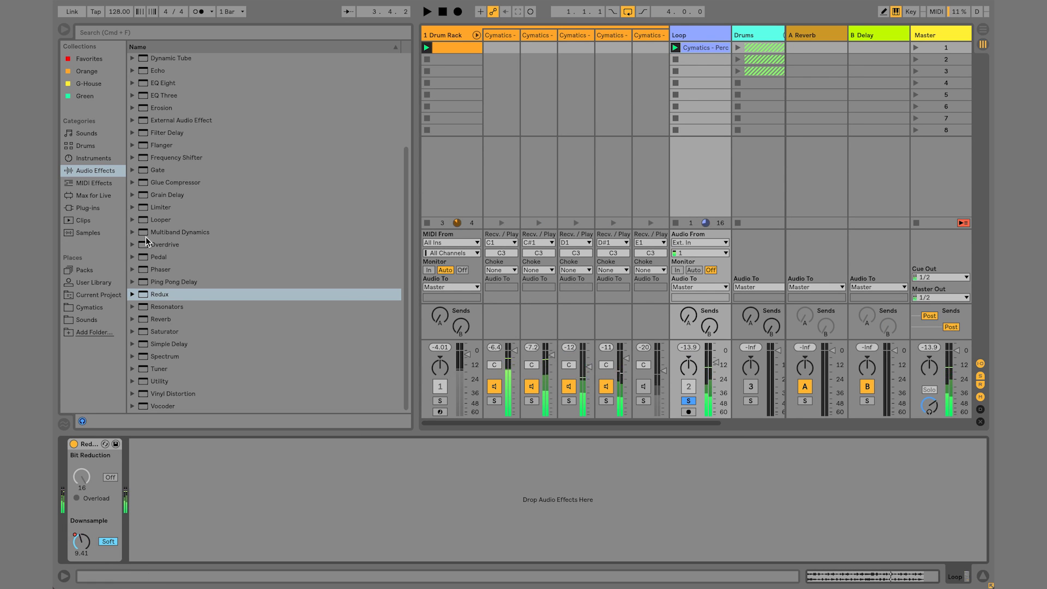
- Add an Auto Filter after Redux on the Loop track, in high-pass mode with its frequency at 250 Hz
scroll(172, 84, "up", 5)
left_click(172, 85)
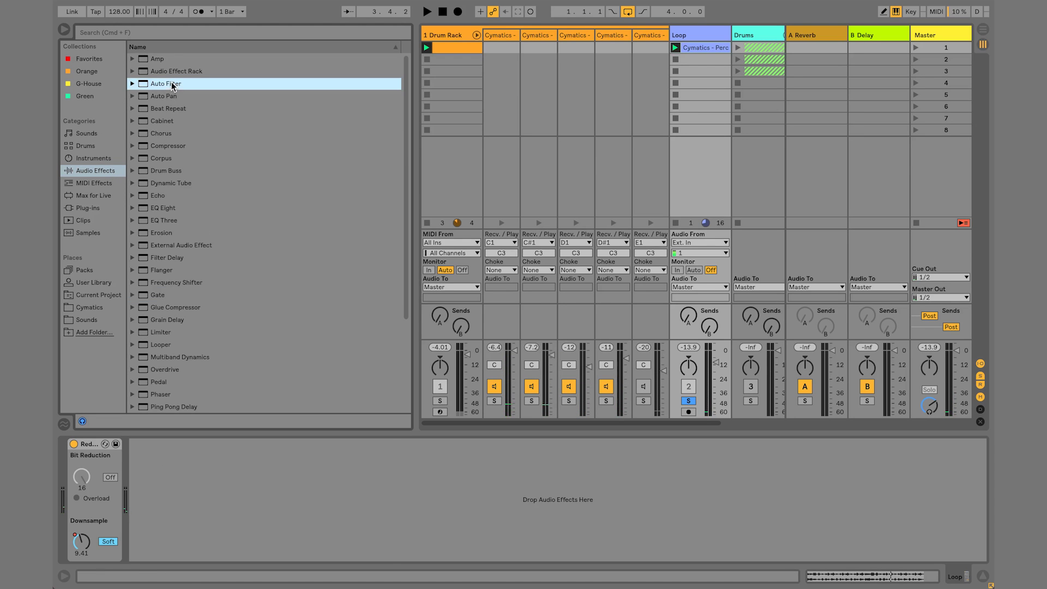
left_click_drag(172, 85, 209, 498)
left_click(192, 530)
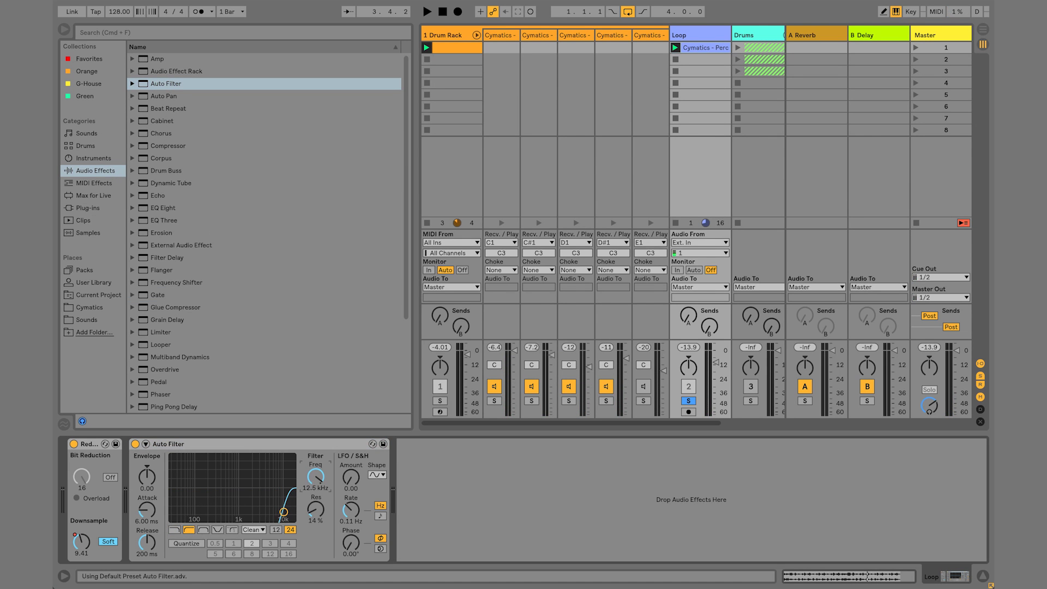
key("space")
left_click_drag(316, 477, 316, 536)
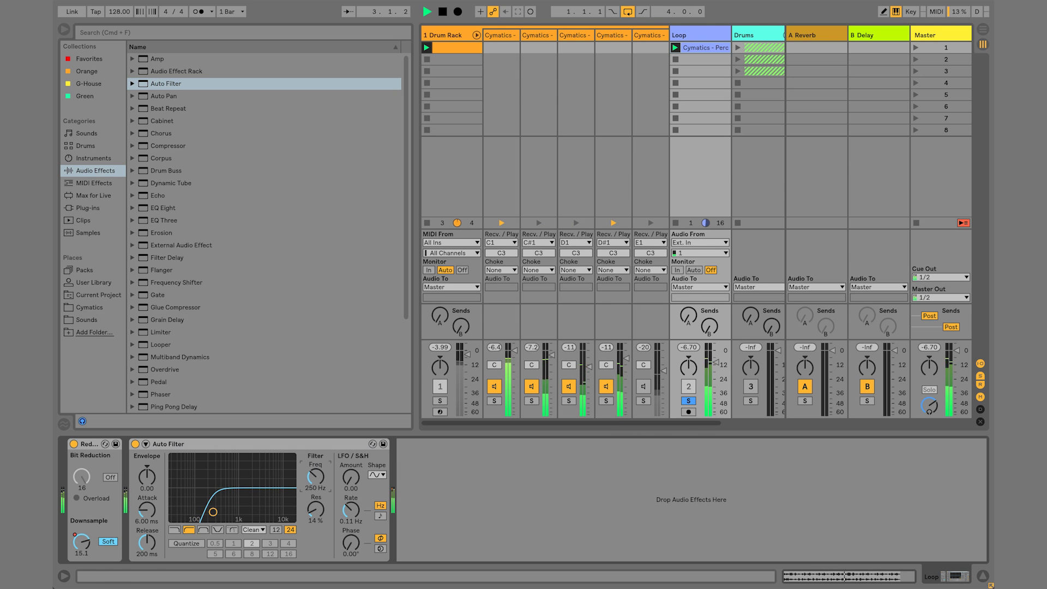
- Unsolo the Loop track and audition the processed loop together with the Drum Rack beat
left_click(688, 402)
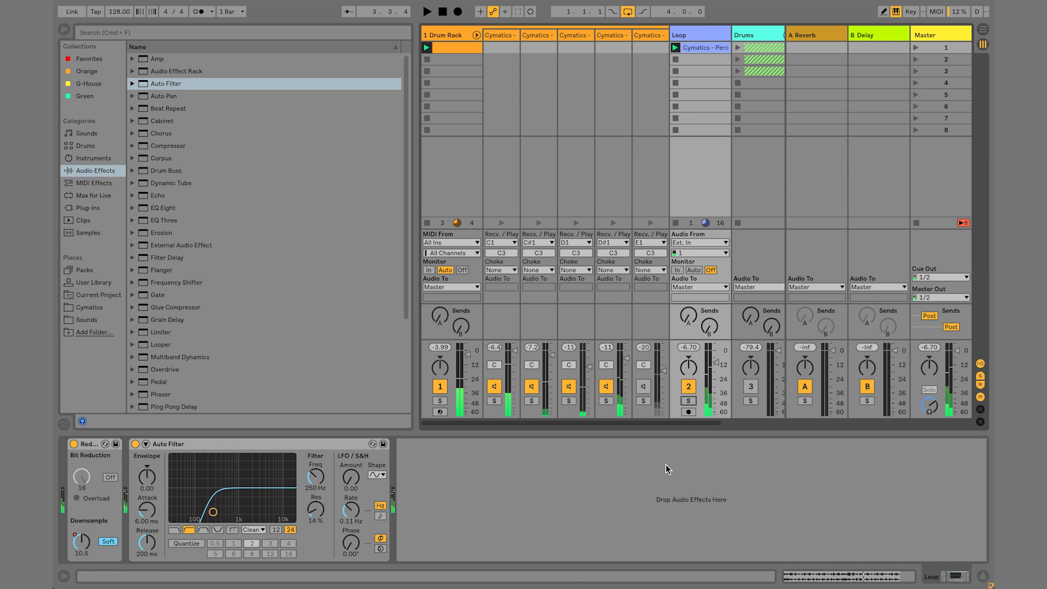
key("space")
key("space")
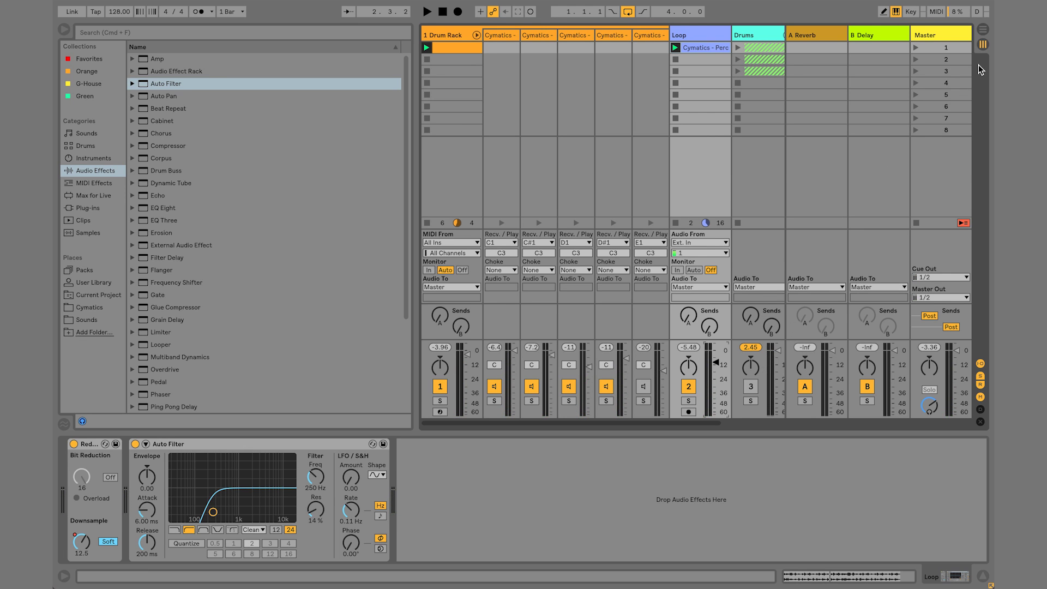
- Switch to the Arrangement View, unfold the Drums group and examine the clips on its percussion tracks
left_click(983, 30)
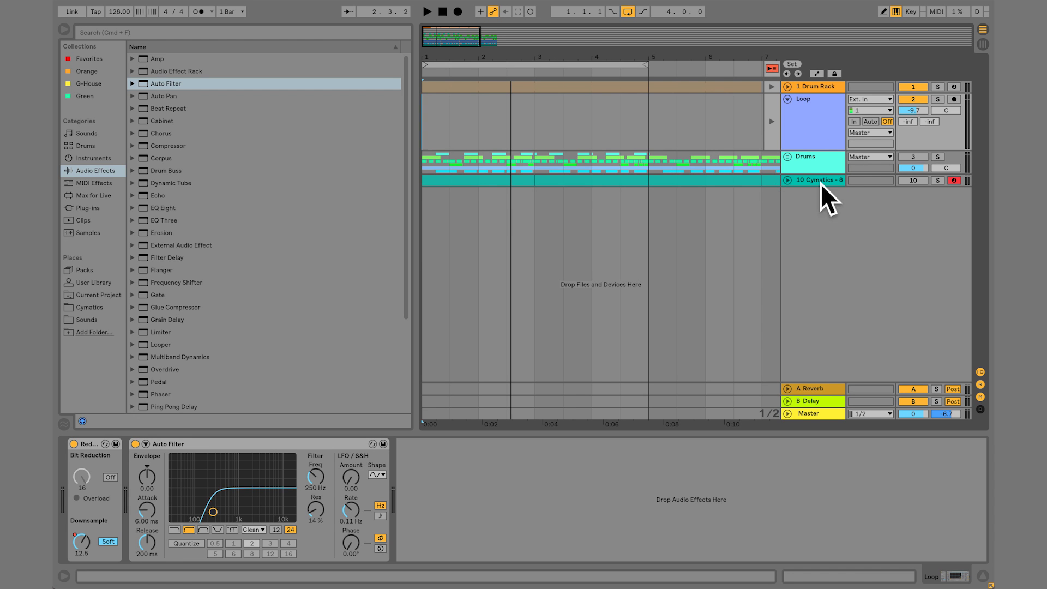
left_click(787, 157)
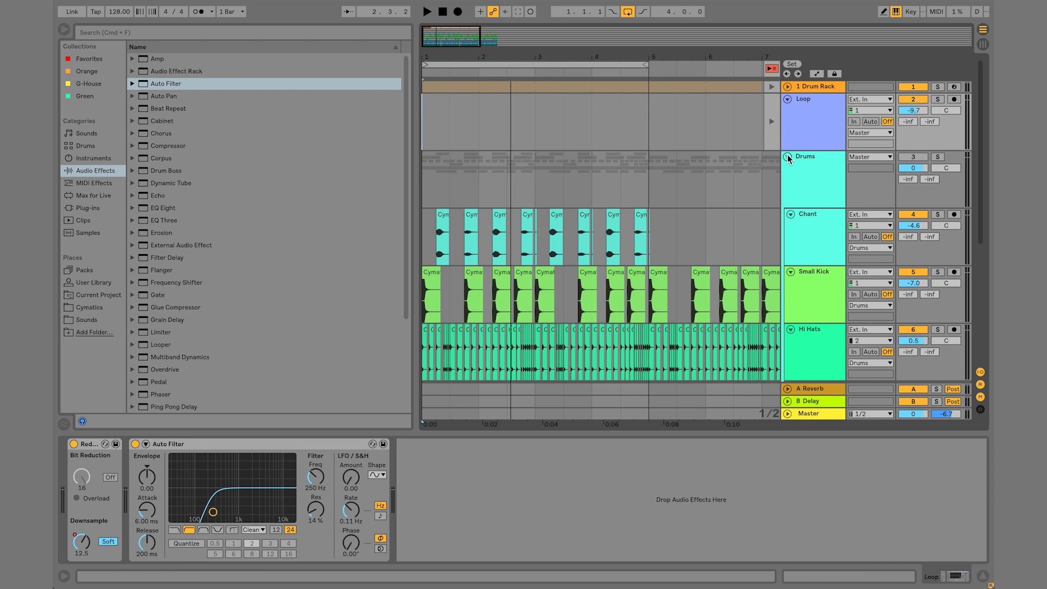
scroll(705, 260, "down", 3)
scroll(706, 260, "up", 5)
scroll(719, 195, "down", 3)
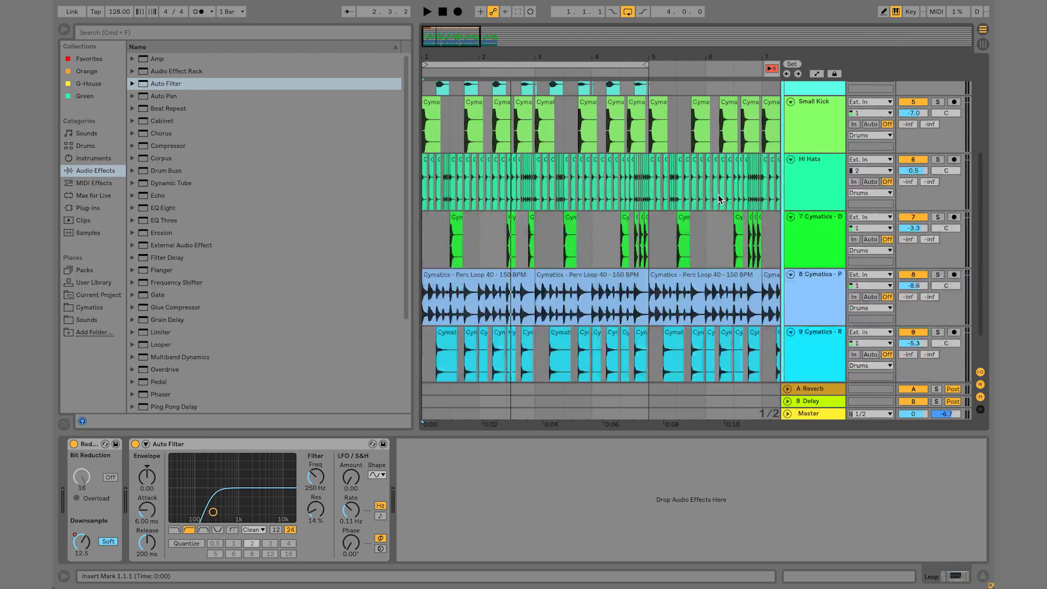
scroll(717, 194, "up", 2)
left_click_drag(692, 59, 690, 34)
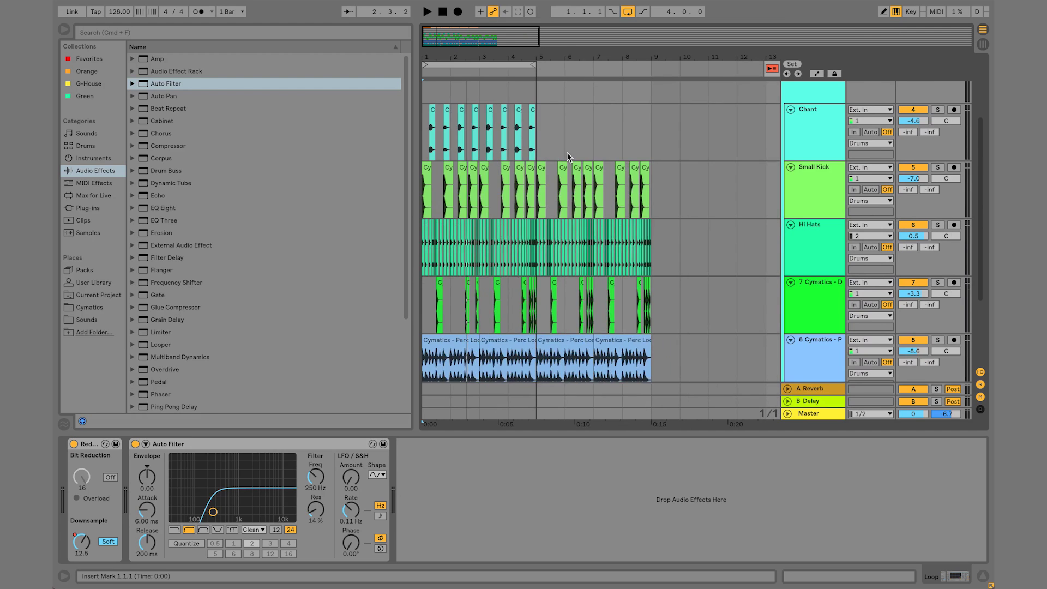
scroll(567, 157, "down", 3)
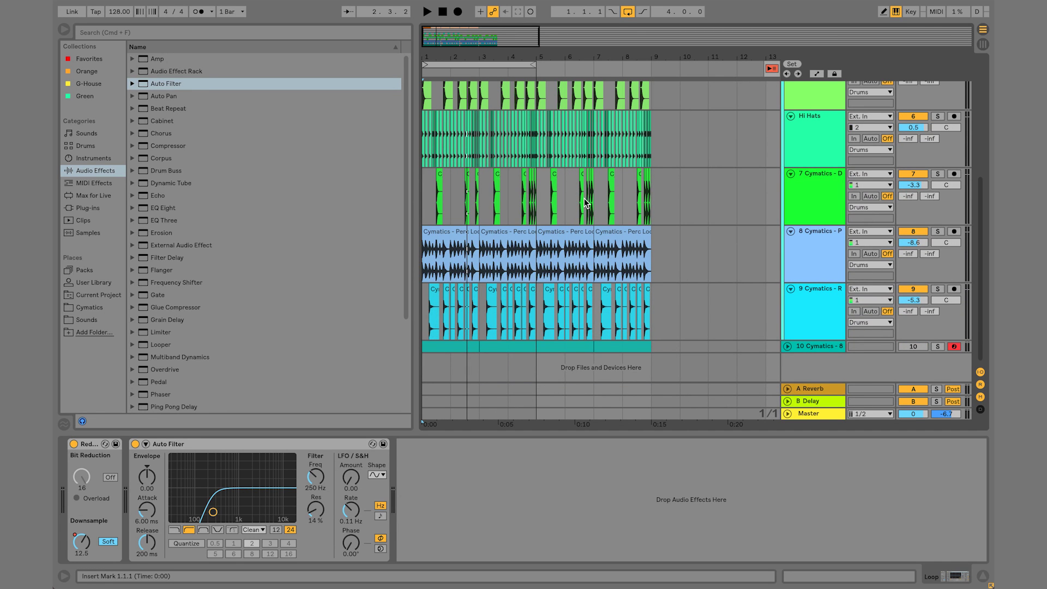
scroll(583, 198, "up", 4)
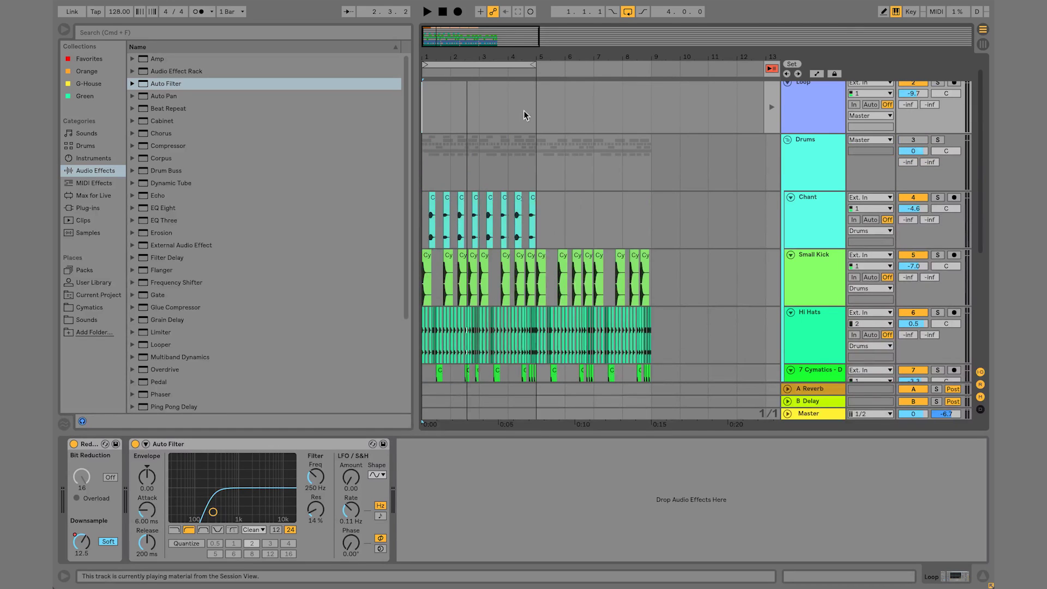
left_click_drag(464, 55, 464, 76)
scroll(564, 186, "down", 3)
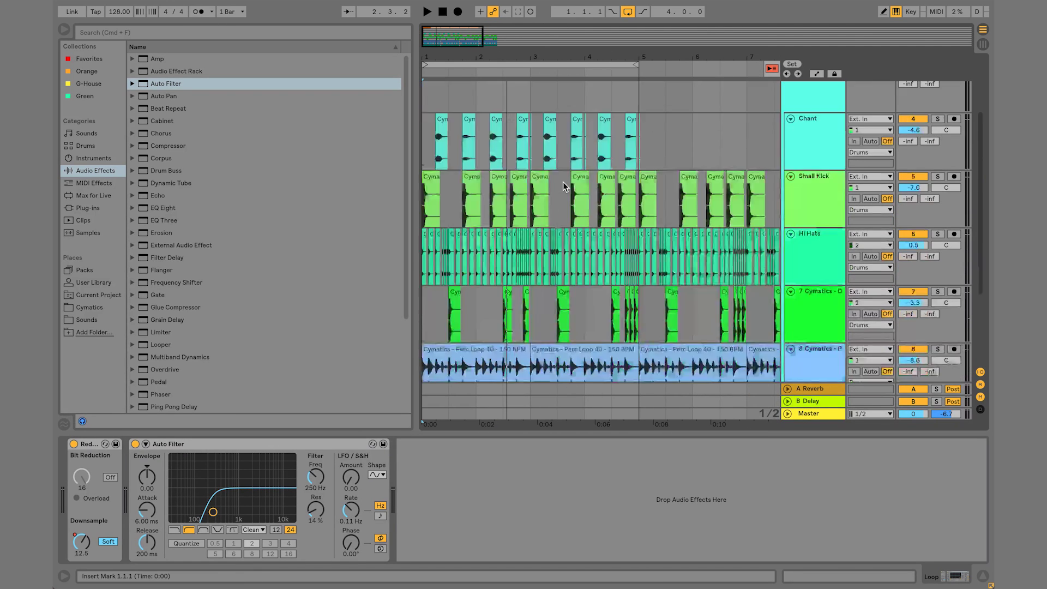
scroll(564, 187, "down", 1)
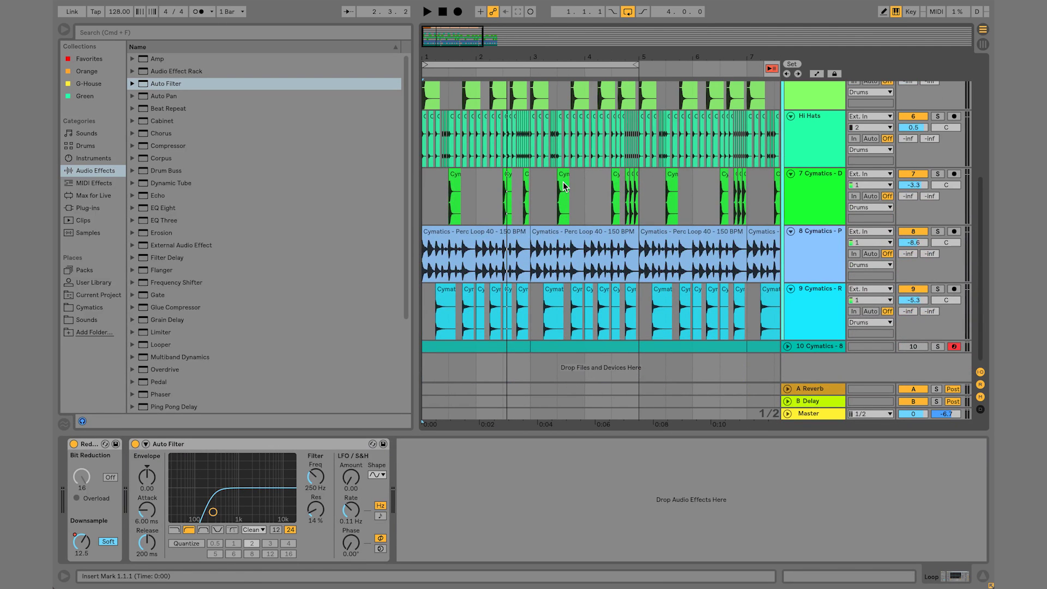